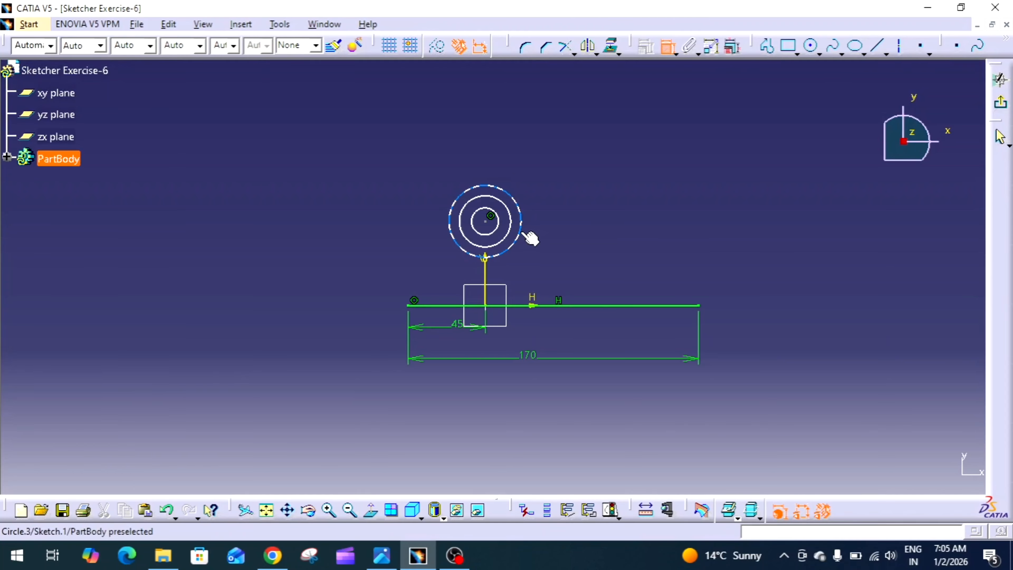
Step: Dimension the outermost concentric circle's diameter and set it to 50 mm
{"action": "left_click", "coordinate": [526, 233]}
{"action": "left_click", "coordinate": [590, 232]}
{"action": "double_click", "coordinate": [592, 227]}
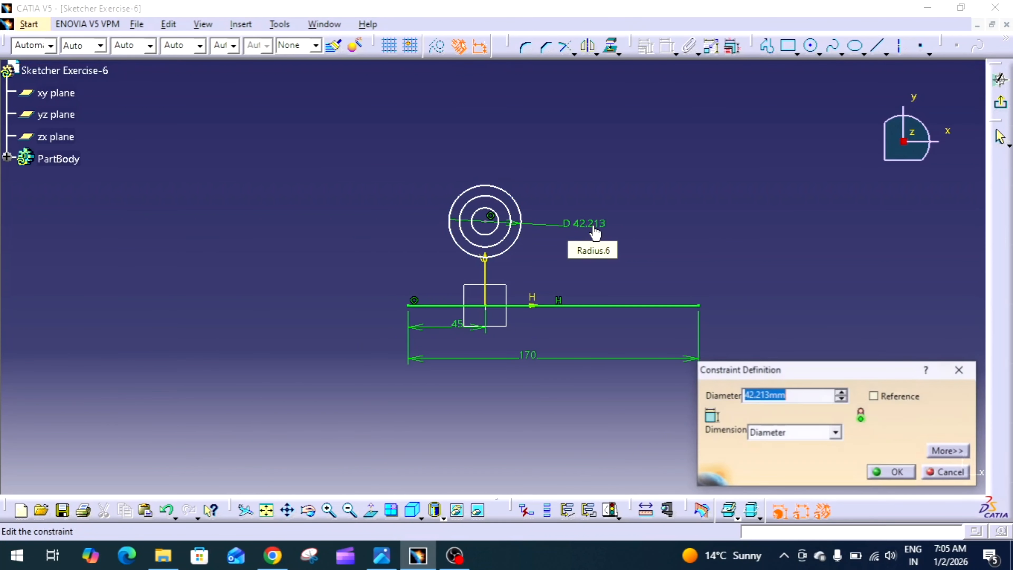
{"action": "type", "text": "50"}
{"action": "key", "text": "Return"}
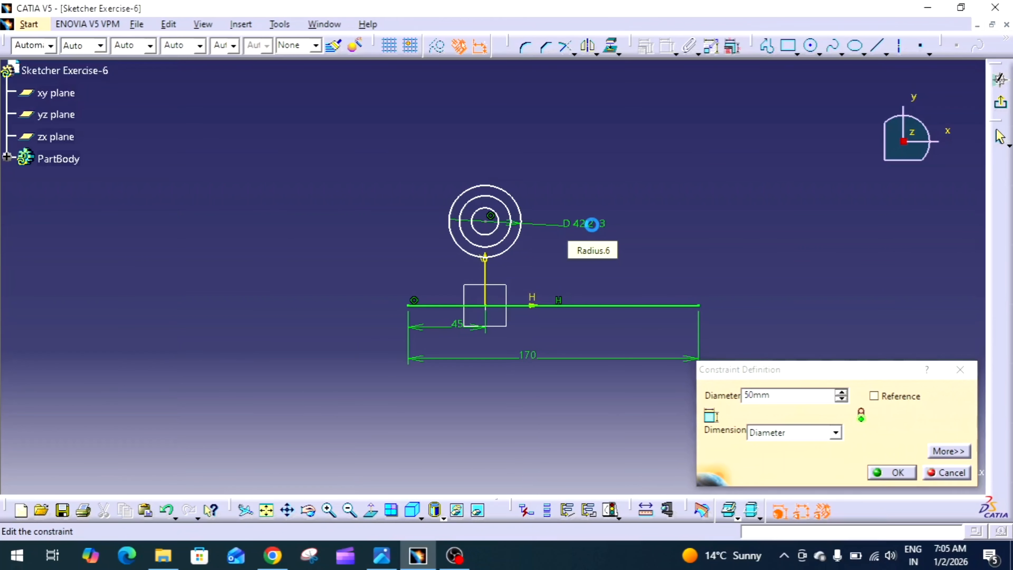
Step: Dimension the innermost concentric circle's diameter and set it to 15 mm
{"action": "left_click", "coordinate": [506, 224]}
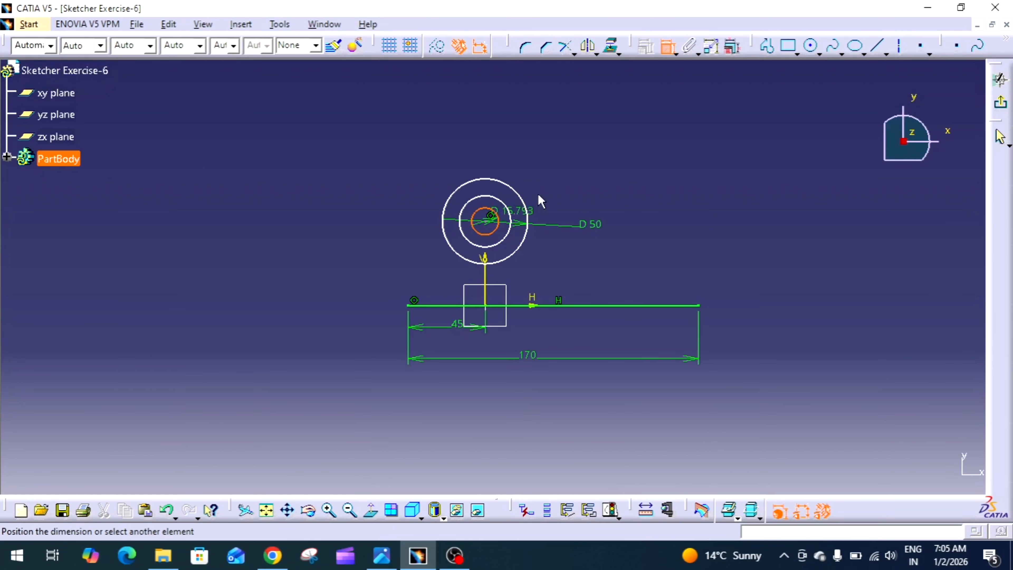
{"action": "left_click", "coordinate": [560, 181]}
{"action": "double_click", "coordinate": [560, 182]}
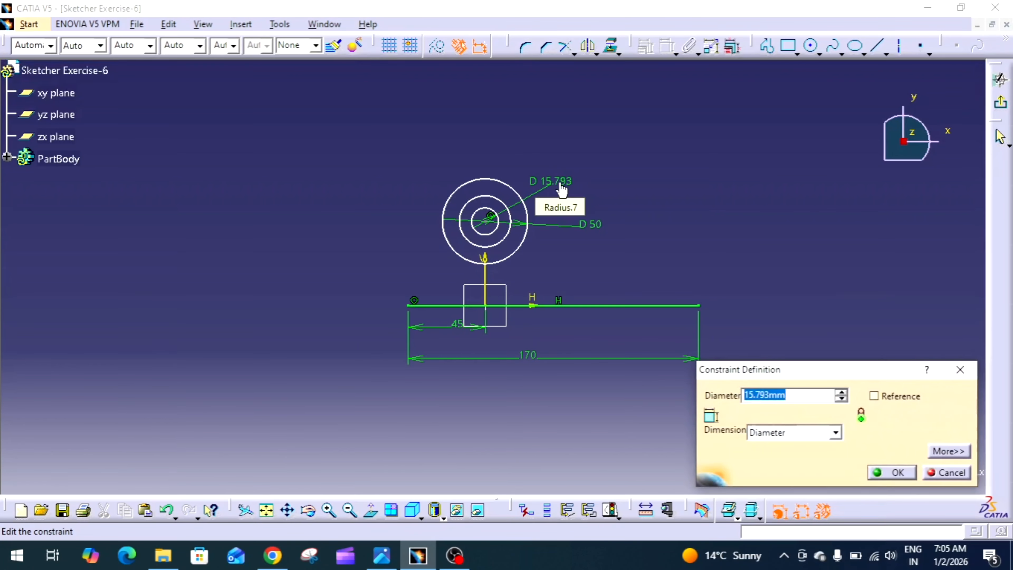
{"action": "type", "text": "15"}
{"action": "key", "text": "Return"}
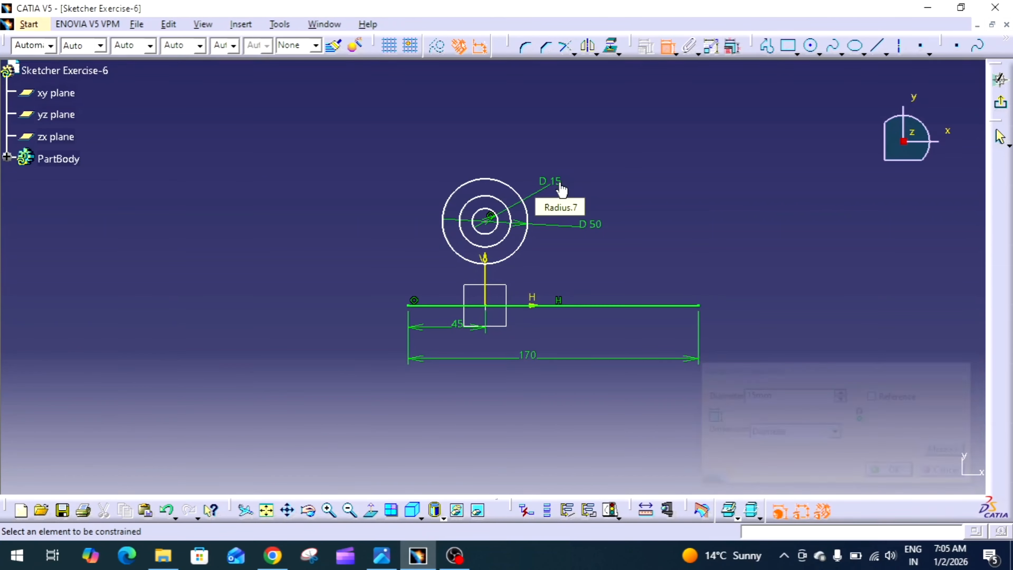
Step: Dimension the middle concentric circle's diameter and set it to 32 mm
{"action": "left_click", "coordinate": [502, 204]}
{"action": "left_click", "coordinate": [535, 163]}
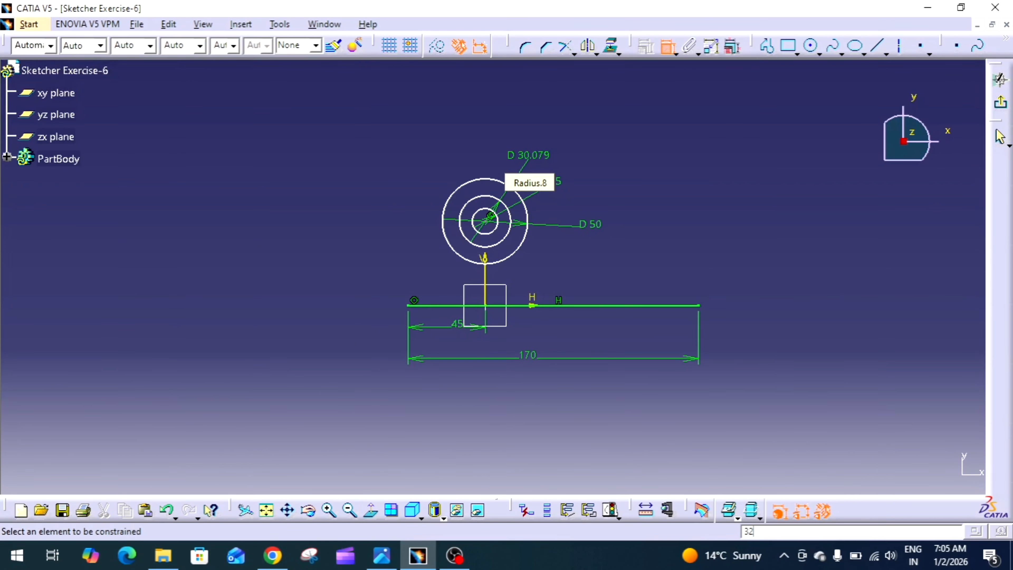
{"action": "double_click", "coordinate": [534, 156]}
{"action": "type", "text": "32"}
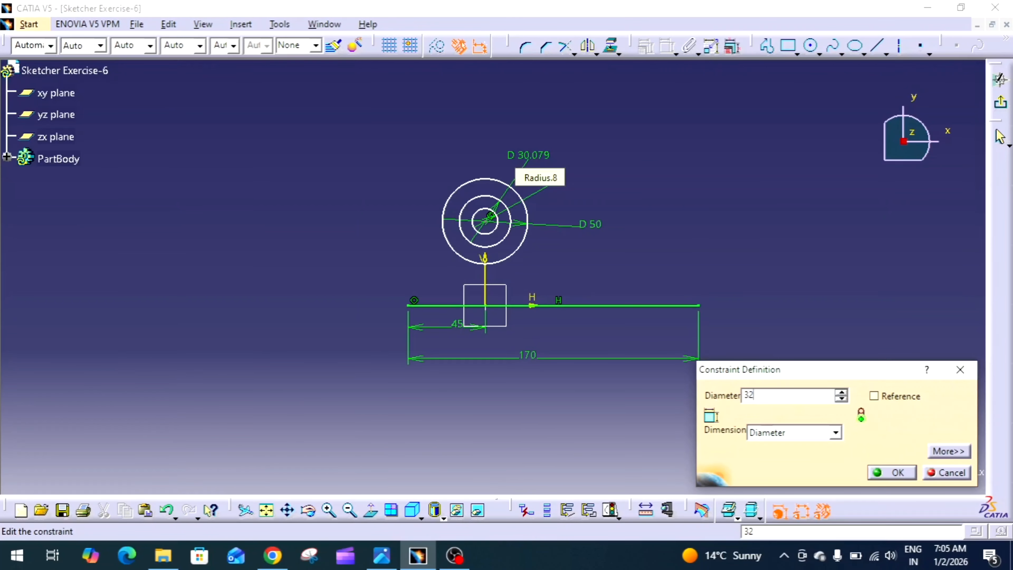
{"action": "key", "text": "Return"}
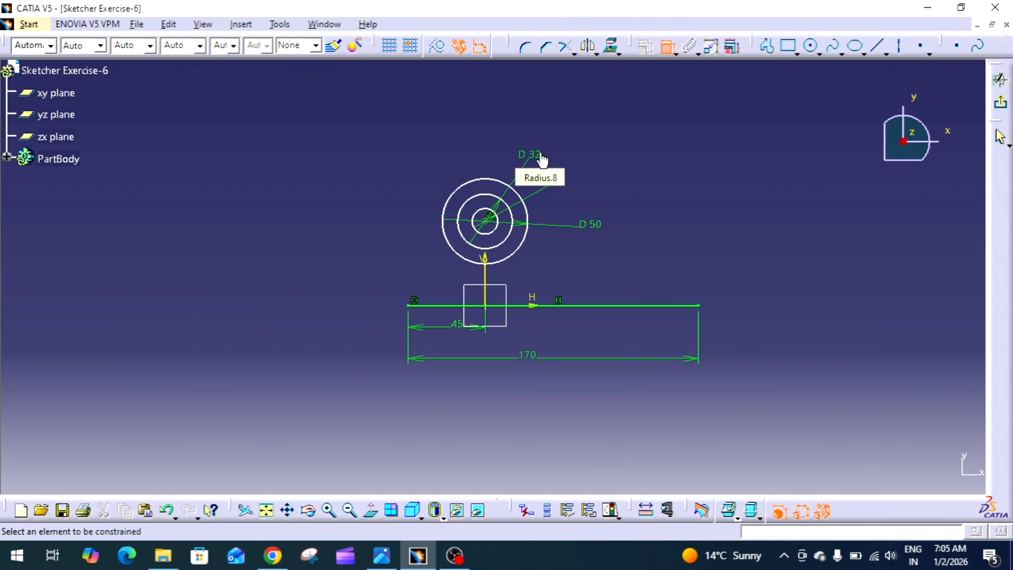
Step: Convert the 32 mm middle circle into a construction element
{"action": "left_click", "coordinate": [668, 47]}
{"action": "left_click", "coordinate": [480, 195]}
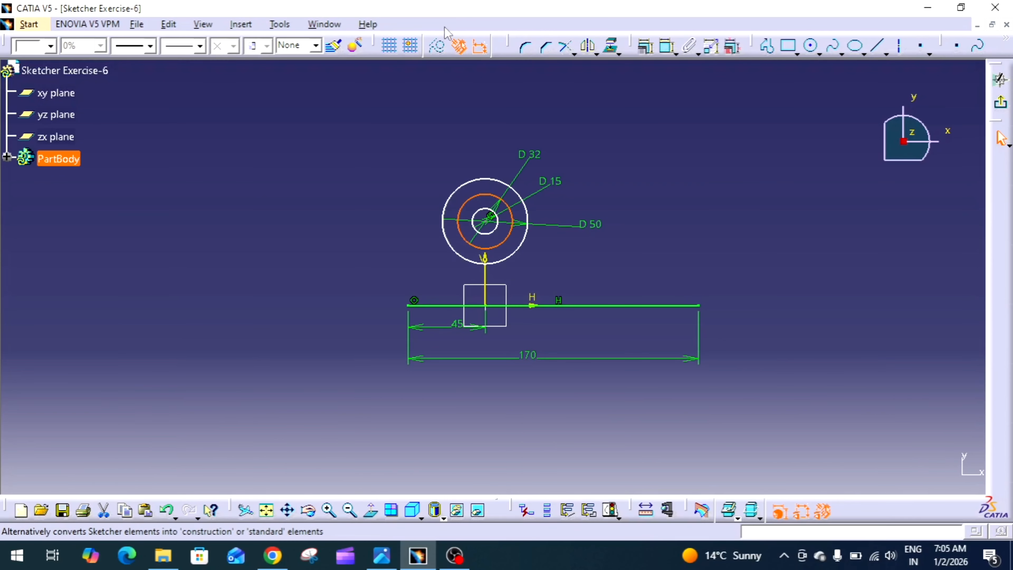
{"action": "left_click", "coordinate": [441, 46]}
{"action": "left_click", "coordinate": [746, 253]}
{"action": "middle_click_drag", "start_coordinate": [746, 253], "coordinate": [755, 236]}
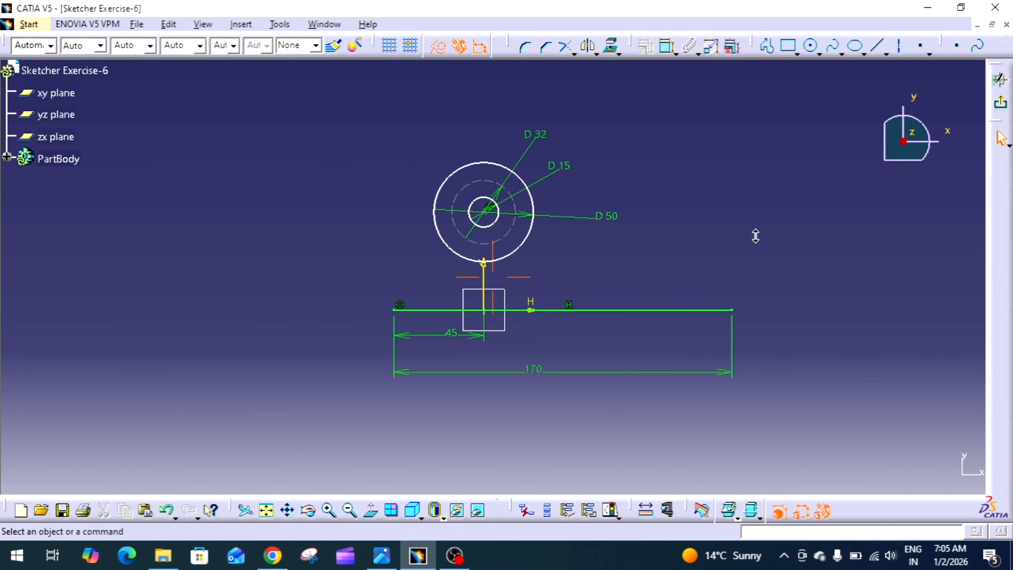
Step: Dimension the height of the circles' centre above the 170 mm base line and set it to 70 mm, checking the reference drawing
{"action": "left_click", "coordinate": [667, 49]}
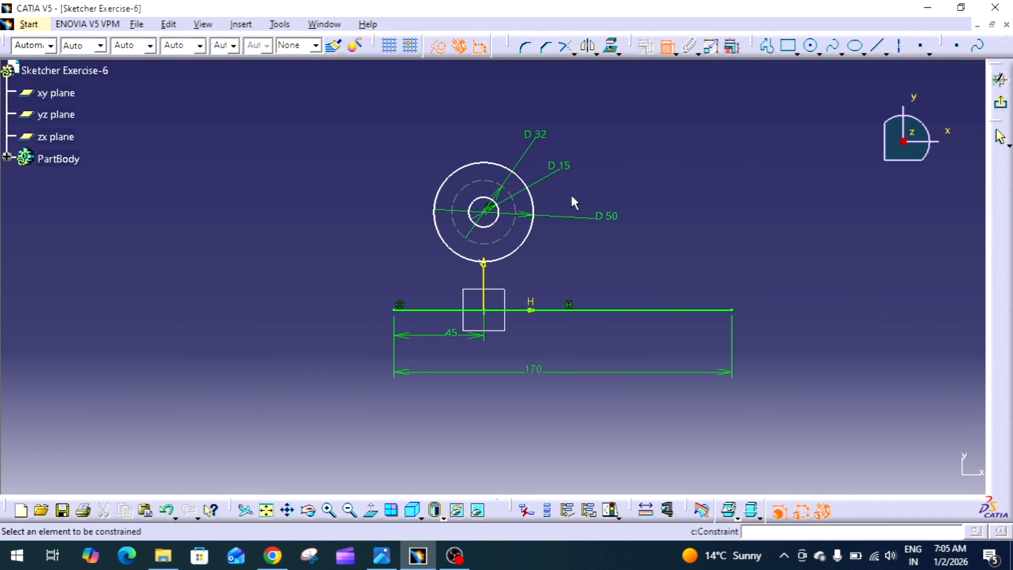
{"action": "left_click", "coordinate": [491, 213]}
{"action": "left_click", "coordinate": [500, 315]}
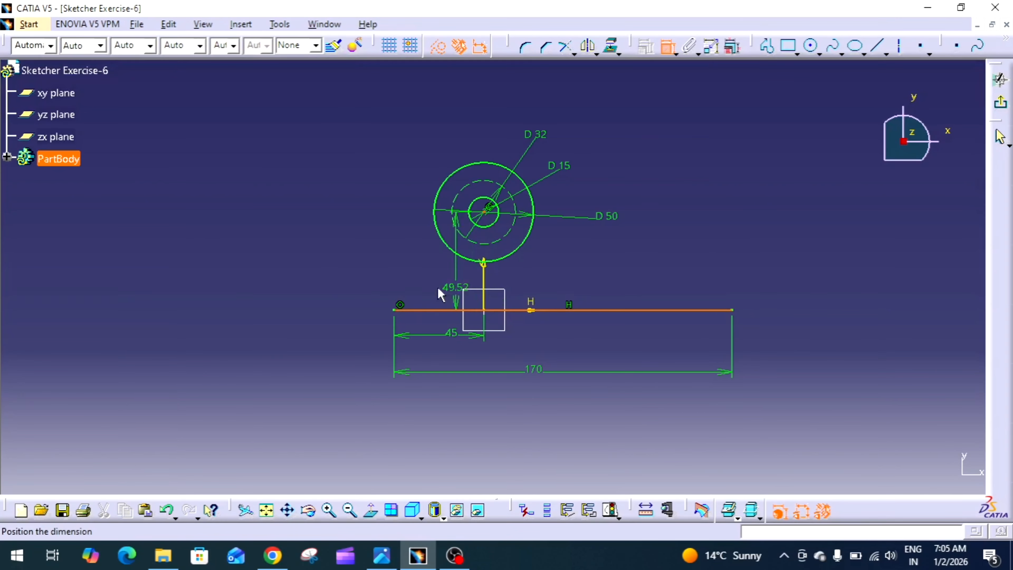
{"action": "left_click", "coordinate": [362, 271]}
{"action": "left_click", "coordinate": [376, 562]}
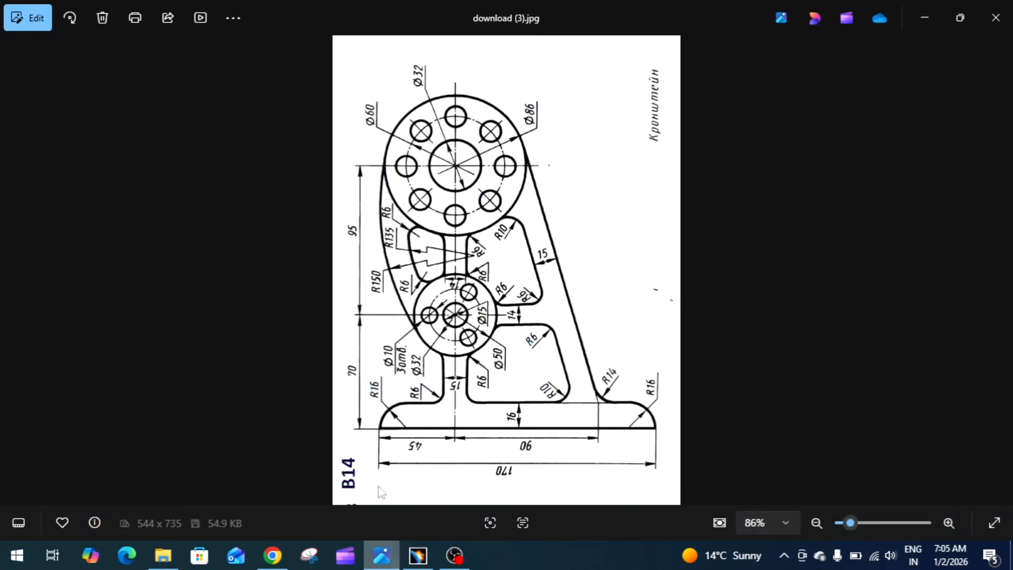
{"action": "left_click", "coordinate": [382, 555]}
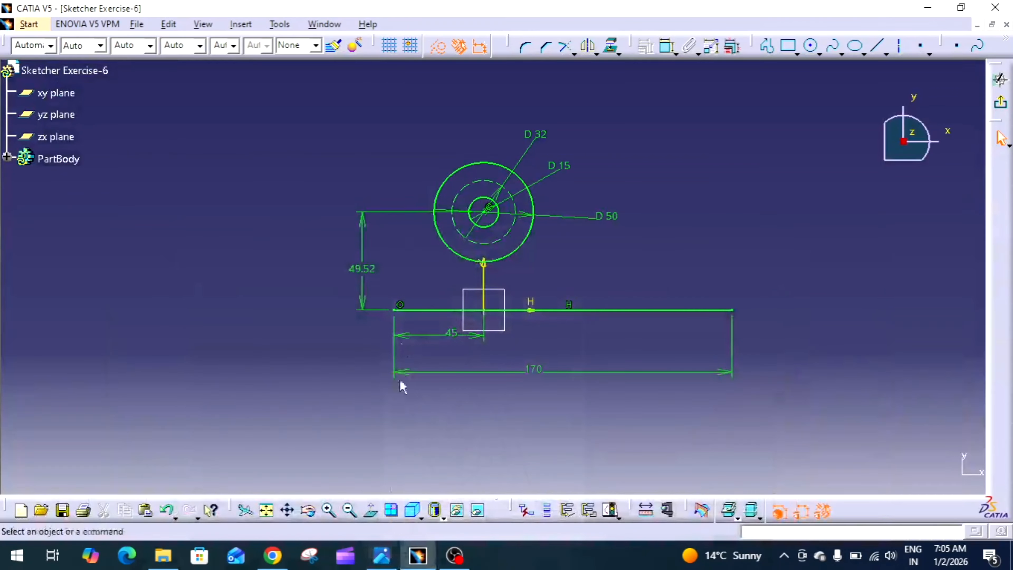
{"action": "double_click", "coordinate": [357, 267]}
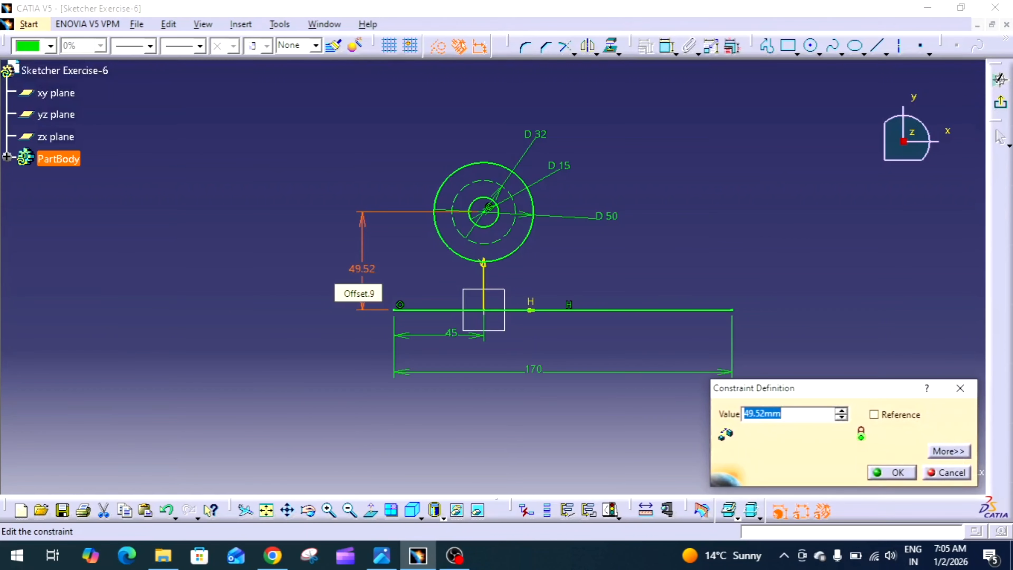
{"action": "type", "text": "70"}
{"action": "key", "text": "Return"}
Step: After consulting the reference drawing, draw a horizontal axis from the circles' centre to the left edge of the 50 mm circle
{"action": "mouse_move", "coordinate": [586, 222]}
{"action": "middle_mouse_down"}
{"action": "mouse_move", "coordinate": [577, 294]}
{"action": "mouse_move", "coordinate": [595, 244]}
{"action": "mouse_move", "coordinate": [567, 222]}
{"action": "mouse_move", "coordinate": [574, 289]}
{"action": "middle_mouse_up"}
{"action": "left_click", "coordinate": [382, 556]}
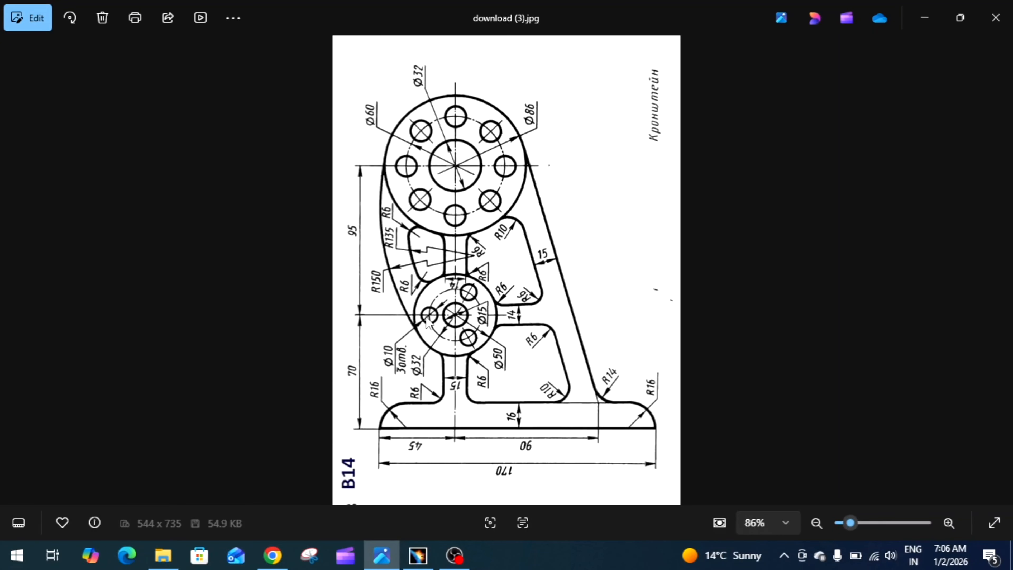
{"action": "left_click", "coordinate": [386, 563]}
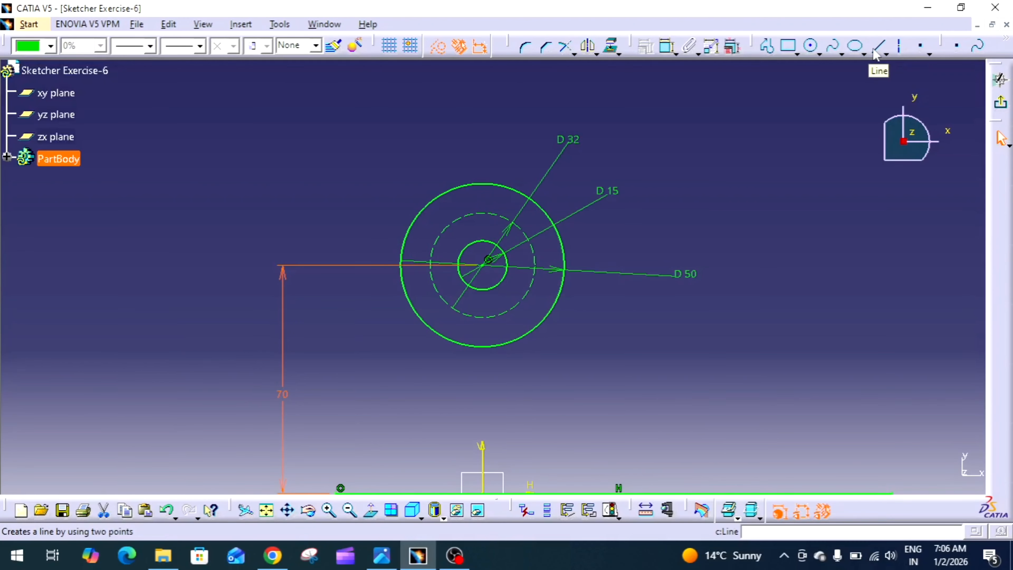
{"action": "left_click", "coordinate": [885, 53]}
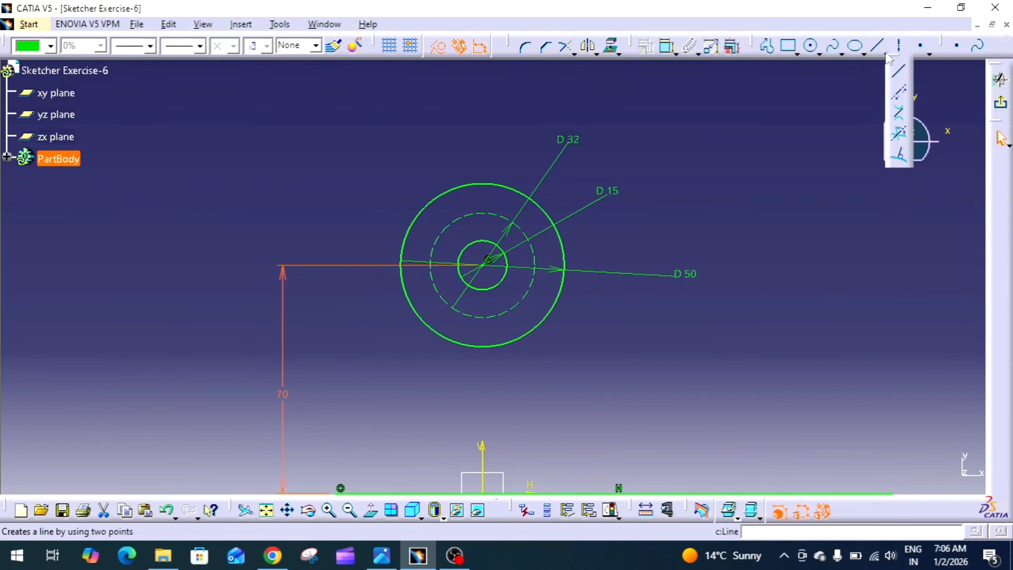
{"action": "left_click", "coordinate": [899, 45]}
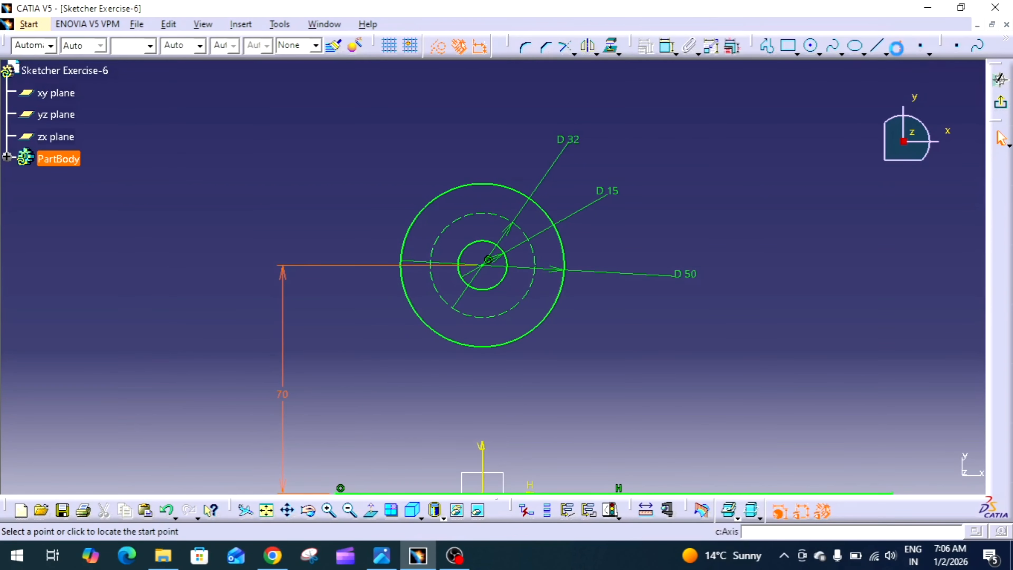
{"action": "left_click", "coordinate": [488, 262]}
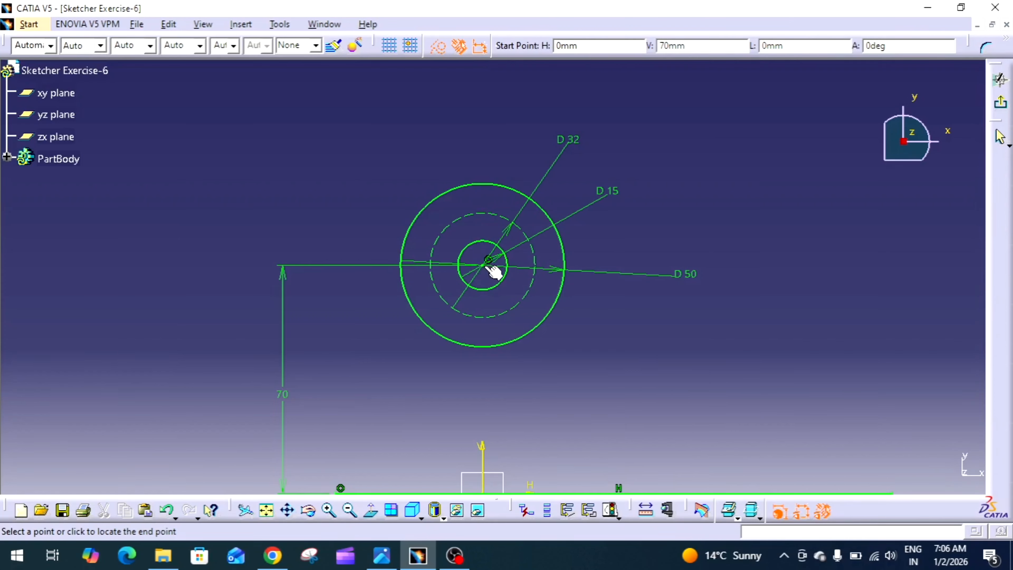
{"action": "left_click", "coordinate": [402, 264]}
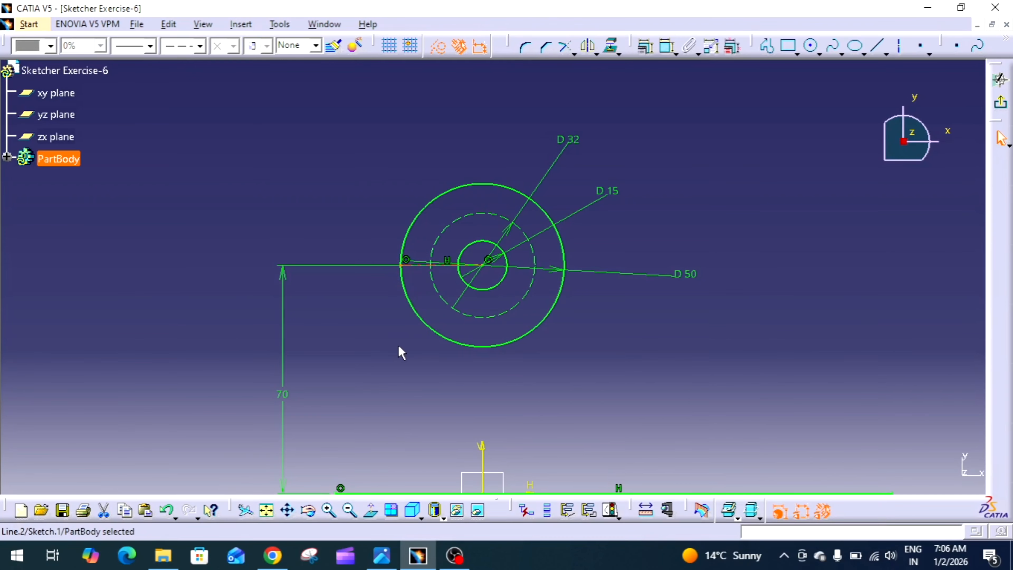
{"action": "left_click", "coordinate": [396, 368]}
Step: Draw a circle about 6 mm in diameter where the axis crosses the 32 mm construction circle, and make it a standard element
{"action": "middle_click_drag", "start_coordinate": [395, 368], "coordinate": [453, 281]}
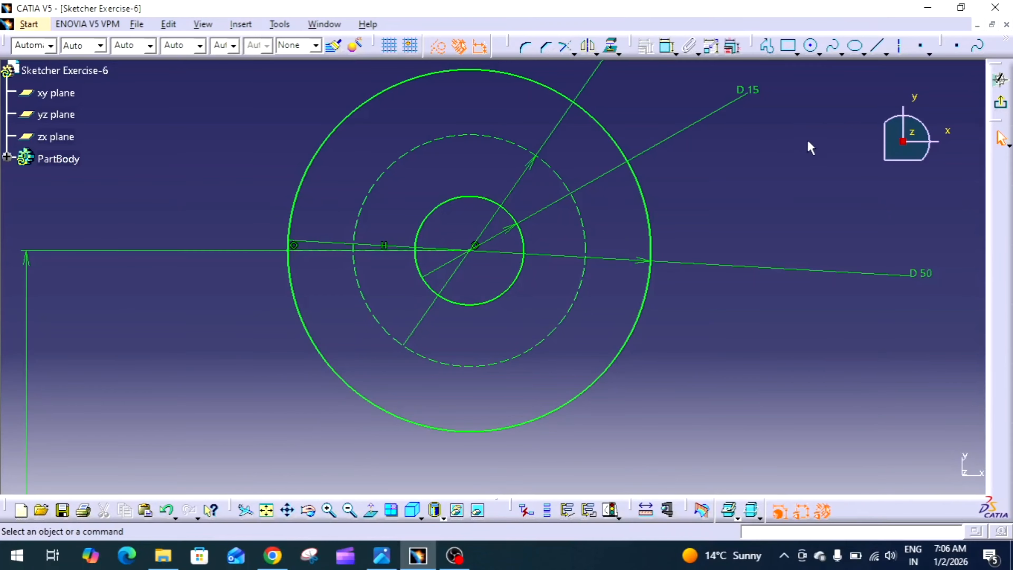
{"action": "left_click", "coordinate": [810, 45]}
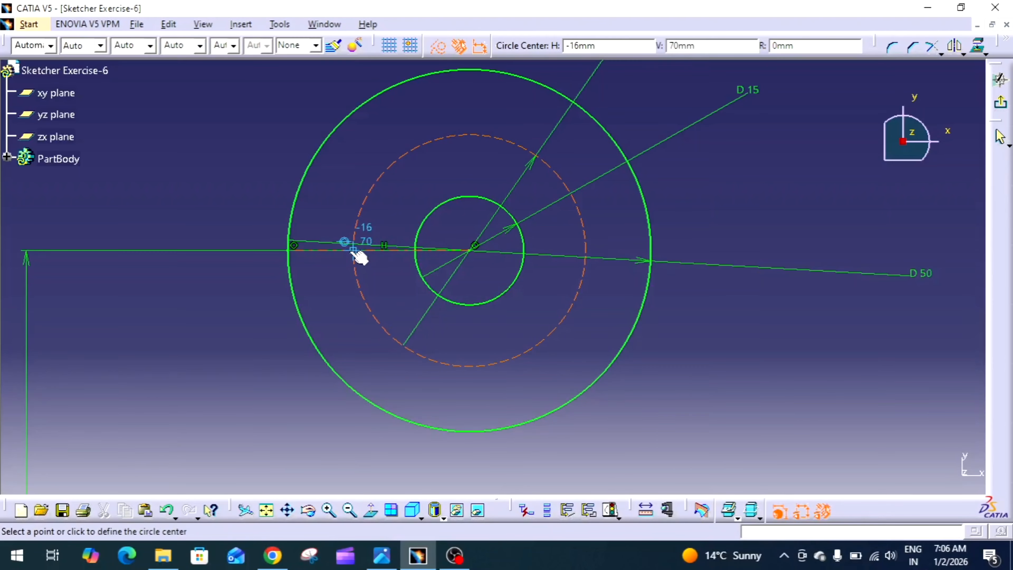
{"action": "left_click", "coordinate": [373, 260]}
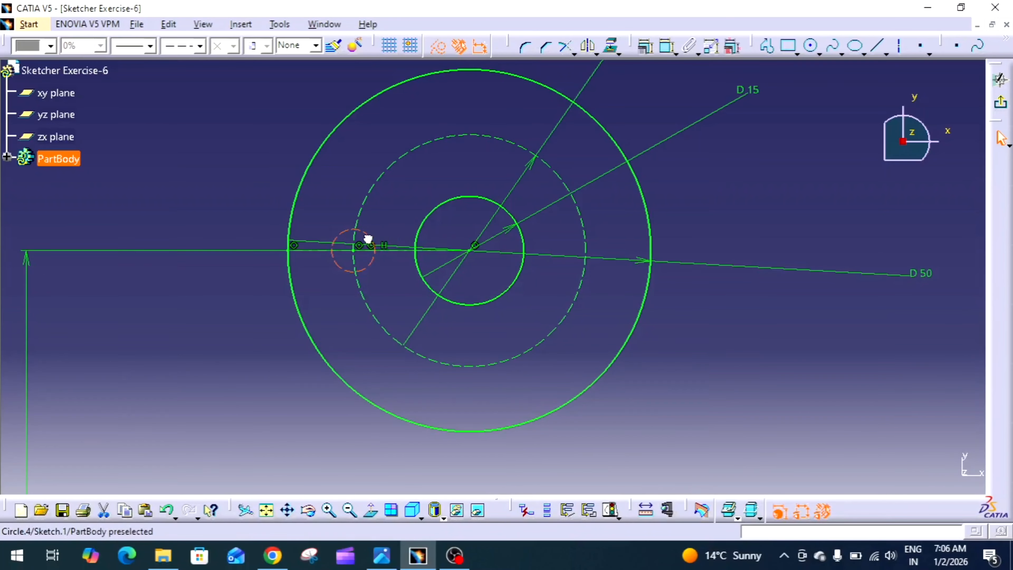
{"action": "left_click", "coordinate": [438, 46]}
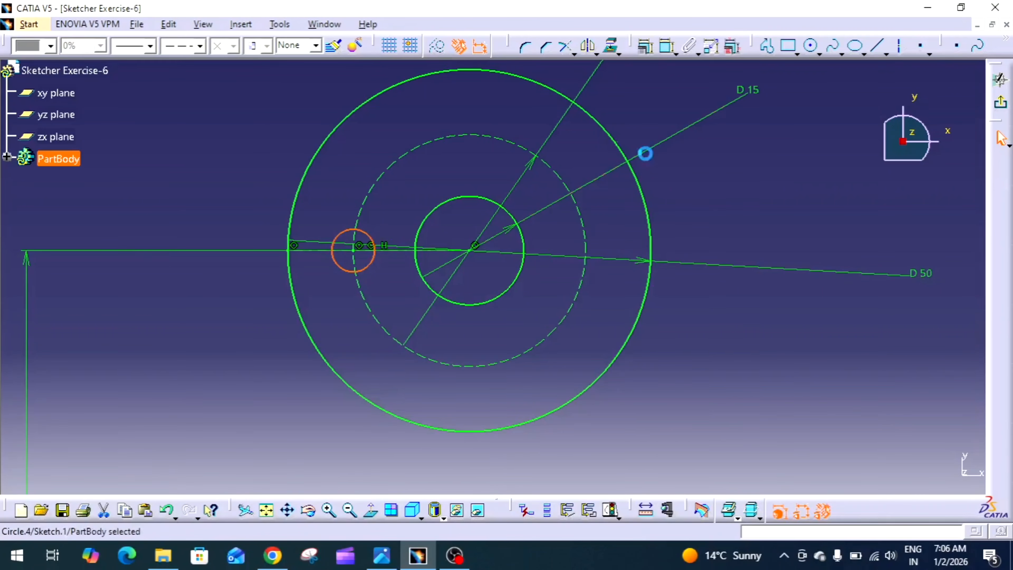
{"action": "left_click", "coordinate": [735, 186]}
Step: Dimension the small hole circle's diameter and set it to 10 mm
{"action": "left_click", "coordinate": [373, 236]}
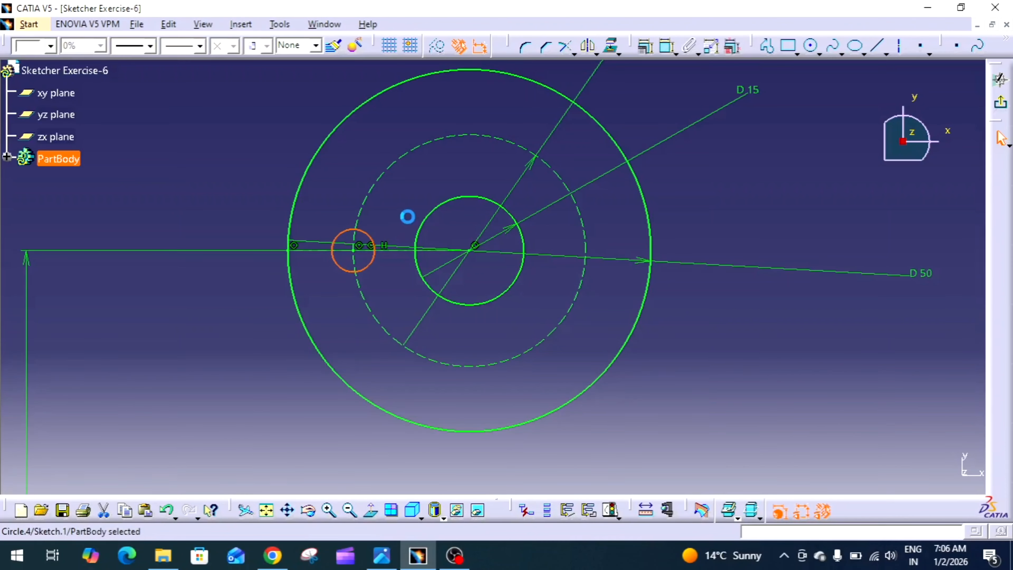
{"action": "left_click", "coordinate": [646, 47]}
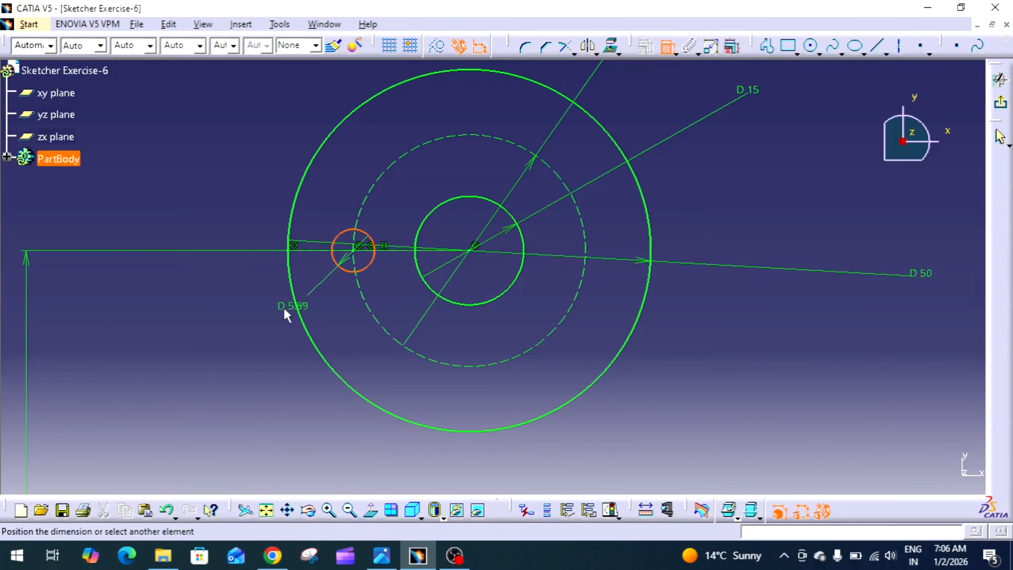
{"action": "left_click", "coordinate": [253, 310]}
{"action": "double_click", "coordinate": [258, 308]}
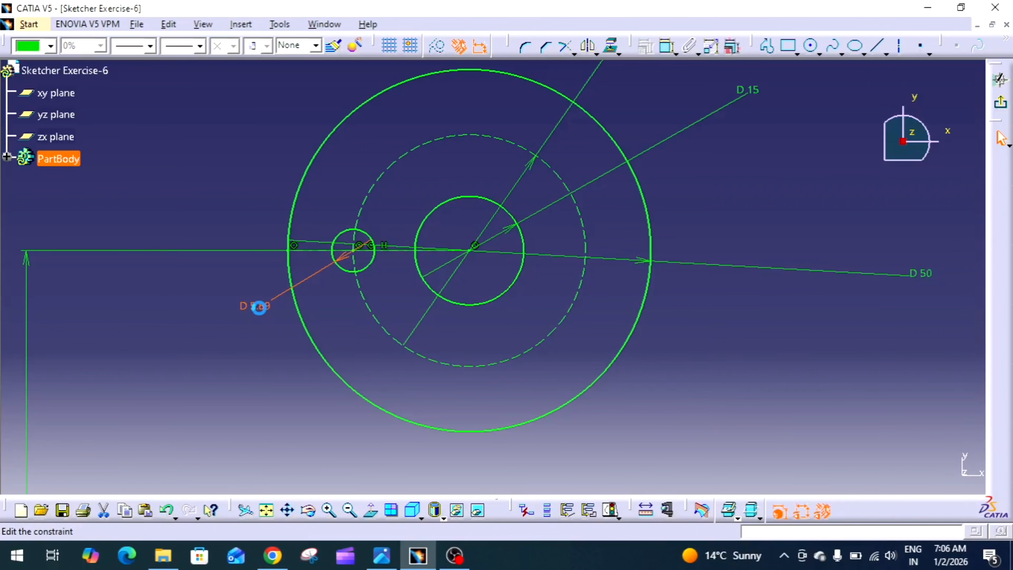
{"action": "type", "text": "10"}
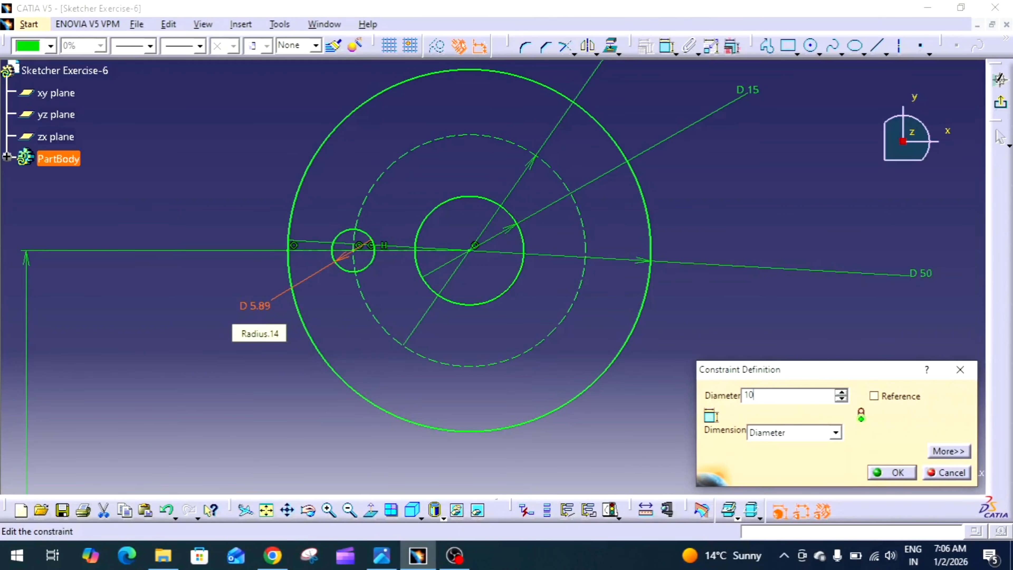
{"action": "key", "text": "Return"}
{"action": "left_click", "coordinate": [728, 346]}
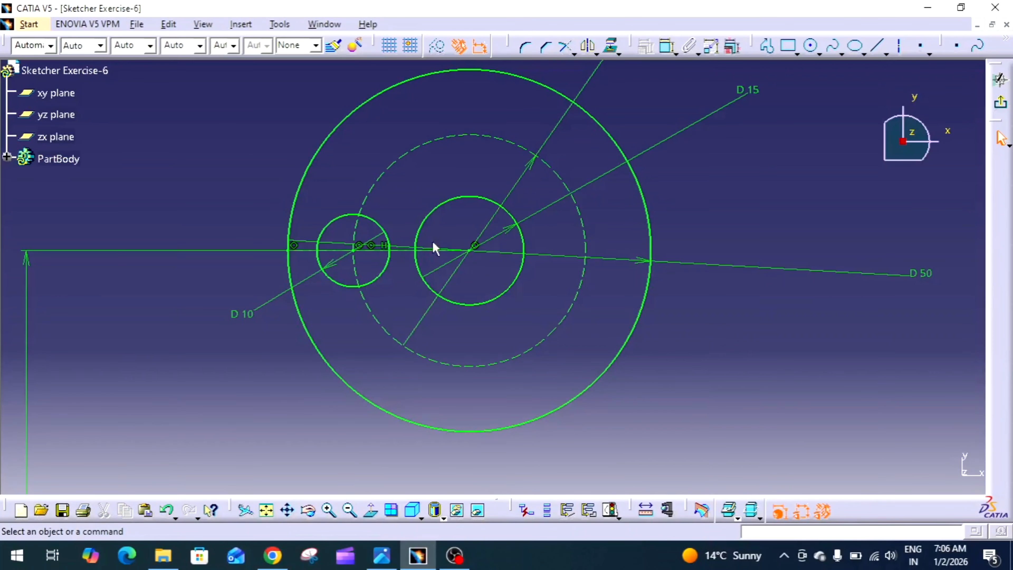
Step: Rotate-duplicate the 10 mm circle about the circles' common centre with 2 instances, constraint conservation on and an angle of 360/3 degrees
{"action": "left_click", "coordinate": [383, 229]}
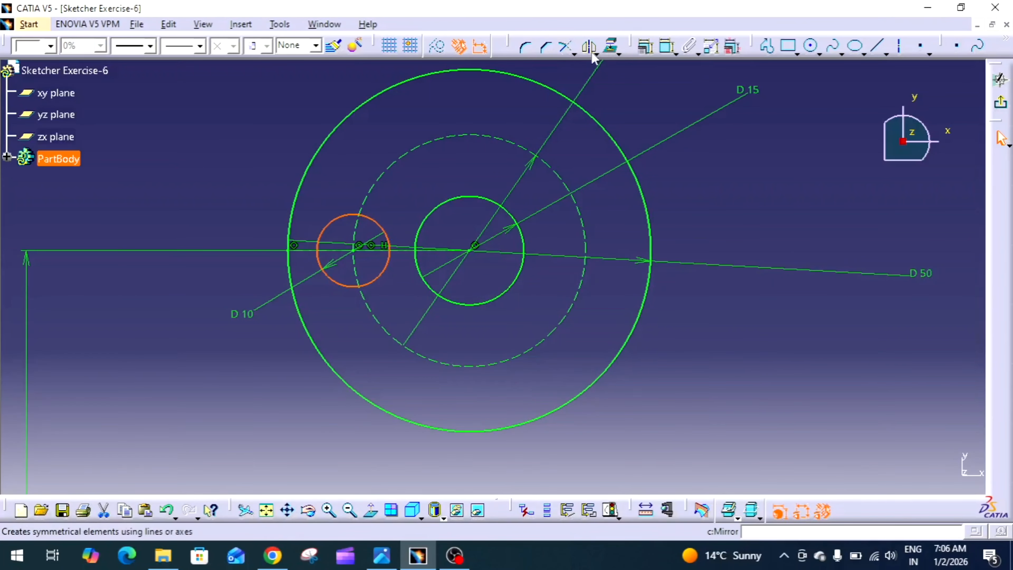
{"action": "left_click", "coordinate": [573, 53]}
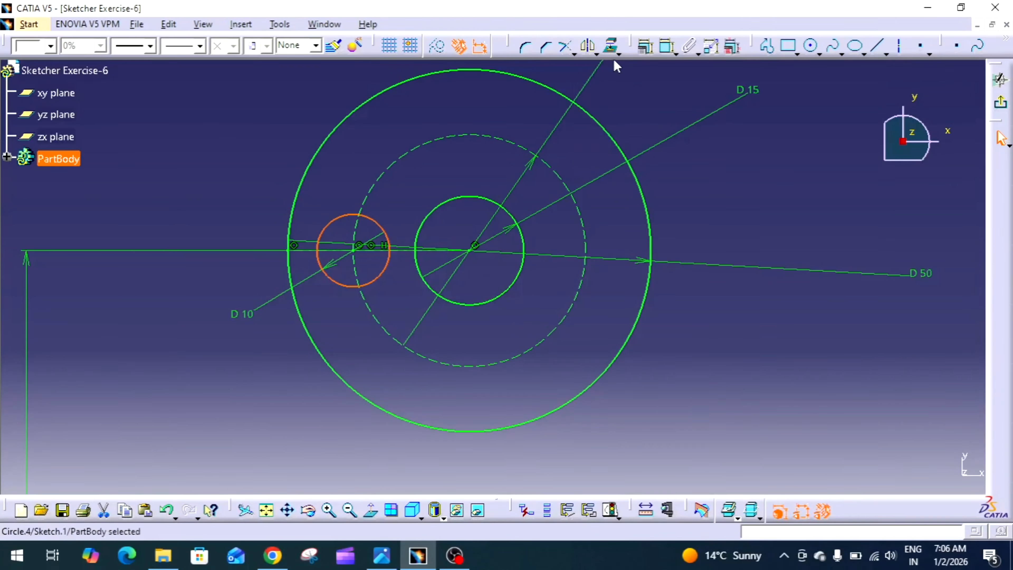
{"action": "left_click", "coordinate": [594, 48]}
{"action": "left_click", "coordinate": [598, 54]}
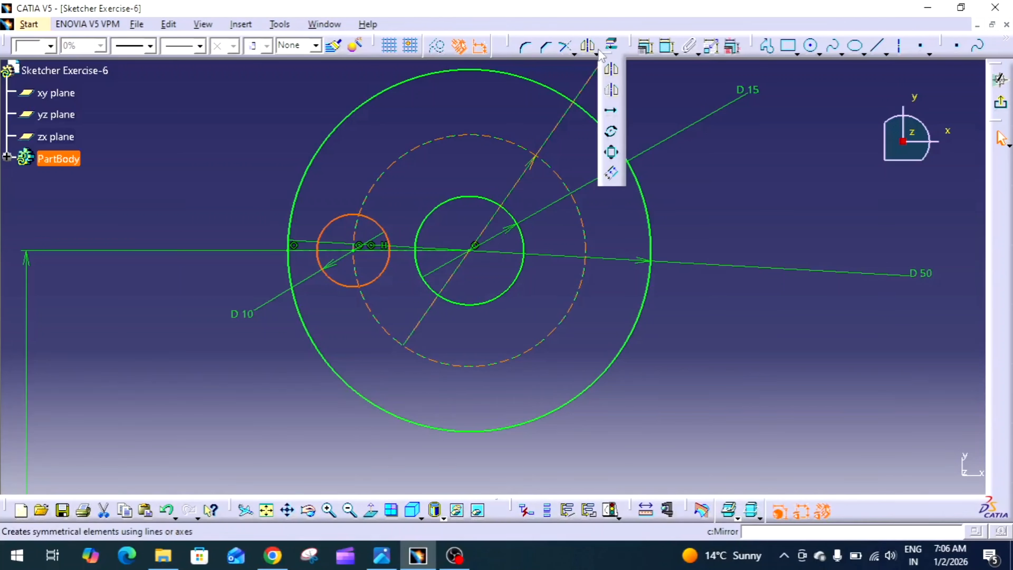
{"action": "left_click", "coordinate": [612, 133]}
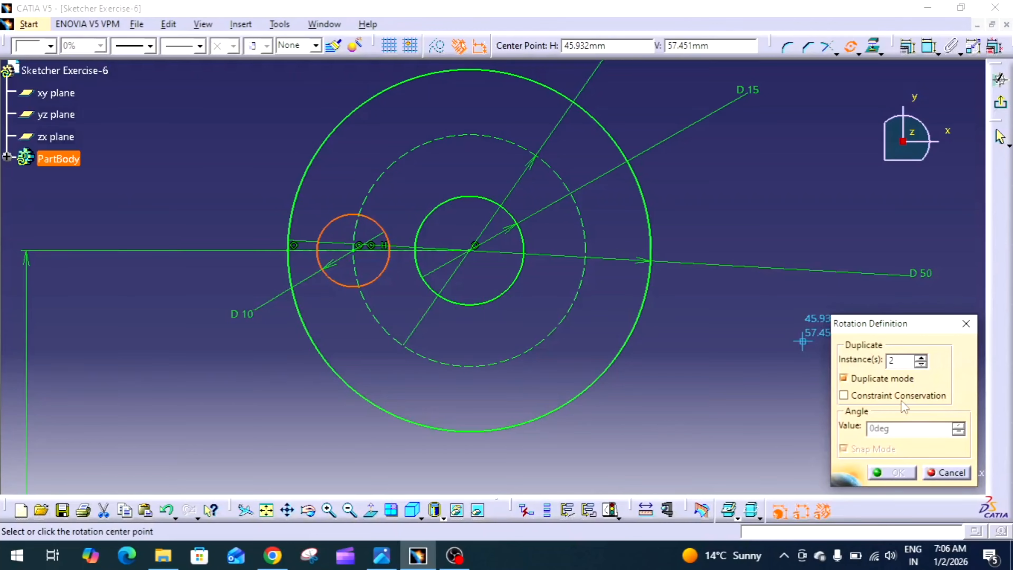
{"action": "left_click", "coordinate": [881, 396]}
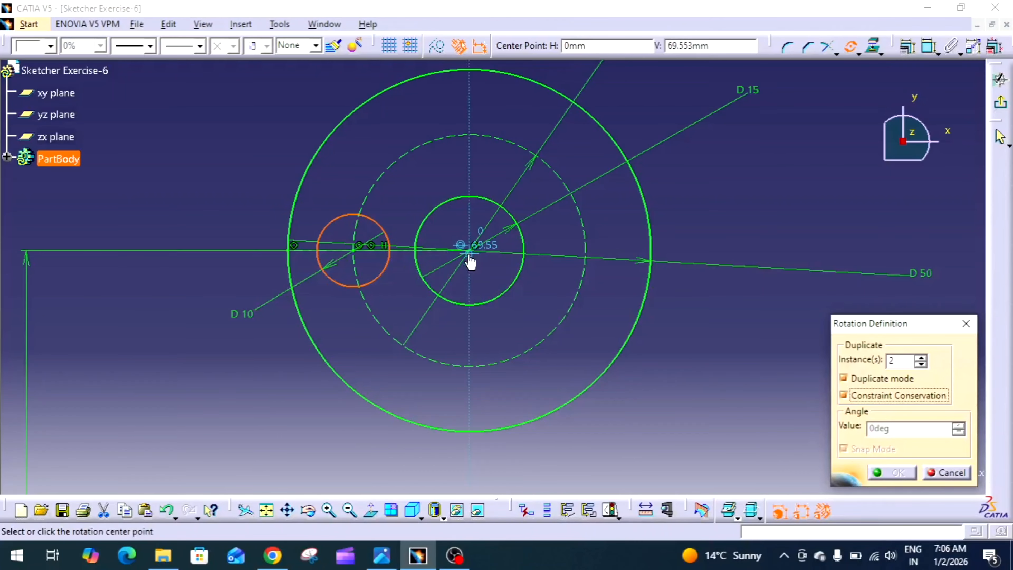
{"action": "left_click", "coordinate": [477, 254]}
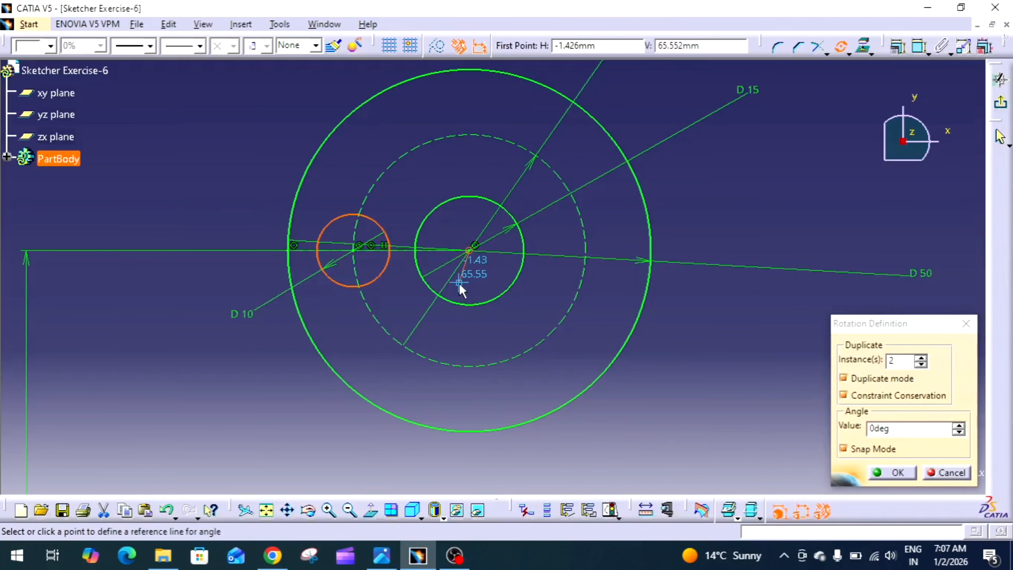
{"action": "left_click", "coordinate": [355, 251]}
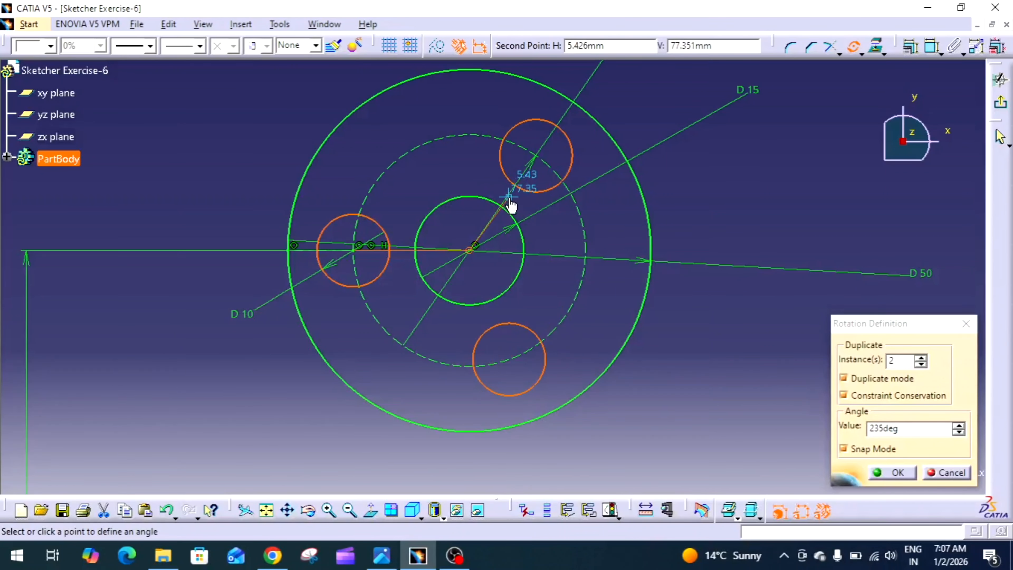
{"action": "double_click", "coordinate": [919, 431]}
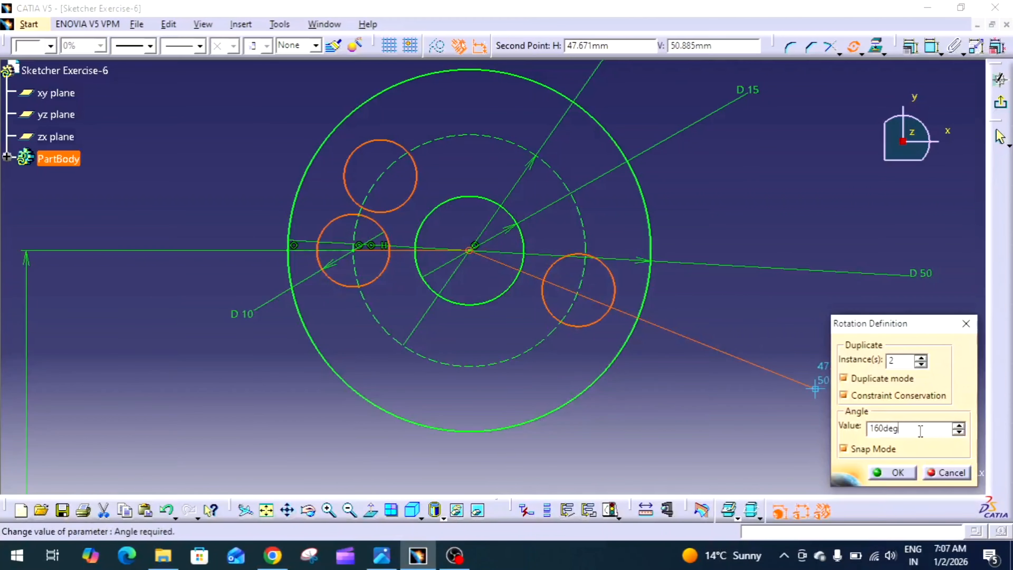
{"action": "type", "text": "3"}
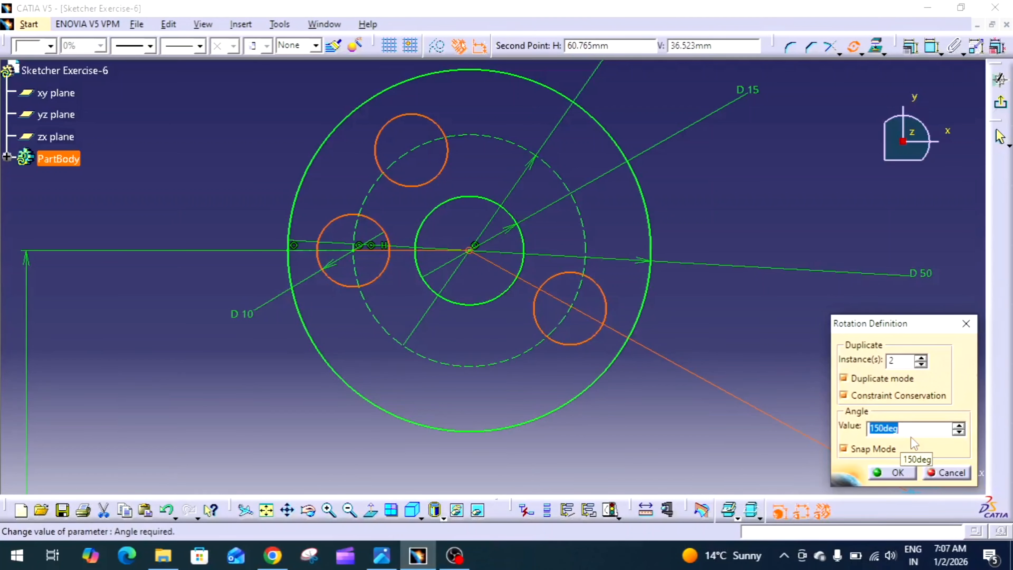
{"action": "type", "text": "360/3"}
{"action": "key", "text": "Return"}
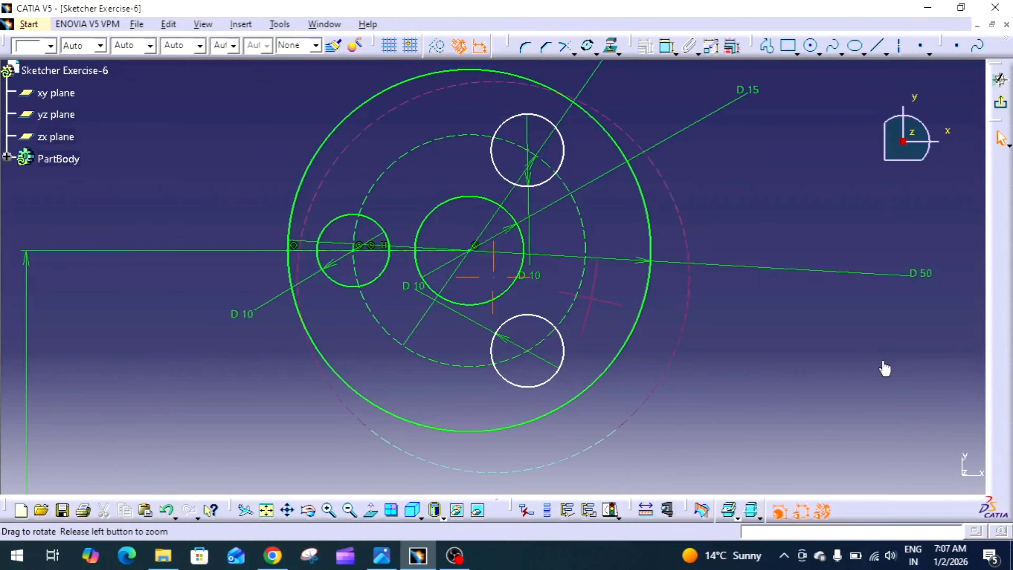
Step: Reposition the diameter dimensions of the two copied circles clear of the bore, towards the outside of the 50 mm circle
{"action": "mouse_move", "coordinate": [885, 369]}
{"action": "middle_mouse_down"}
{"action": "mouse_move", "coordinate": [907, 345]}
{"action": "mouse_move", "coordinate": [828, 379]}
{"action": "mouse_move", "coordinate": [822, 395]}
{"action": "middle_mouse_up"}
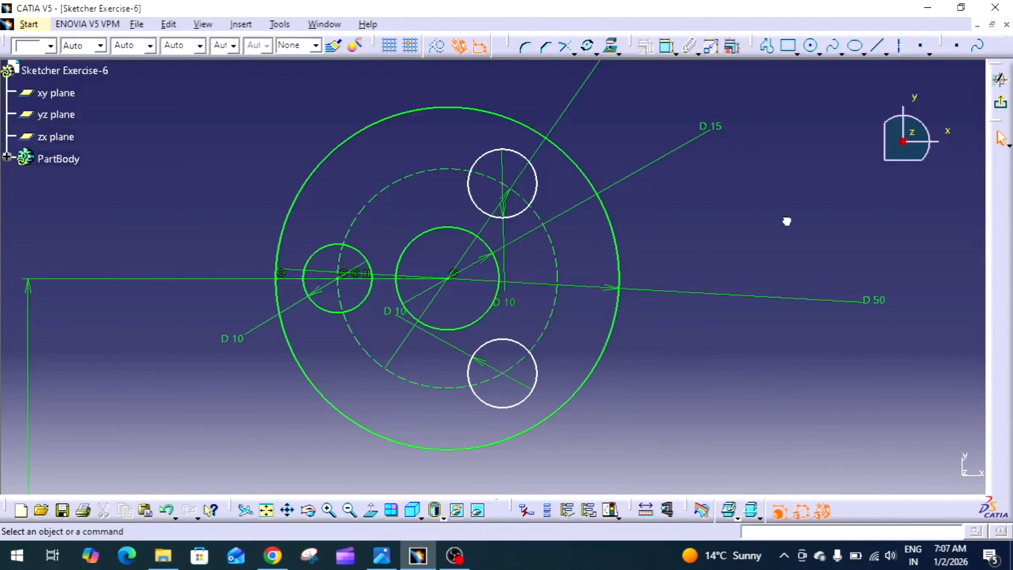
{"action": "left_click_drag", "start_coordinate": [389, 313], "coordinate": [606, 393]}
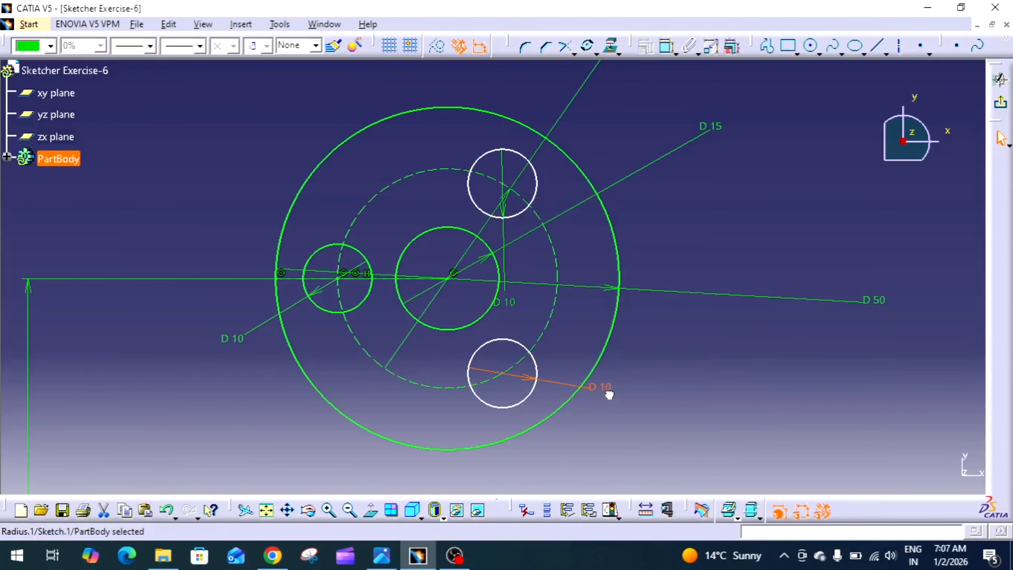
{"action": "left_click_drag", "start_coordinate": [511, 299], "coordinate": [555, 237]}
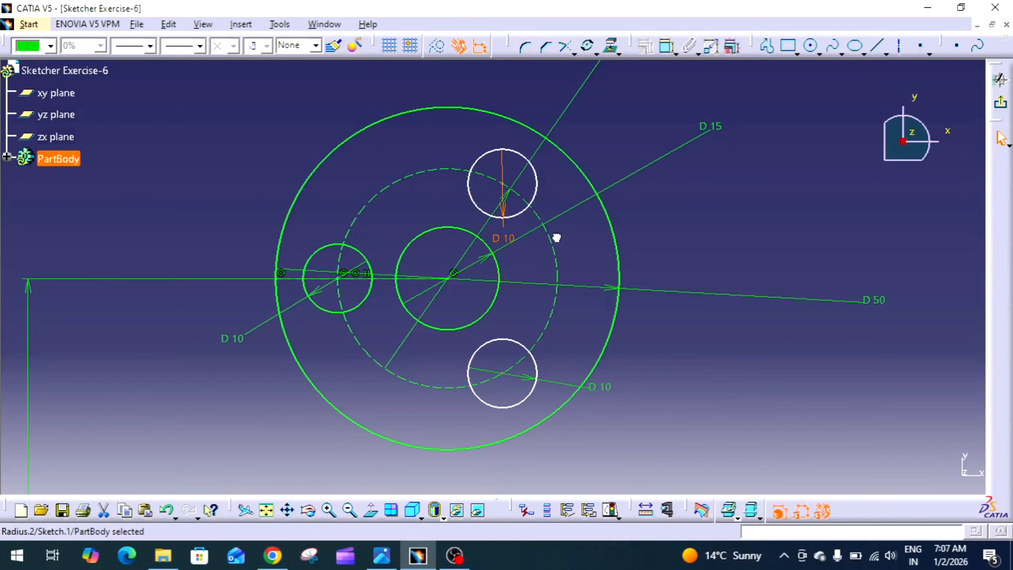
{"action": "left_click", "coordinate": [502, 206]}
{"action": "left_click_drag", "start_coordinate": [502, 207], "coordinate": [595, 105]}
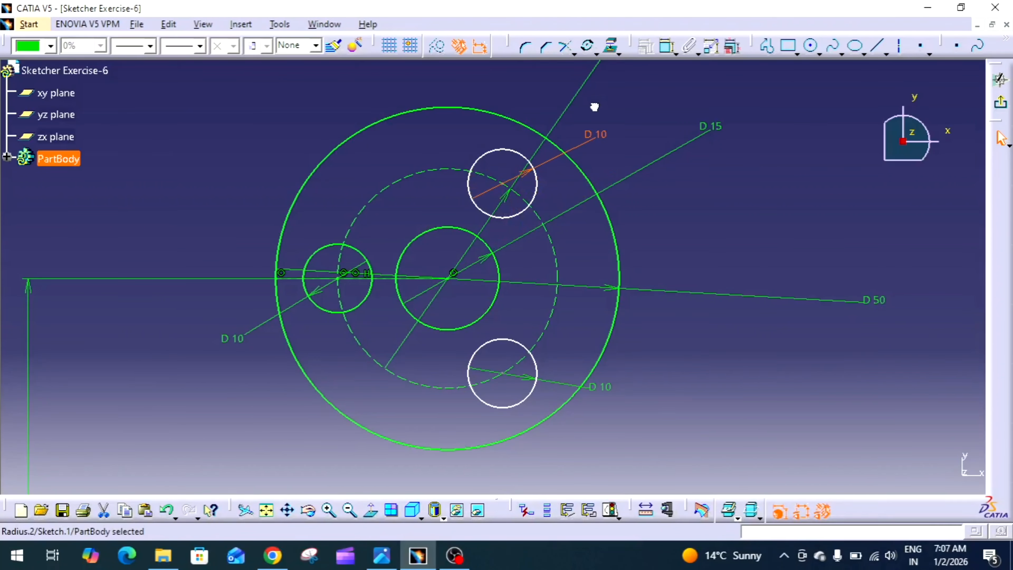
{"action": "left_click", "coordinate": [698, 191]}
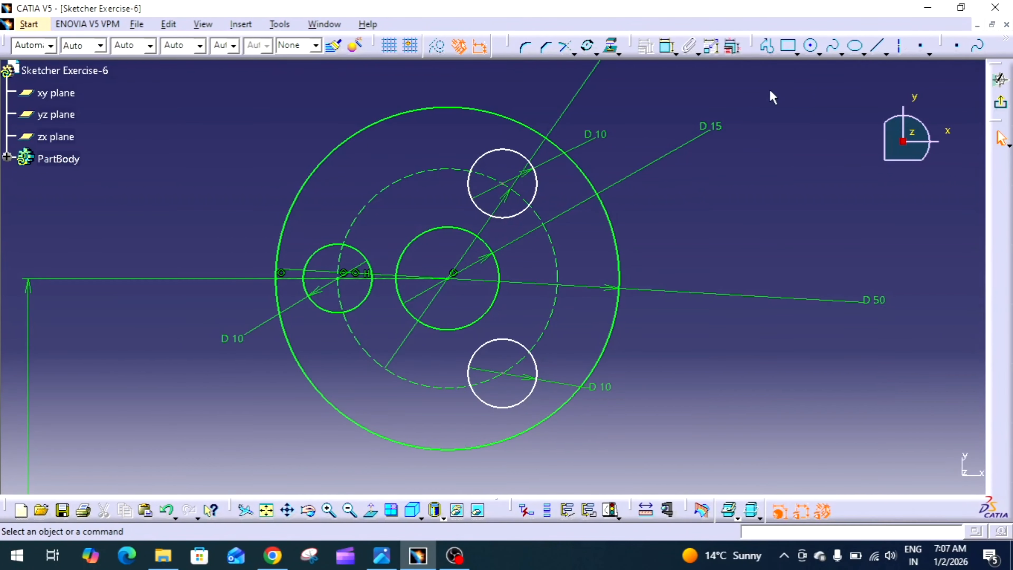
Step: Constrain the centres of the two copied circles to be coincident with the 32 mm construction circle
{"action": "left_click", "coordinate": [900, 47]}
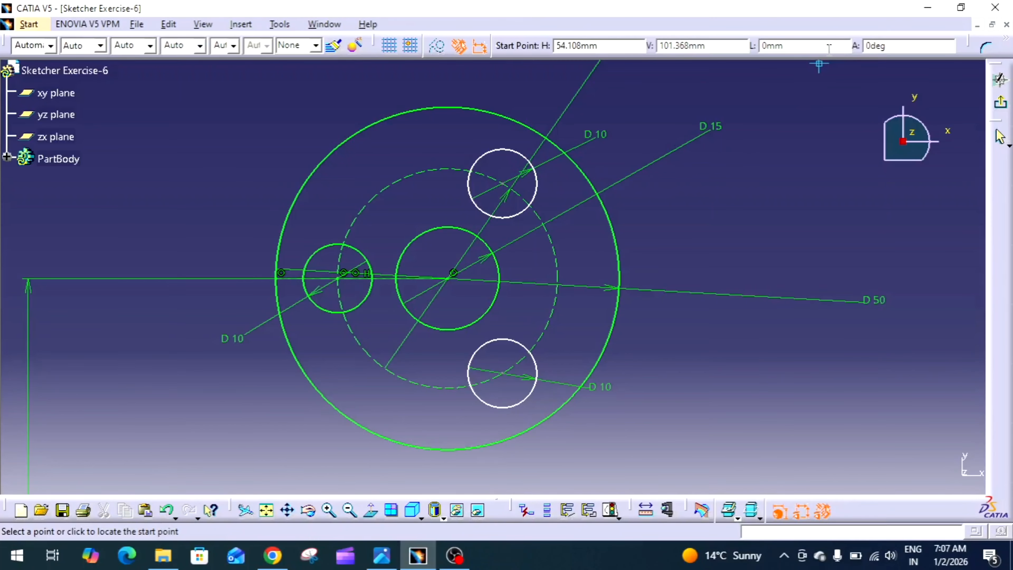
{"action": "key", "text": "Escape"}
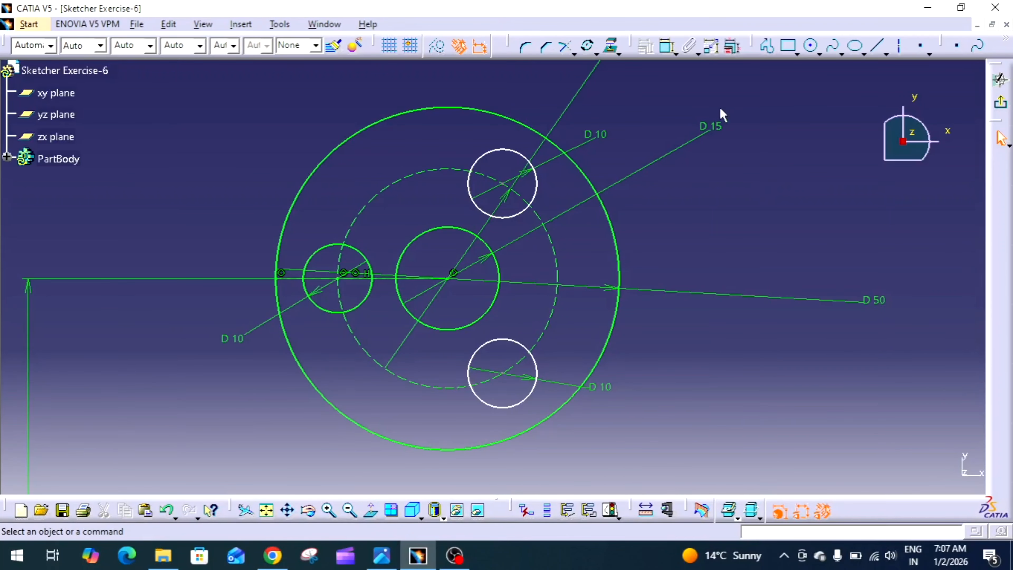
{"action": "left_click", "coordinate": [666, 47]}
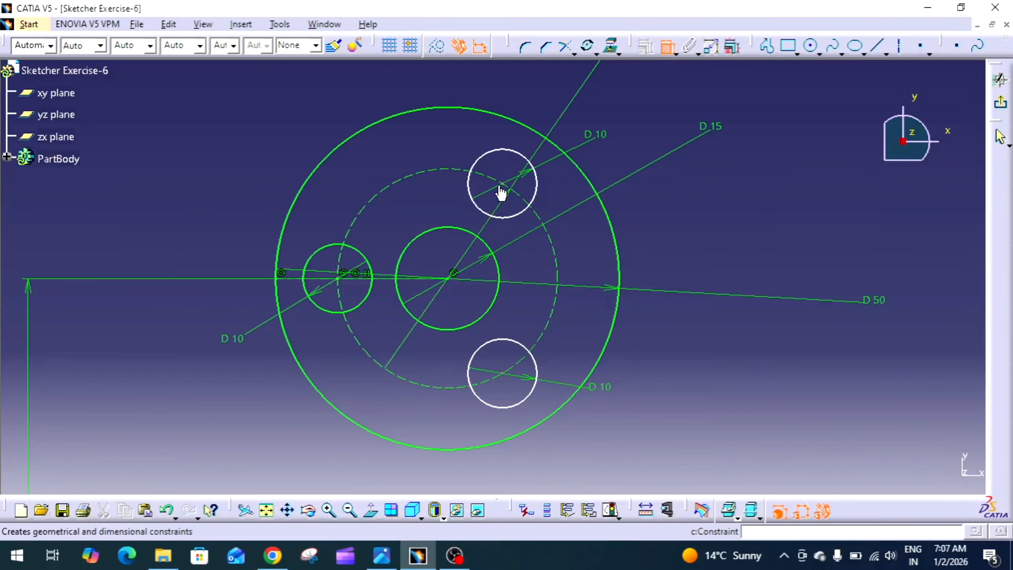
{"action": "left_click", "coordinate": [545, 216]}
{"action": "right_click", "coordinate": [581, 203]}
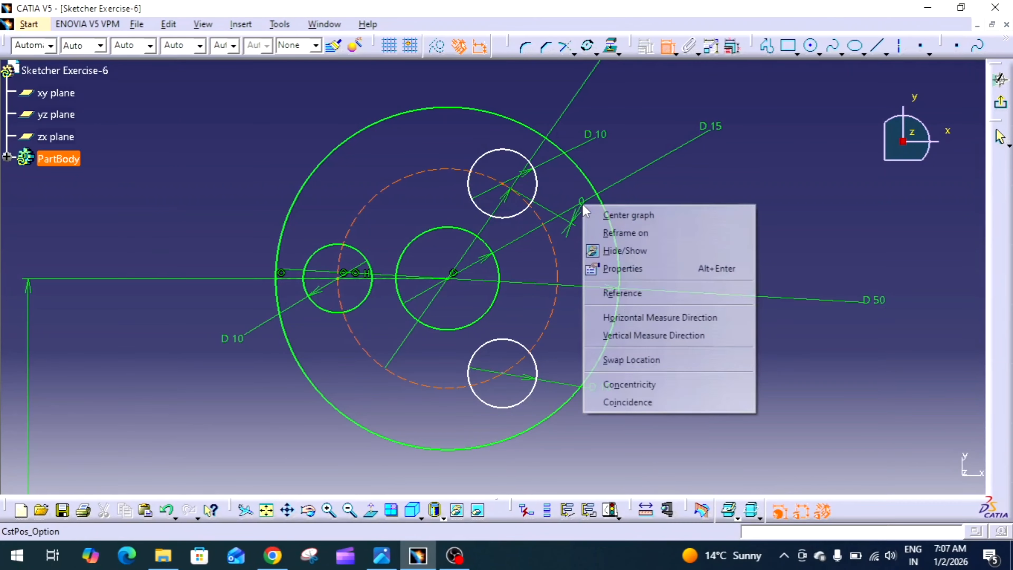
{"action": "left_click", "coordinate": [643, 384]}
{"action": "left_click", "coordinate": [503, 374]}
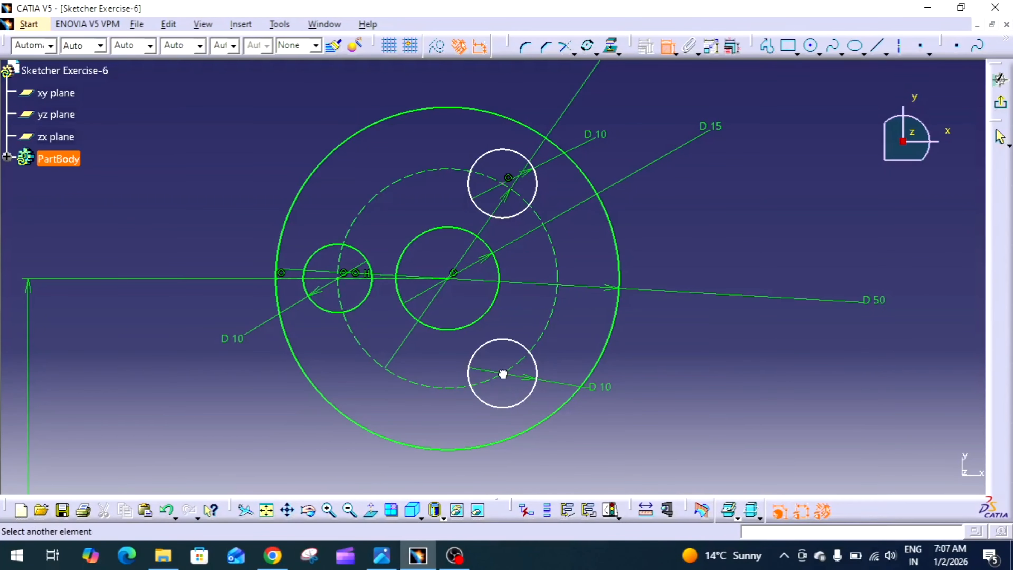
{"action": "right_click", "coordinate": [537, 339]}
{"action": "left_click", "coordinate": [605, 325]}
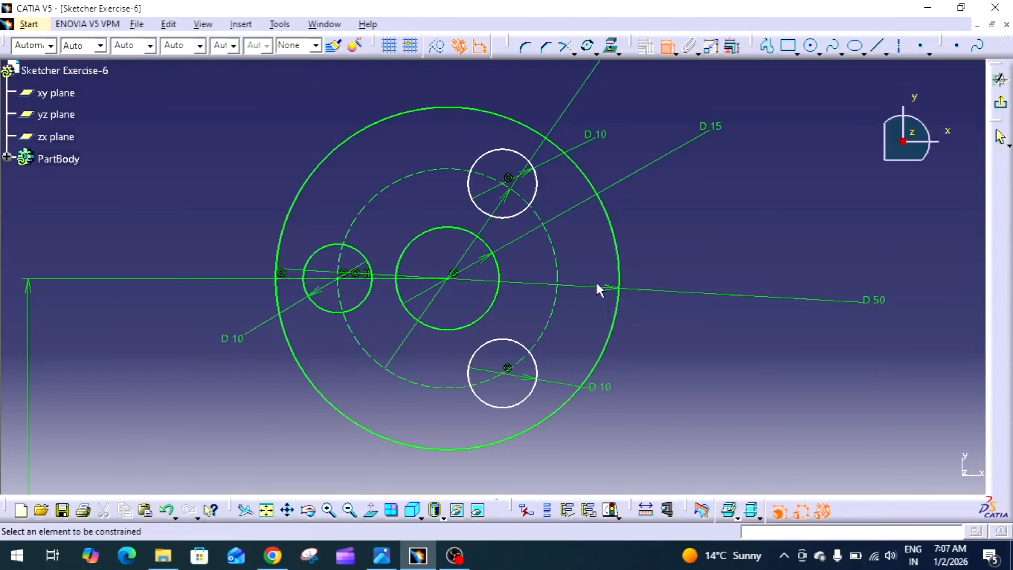
Step: Draw an axis from the centre of each copied circle to the common centre of the 50 mm circle
{"action": "left_click", "coordinate": [900, 49]}
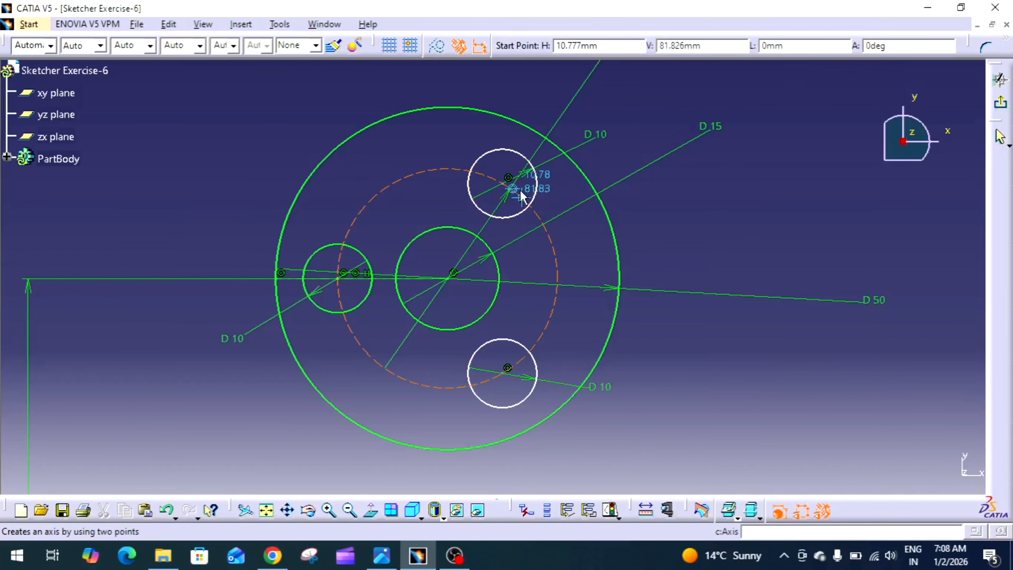
{"action": "left_click", "coordinate": [493, 198]}
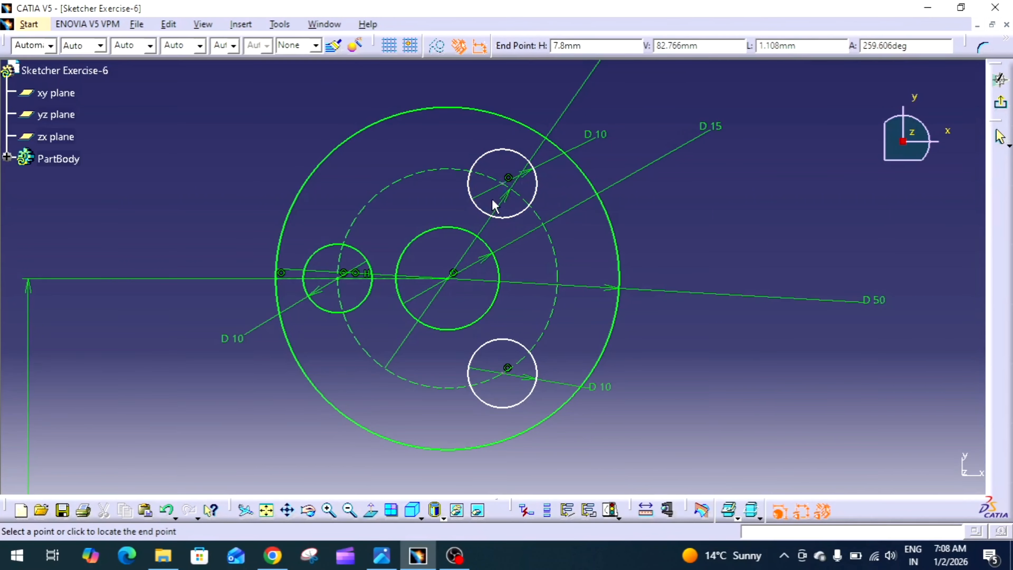
{"action": "left_click", "coordinate": [454, 280]}
{"action": "left_click", "coordinate": [899, 46]}
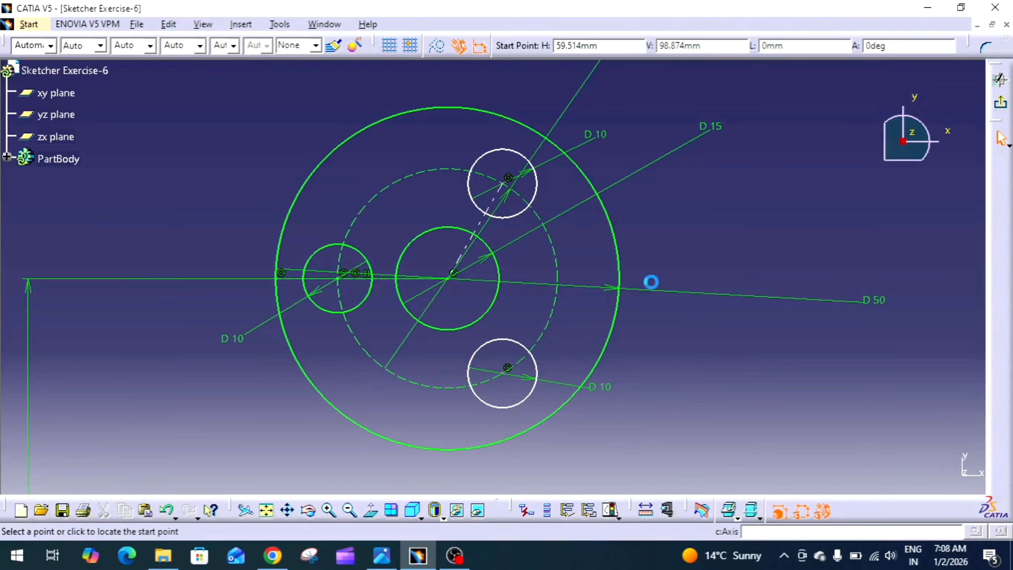
{"action": "left_click", "coordinate": [507, 368]}
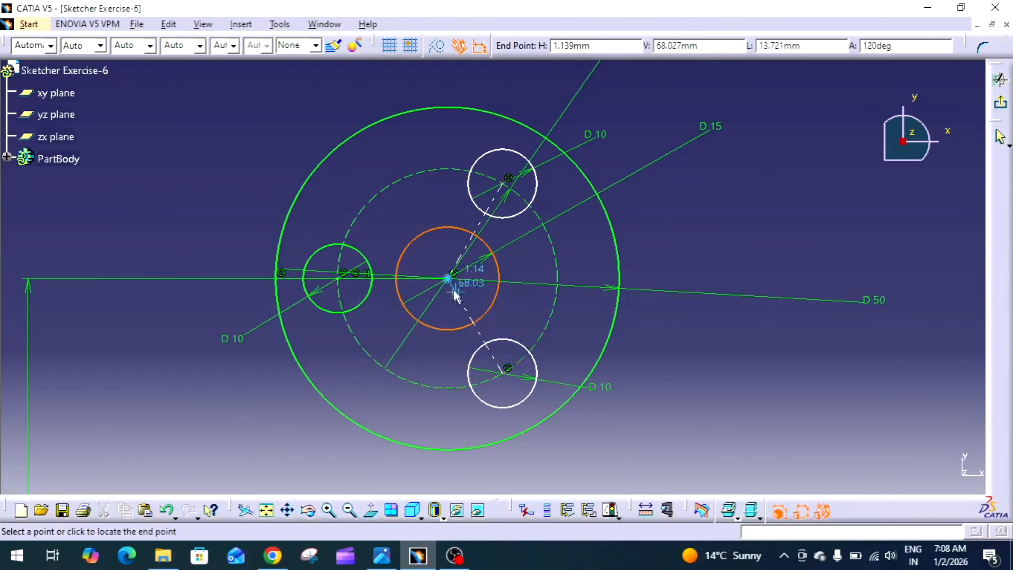
{"action": "left_click", "coordinate": [453, 273]}
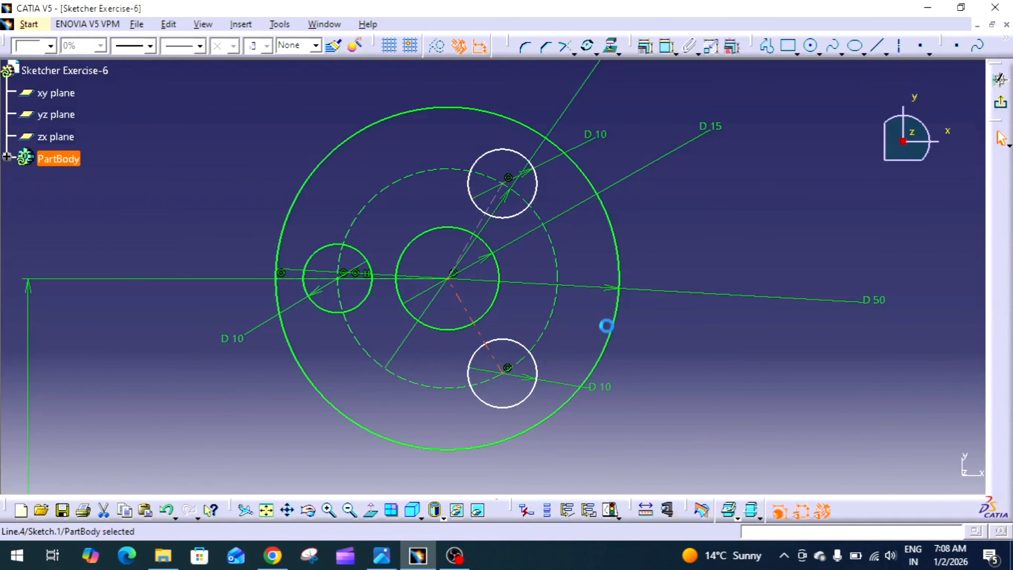
Step: Dimension the angle between the upper slanted axis and the horizontal axis, and the angle between the two slanted axes
{"action": "left_click", "coordinate": [666, 46]}
{"action": "left_click", "coordinate": [480, 229]}
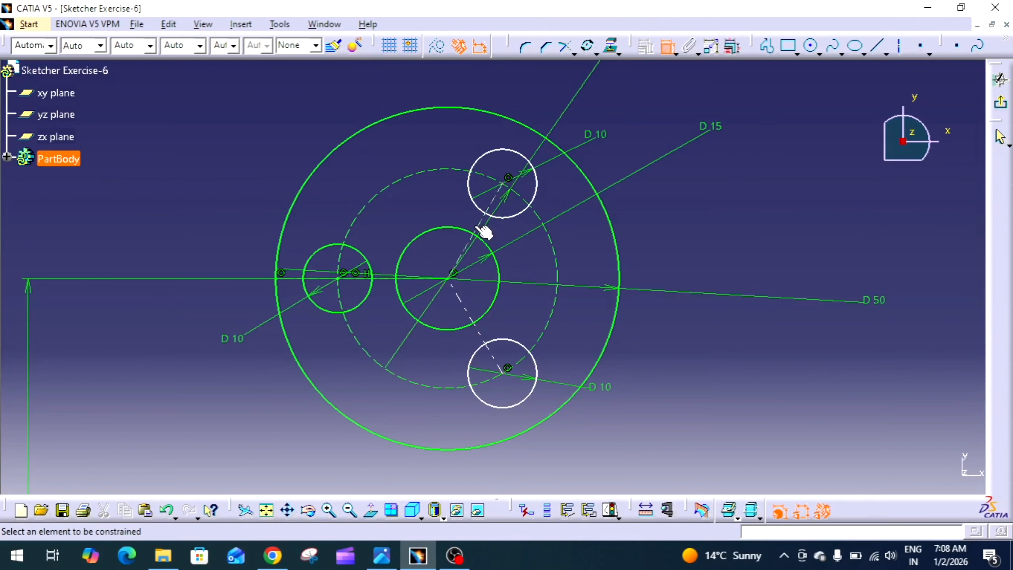
{"action": "left_click", "coordinate": [377, 276]}
{"action": "left_click", "coordinate": [401, 223]}
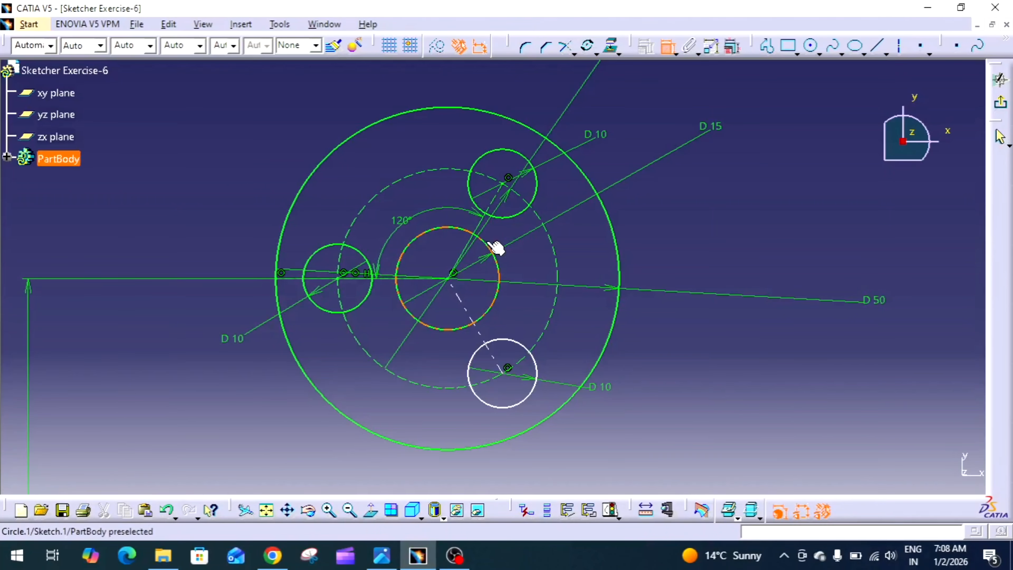
{"action": "left_click", "coordinate": [483, 340]}
{"action": "left_click", "coordinate": [500, 314]}
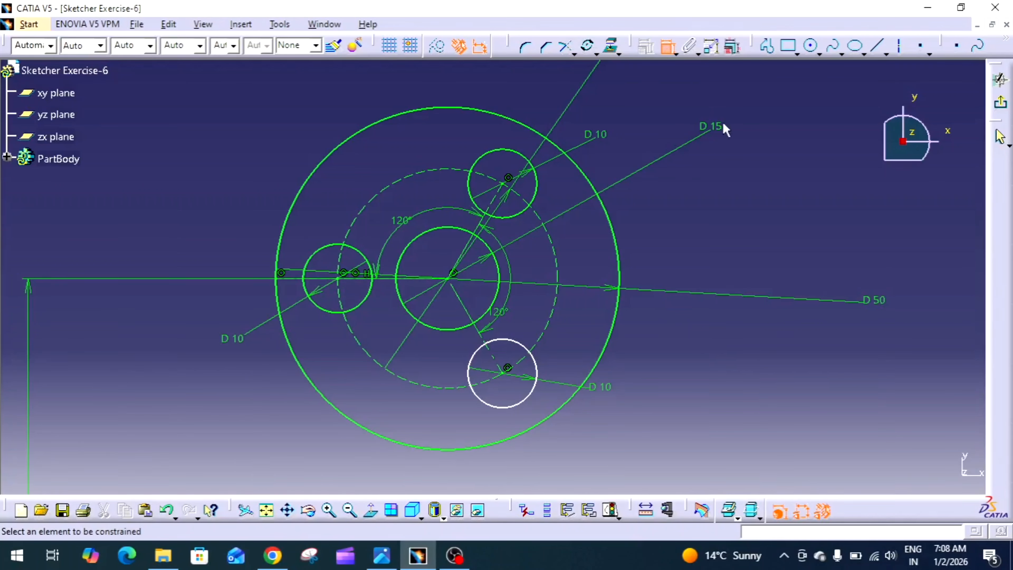
{"action": "left_click", "coordinate": [665, 50]}
Step: Move the lower copied 10 mm circle along the construction circle, away from the end of its slanted axis
{"action": "mouse_move", "coordinate": [685, 166]}
{"action": "middle_mouse_down", "text": "ctrl"}
{"action": "mouse_move", "coordinate": [696, 333]}
{"action": "mouse_move", "coordinate": [752, 275]}
{"action": "middle_mouse_up", "text": "ctrl"}
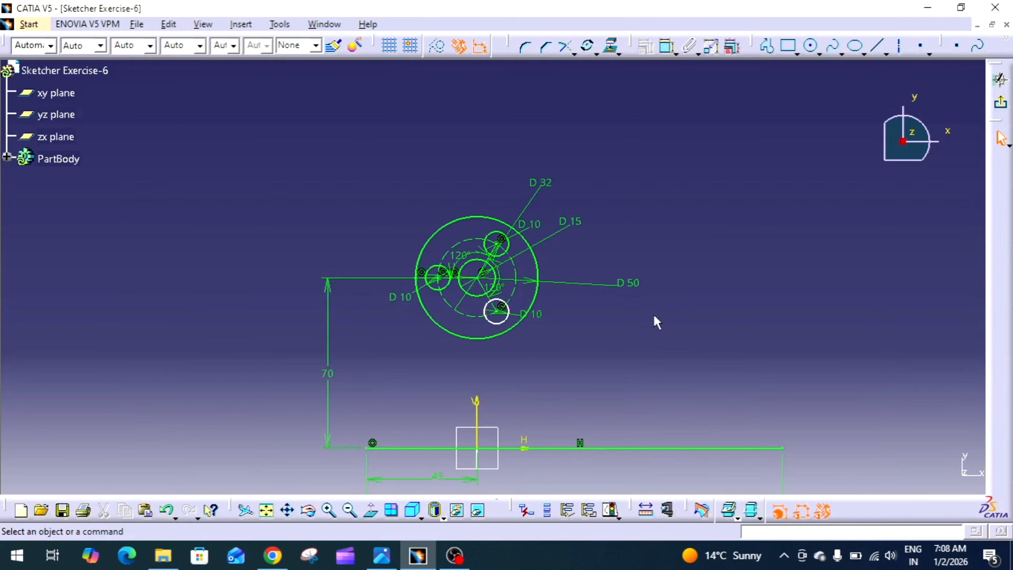
{"action": "middle_click_drag", "start_coordinate": [654, 318], "coordinate": [702, 241], "text": "ctrl"}
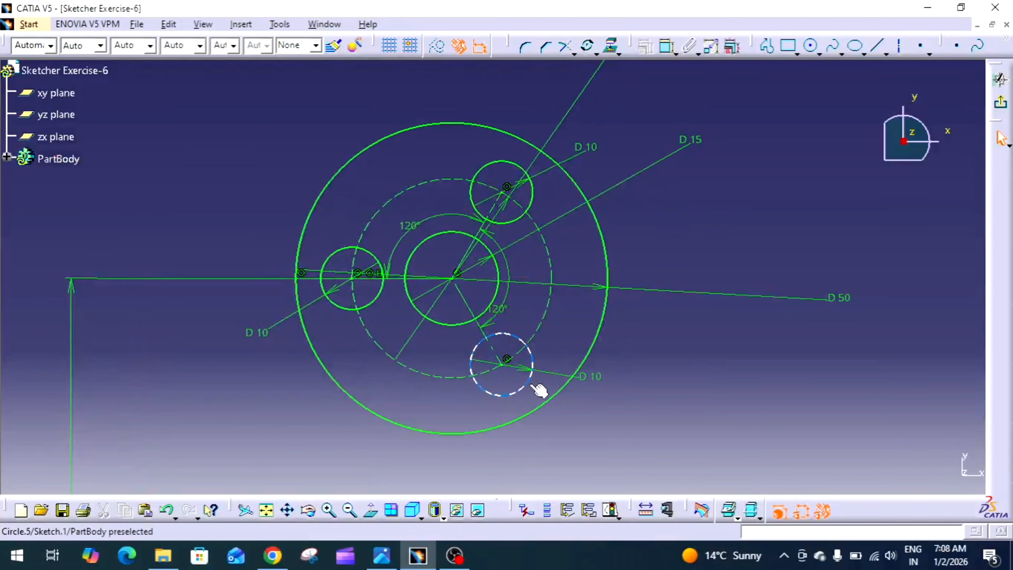
{"action": "left_click", "coordinate": [518, 395]}
{"action": "left_click_drag", "start_coordinate": [518, 396], "coordinate": [497, 407]}
{"action": "left_click", "coordinate": [650, 381]}
{"action": "middle_click_drag", "start_coordinate": [651, 381], "coordinate": [649, 365]}
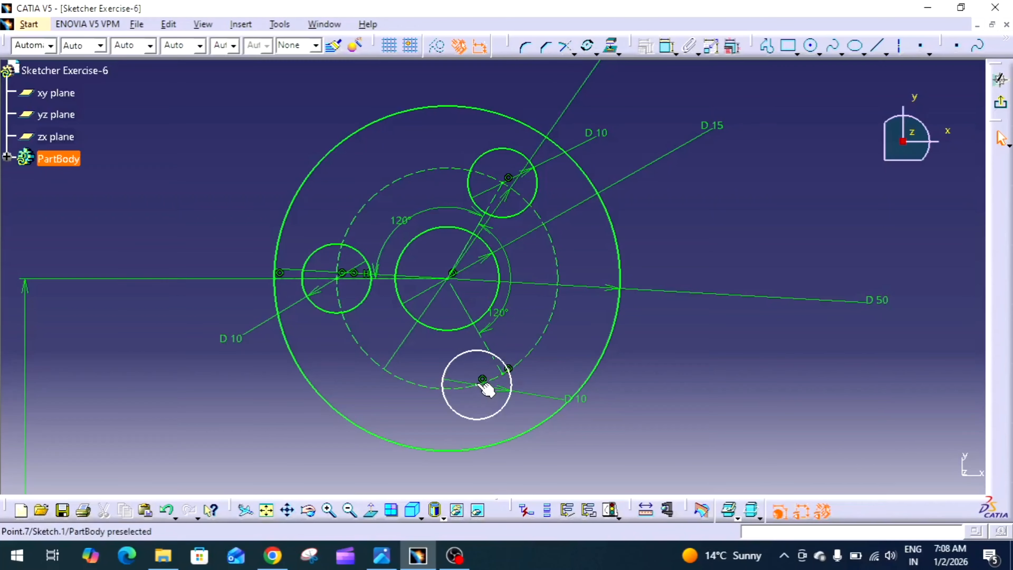
Step: Constrain the lower 10 mm circle's centre to be coincident with the end of the lower slanted axis
{"action": "left_click", "coordinate": [666, 47]}
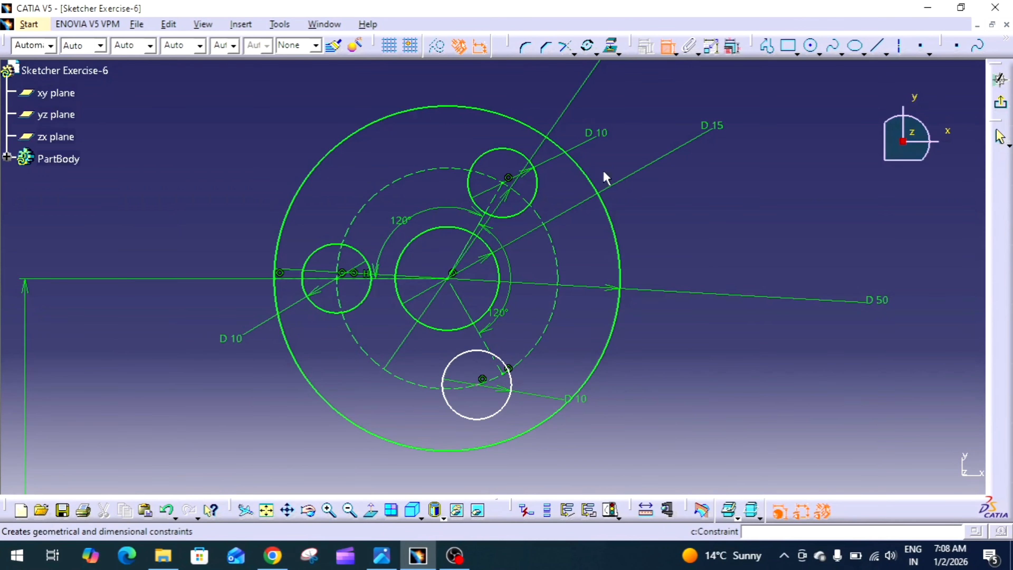
{"action": "left_click", "coordinate": [483, 379]}
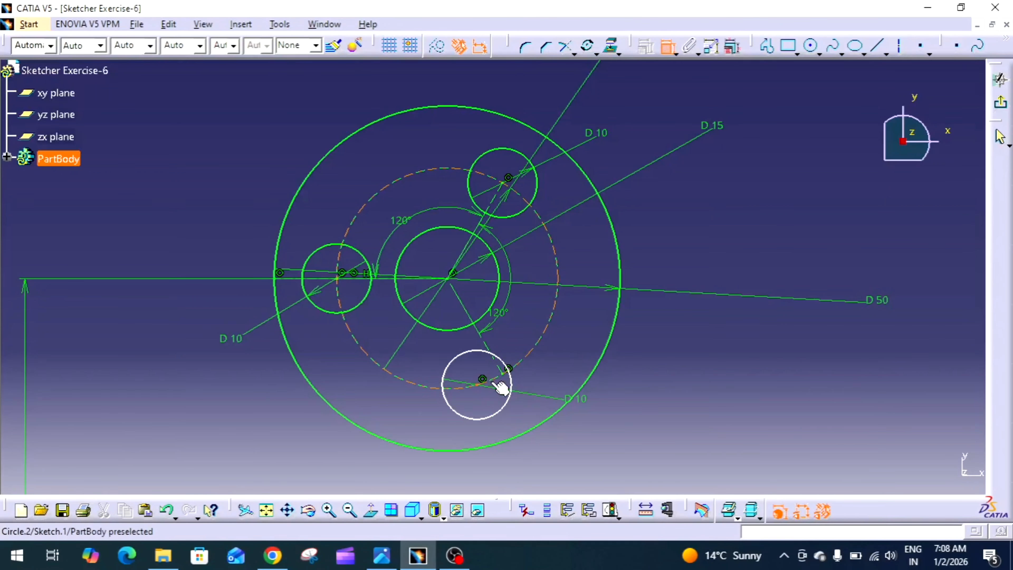
{"action": "left_click", "coordinate": [508, 368]}
{"action": "right_click", "coordinate": [556, 371]}
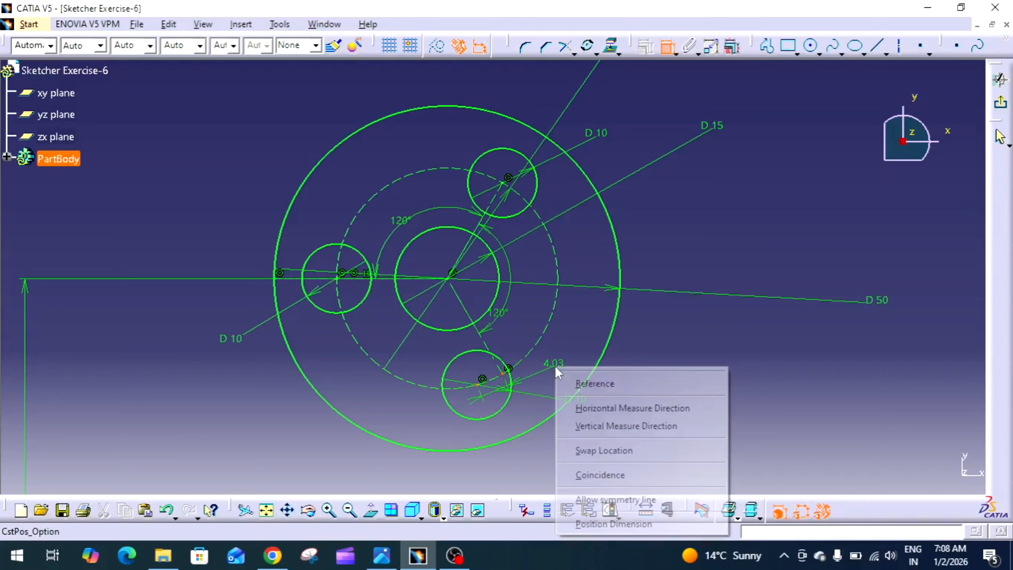
{"action": "left_click", "coordinate": [622, 481]}
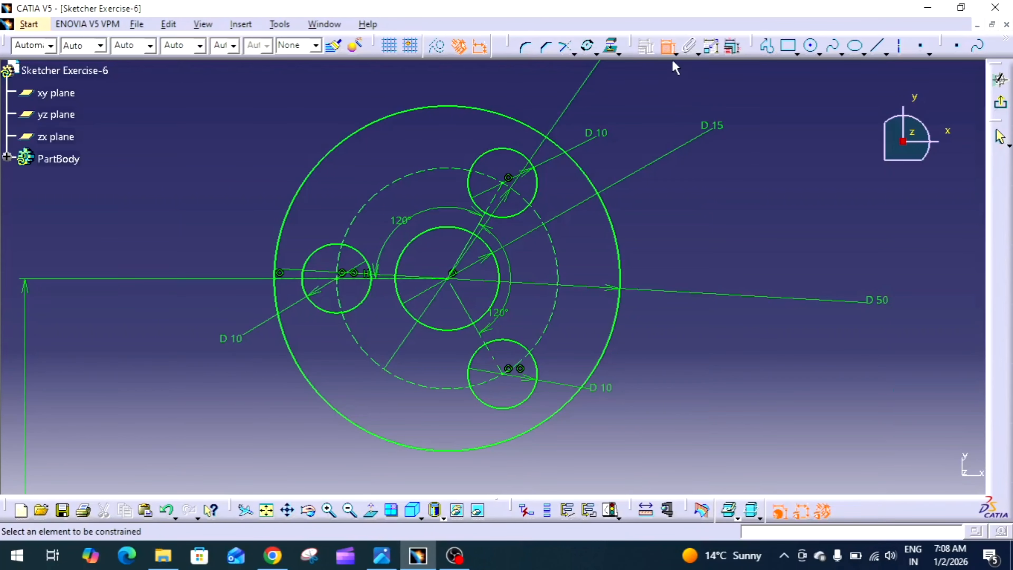
Step: Check the reference drawing and sketch a circle about 43 mm in diameter on the vertical axis, above the 50 mm boss
{"action": "mouse_move", "coordinate": [710, 208]}
{"action": "middle_mouse_down"}
{"action": "mouse_move", "coordinate": [725, 323]}
{"action": "mouse_move", "coordinate": [691, 315]}
{"action": "mouse_move", "coordinate": [681, 334]}
{"action": "middle_mouse_up"}
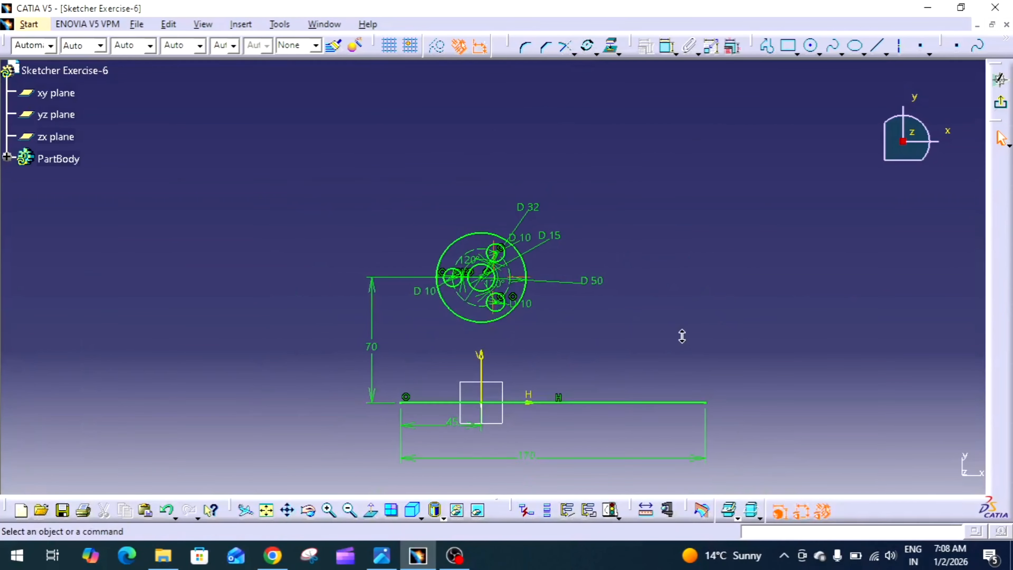
{"action": "left_click", "coordinate": [378, 559]}
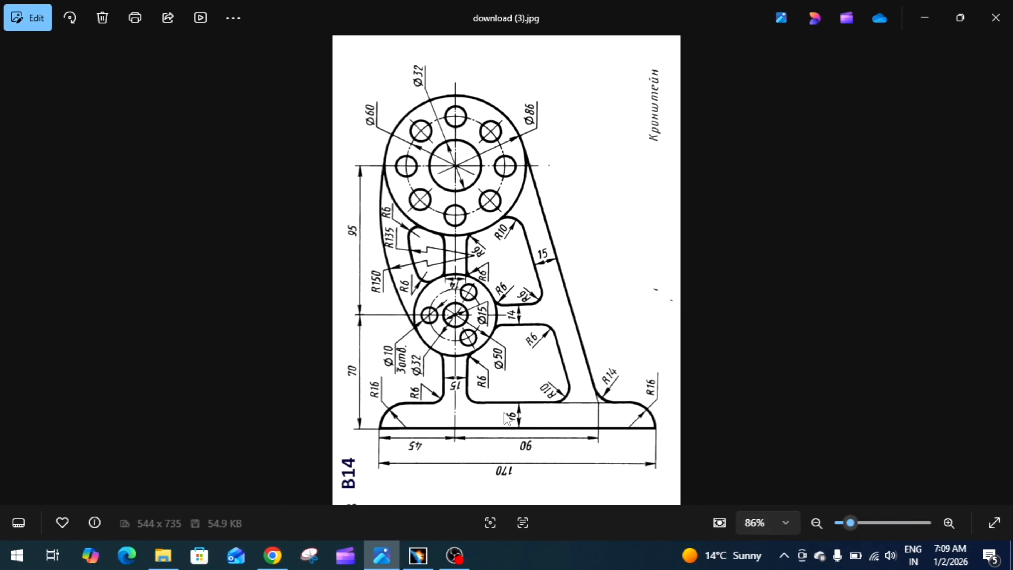
{"action": "left_click", "coordinate": [417, 555]}
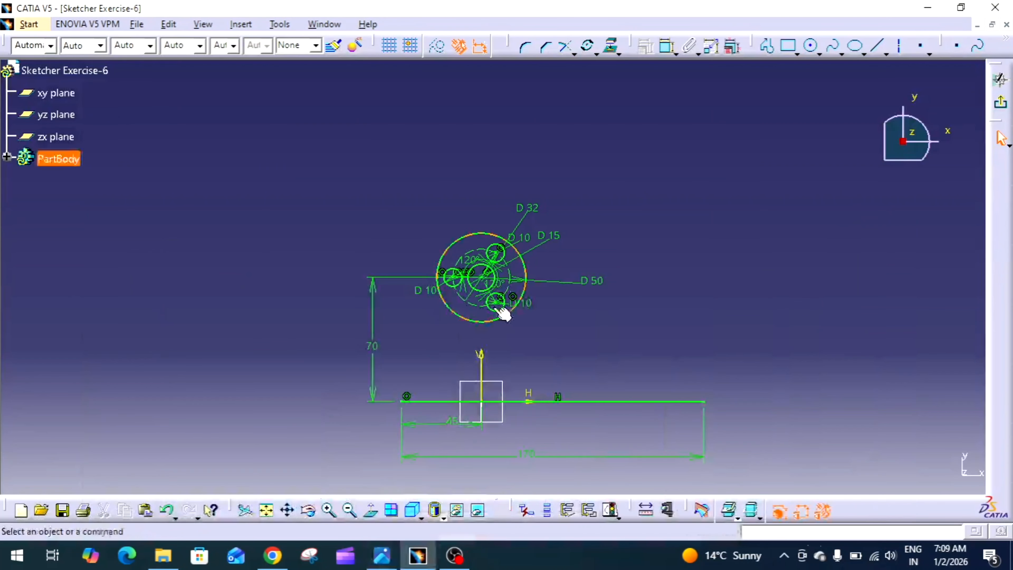
{"action": "left_click", "coordinate": [810, 45]}
{"action": "left_click", "coordinate": [481, 85]}
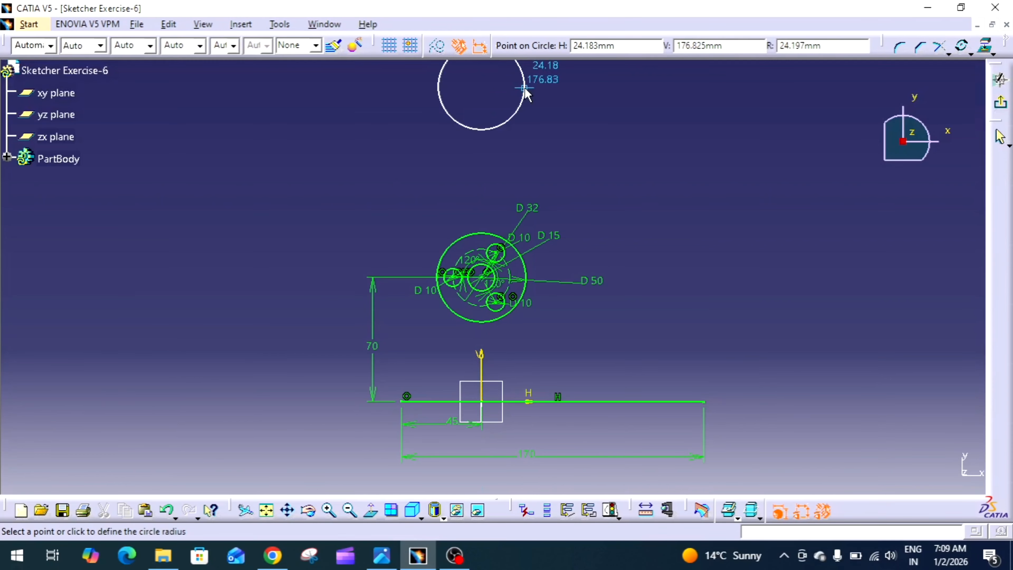
{"action": "left_click", "coordinate": [517, 91]}
Step: Draw two more circles concentric with the upper circle, a smaller one about 28 mm in diameter and a larger one outside it
{"action": "middle_click_drag", "start_coordinate": [627, 132], "coordinate": [632, 159]}
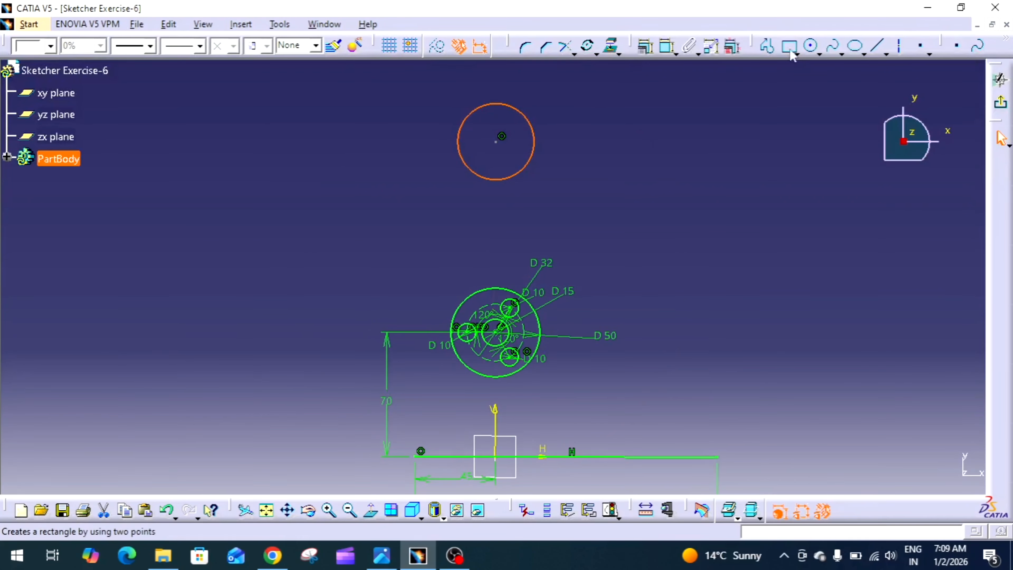
{"action": "left_click", "coordinate": [811, 47]}
{"action": "left_click", "coordinate": [811, 46]}
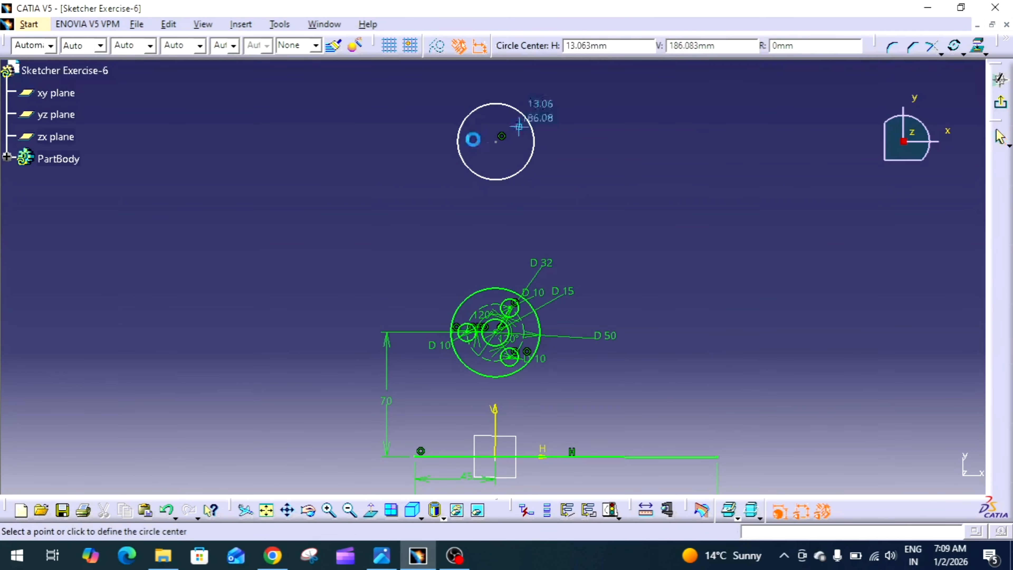
{"action": "left_click", "coordinate": [496, 140]}
{"action": "left_click", "coordinate": [515, 124]}
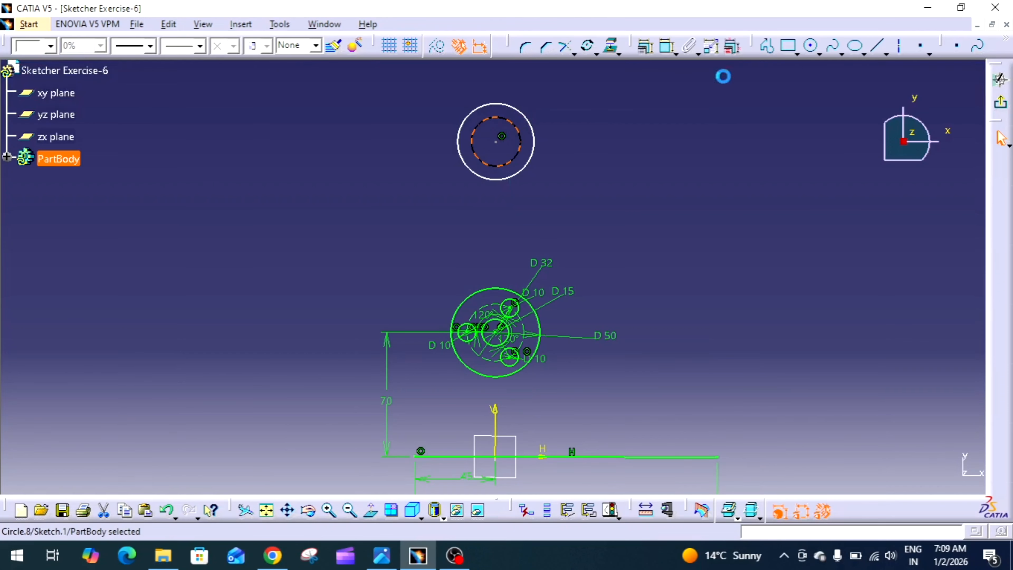
{"action": "left_click", "coordinate": [812, 46]}
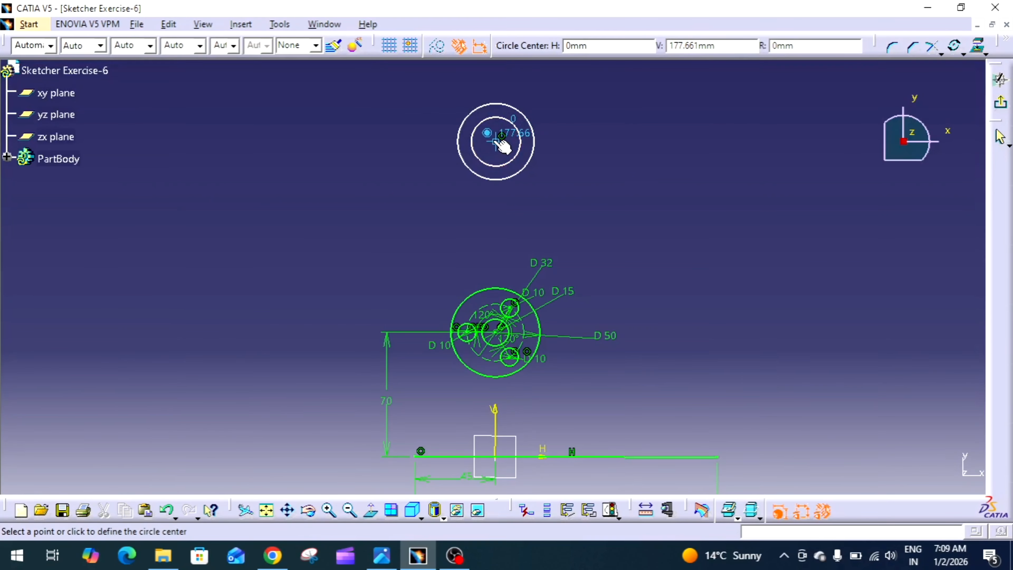
{"action": "left_click", "coordinate": [499, 140]}
{"action": "left_click", "coordinate": [555, 116]}
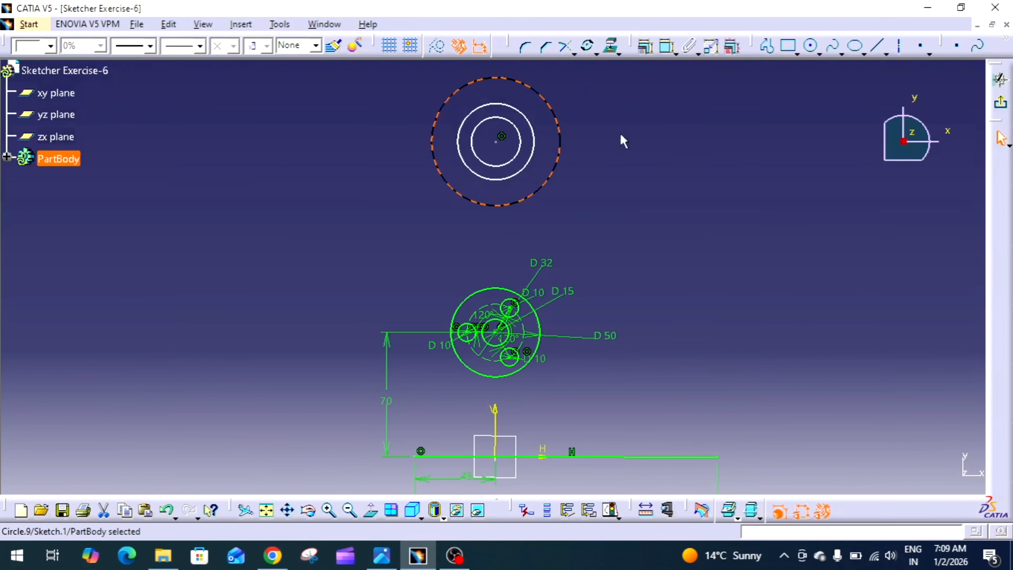
Step: Dimension the outermost upper circle and set its diameter to 86 mm
{"action": "middle_click_drag", "start_coordinate": [627, 172], "coordinate": [624, 191]}
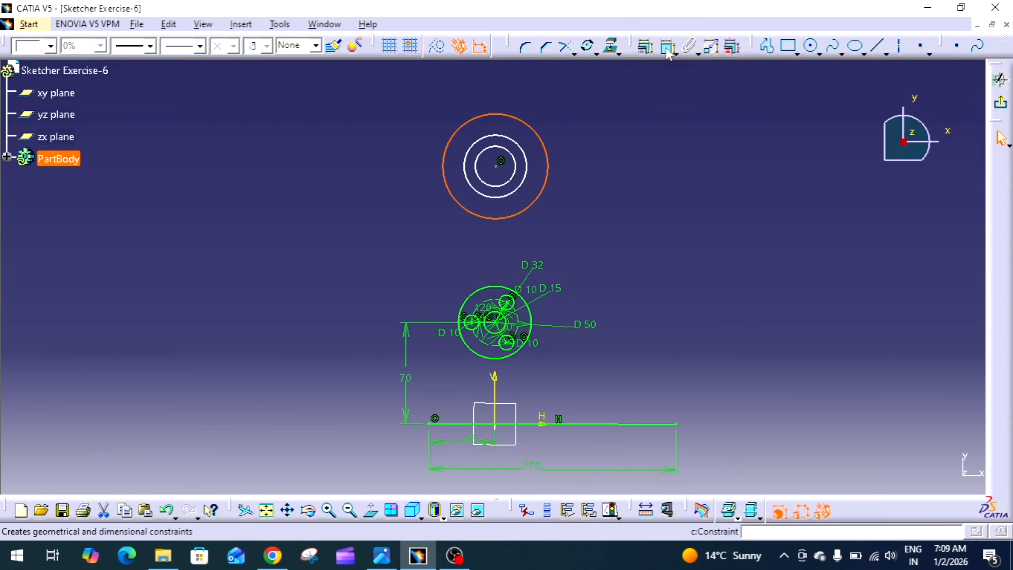
{"action": "left_click", "coordinate": [666, 47]}
{"action": "left_click", "coordinate": [621, 125]}
{"action": "double_click", "coordinate": [621, 122]}
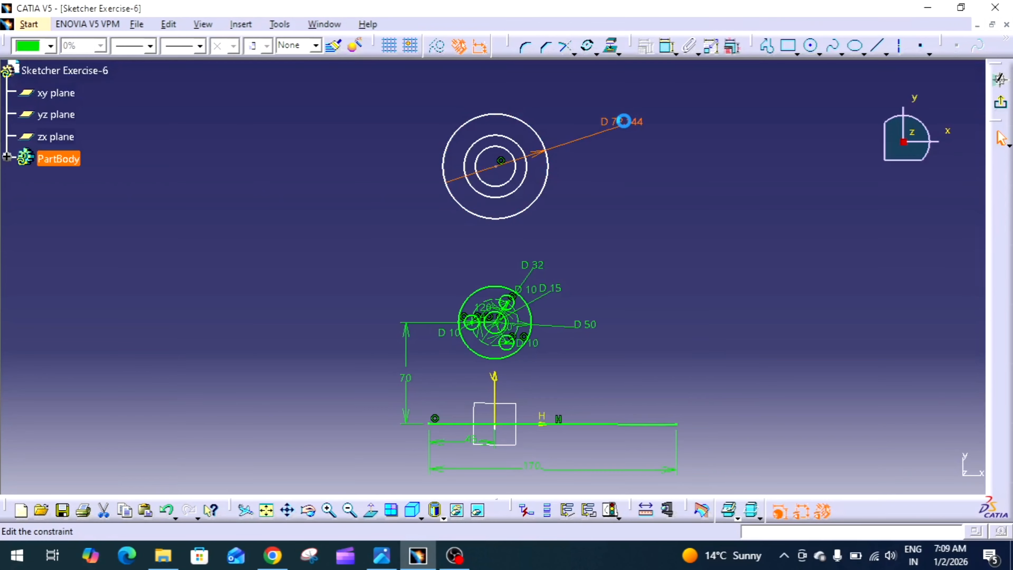
{"action": "type", "text": "86"}
{"action": "key", "text": "Return"}
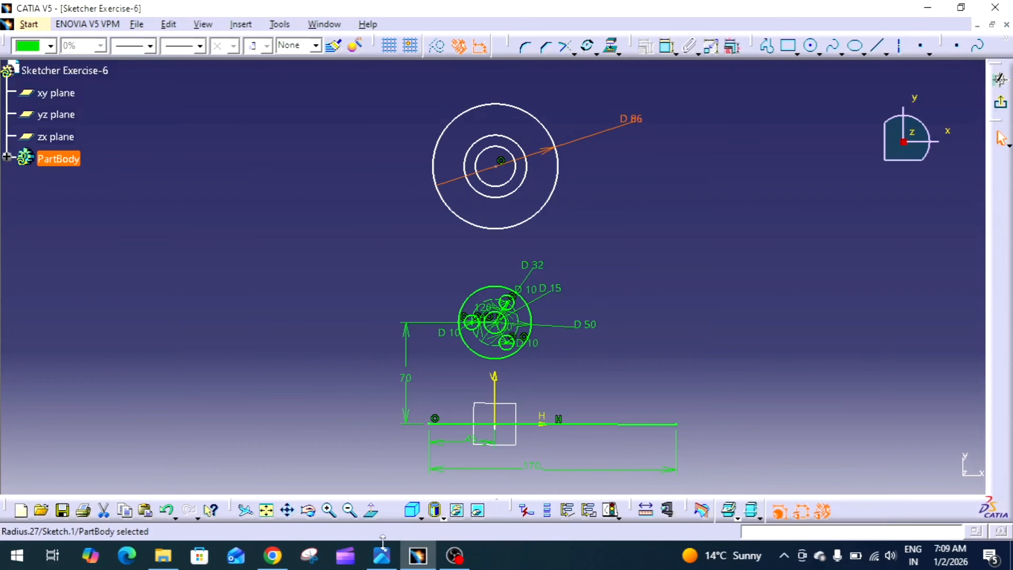
Step: Check the reference drawing, then dimension the middle upper circle with a diameter of 60 mm
{"action": "left_click", "coordinate": [382, 555]}
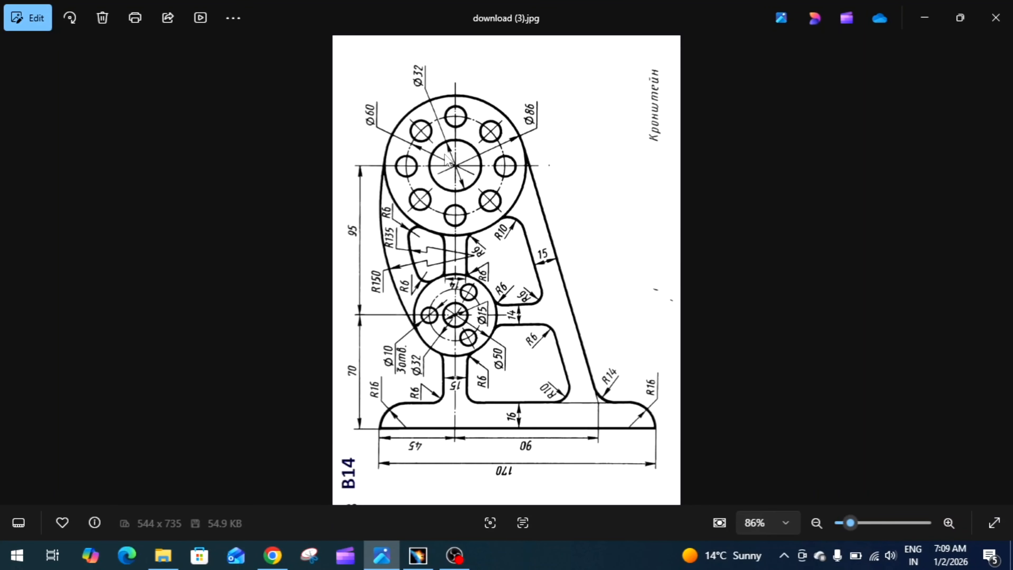
{"action": "left_click", "coordinate": [417, 556]}
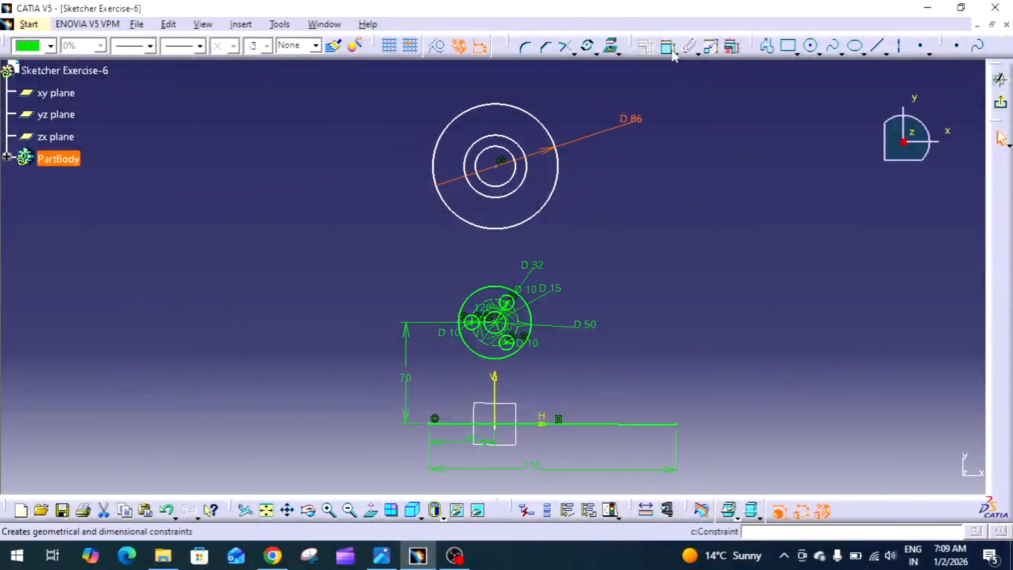
{"action": "left_click", "coordinate": [665, 46]}
{"action": "left_click", "coordinate": [518, 145]}
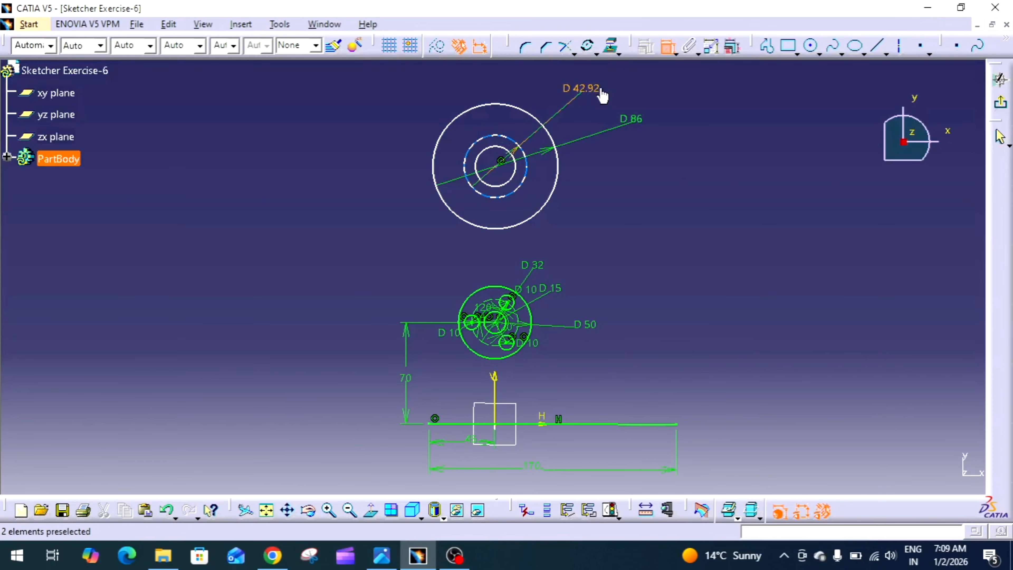
{"action": "left_click", "coordinate": [582, 88]}
{"action": "double_click", "coordinate": [583, 87]}
{"action": "type", "text": "60mm"}
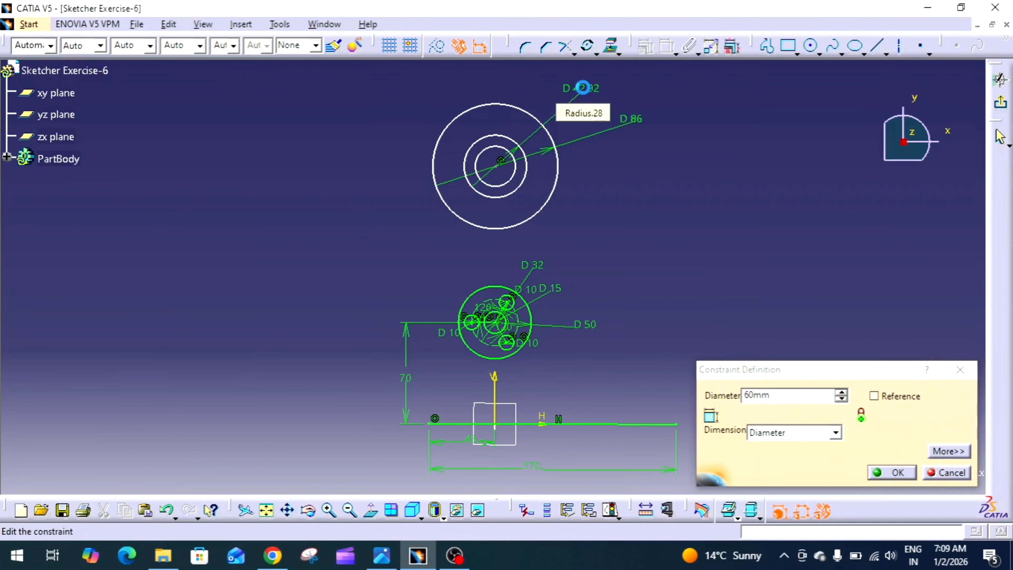
{"action": "key", "text": "Return"}
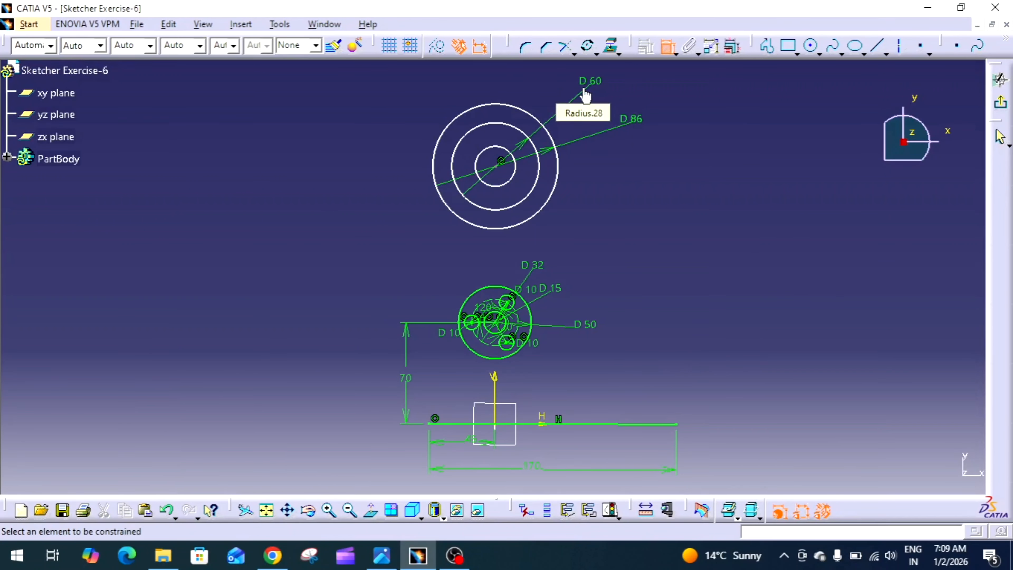
Step: Dimension the innermost upper circle and set its diameter to 32 mm
{"action": "left_click", "coordinate": [514, 173]}
{"action": "left_click", "coordinate": [640, 179]}
{"action": "double_click", "coordinate": [629, 176]}
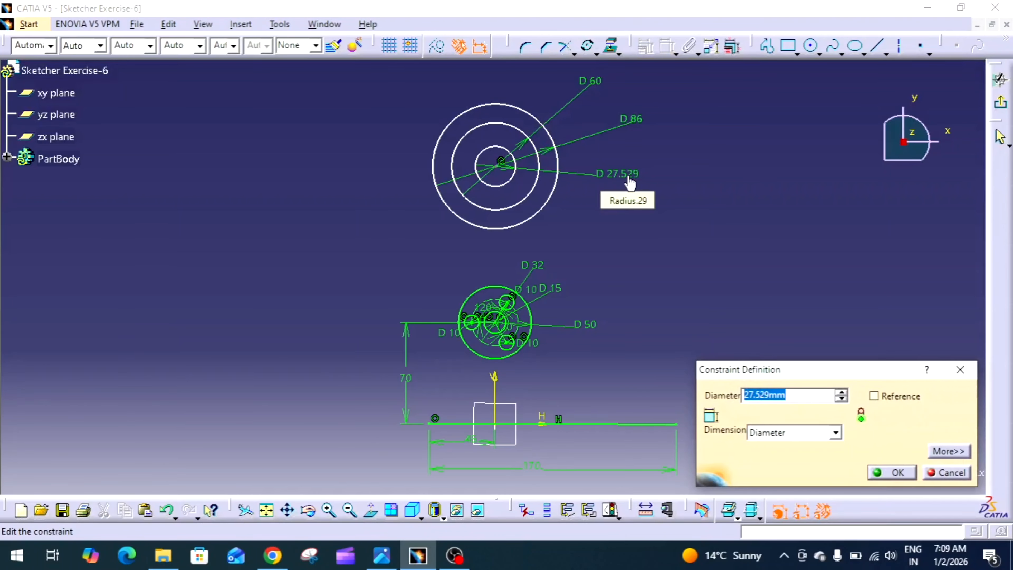
{"action": "type", "text": "32"}
{"action": "key", "text": "Return"}
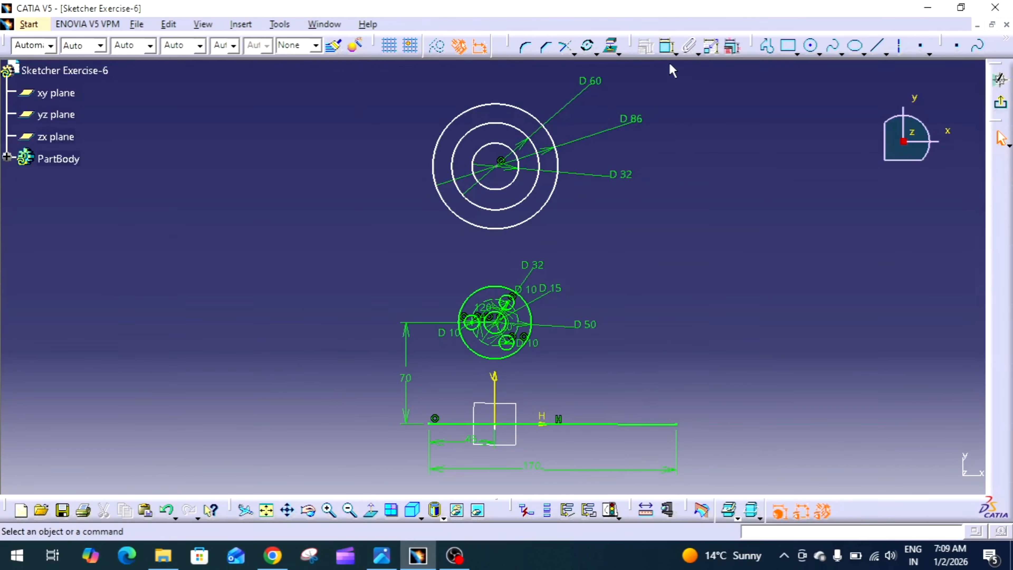
Step: Dimension the distance between the centres of the upper circles and the 50 mm boss, and set it to 95 mm per the reference drawing
{"action": "left_click", "coordinate": [670, 48]}
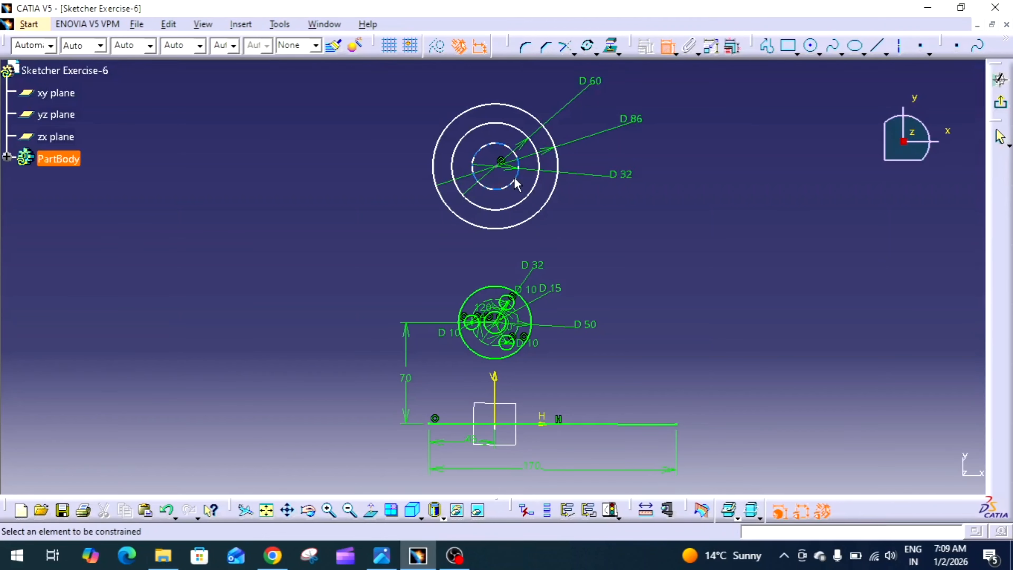
{"action": "left_click", "coordinate": [498, 166]}
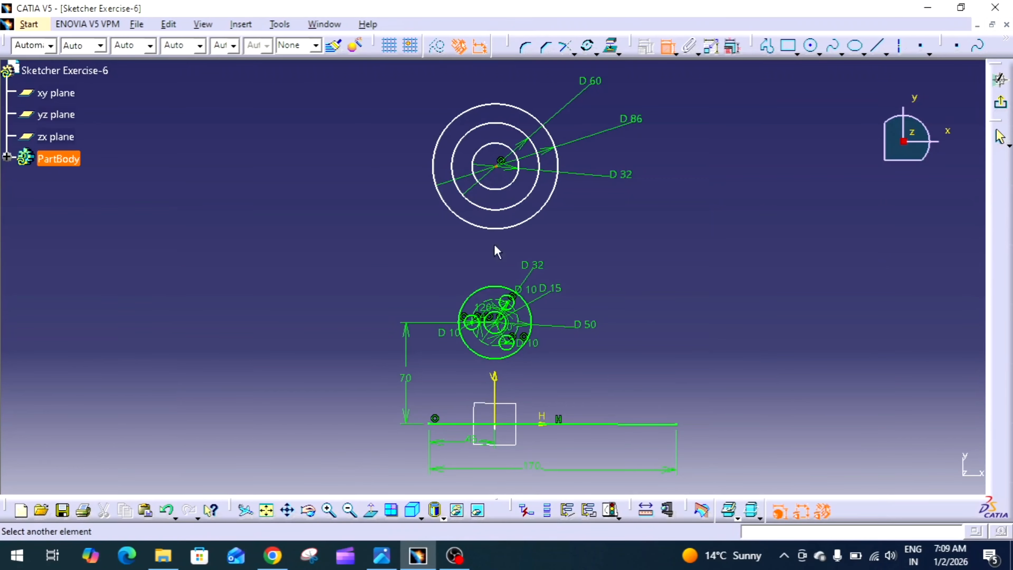
{"action": "left_click", "coordinate": [495, 322]}
{"action": "left_click", "coordinate": [384, 260]}
{"action": "double_click", "coordinate": [382, 259]}
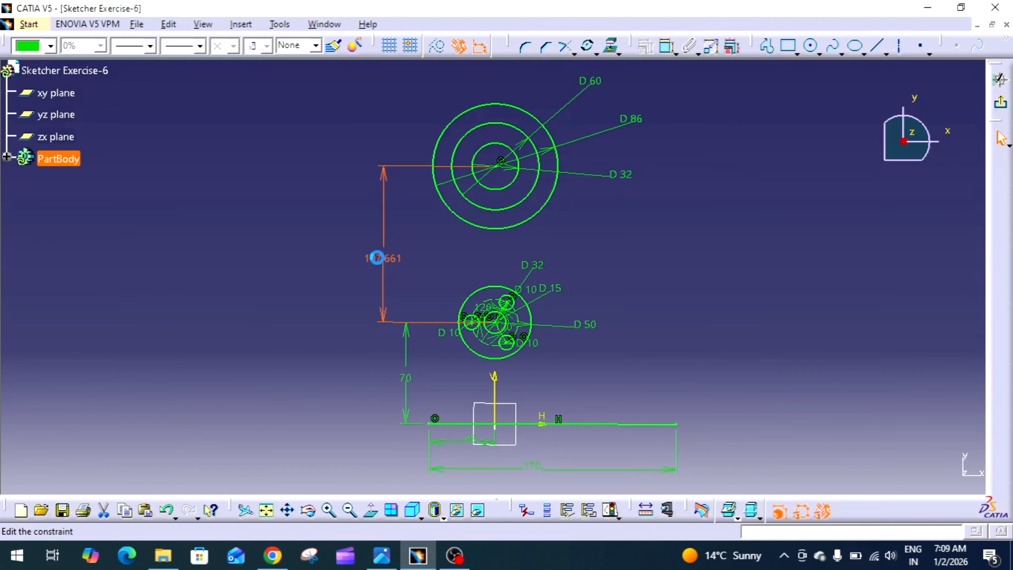
{"action": "left_click", "coordinate": [381, 555]}
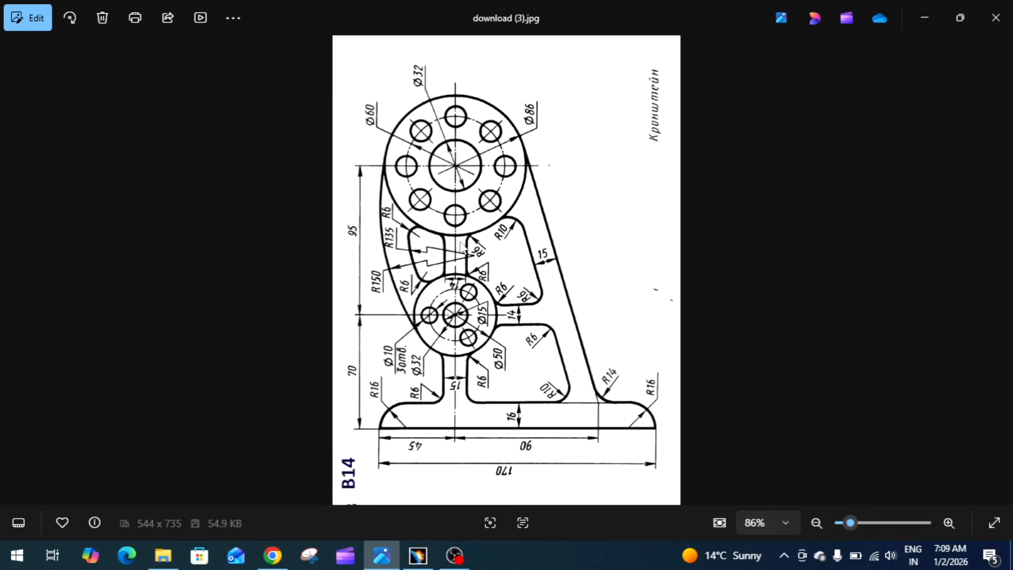
{"action": "left_click", "coordinate": [418, 555]}
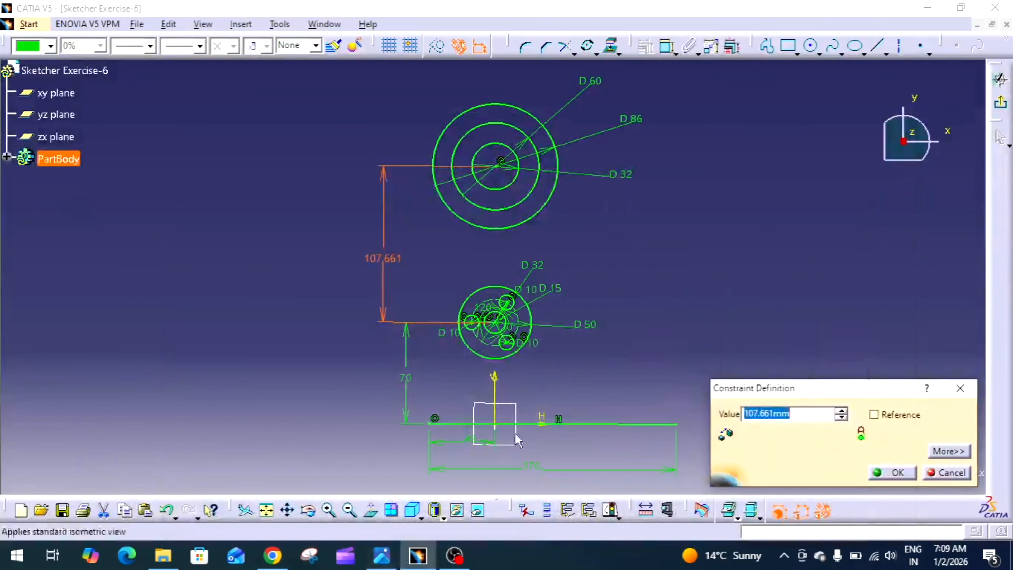
{"action": "type", "text": "95"}
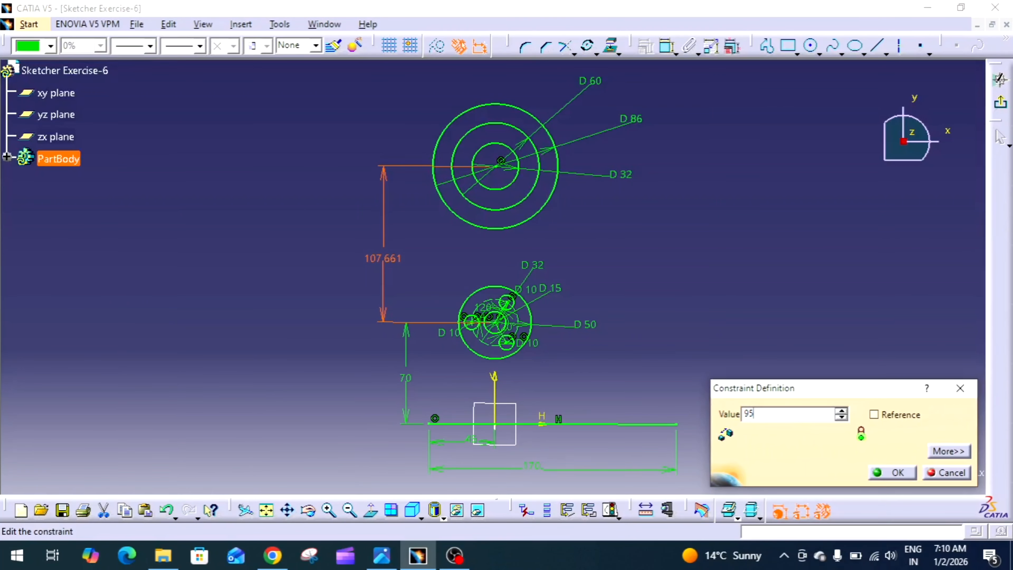
{"action": "key", "text": "Return"}
Step: Convert the 60 mm circle into a construction element
{"action": "left_click", "coordinate": [701, 284]}
{"action": "mouse_move", "coordinate": [698, 285]}
{"action": "middle_mouse_down"}
{"action": "mouse_move", "coordinate": [672, 312]}
{"action": "mouse_move", "coordinate": [679, 316]}
{"action": "mouse_move", "coordinate": [678, 267]}
{"action": "middle_mouse_up"}
{"action": "left_click", "coordinate": [490, 191]}
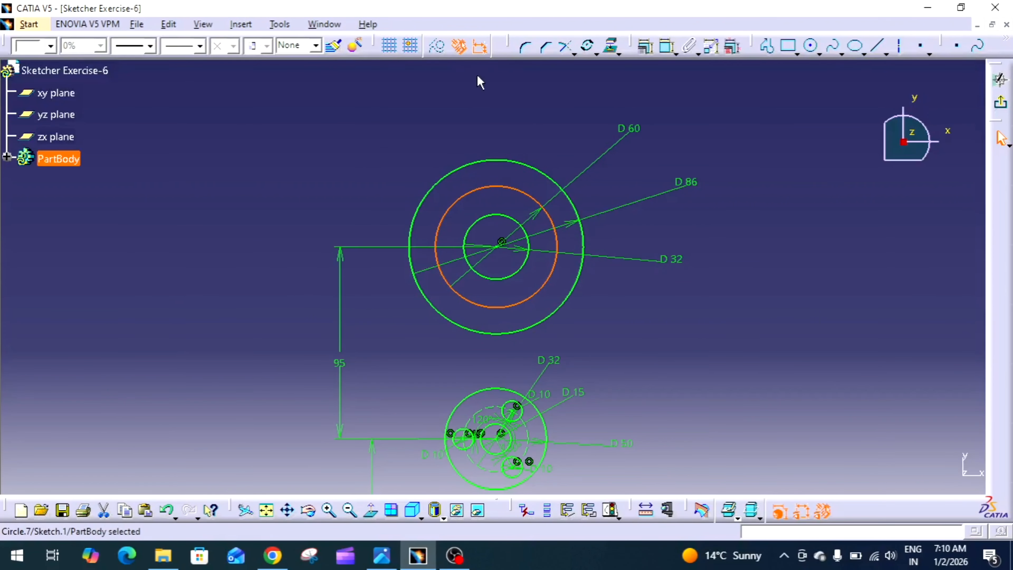
{"action": "left_click", "coordinate": [438, 48]}
Step: Check the reference drawing, then sketch a vertical axis line from the upper boss's centre to the top of the 60 mm construction circle
{"action": "mouse_move", "coordinate": [740, 297]}
{"action": "middle_mouse_down"}
{"action": "mouse_move", "coordinate": [777, 251]}
{"action": "mouse_move", "coordinate": [791, 306]}
{"action": "middle_mouse_up"}
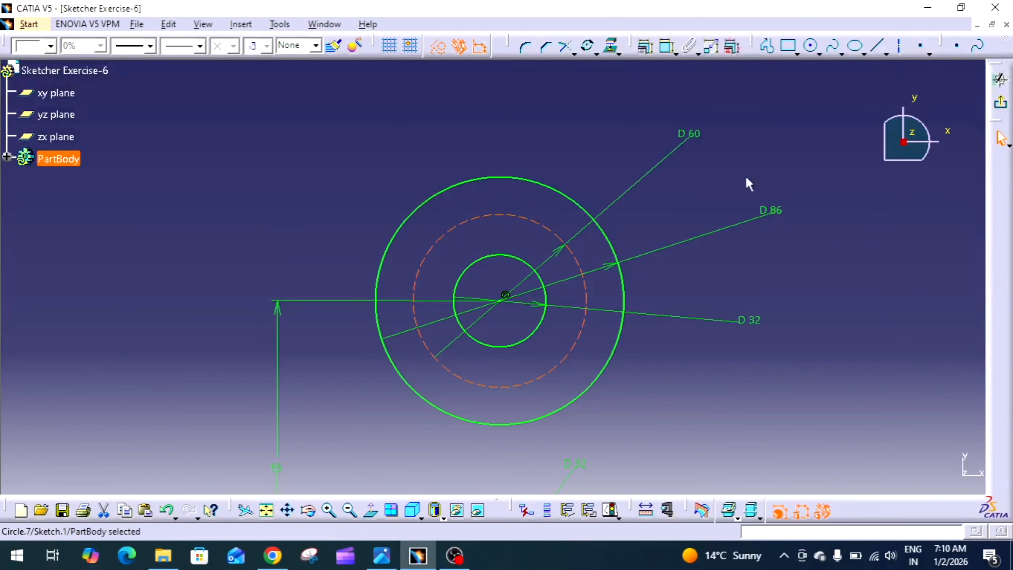
{"action": "left_click", "coordinate": [382, 555]}
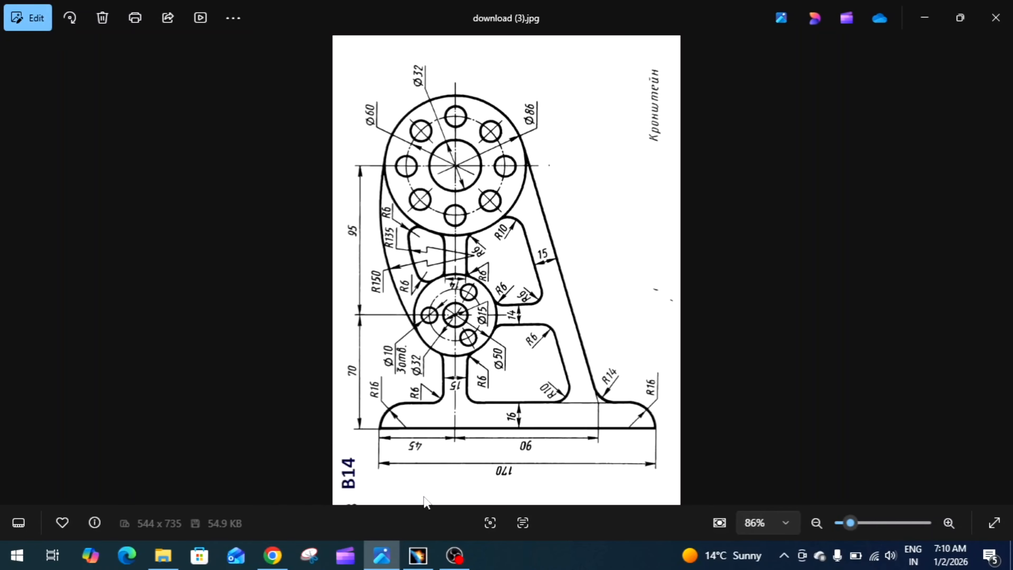
{"action": "left_click", "coordinate": [382, 555]}
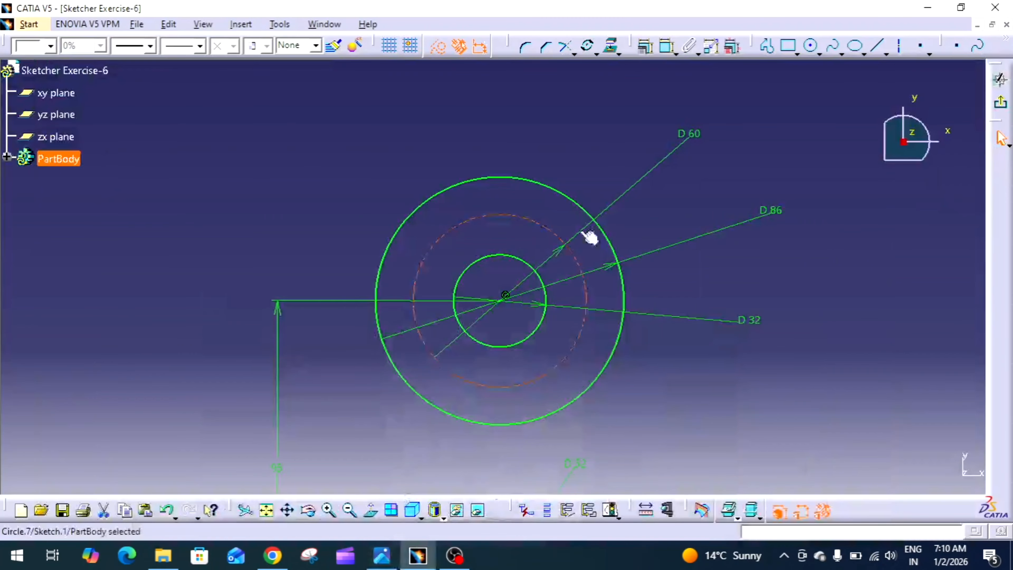
{"action": "left_click", "coordinate": [811, 47]}
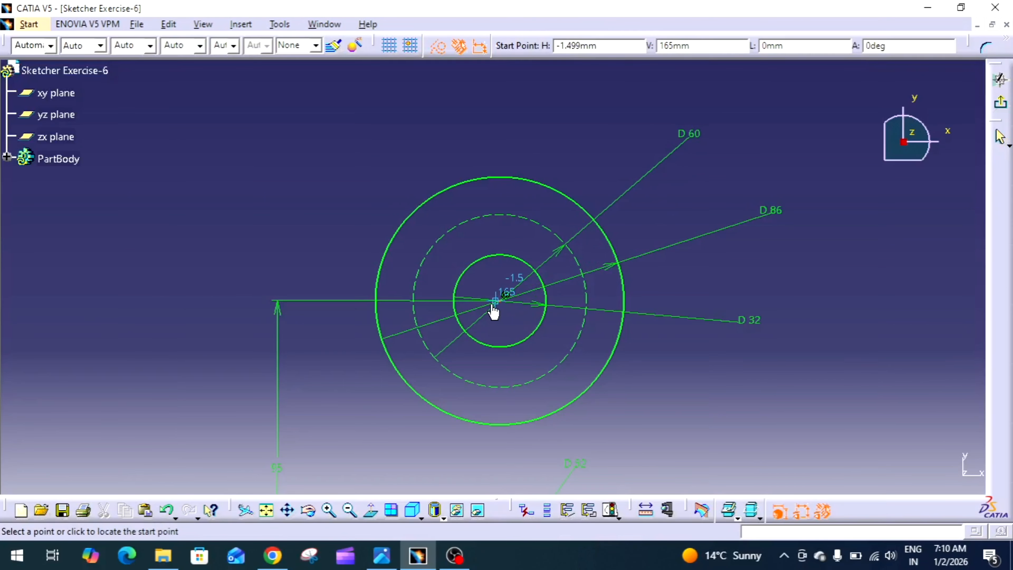
{"action": "left_click", "coordinate": [503, 300]}
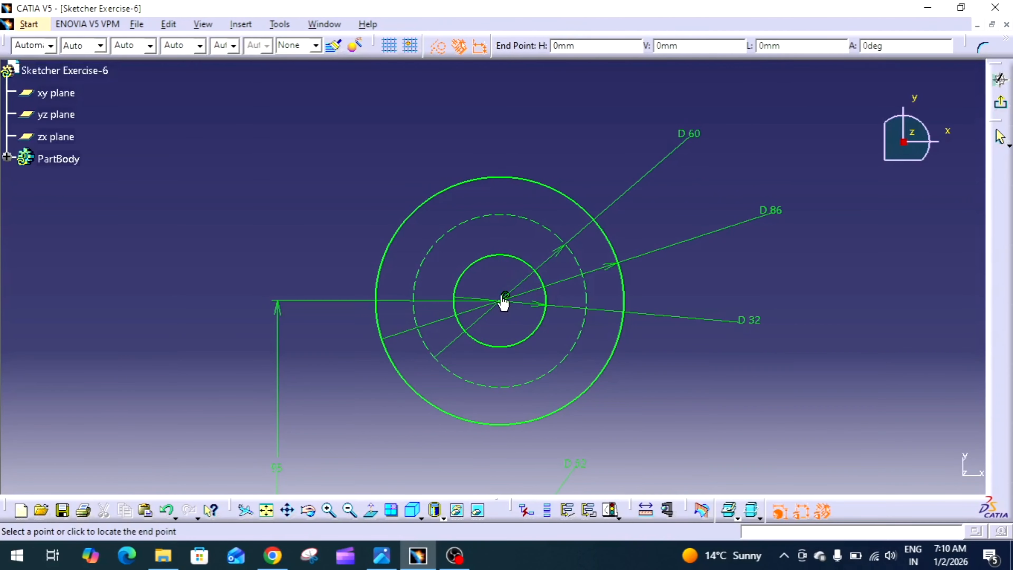
{"action": "left_click", "coordinate": [504, 217]}
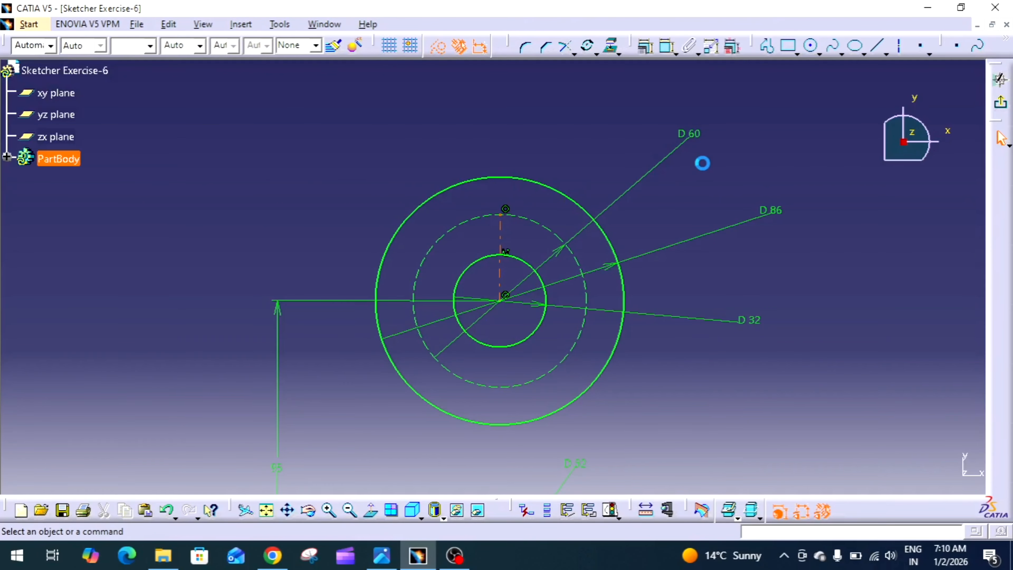
Step: Sketch a circle about 12 mm in diameter at the axis line's upper end and convert it into a standard element
{"action": "left_click", "coordinate": [810, 46]}
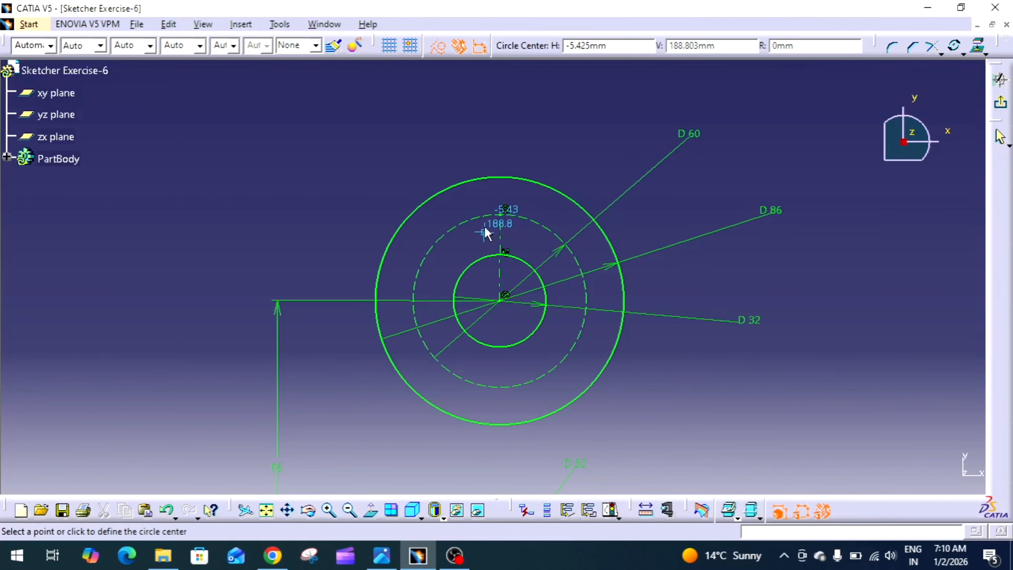
{"action": "left_click", "coordinate": [506, 215]}
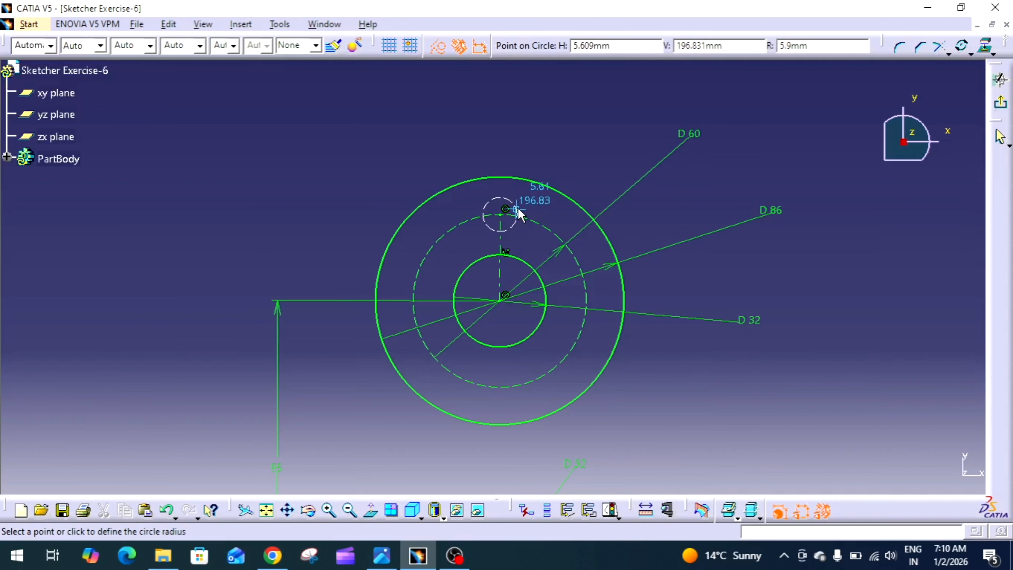
{"action": "left_click", "coordinate": [518, 208]}
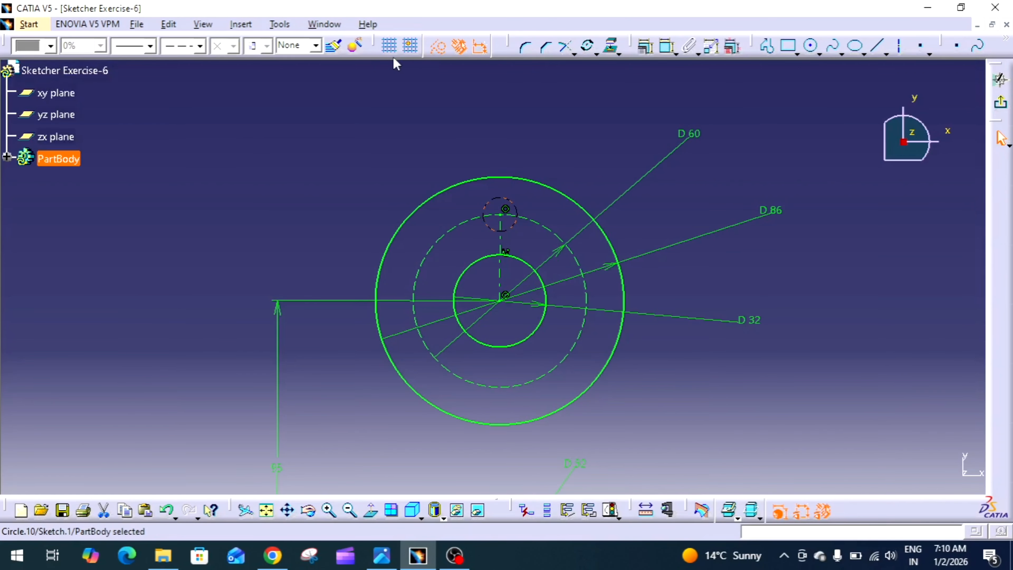
{"action": "left_click", "coordinate": [438, 46]}
{"action": "left_click", "coordinate": [588, 148]}
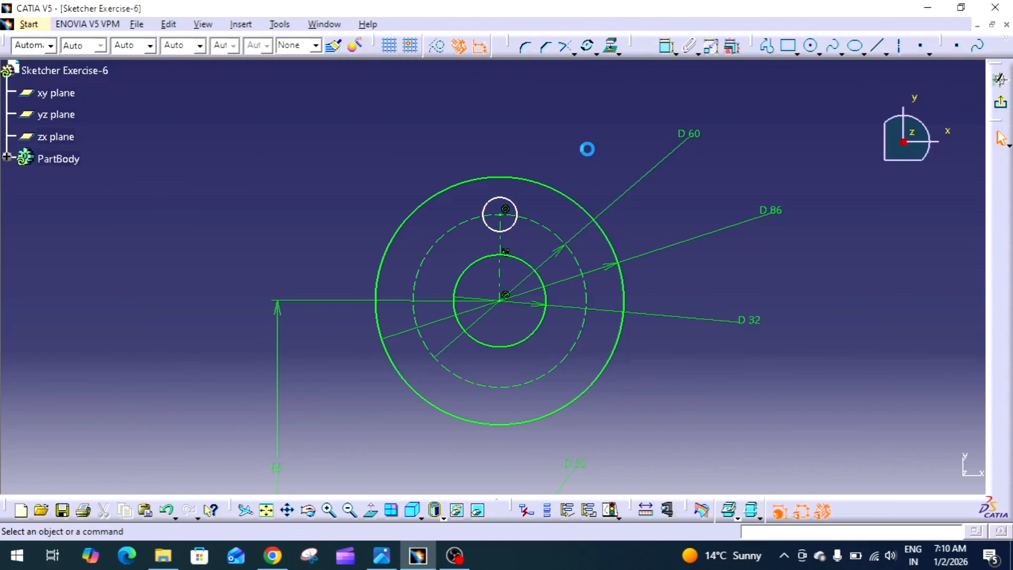
Step: Dimension the small circle on the 60 mm construction circle and set its diameter to 15 mm
{"action": "left_click", "coordinate": [517, 211]}
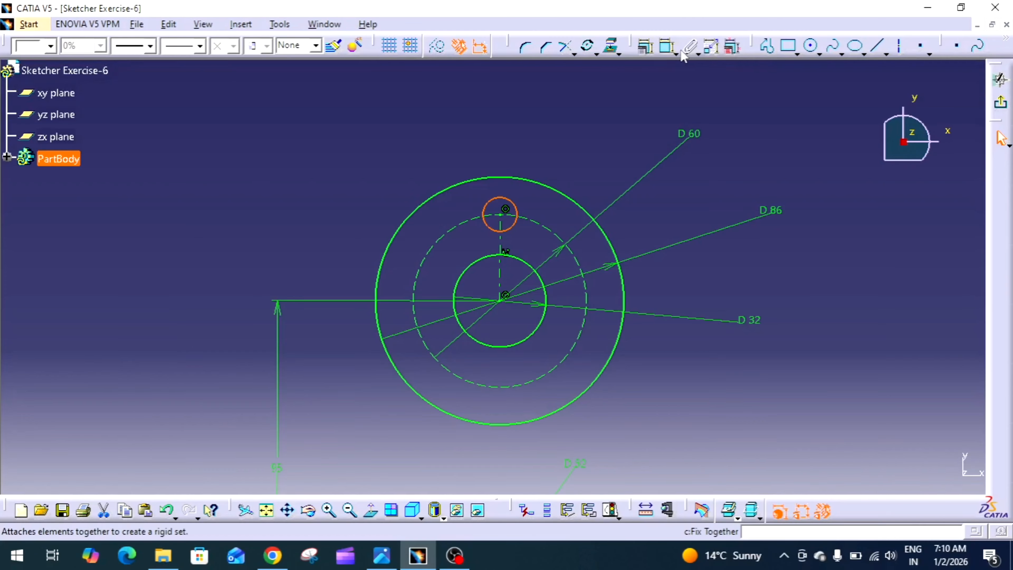
{"action": "left_click", "coordinate": [666, 46]}
{"action": "left_click", "coordinate": [563, 123]}
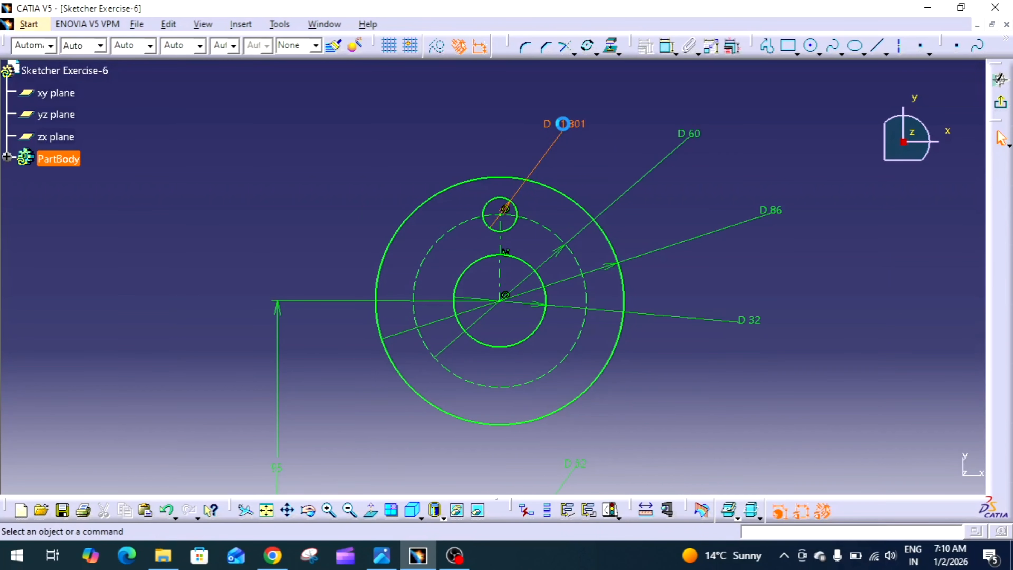
{"action": "double_click", "coordinate": [562, 123]}
{"action": "type", "text": "1"}
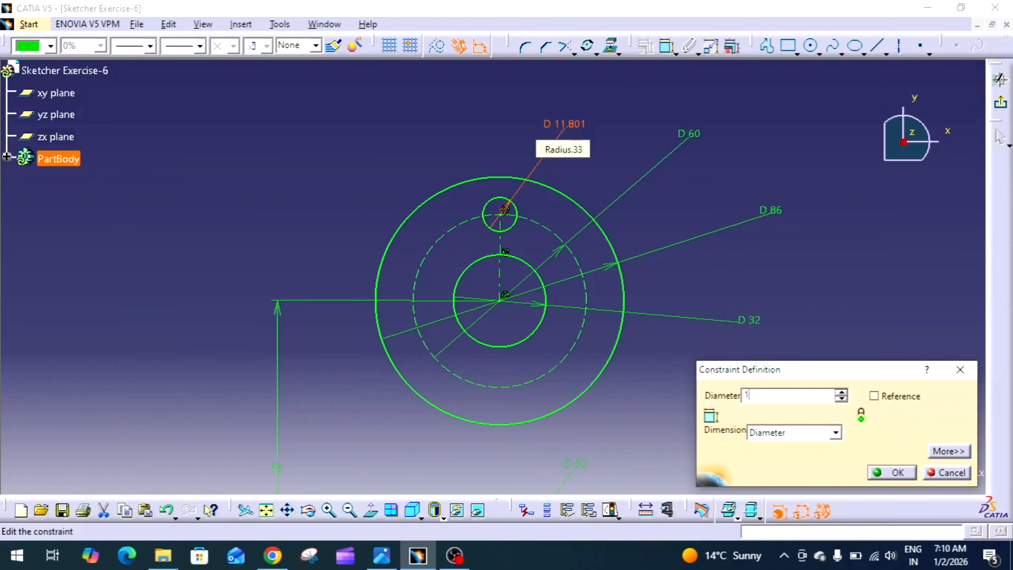
{"action": "type", "text": "5"}
{"action": "key", "text": "Return"}
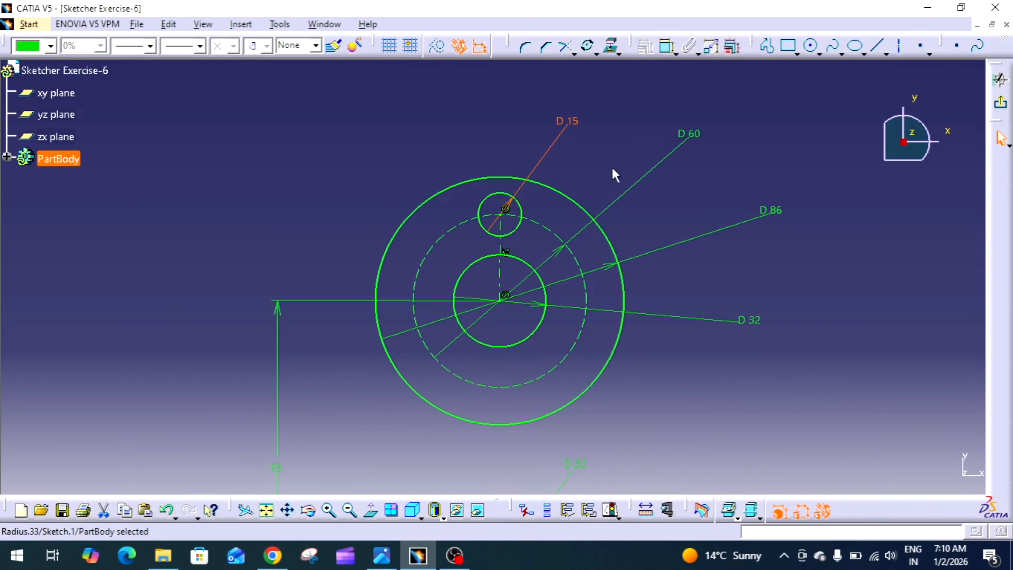
{"action": "left_click", "coordinate": [613, 169]}
Step: Rotate the 15 mm circle about the upper boss's centre in duplicate mode with 7 instances at an angle of 360/8
{"action": "mouse_move", "coordinate": [612, 169]}
{"action": "middle_mouse_down", "text": "ctrl"}
{"action": "mouse_move", "coordinate": [601, 255]}
{"action": "mouse_move", "coordinate": [613, 223]}
{"action": "middle_mouse_up", "text": "ctrl"}
{"action": "left_click", "coordinate": [502, 240]}
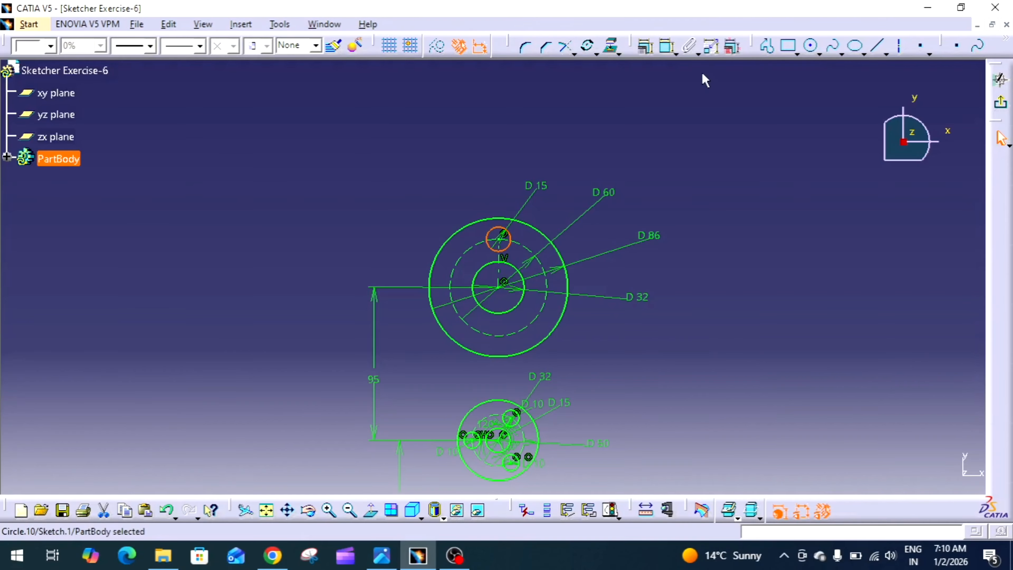
{"action": "left_click", "coordinate": [587, 46]}
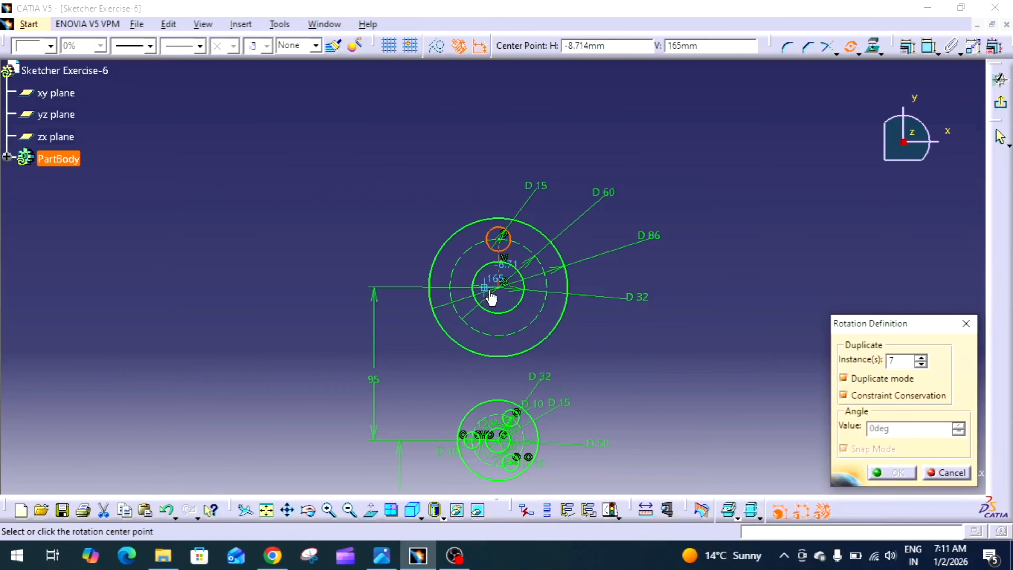
{"action": "left_click", "coordinate": [505, 289]}
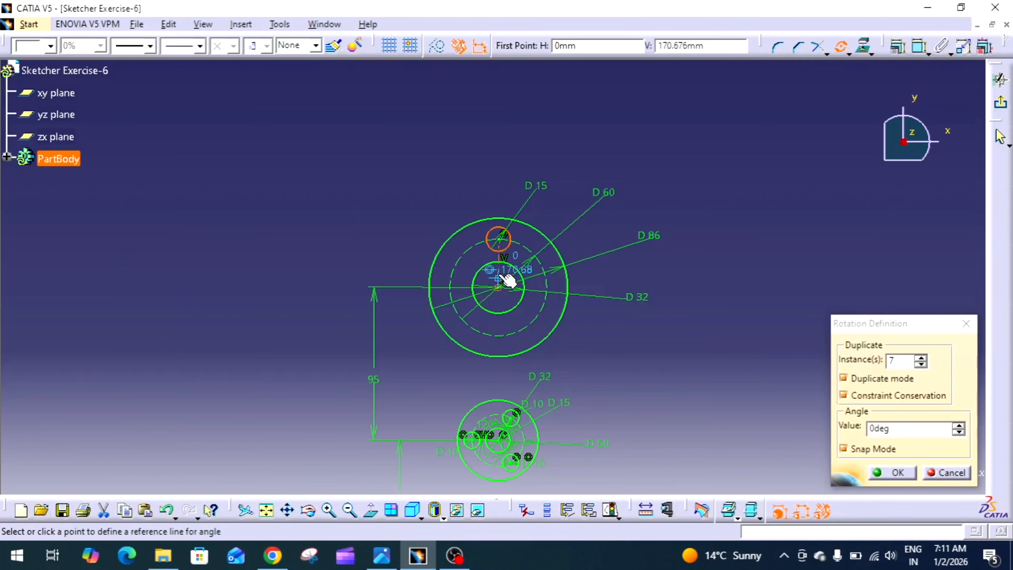
{"action": "left_click", "coordinate": [501, 241]}
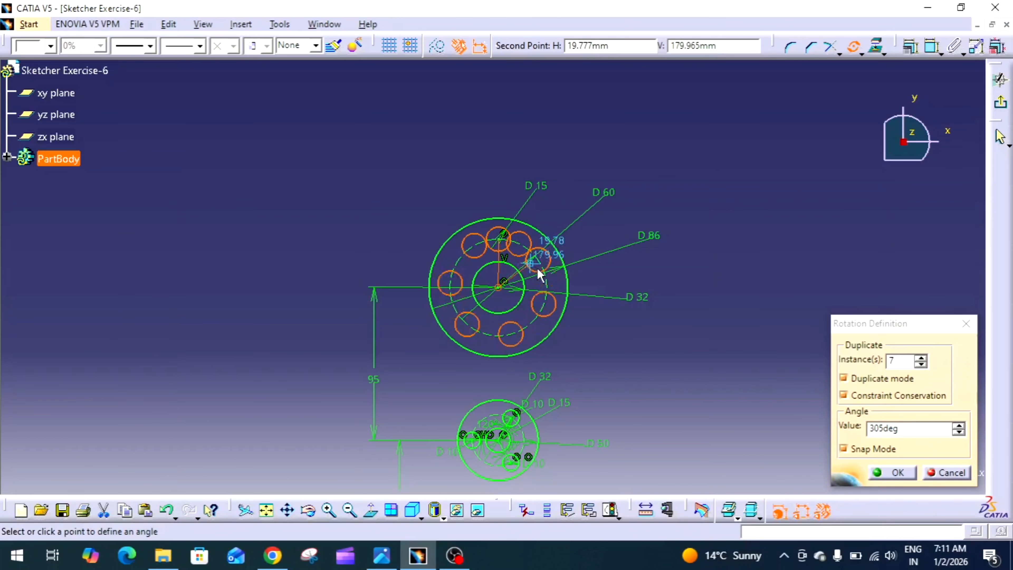
{"action": "left_click", "coordinate": [922, 430]}
{"action": "double_click", "coordinate": [923, 430]}
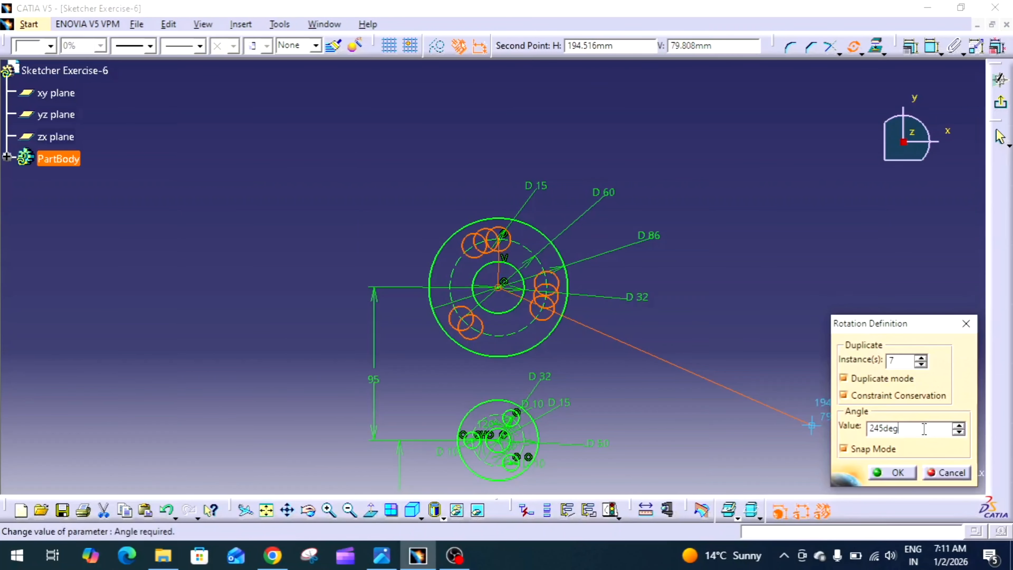
{"action": "type", "text": "360/8"}
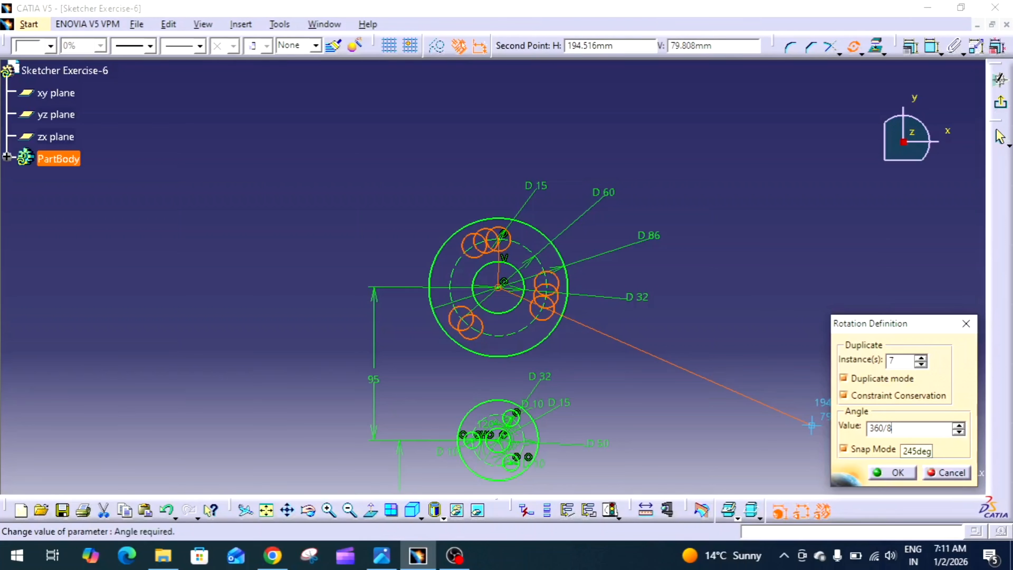
{"action": "key", "text": "Return"}
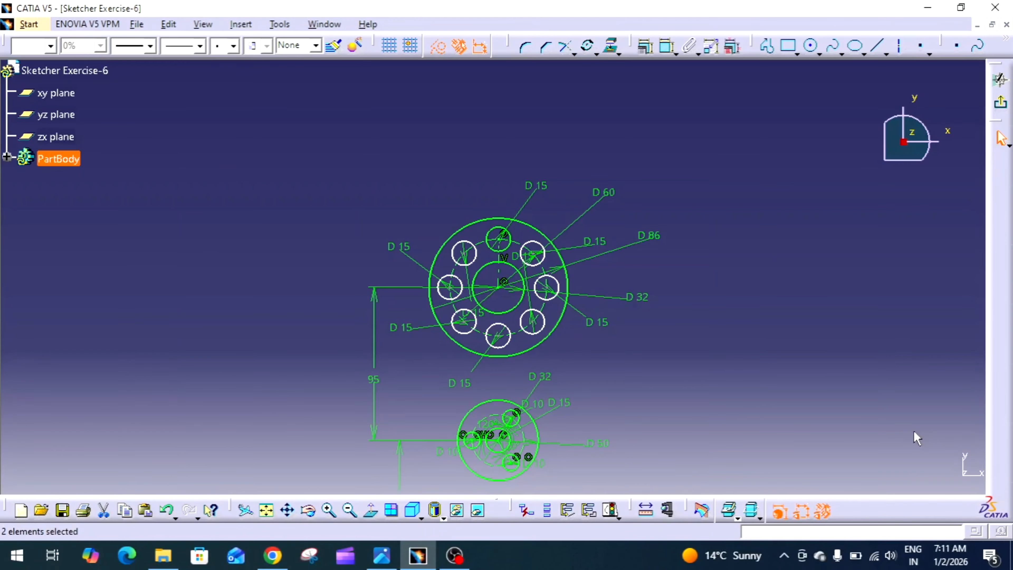
Step: Constrain the centres of the upper-left and upper-right 15 mm holes as coincident with the 60 mm construction circle
{"action": "middle_click_drag", "start_coordinate": [896, 343], "coordinate": [910, 239], "text": "ctrl"}
{"action": "mouse_move", "coordinate": [886, 294]}
{"action": "middle_mouse_down"}
{"action": "mouse_move", "coordinate": [875, 332]}
{"action": "mouse_move", "coordinate": [882, 313]}
{"action": "middle_mouse_up"}
{"action": "left_click", "coordinate": [880, 237]}
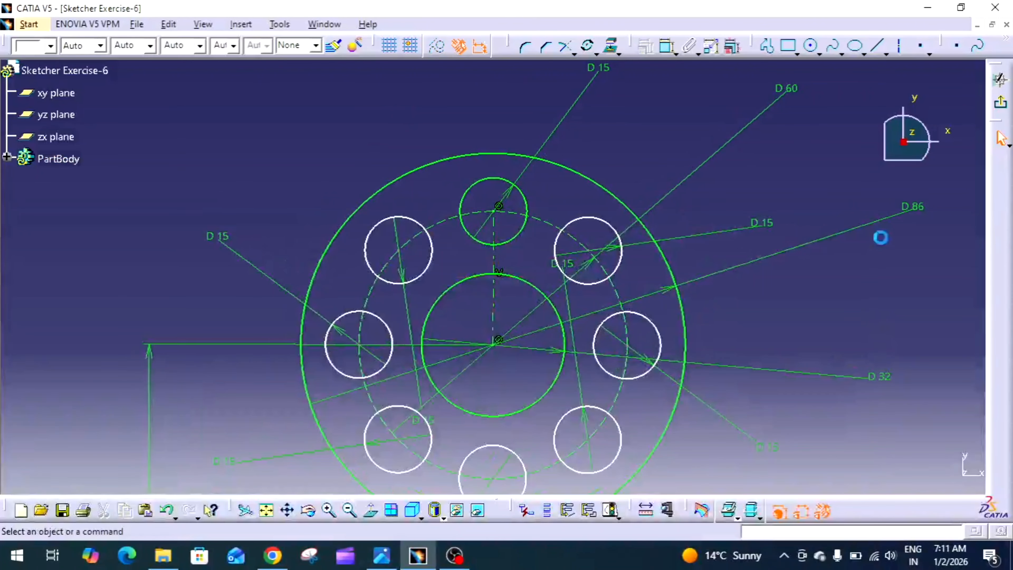
{"action": "left_click", "coordinate": [669, 50]}
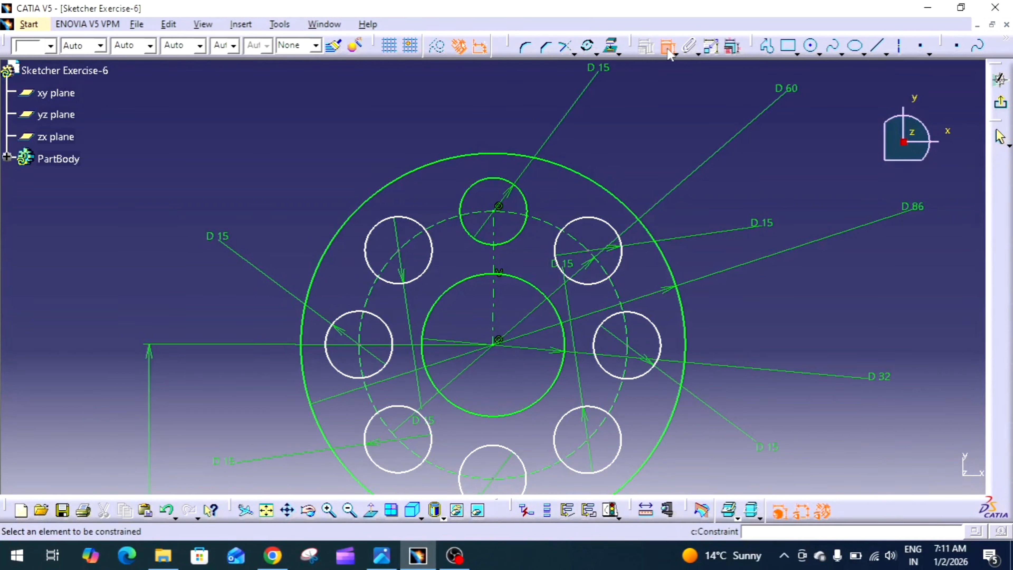
{"action": "left_click", "coordinate": [399, 251]}
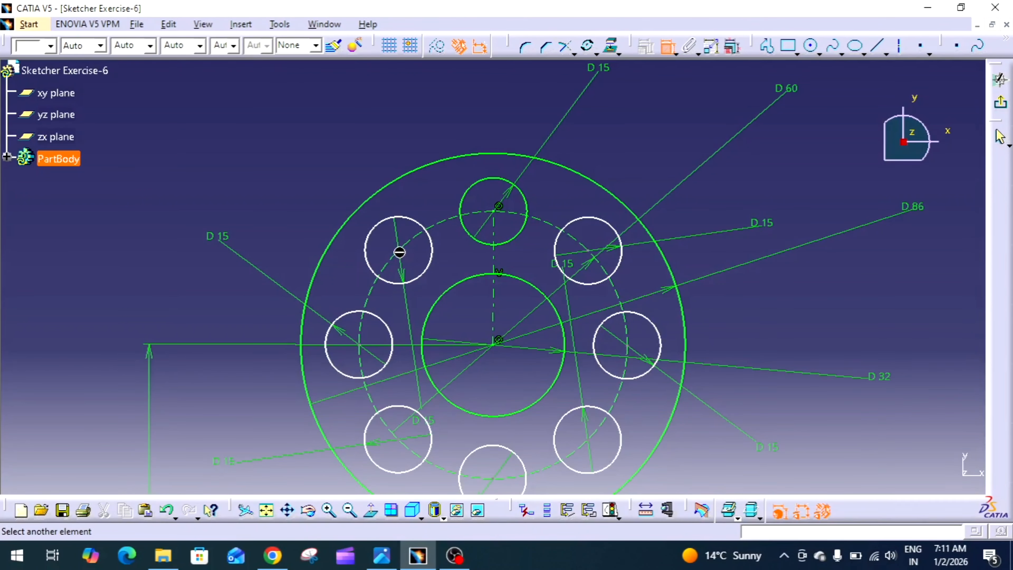
{"action": "left_click", "coordinate": [417, 246]}
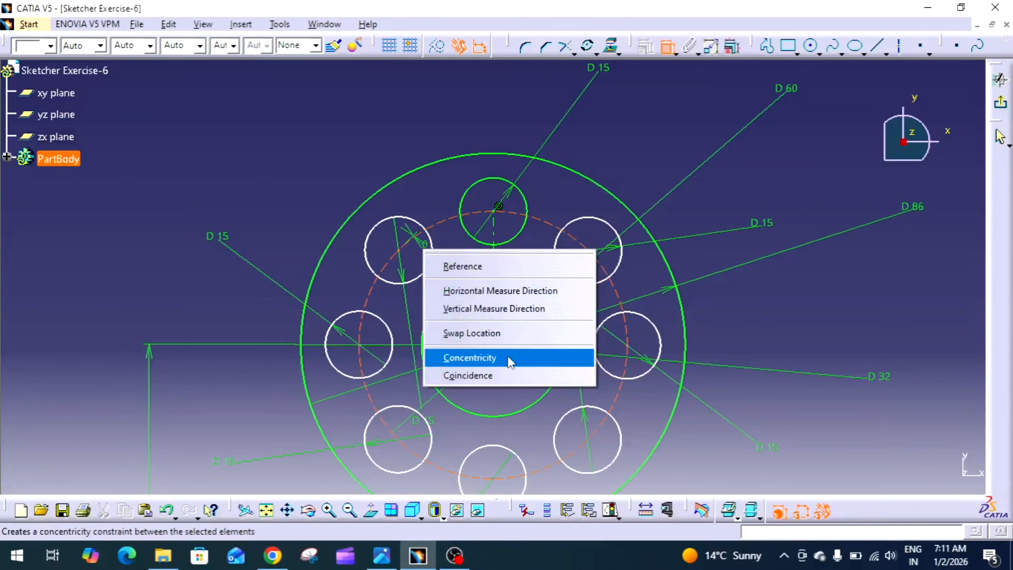
{"action": "left_click", "coordinate": [501, 375]}
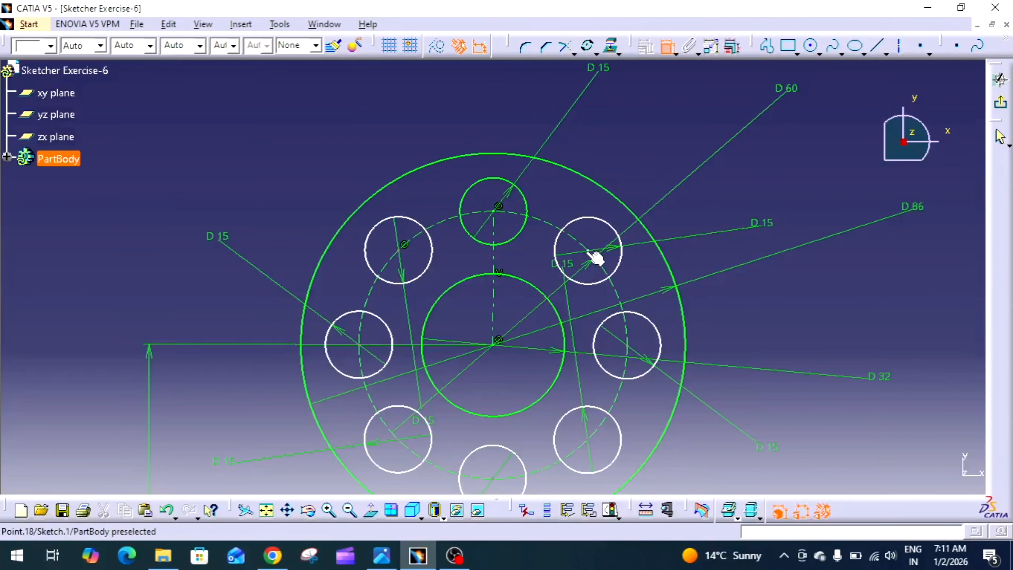
{"action": "right_click", "coordinate": [554, 229]}
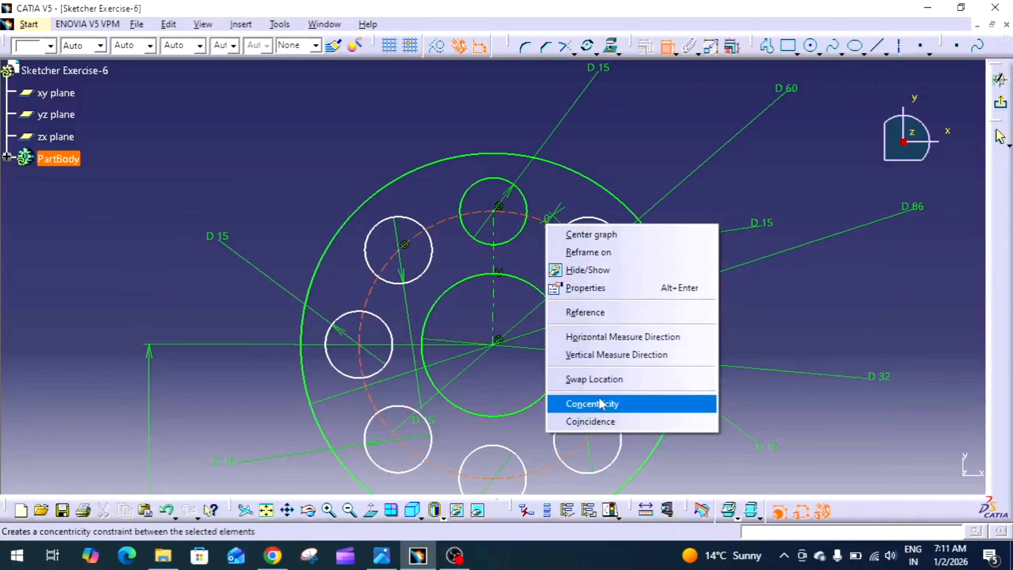
{"action": "left_click", "coordinate": [582, 420]}
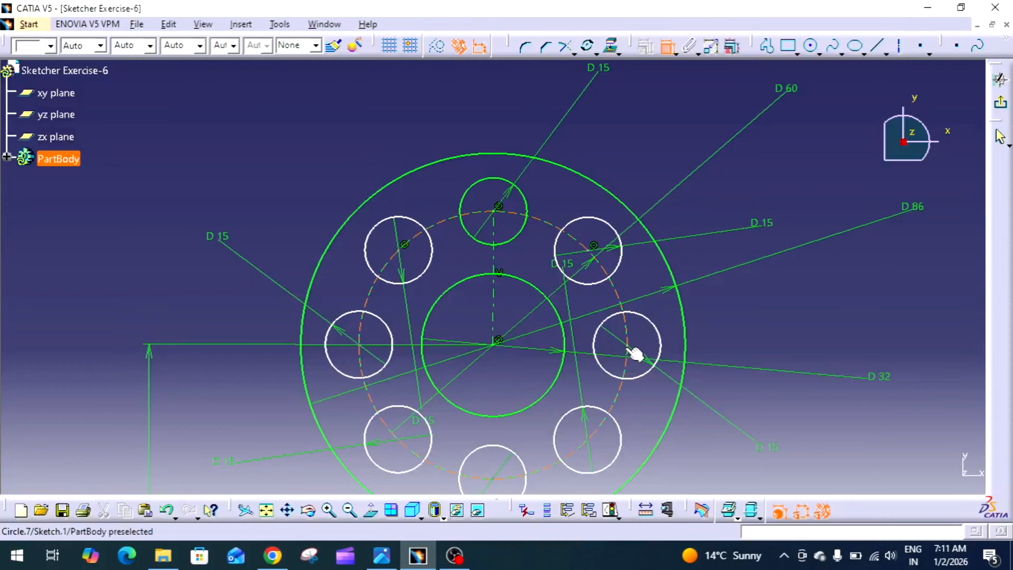
Step: Add coincidence constraints between the 60 mm construction circle and the centres of the right, lower-right and bottom holes
{"action": "right_click", "coordinate": [636, 337]}
{"action": "left_click", "coordinate": [686, 526]}
{"action": "right_click", "coordinate": [626, 404]}
{"action": "left_click", "coordinate": [657, 385]}
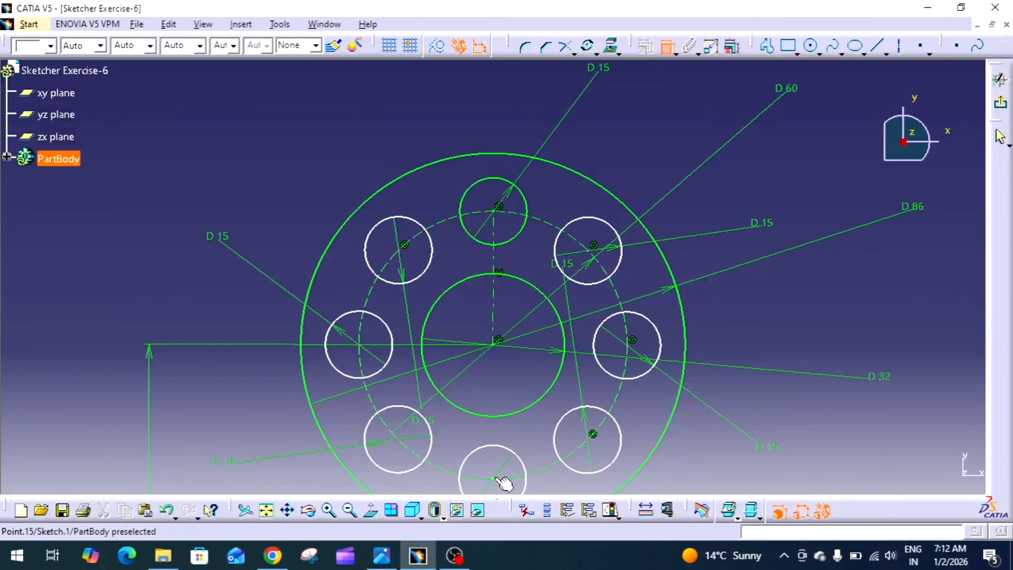
{"action": "right_click", "coordinate": [543, 473]}
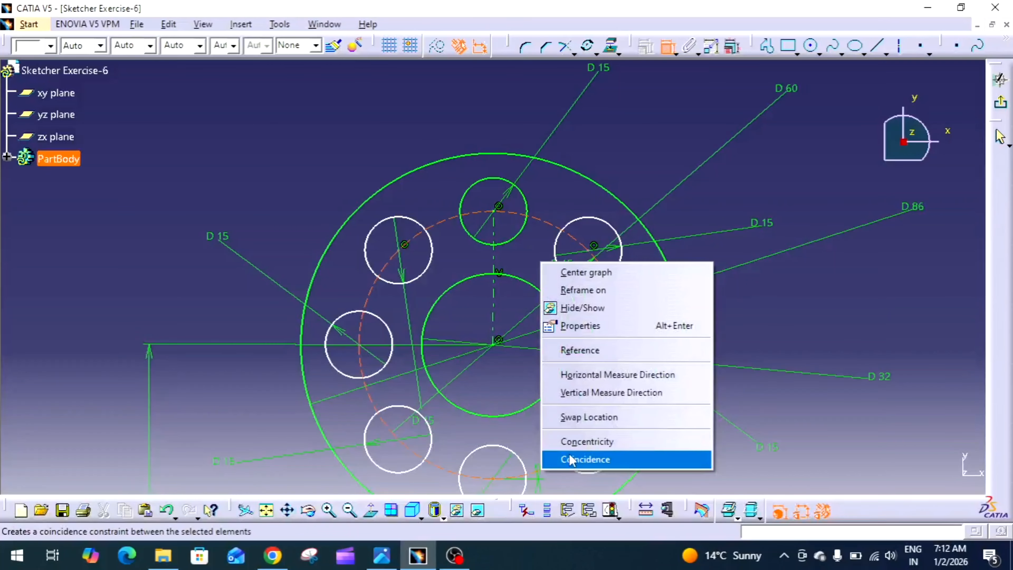
{"action": "left_click", "coordinate": [571, 459]}
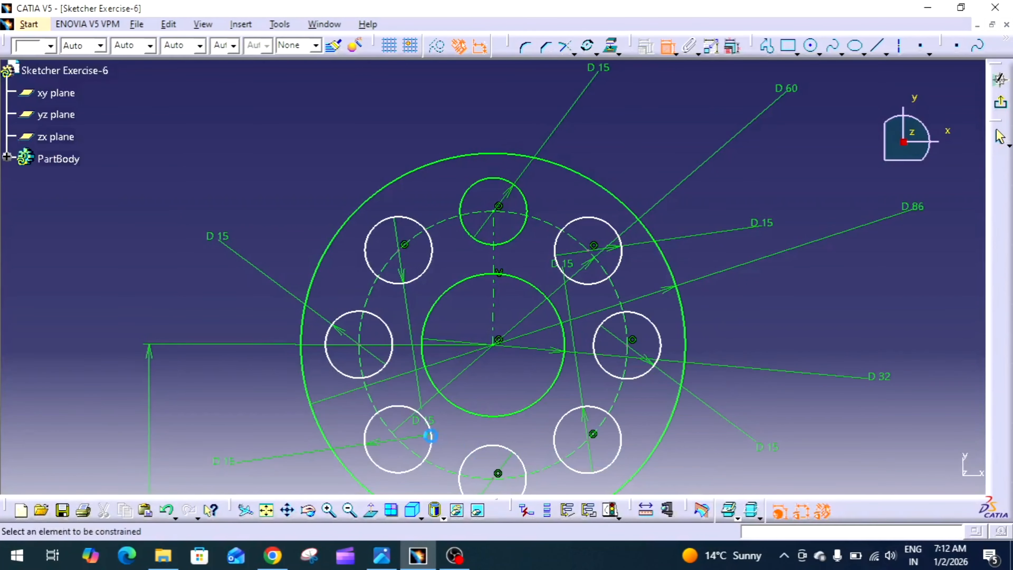
Step: Make the centres of the lower-left and left 15 mm holes coincident with the 60 mm construction circle
{"action": "right_click", "coordinate": [446, 471]}
{"action": "left_click", "coordinate": [471, 457]}
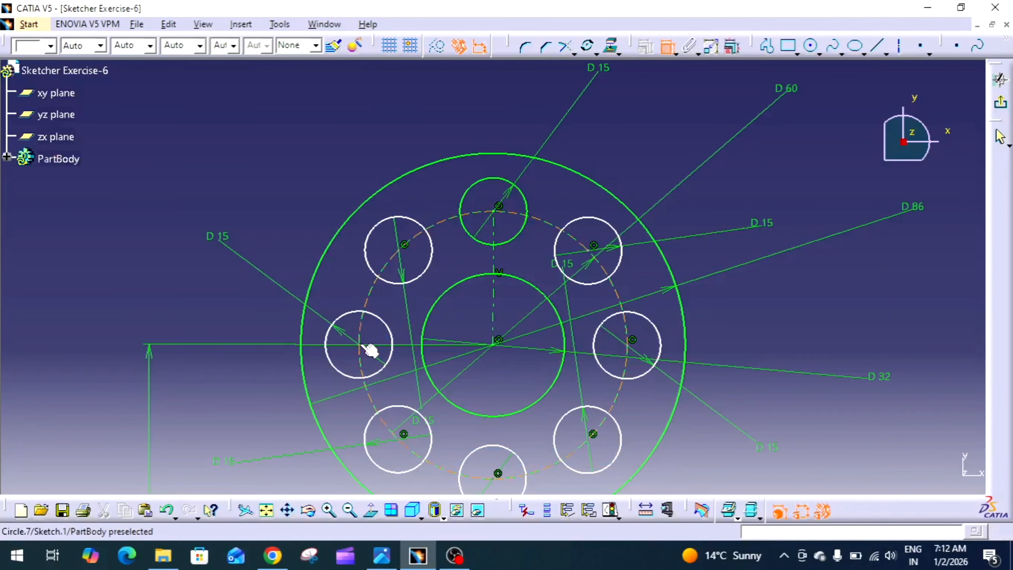
{"action": "right_click", "coordinate": [368, 297]}
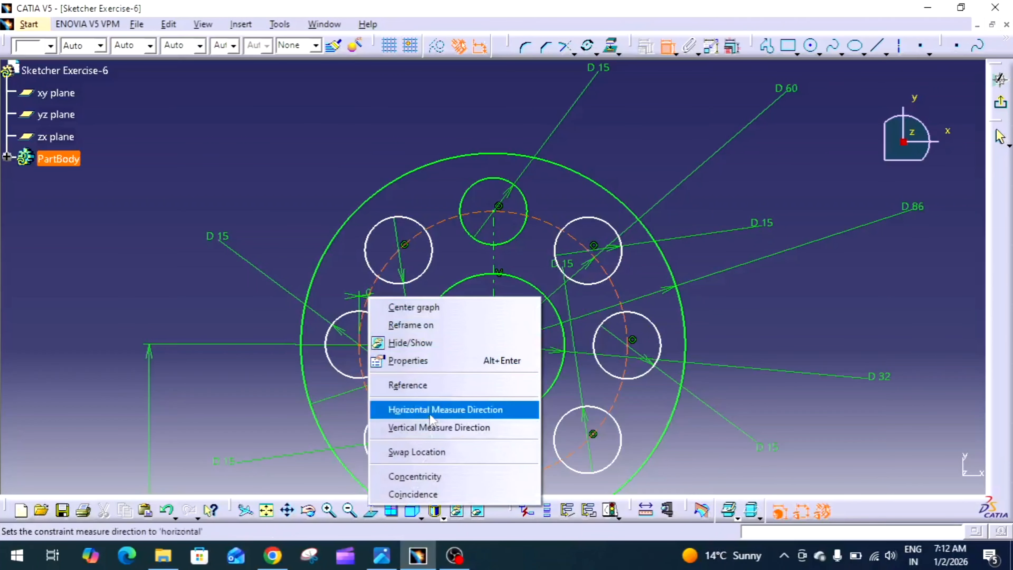
{"action": "left_click", "coordinate": [423, 493]}
Step: Draw axis lines from the upper-right and right 15 mm holes' centres to the upper boss's centre
{"action": "mouse_move", "coordinate": [520, 357]}
{"action": "middle_mouse_down"}
{"action": "mouse_move", "coordinate": [532, 325]}
{"action": "mouse_move", "coordinate": [531, 339]}
{"action": "middle_mouse_up"}
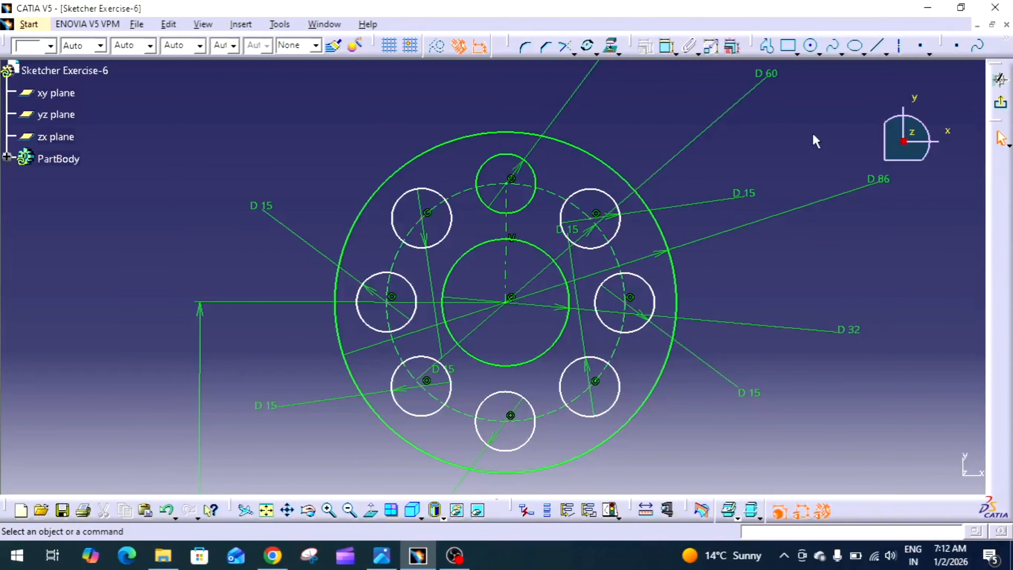
{"action": "left_click", "coordinate": [901, 49]}
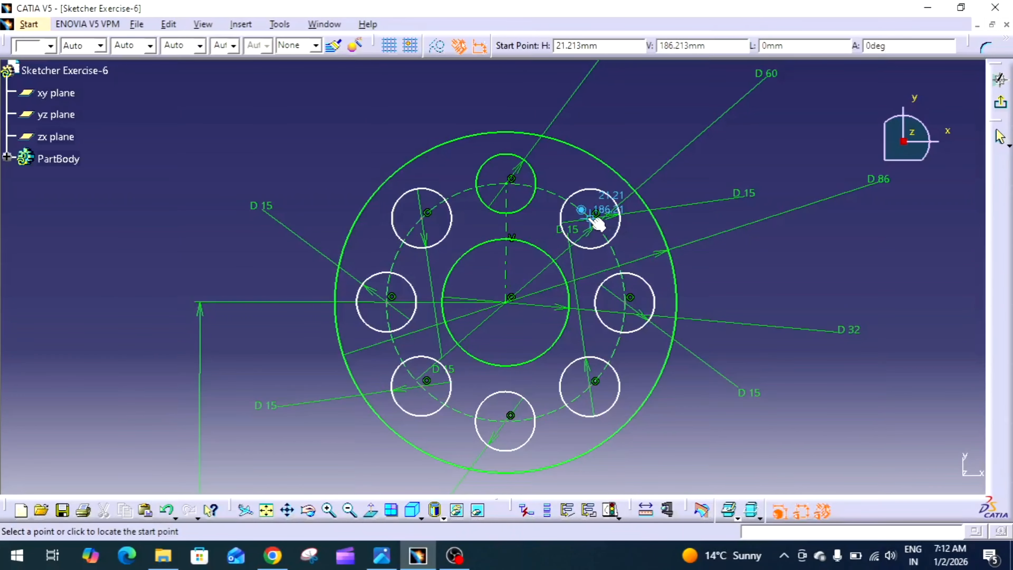
{"action": "left_click", "coordinate": [594, 217]}
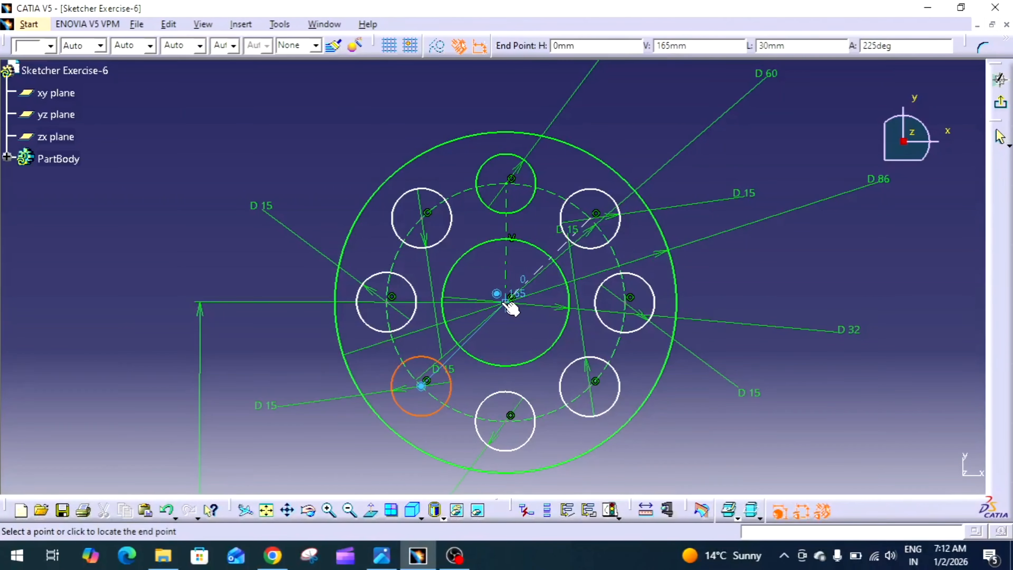
{"action": "left_click", "coordinate": [514, 306]}
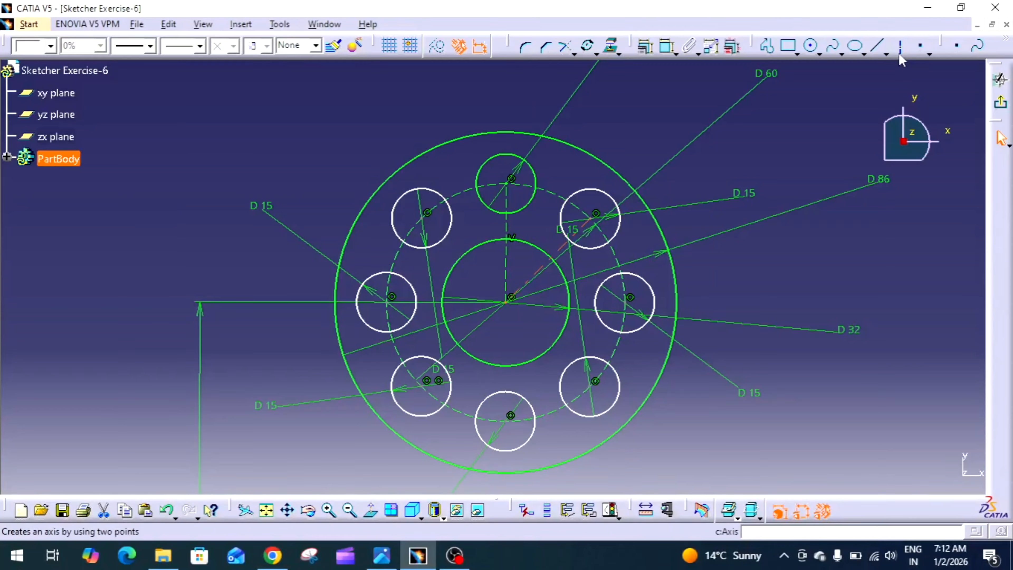
{"action": "left_click", "coordinate": [899, 46]}
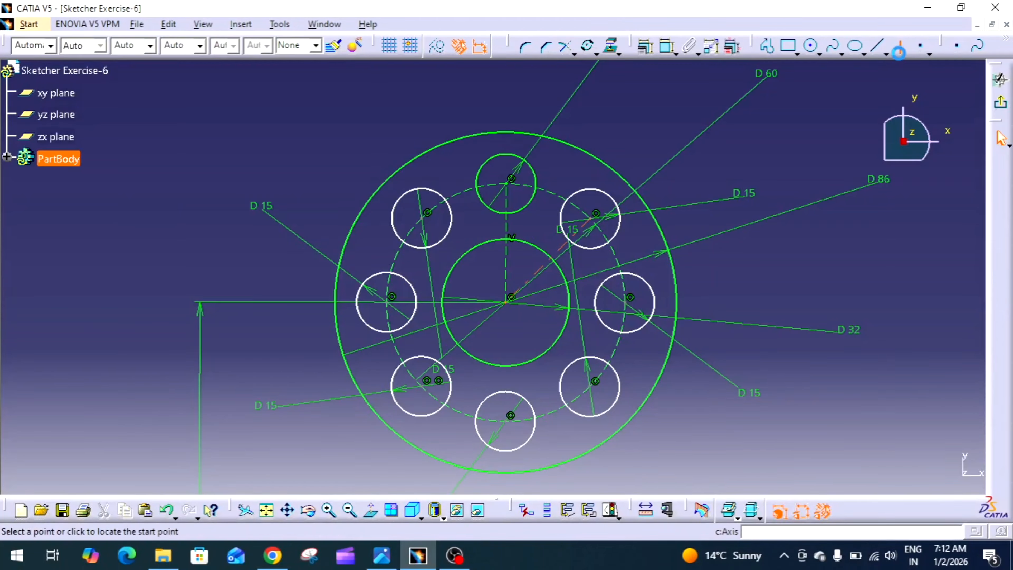
{"action": "left_click", "coordinate": [629, 298]}
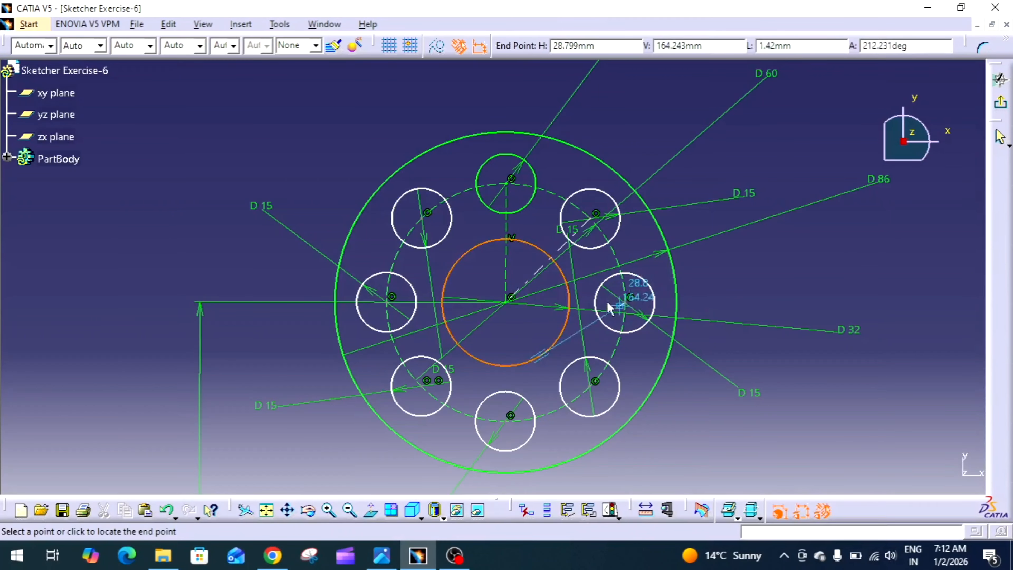
{"action": "left_click", "coordinate": [506, 304]}
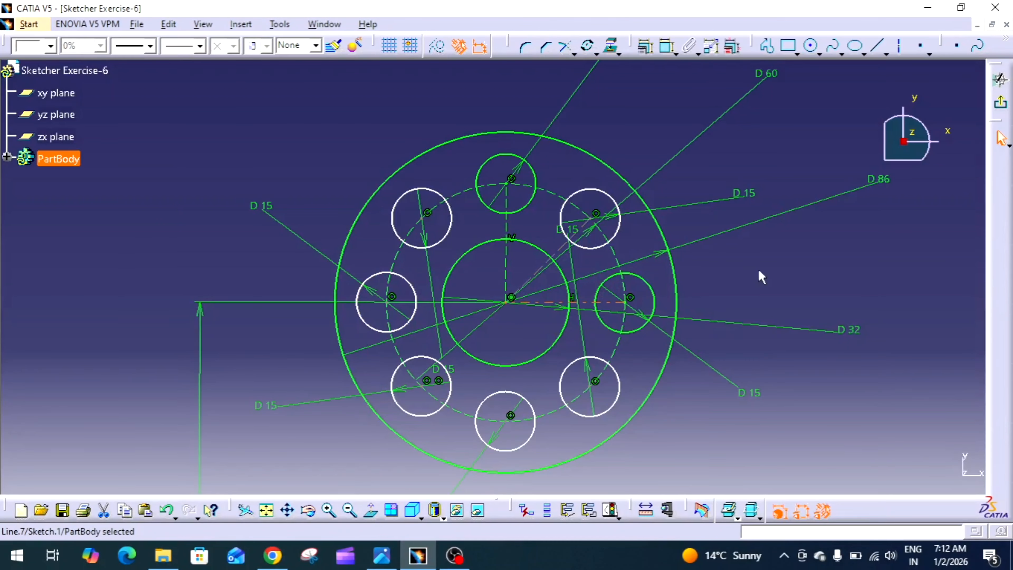
Step: Add axis lines joining the centres of the lower-right and bottom 15 mm holes to the upper boss's centre
{"action": "left_click", "coordinate": [898, 45]}
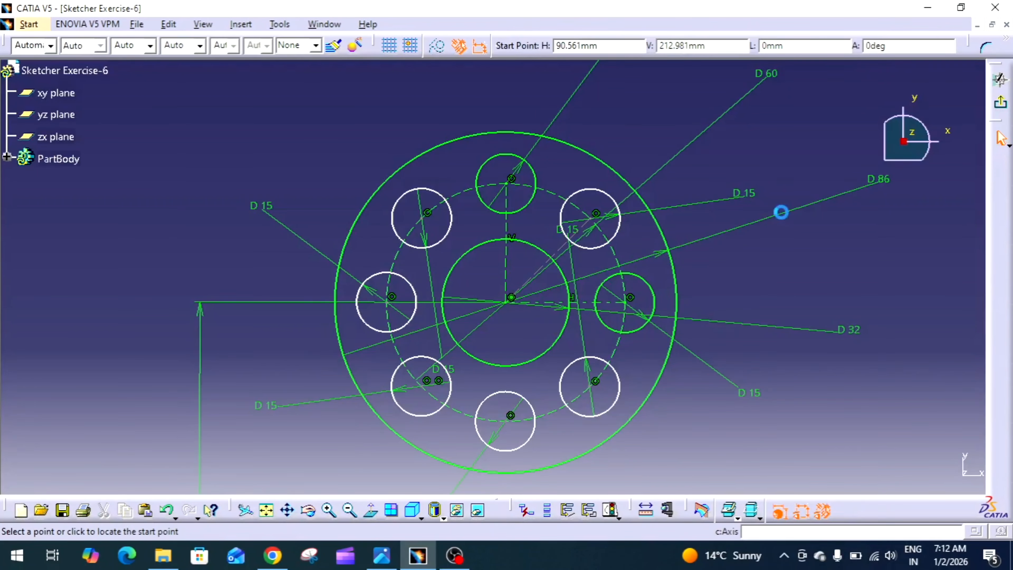
{"action": "left_click", "coordinate": [594, 382]}
{"action": "left_click", "coordinate": [506, 303]}
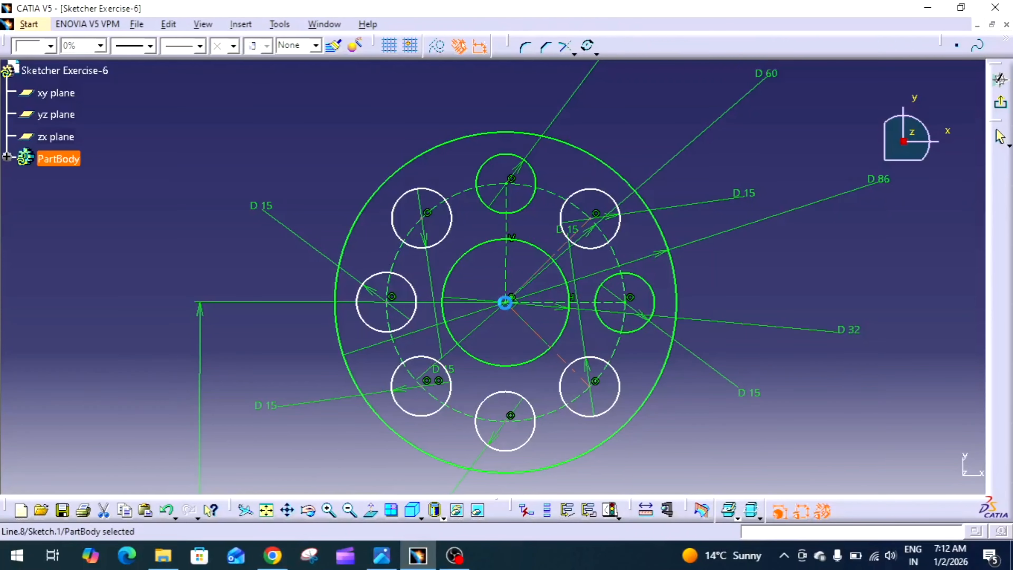
{"action": "left_click", "coordinate": [898, 46]}
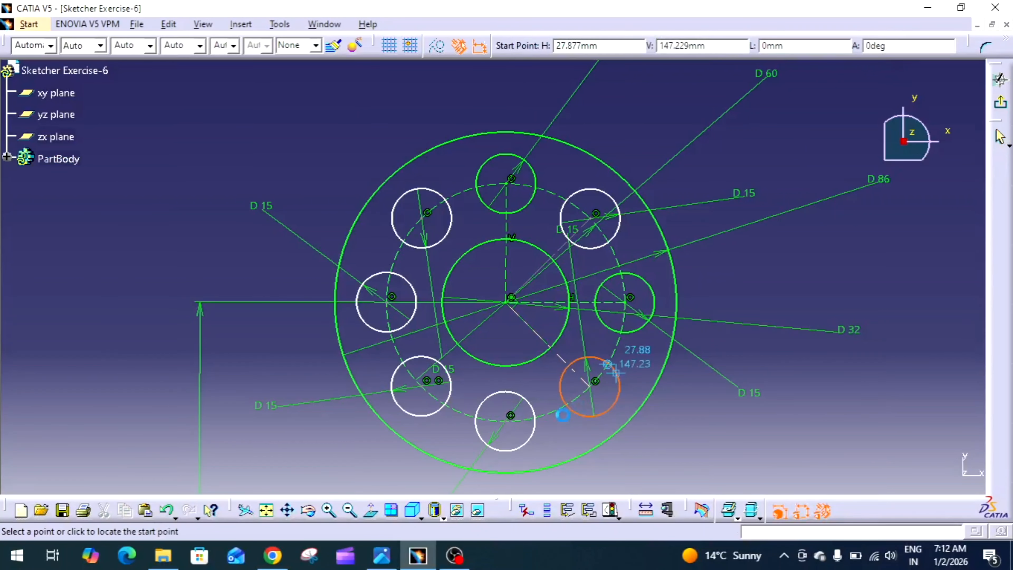
{"action": "left_click", "coordinate": [510, 415]}
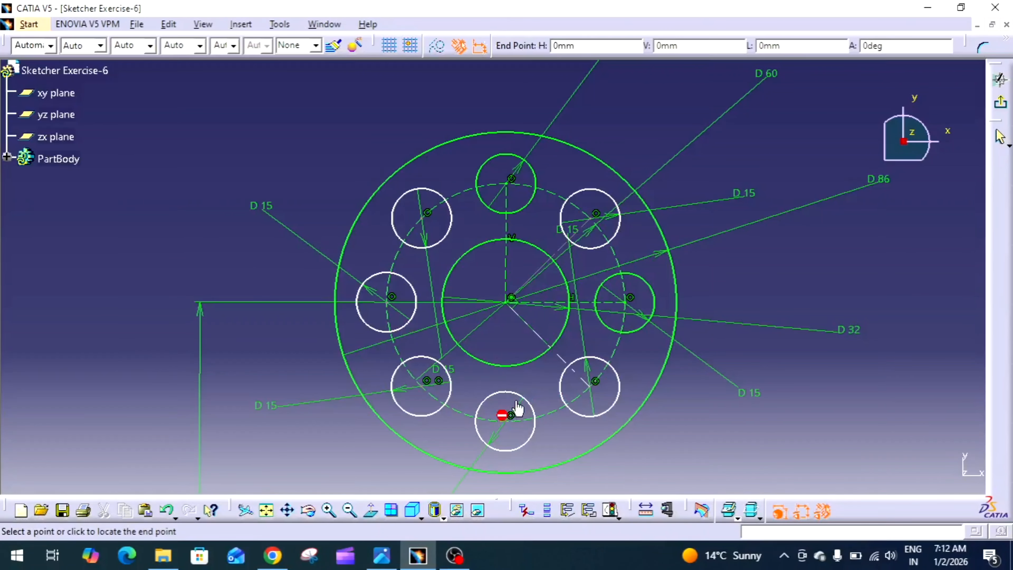
{"action": "left_click", "coordinate": [504, 303]}
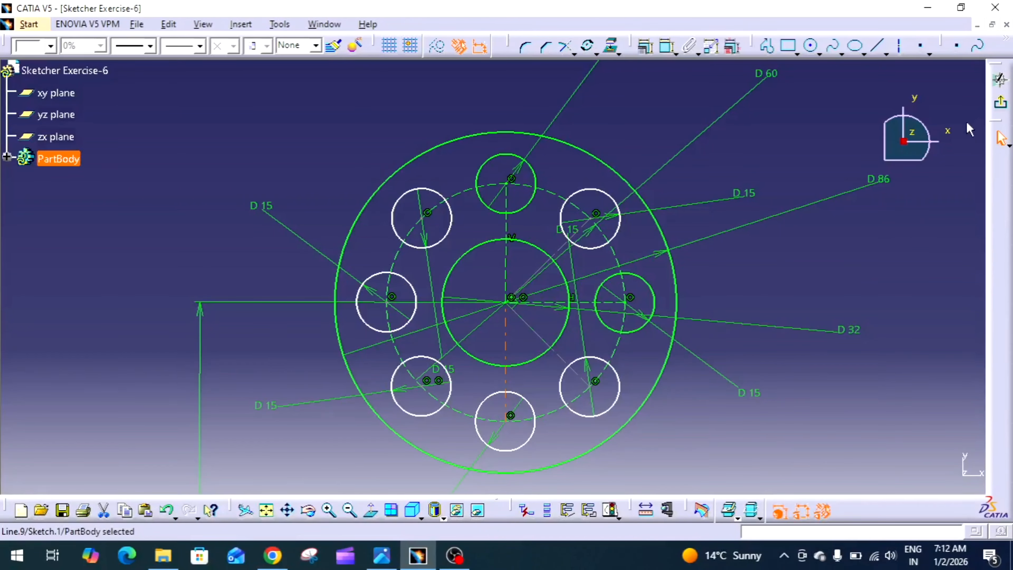
Step: Connect the lower-left and upper-left 15 mm holes' centres to the upper boss's centre with axis lines
{"action": "left_click", "coordinate": [899, 45]}
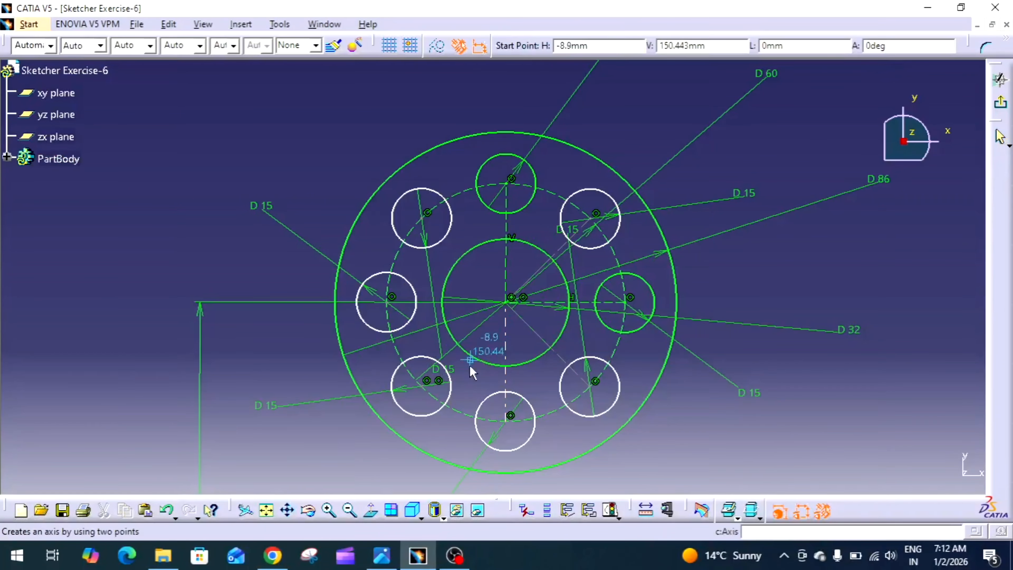
{"action": "left_click", "coordinate": [423, 385]}
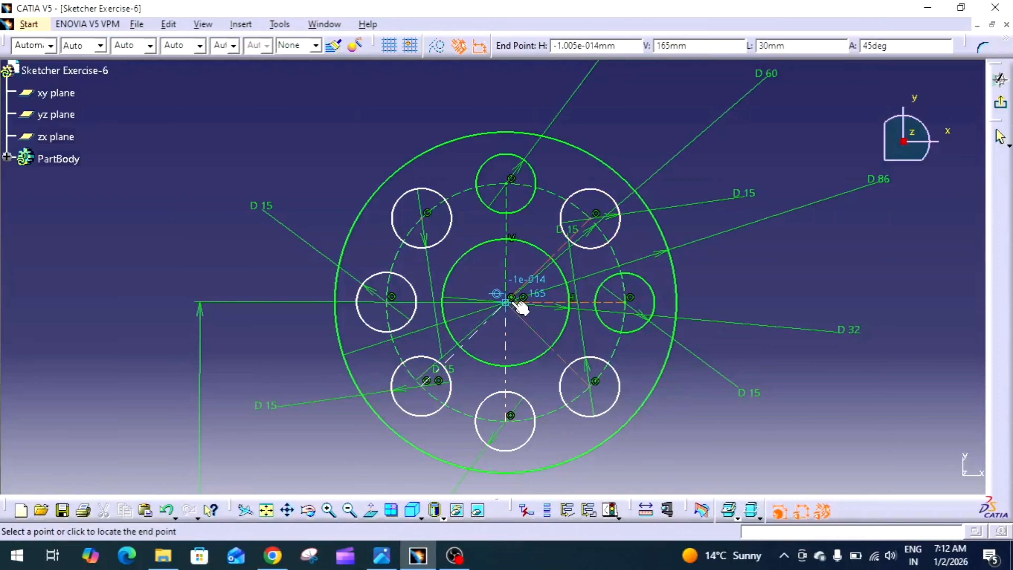
{"action": "left_click", "coordinate": [505, 302]}
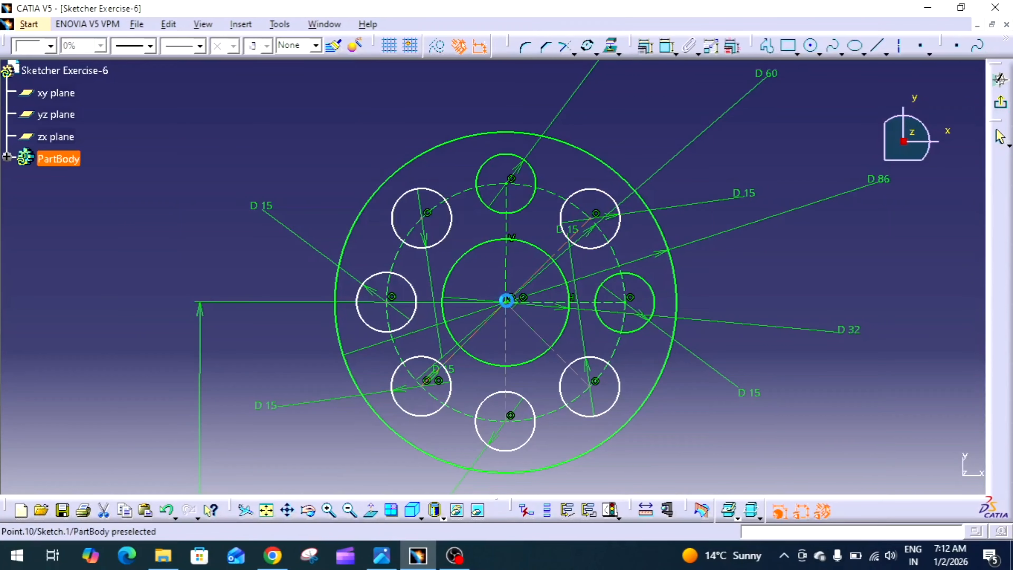
{"action": "left_click", "coordinate": [825, 266]}
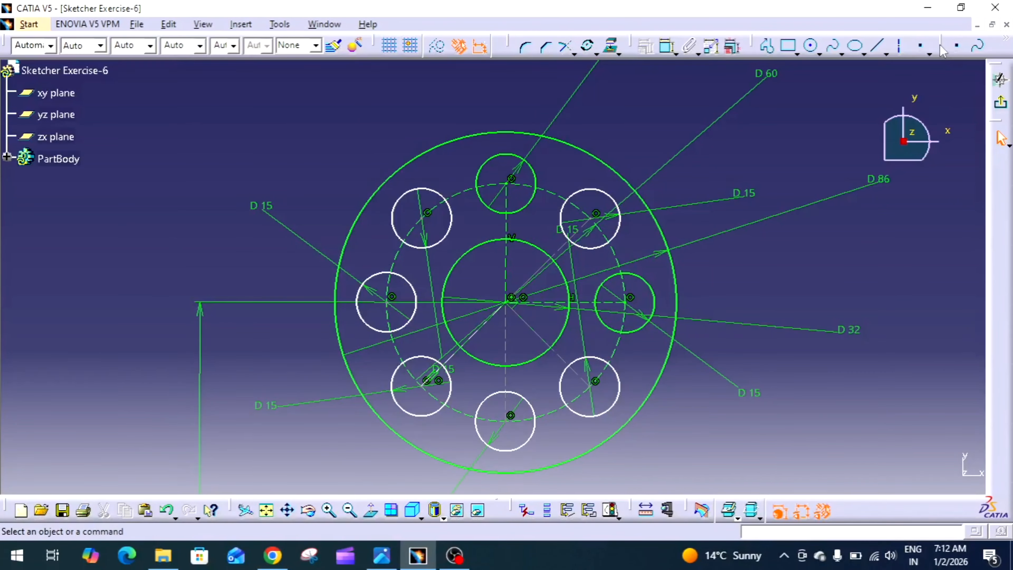
{"action": "left_click", "coordinate": [898, 46]}
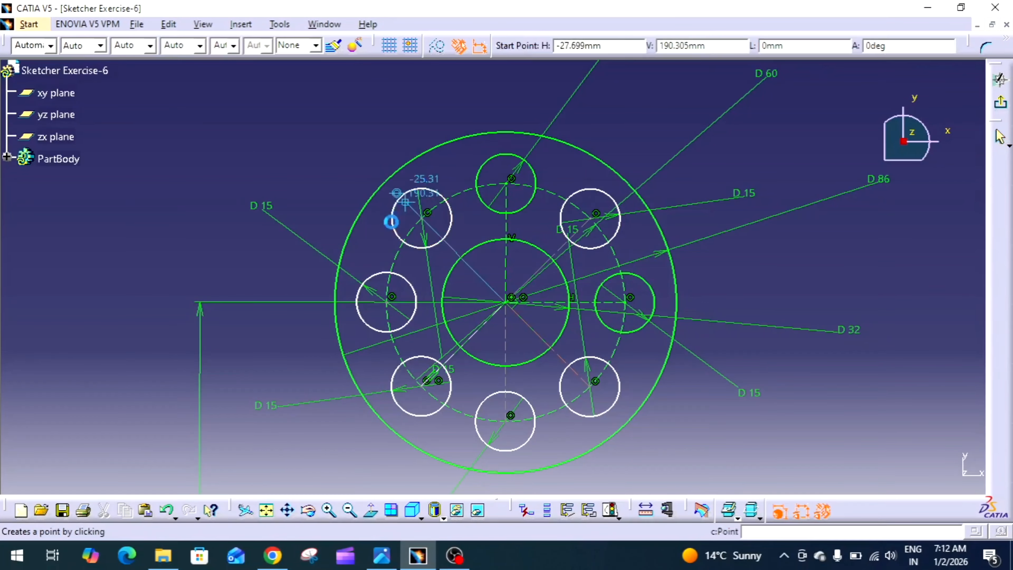
{"action": "left_click", "coordinate": [427, 213]}
{"action": "left_click", "coordinate": [506, 302]}
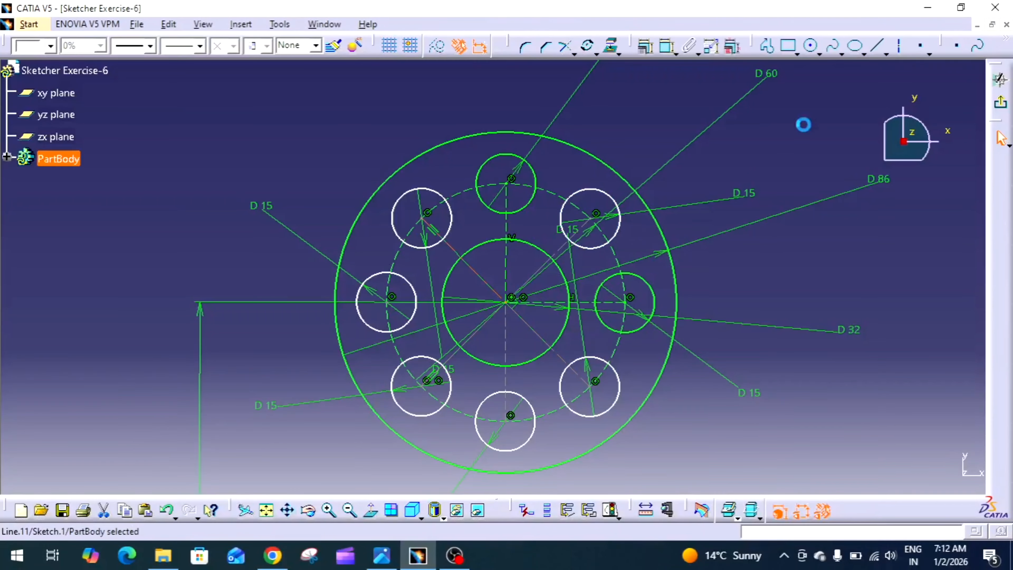
Step: Draw a horizontal axis line from the left 15 mm hole's centre to the upper boss's centre
{"action": "left_click", "coordinate": [876, 45]}
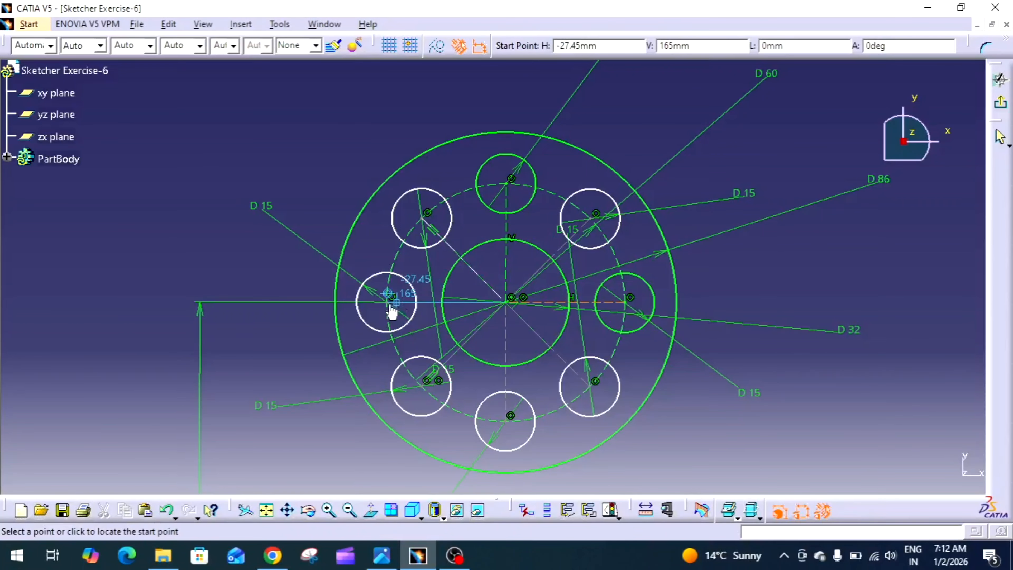
{"action": "left_click", "coordinate": [392, 297]}
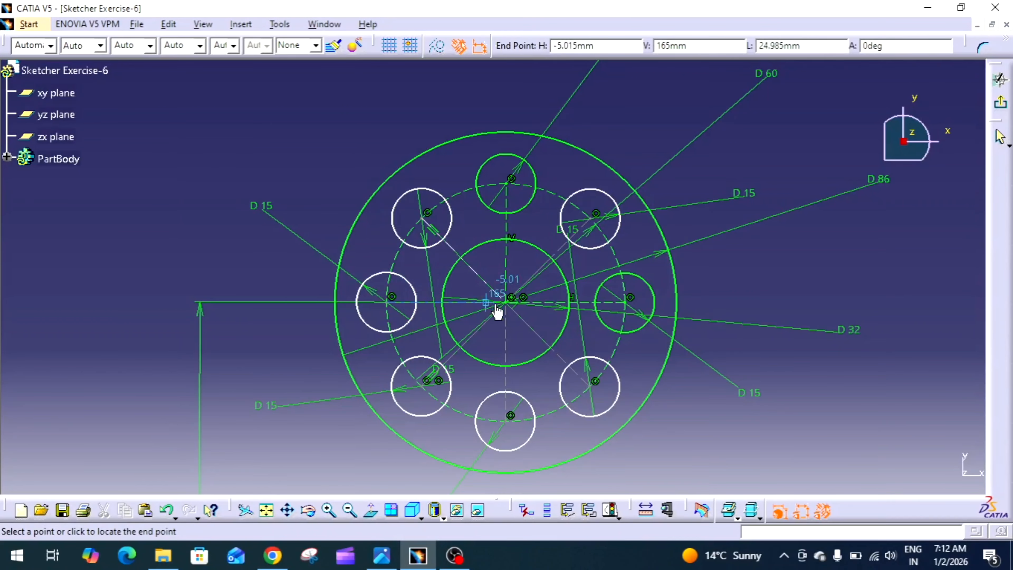
{"action": "left_click", "coordinate": [512, 303]}
{"action": "left_click", "coordinate": [739, 279]}
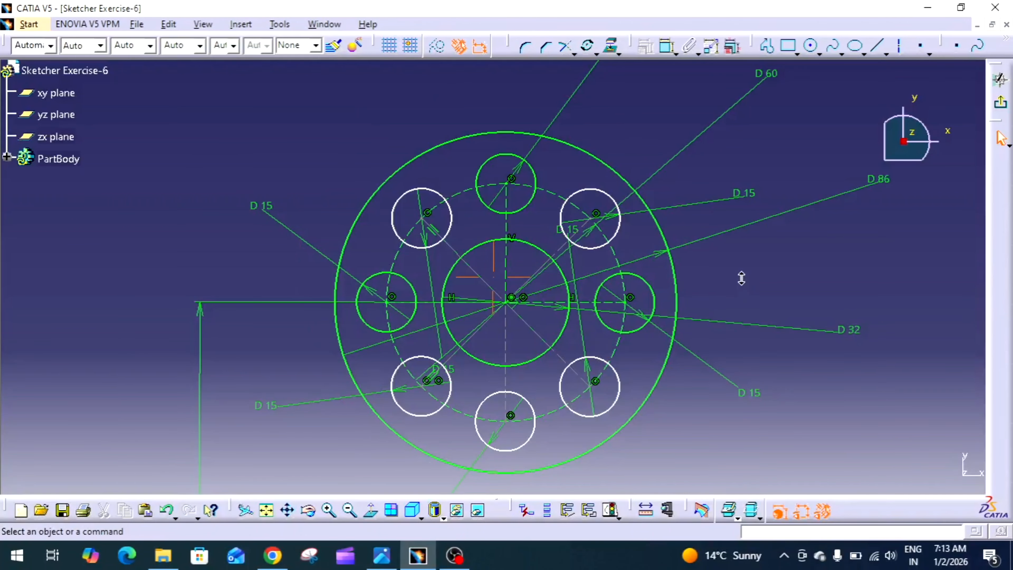
Step: Shift the bottom 15 mm hole and its axis slightly off vertical to test their remaining freedom
{"action": "left_click_drag", "start_coordinate": [517, 447], "coordinate": [534, 439]}
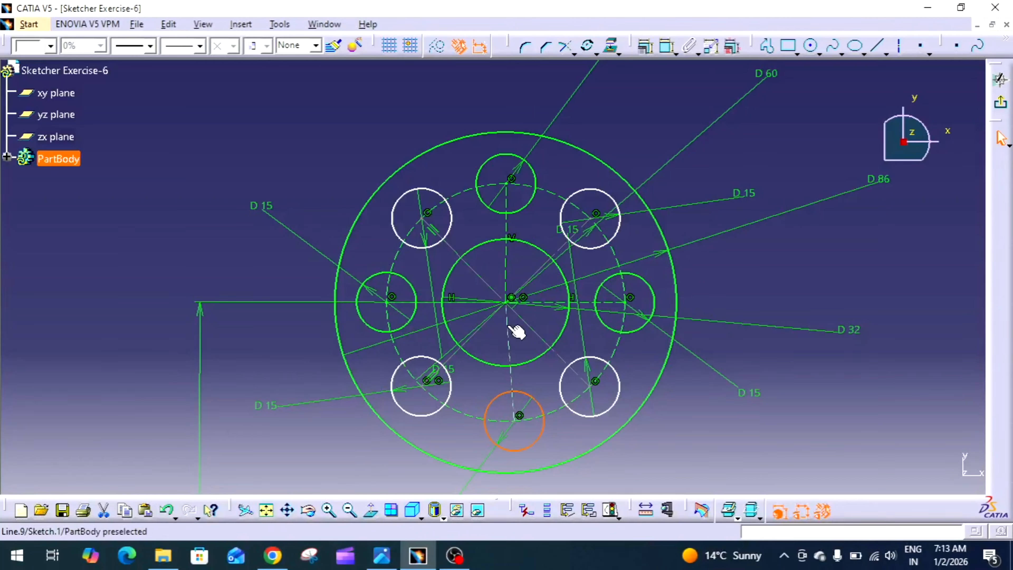
{"action": "left_click_drag", "start_coordinate": [512, 334], "coordinate": [498, 347]}
{"action": "left_click", "coordinate": [747, 272]}
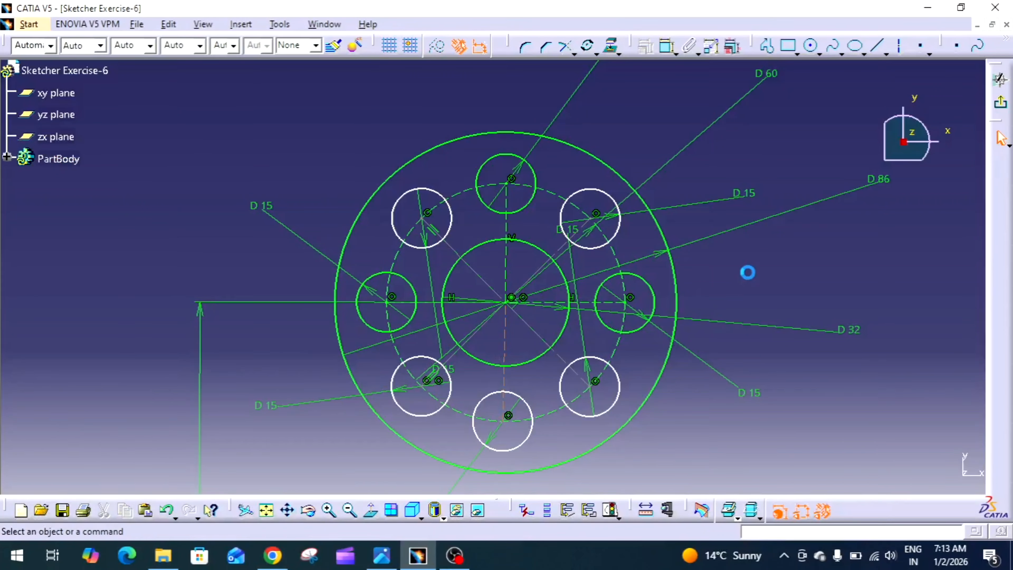
Step: Add a 45° angle constraint between the upper-left hole's axis and the vertical axis of the top hole
{"action": "left_click", "coordinate": [668, 53]}
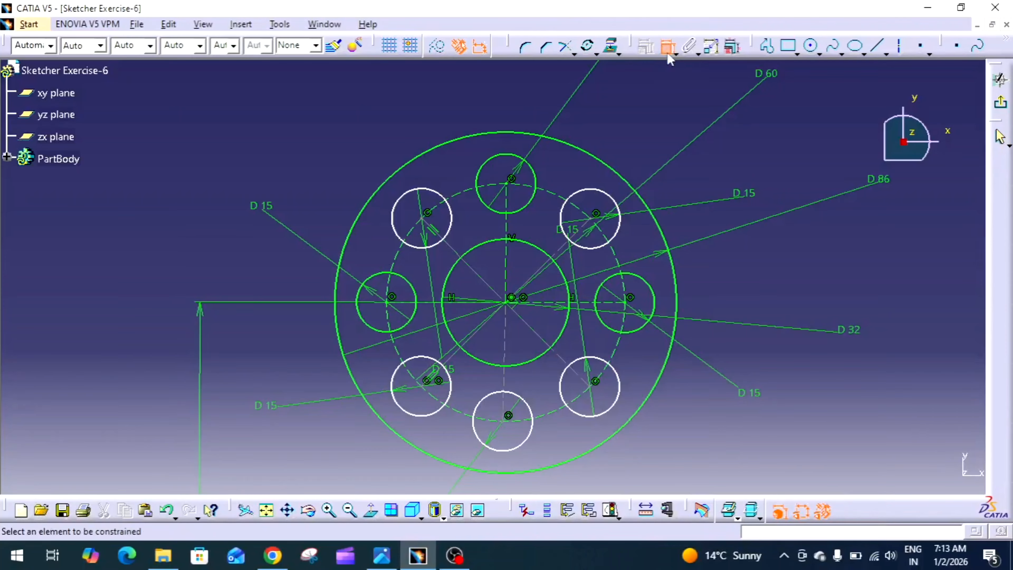
{"action": "left_click", "coordinate": [464, 258]}
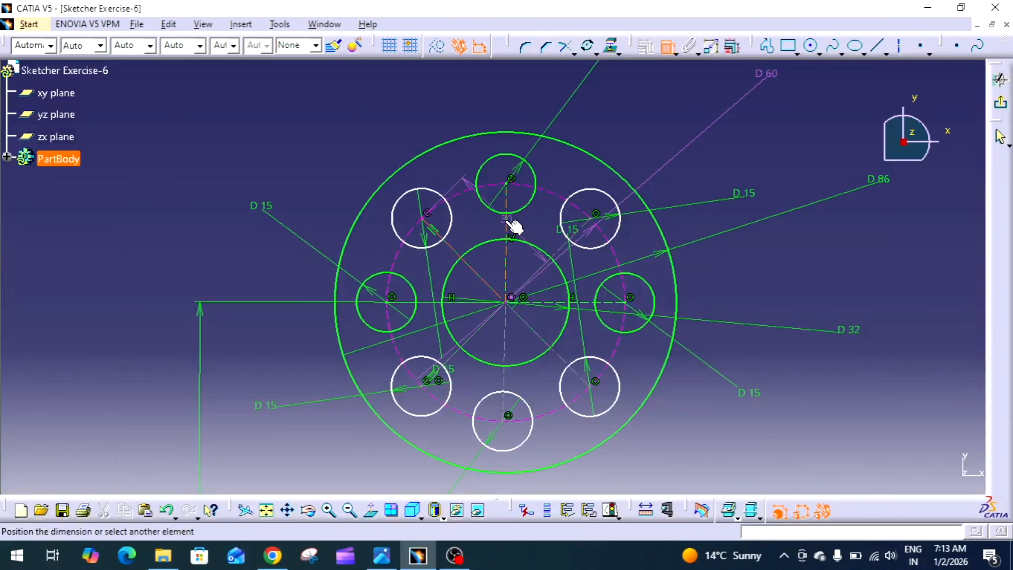
{"action": "left_click", "coordinate": [506, 226]}
{"action": "left_click", "coordinate": [481, 230]}
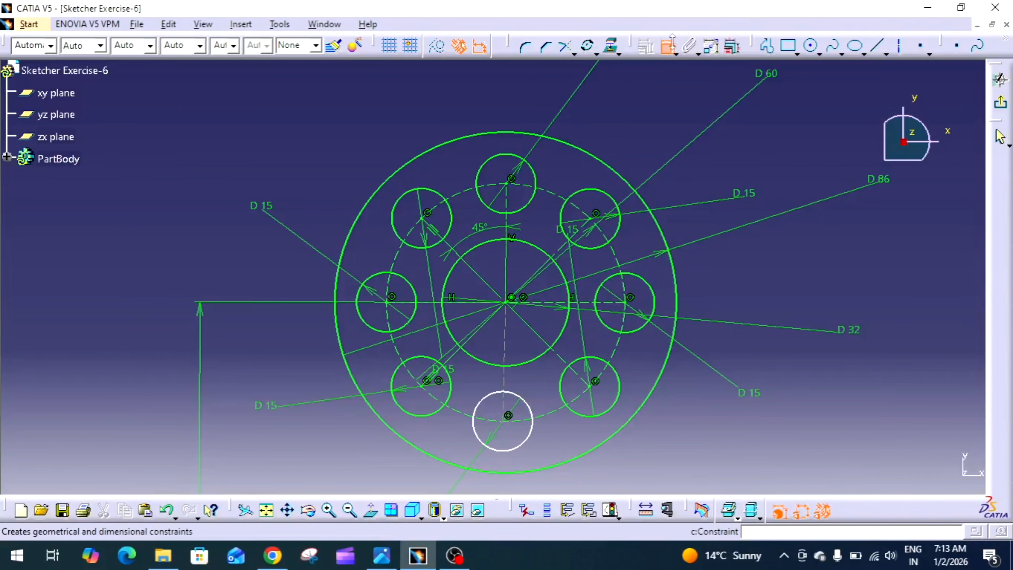
Step: Constrain the angle between the top and bottom holes' axes and set it to 180°
{"action": "left_click", "coordinate": [506, 272]}
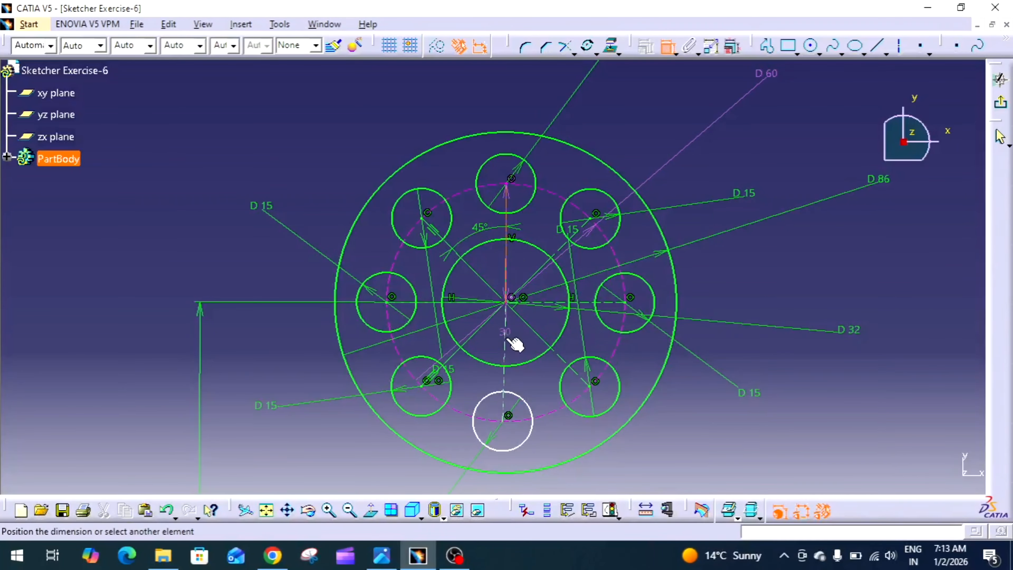
{"action": "left_click", "coordinate": [508, 337]}
{"action": "left_click", "coordinate": [517, 343]}
{"action": "double_click", "coordinate": [519, 342]}
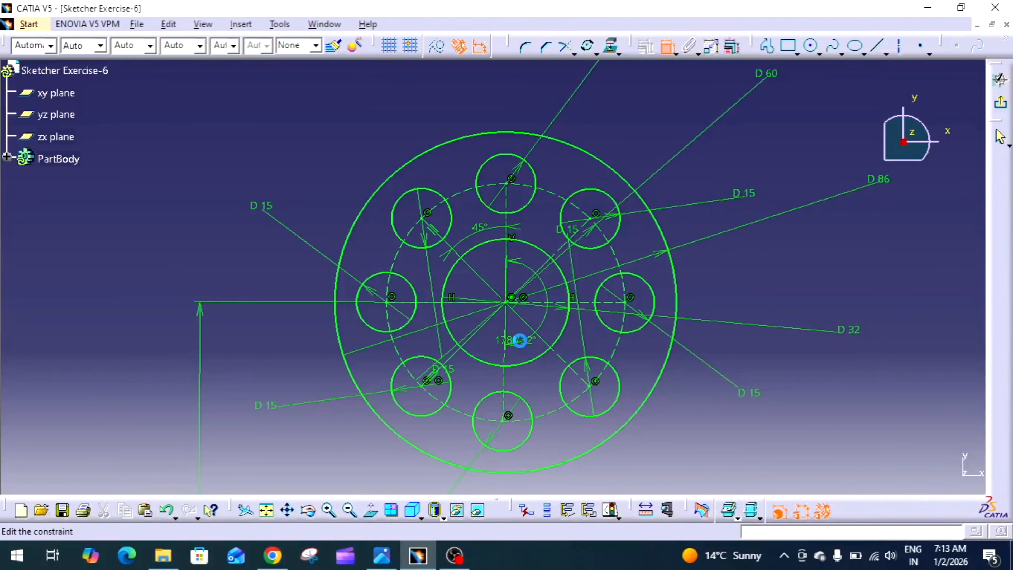
{"action": "type", "text": "18"}
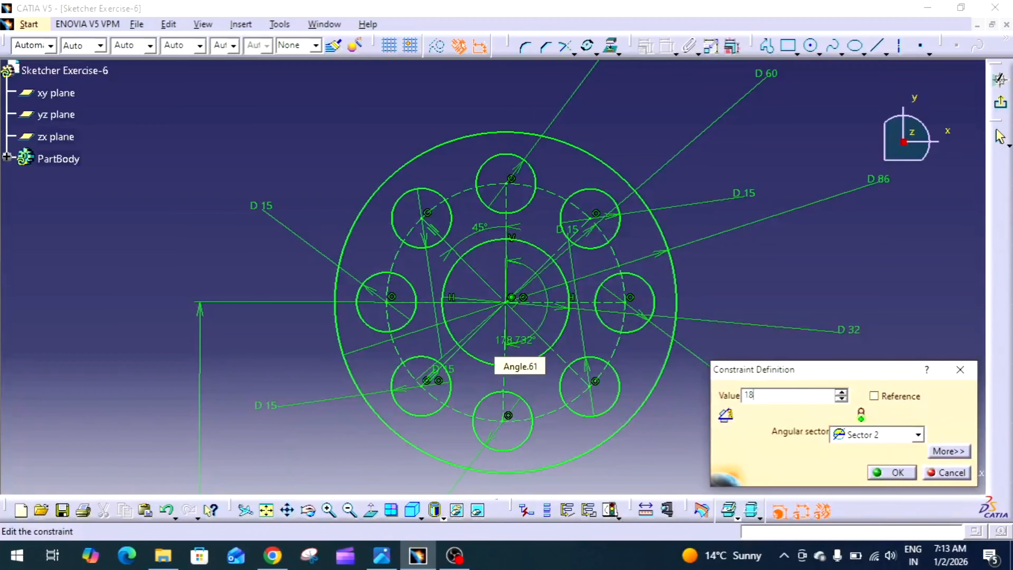
{"action": "type", "text": "0"}
{"action": "key", "text": "Return"}
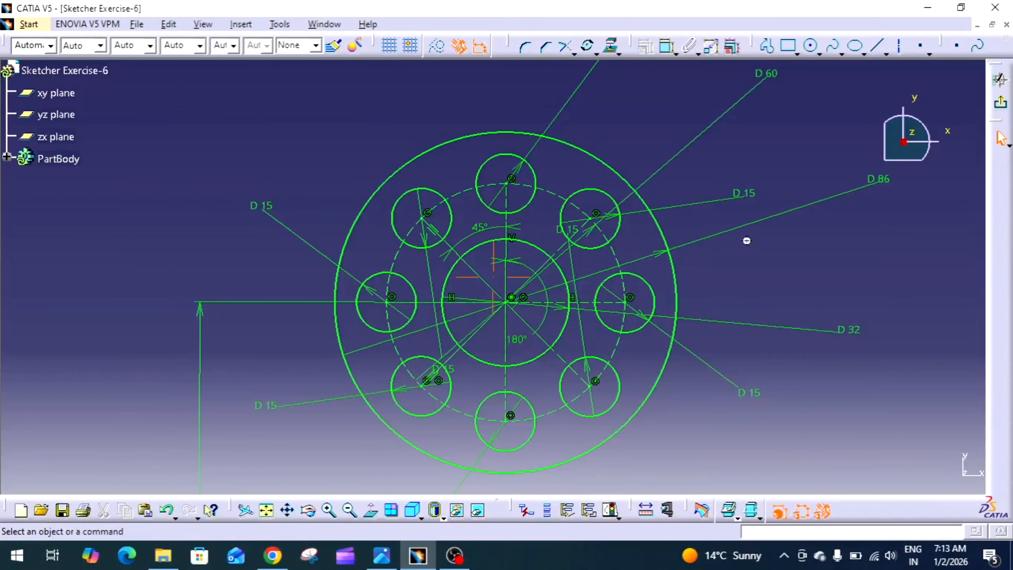
Step: Draw a horizontal line about 19 mm above the base line, spanning roughly the full width of the base
{"action": "mouse_move", "coordinate": [746, 240]}
{"action": "middle_mouse_down"}
{"action": "mouse_move", "coordinate": [742, 330]}
{"action": "mouse_move", "coordinate": [721, 363]}
{"action": "mouse_move", "coordinate": [716, 409]}
{"action": "mouse_move", "coordinate": [751, 324]}
{"action": "mouse_move", "coordinate": [751, 352]}
{"action": "middle_mouse_up"}
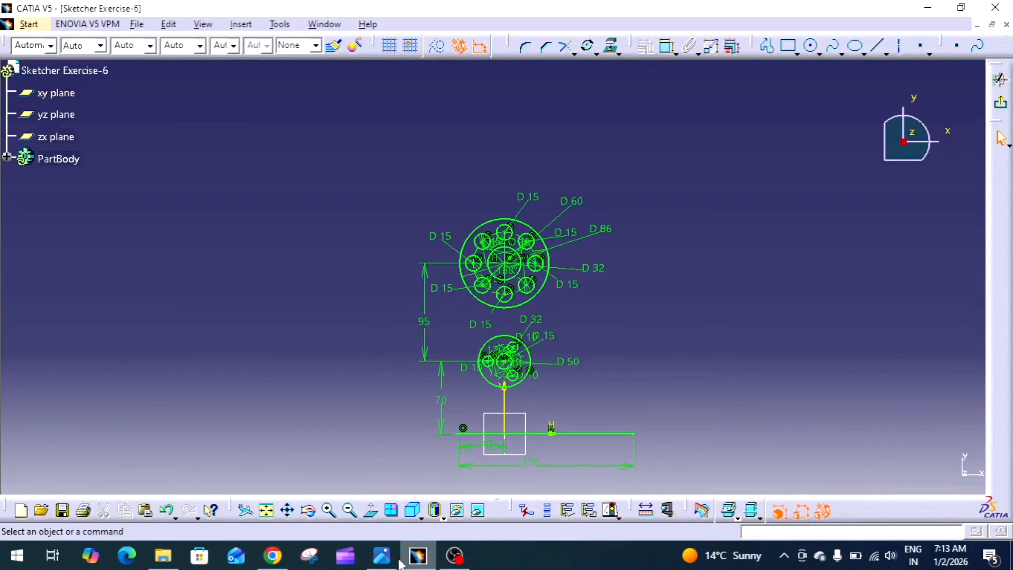
{"action": "left_click", "coordinate": [383, 557]}
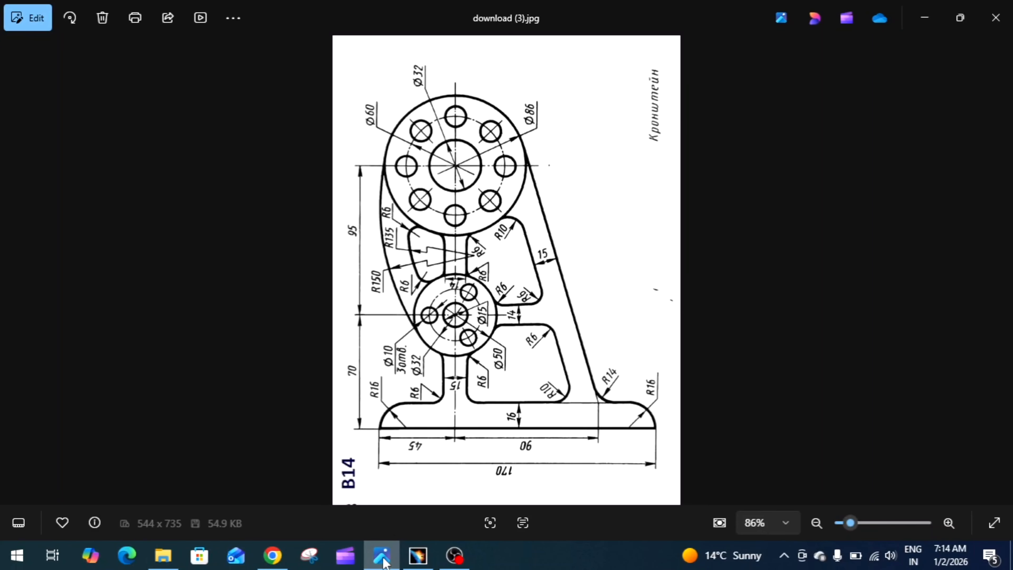
{"action": "left_click", "coordinate": [417, 555]}
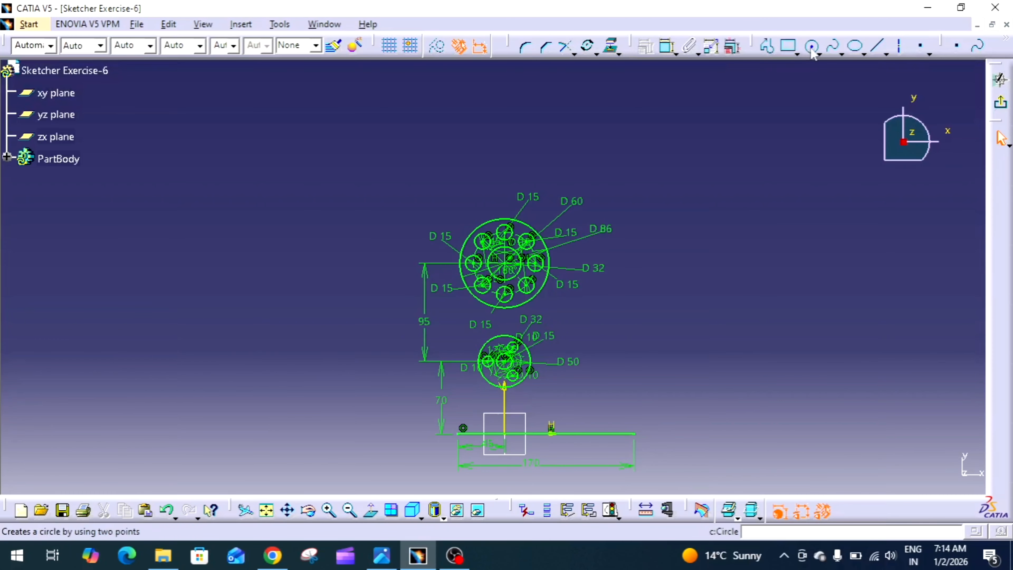
{"action": "left_click", "coordinate": [787, 46]}
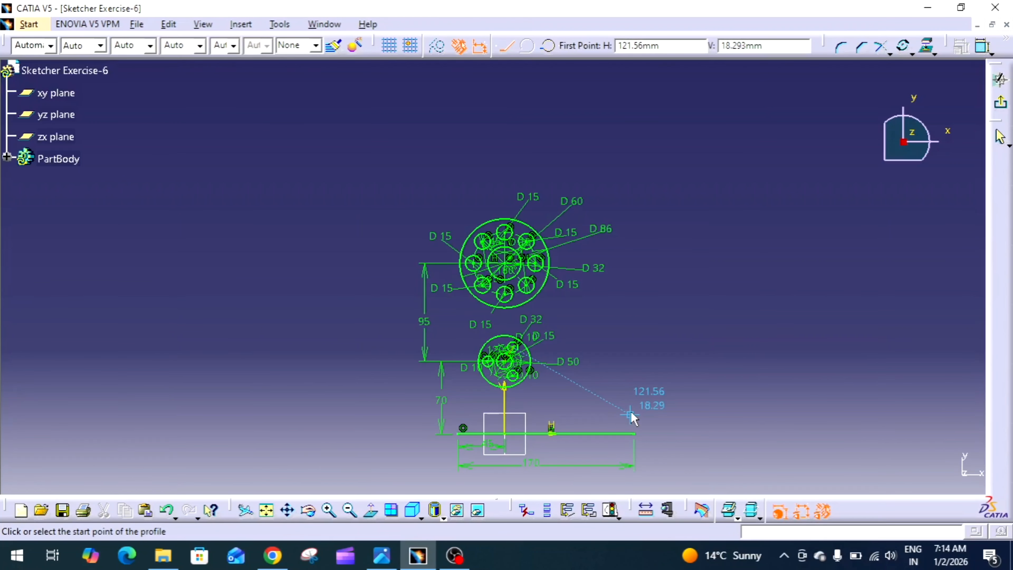
{"action": "left_click", "coordinate": [465, 414]}
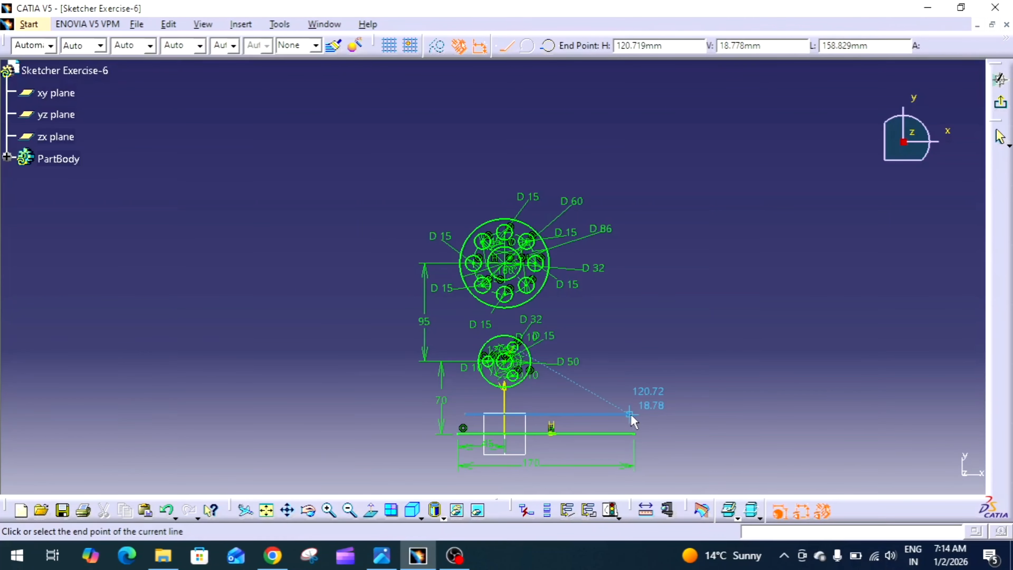
{"action": "left_click", "coordinate": [641, 414]}
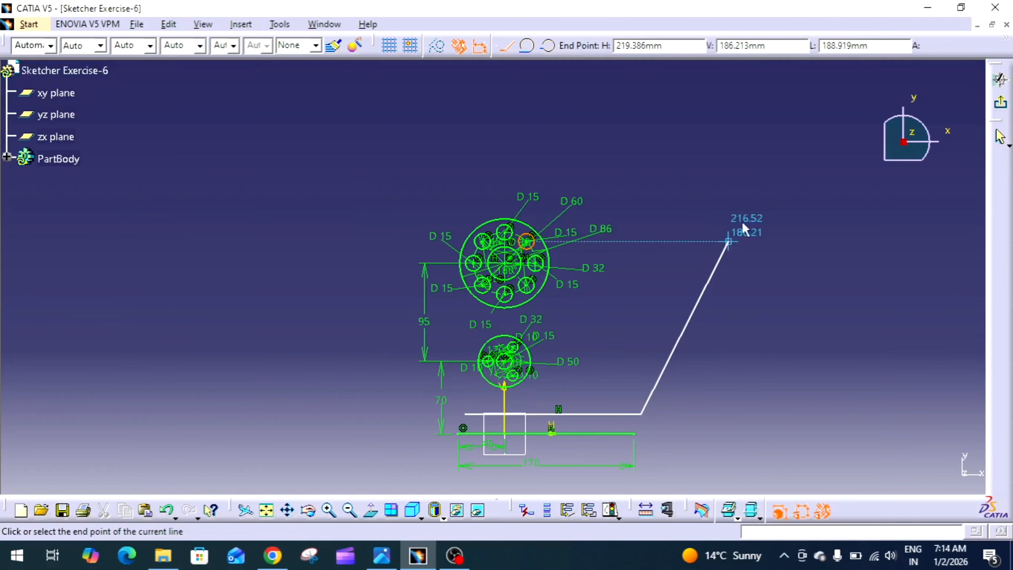
{"action": "key", "text": "Escape"}
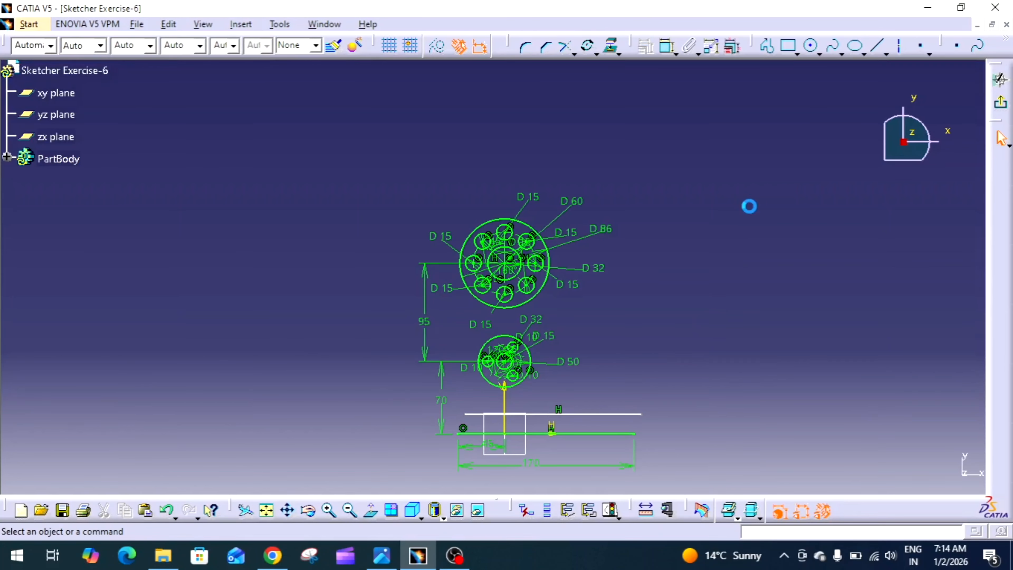
Step: Draw a slanted line from the right side of the 86 mm circle down to the flange's upper line
{"action": "mouse_move", "coordinate": [738, 244]}
{"action": "middle_mouse_down"}
{"action": "mouse_move", "coordinate": [755, 213]}
{"action": "mouse_move", "coordinate": [753, 132]}
{"action": "middle_mouse_up"}
{"action": "mouse_move", "coordinate": [735, 315]}
{"action": "middle_mouse_down"}
{"action": "mouse_move", "coordinate": [730, 253]}
{"action": "mouse_move", "coordinate": [732, 277]}
{"action": "mouse_move", "coordinate": [744, 234]}
{"action": "middle_mouse_up"}
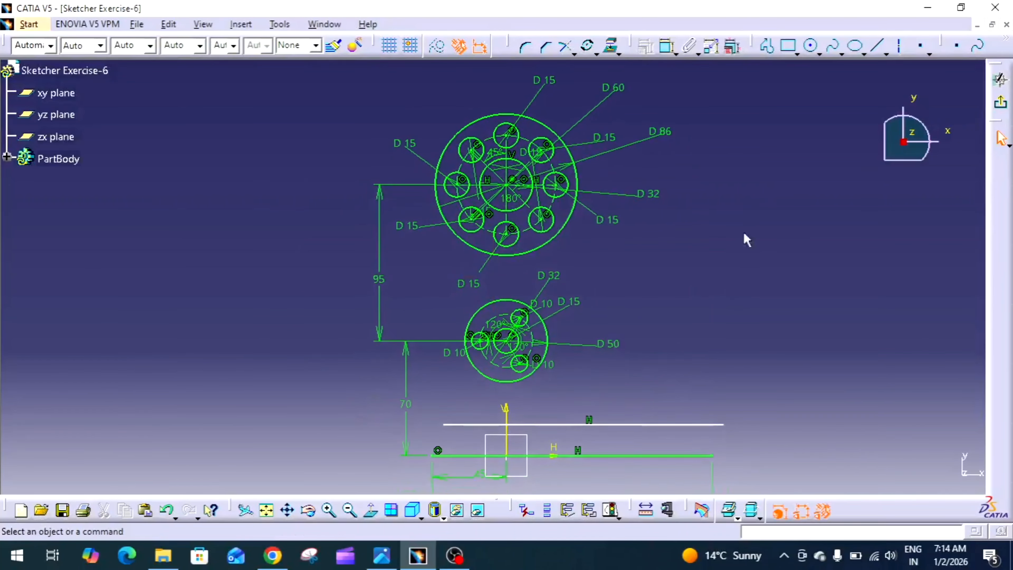
{"action": "left_click", "coordinate": [871, 50]}
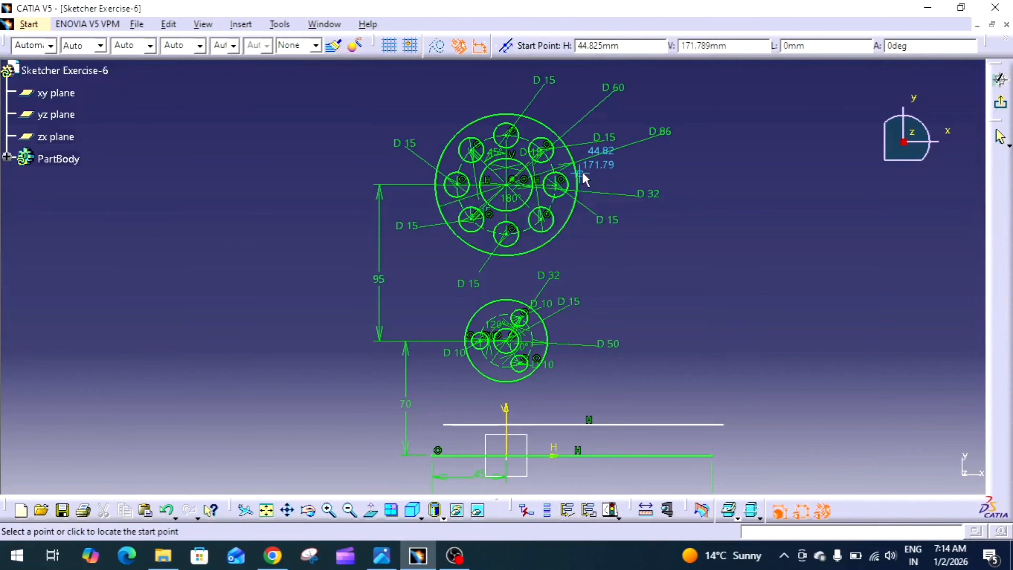
{"action": "left_click", "coordinate": [579, 179]}
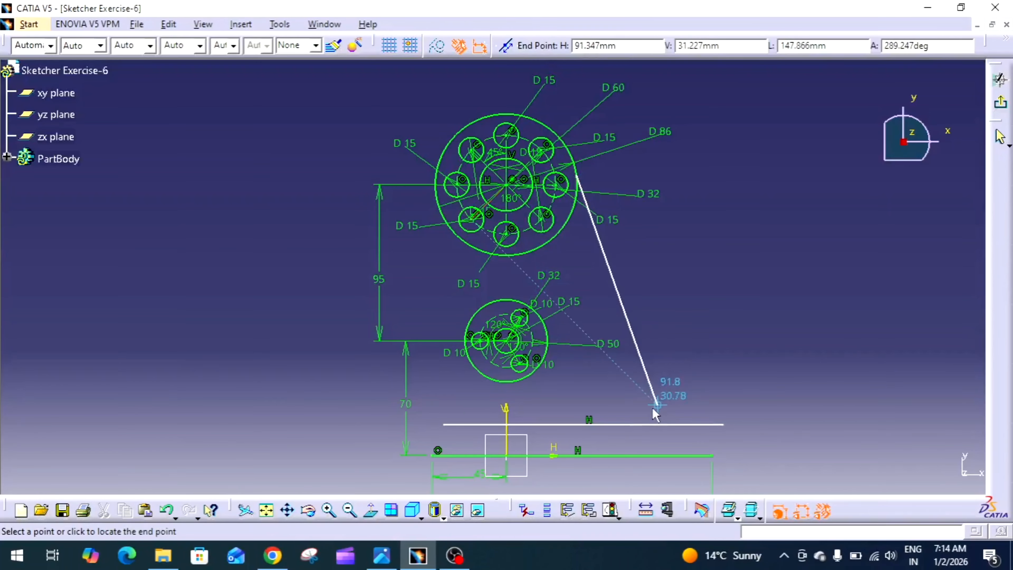
{"action": "left_click", "coordinate": [610, 425]}
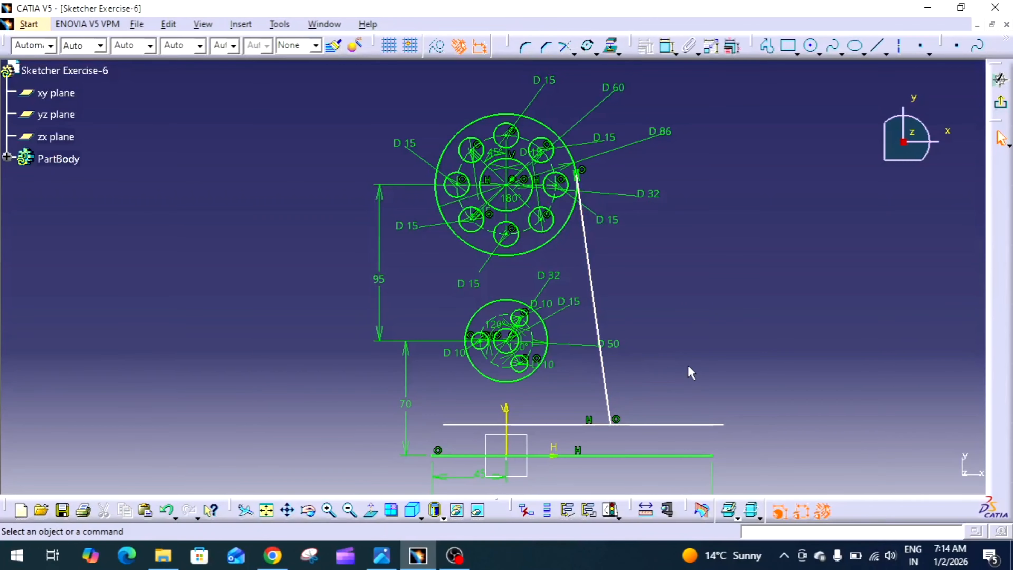
Step: Constrain the horizontal distance from the slanted line's lower end to the vertical axis and set it to 60 mm
{"action": "left_click", "coordinate": [667, 47]}
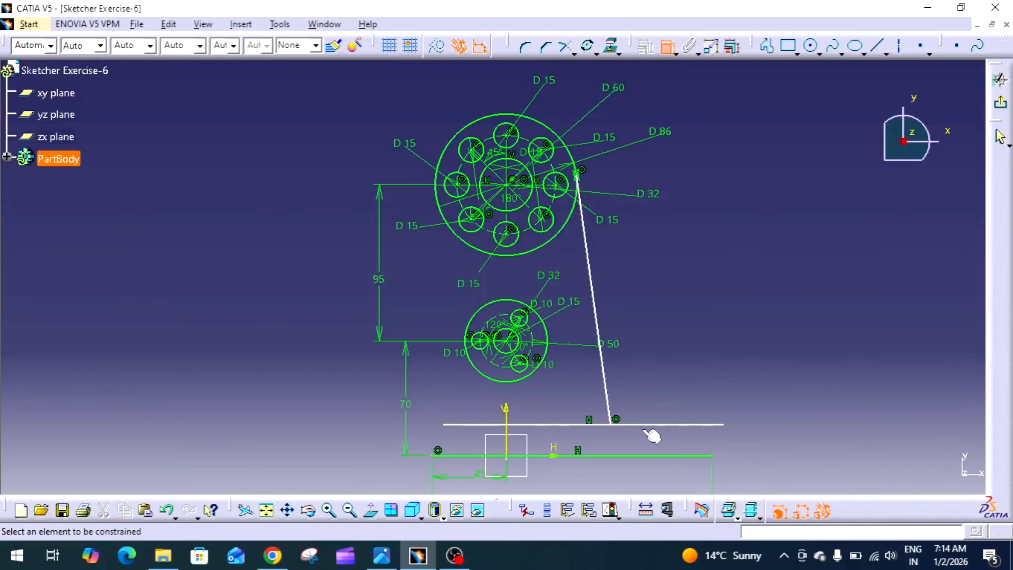
{"action": "left_click", "coordinate": [611, 428]}
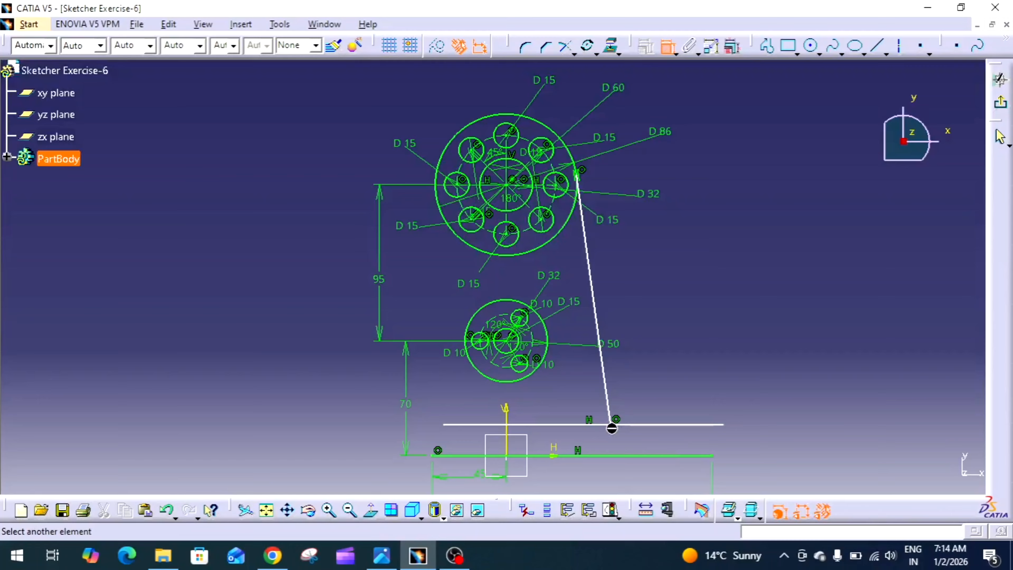
{"action": "left_click", "coordinate": [515, 453]}
{"action": "left_click", "coordinate": [555, 479]}
{"action": "double_click", "coordinate": [554, 476]}
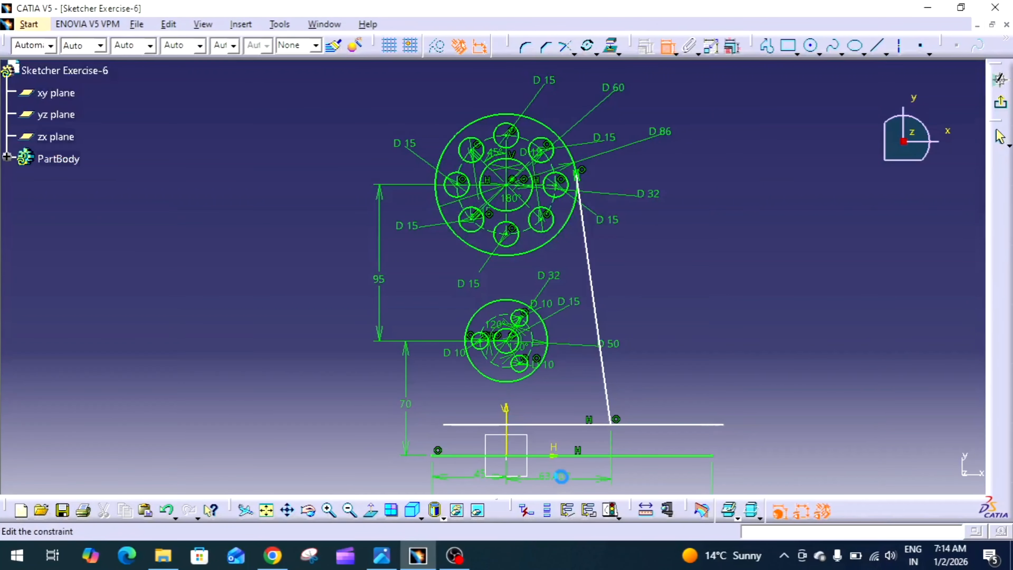
{"action": "type", "text": "60"}
{"action": "key", "text": "Return"}
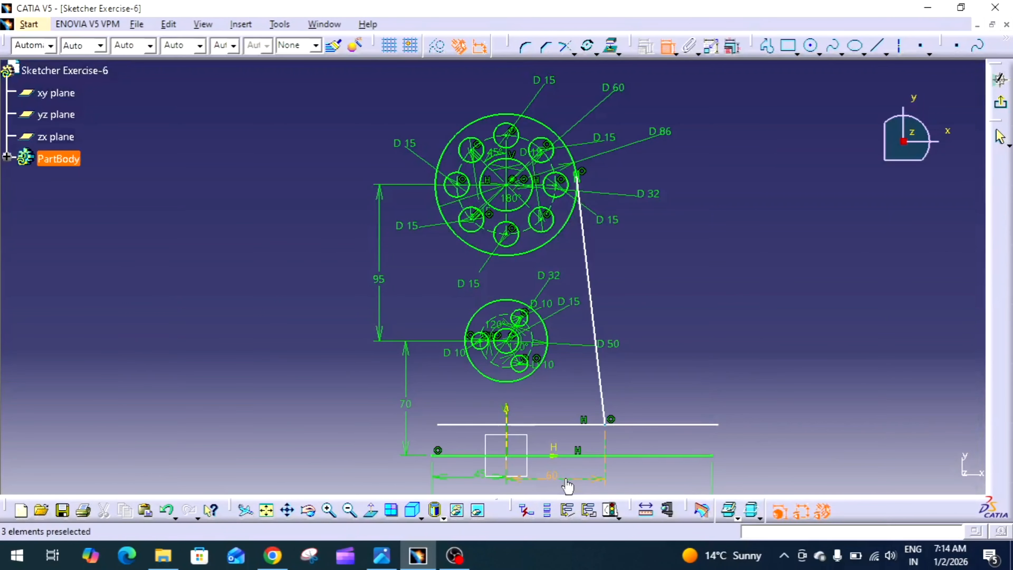
Step: Add an offset constraint between the flange's upper line and the base line and set it to 16 mm
{"action": "mouse_move", "coordinate": [665, 315]}
{"action": "middle_mouse_down"}
{"action": "mouse_move", "coordinate": [679, 355]}
{"action": "mouse_move", "coordinate": [689, 330]}
{"action": "middle_mouse_up"}
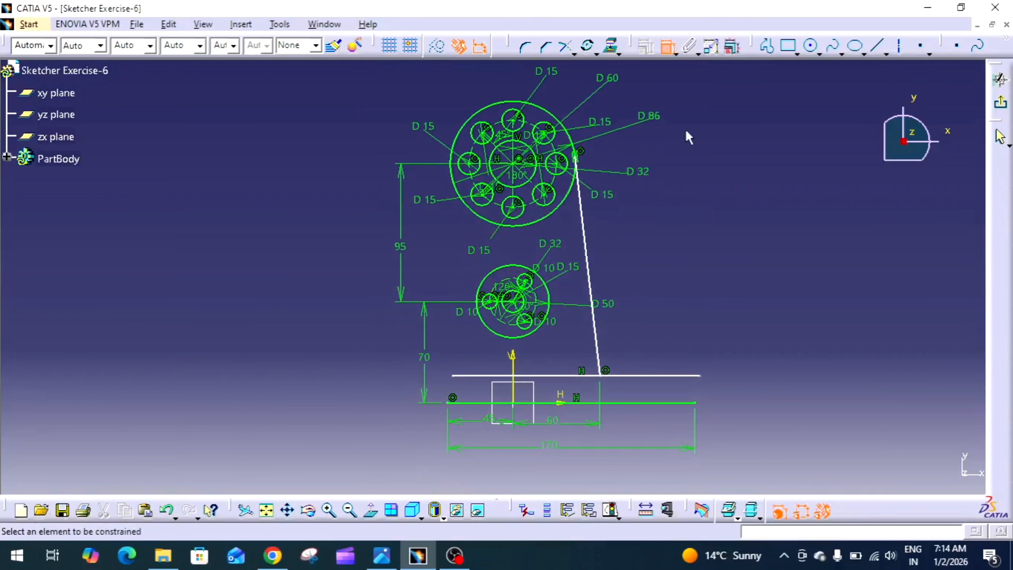
{"action": "left_click", "coordinate": [556, 376]}
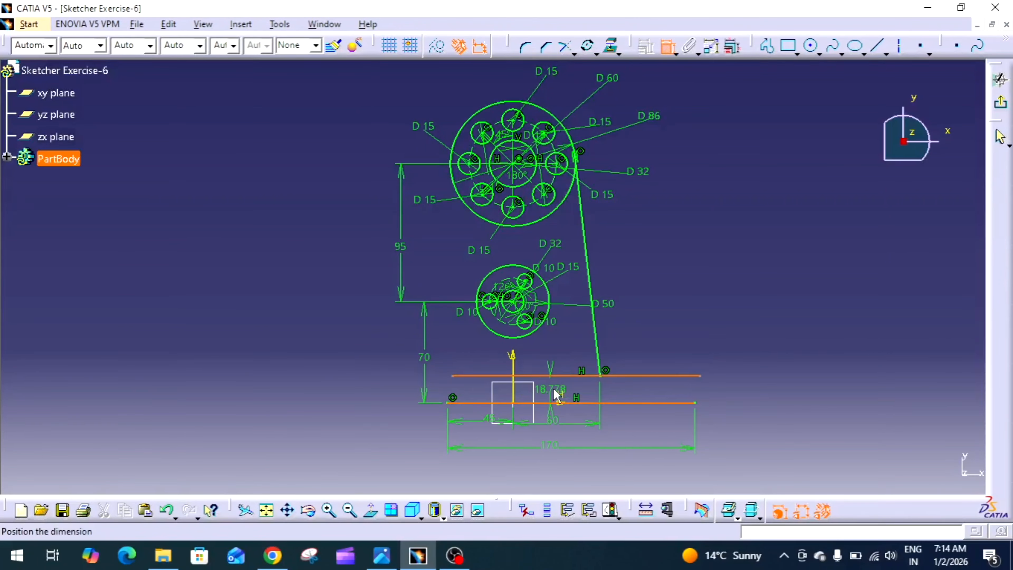
{"action": "left_click", "coordinate": [558, 396]}
{"action": "double_click", "coordinate": [552, 392]}
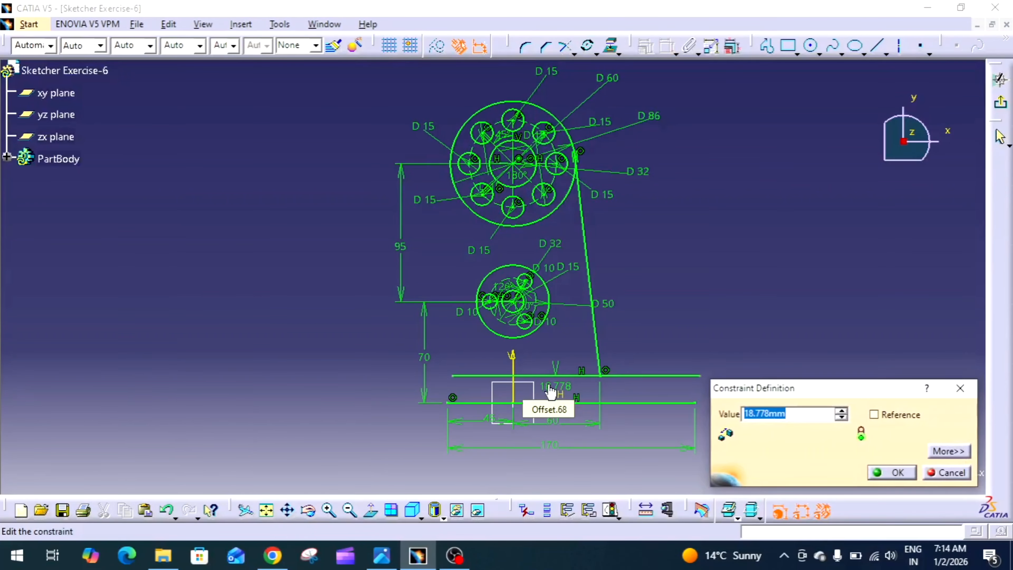
{"action": "type", "text": "16"}
{"action": "key", "text": "Return"}
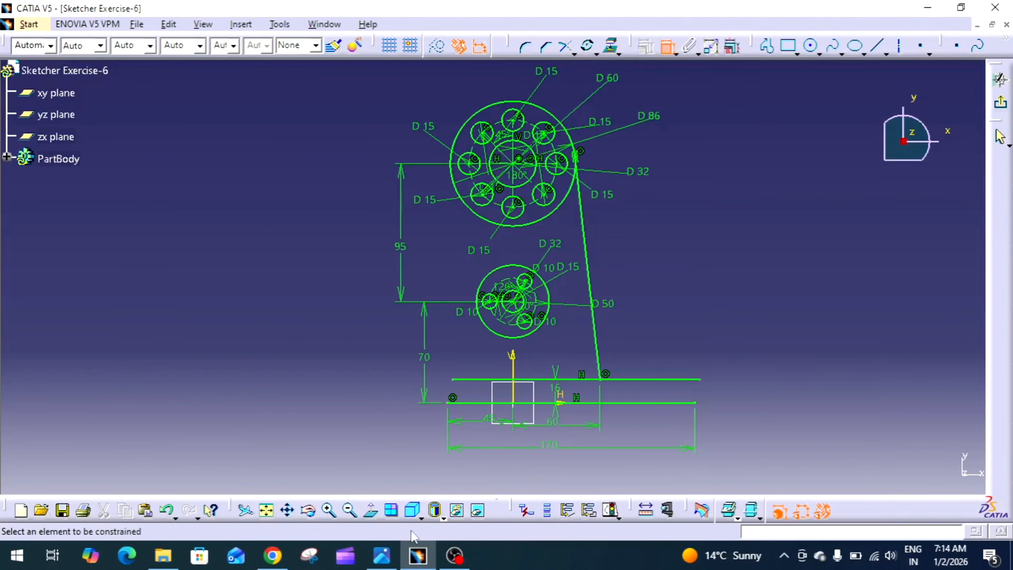
Step: Check the reference drawing and set the slanted line's lower-end distance from the vertical axis to 90 mm
{"action": "left_click", "coordinate": [382, 555]}
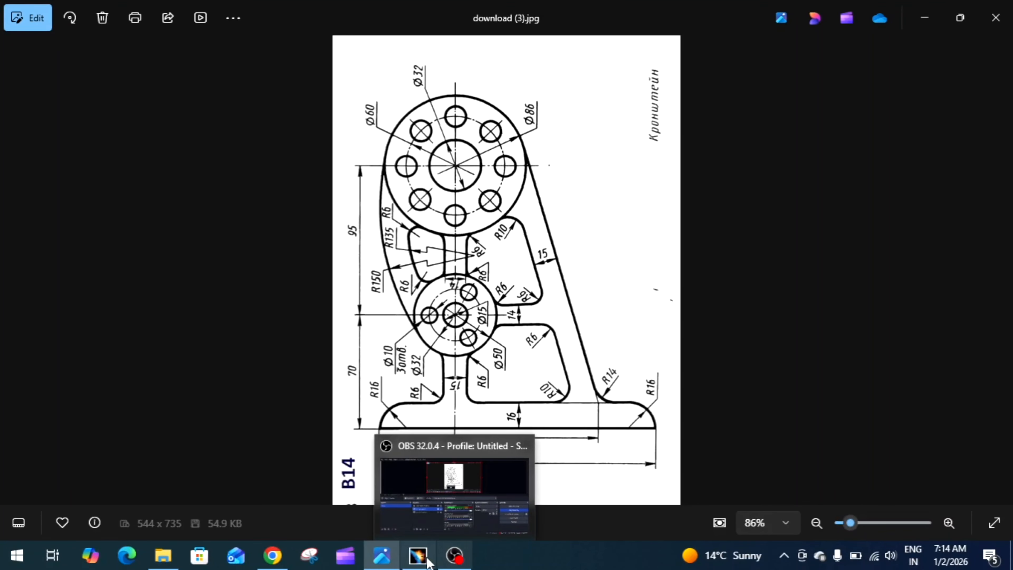
{"action": "left_click", "coordinate": [417, 556]}
{"action": "double_click", "coordinate": [552, 422]}
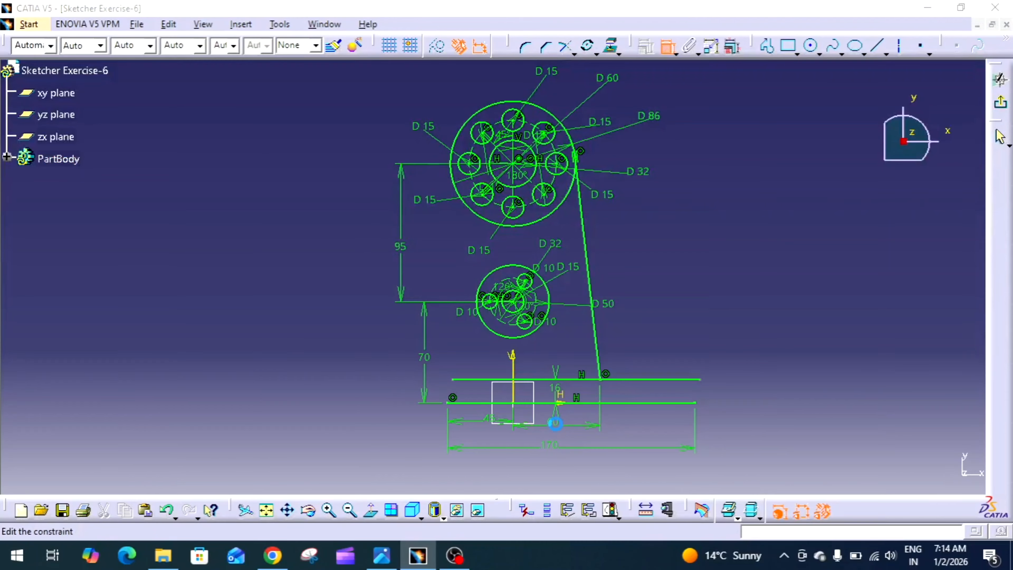
{"action": "type", "text": "90"}
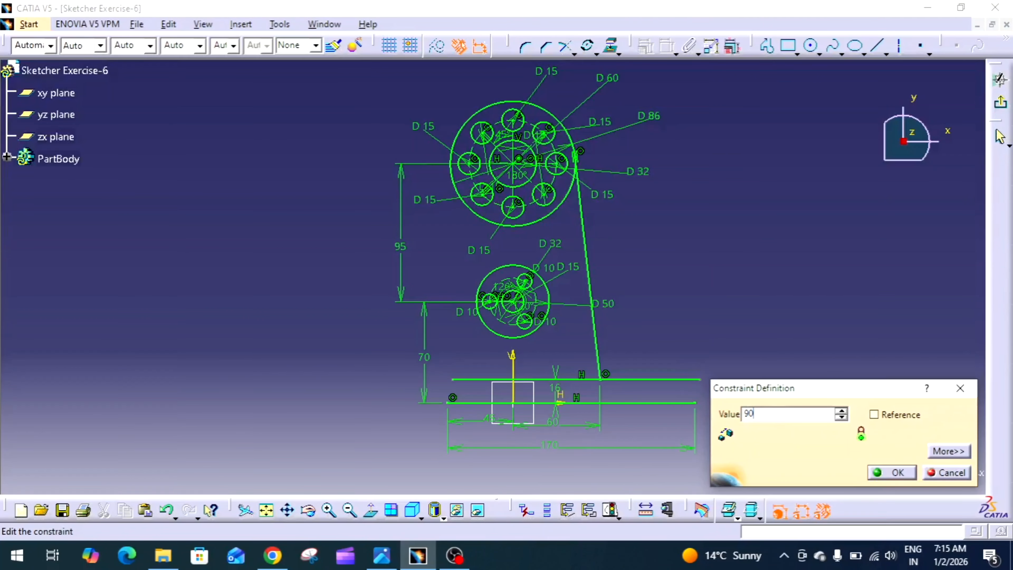
{"action": "key", "text": "Return"}
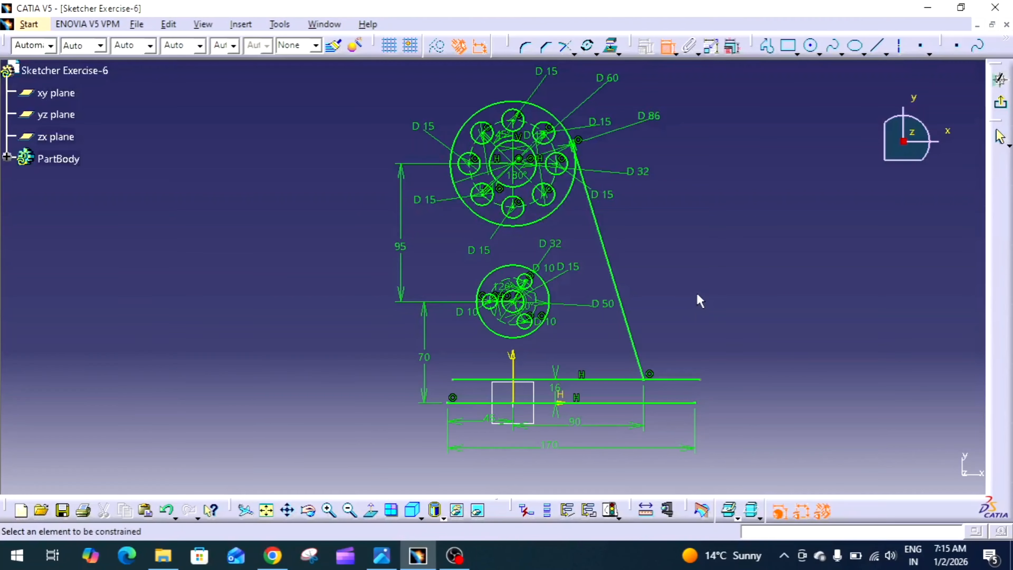
Step: Draw a three-point arc of about 16 mm radius from the base line's right end to the flange's upper line
{"action": "left_click", "coordinate": [382, 556]}
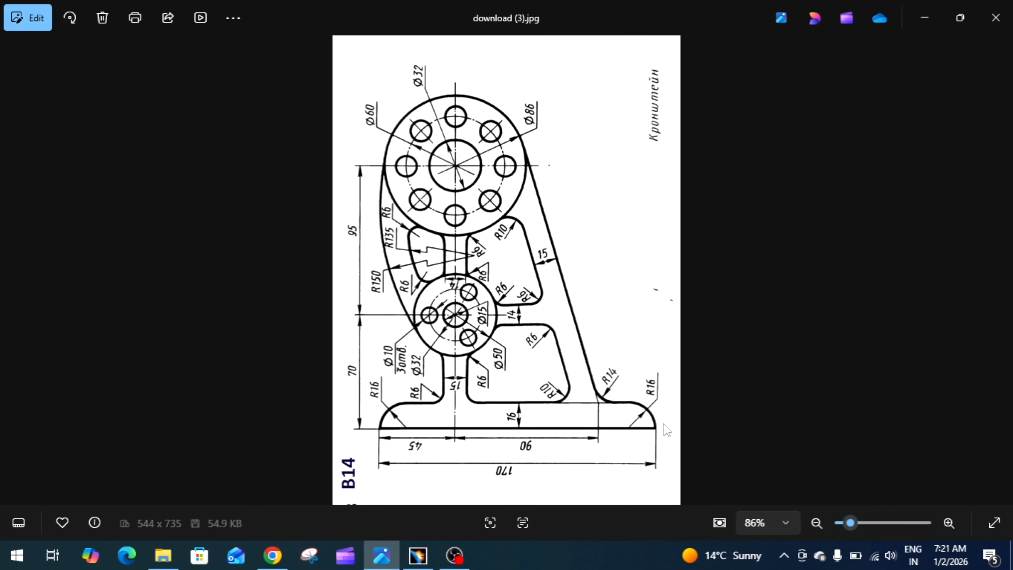
{"action": "left_click", "coordinate": [418, 555]}
{"action": "left_click", "coordinate": [817, 53]}
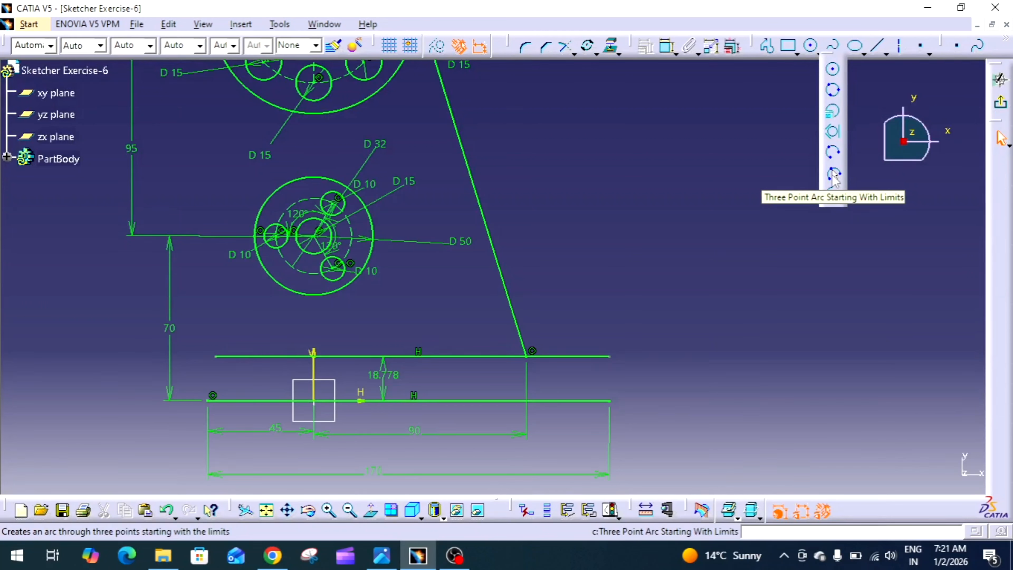
{"action": "left_click", "coordinate": [834, 175]}
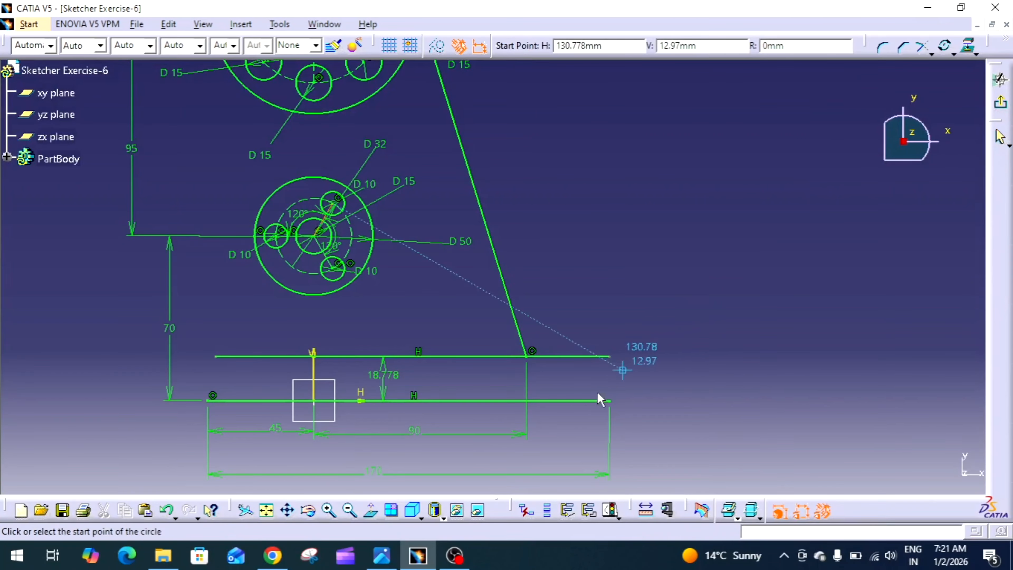
{"action": "left_click", "coordinate": [609, 401]}
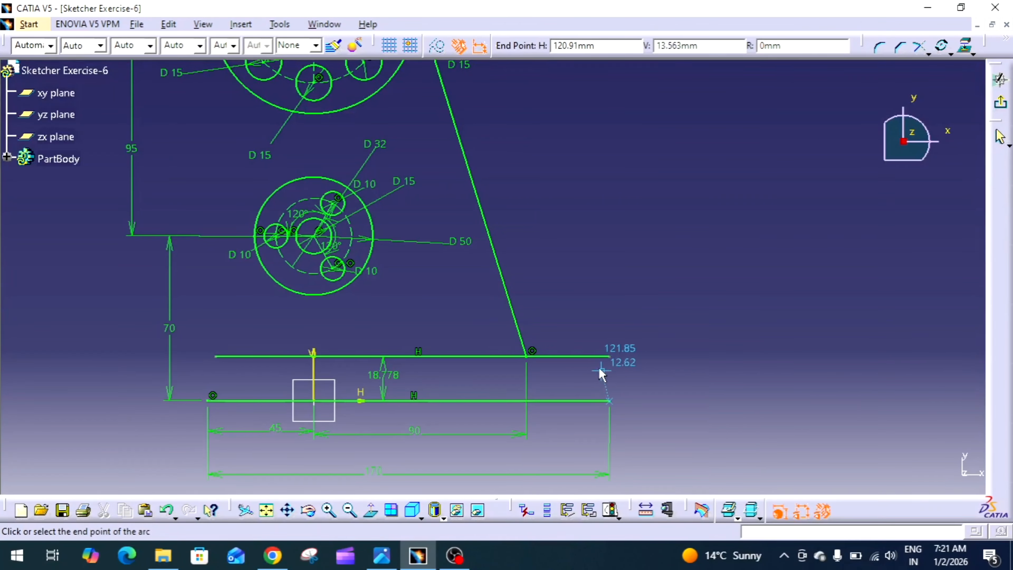
{"action": "left_click", "coordinate": [571, 356]}
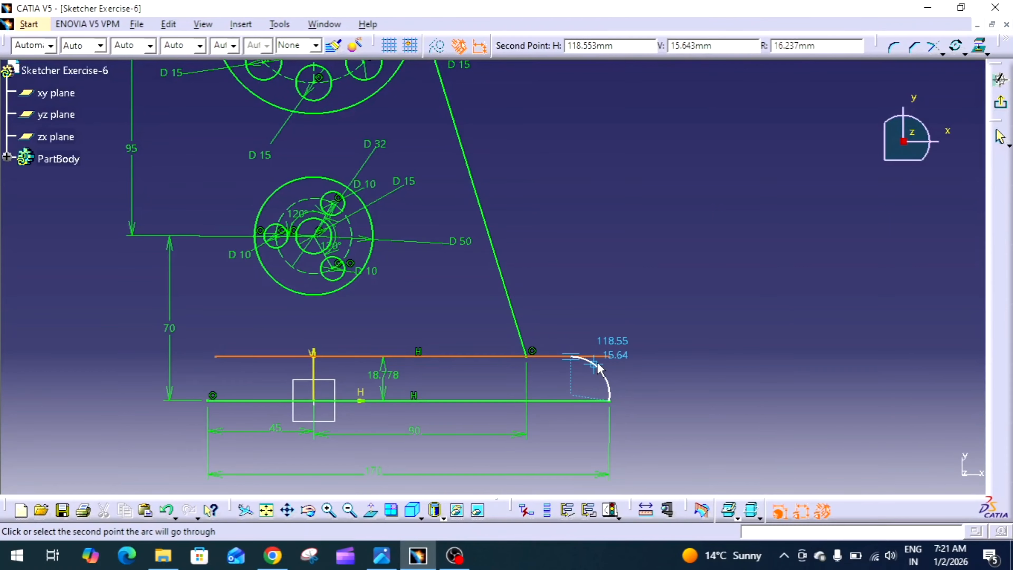
{"action": "left_click", "coordinate": [596, 365]}
Step: Add a radius constraint to the flange's right end arc and set it to 16 mm
{"action": "mouse_move", "coordinate": [688, 377]}
{"action": "middle_mouse_down"}
{"action": "mouse_move", "coordinate": [699, 362]}
{"action": "mouse_move", "coordinate": [694, 209]}
{"action": "middle_mouse_up"}
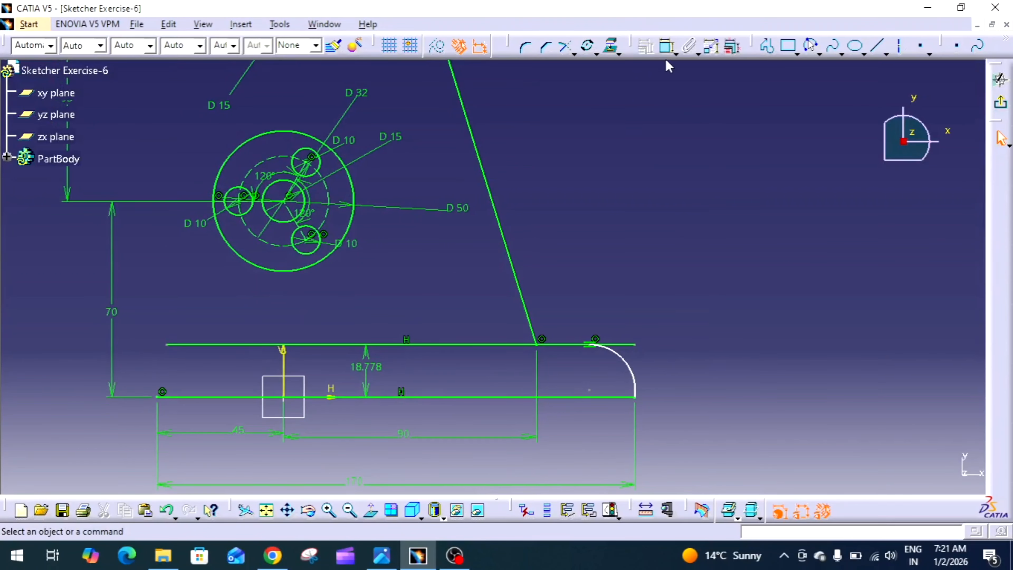
{"action": "left_click", "coordinate": [666, 48]}
{"action": "left_click", "coordinate": [632, 374]}
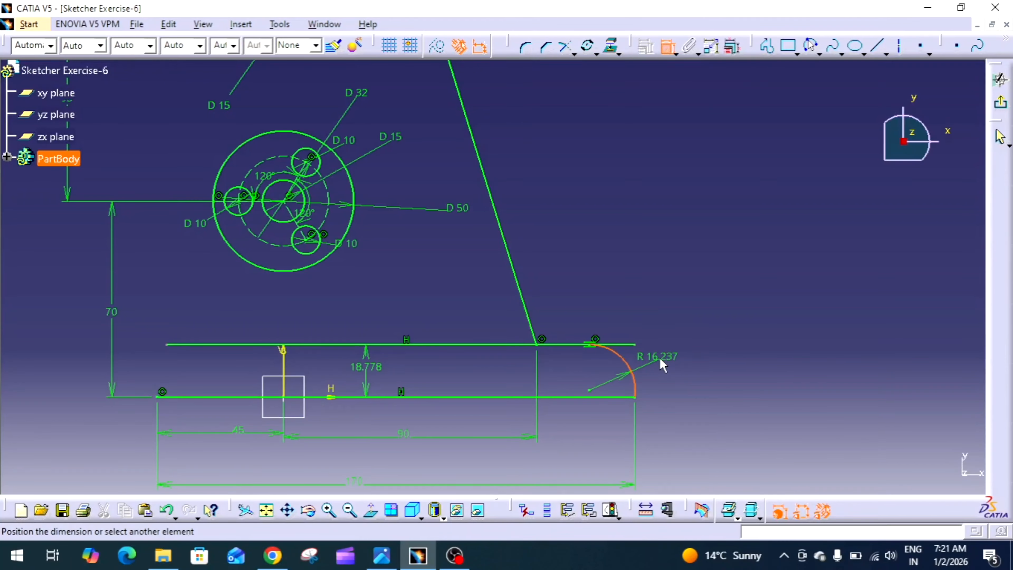
{"action": "left_click", "coordinate": [664, 361]}
{"action": "double_click", "coordinate": [673, 359]}
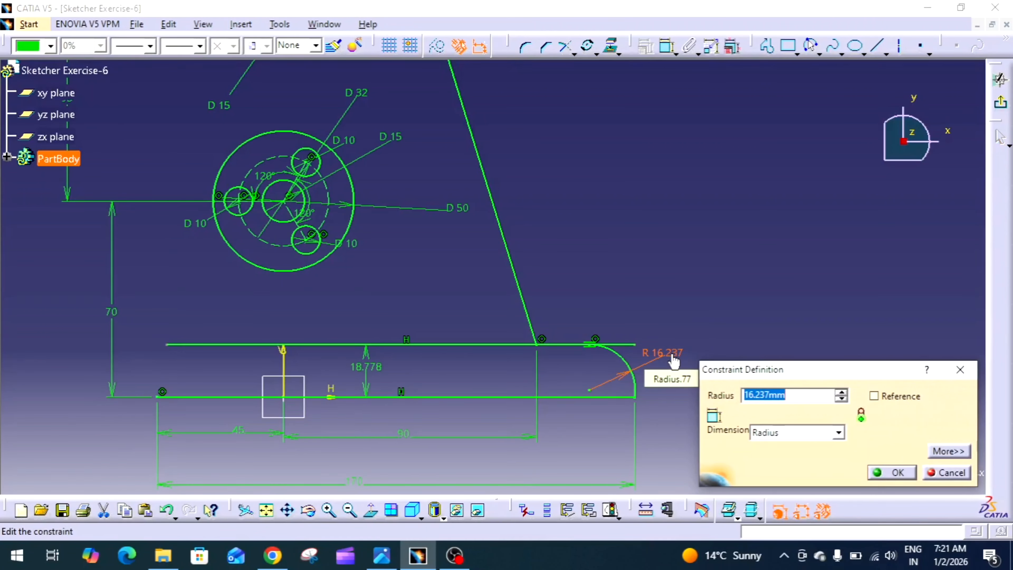
{"action": "key", "text": "Return"}
{"action": "left_click", "coordinate": [746, 320]}
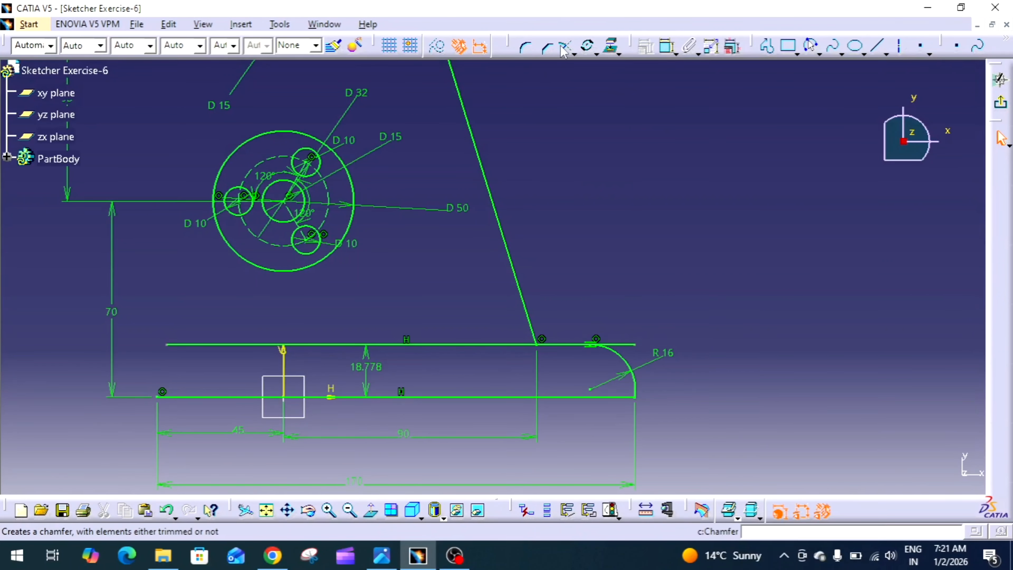
Step: Quick-trim the piece of the flange's upper line that overhangs past the right end arc
{"action": "left_click", "coordinate": [574, 51]}
{"action": "left_click", "coordinate": [589, 117]}
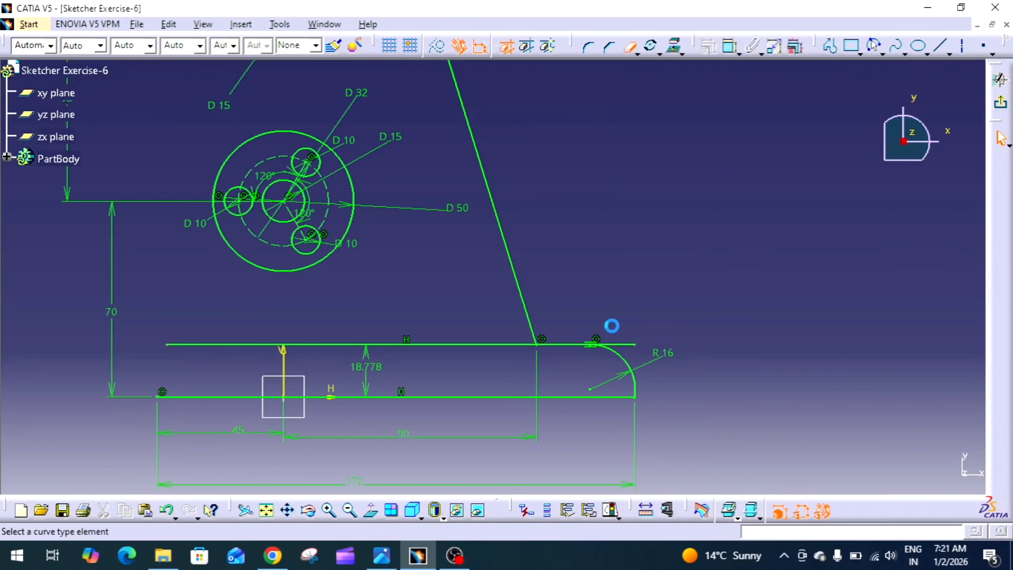
{"action": "left_click", "coordinate": [627, 345]}
Step: Round the corner between the slanted line and the flange's upper line with a corner arc and set its radius to 14 mm
{"action": "middle_click_drag", "start_coordinate": [659, 278], "coordinate": [666, 327]}
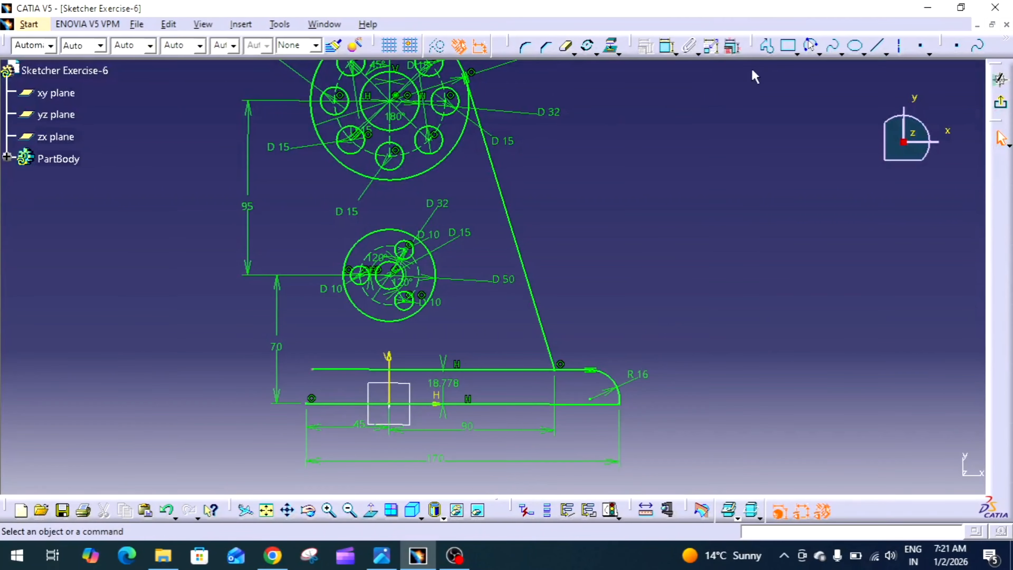
{"action": "left_click", "coordinate": [811, 47]}
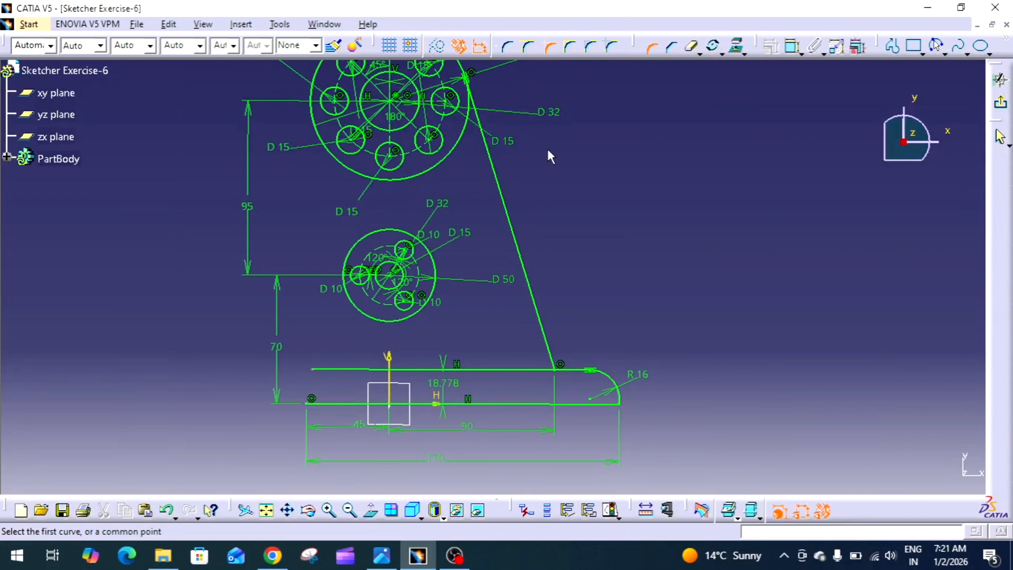
{"action": "left_click", "coordinate": [545, 339]}
{"action": "left_click", "coordinate": [579, 369]}
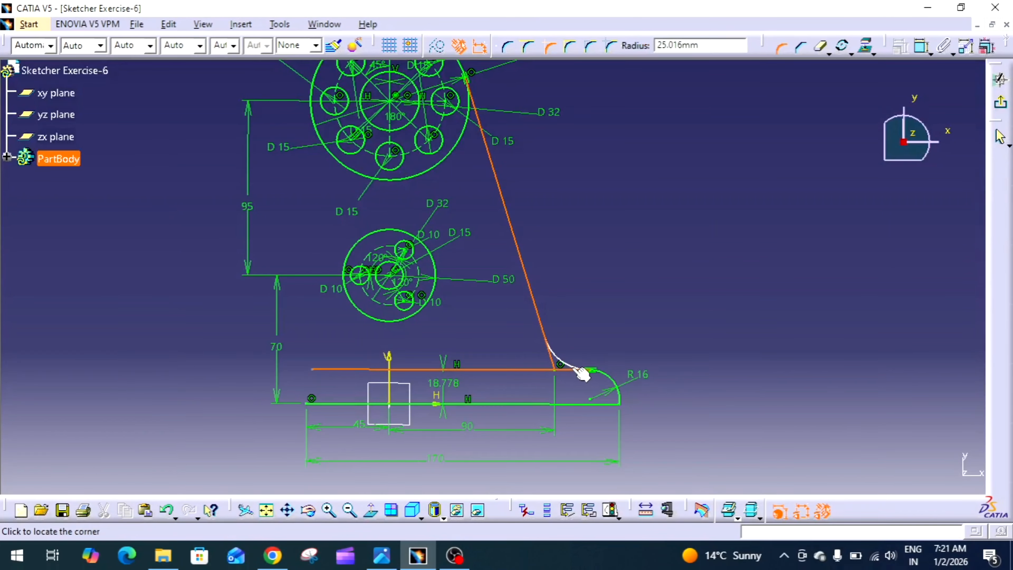
{"action": "left_click", "coordinate": [568, 357]}
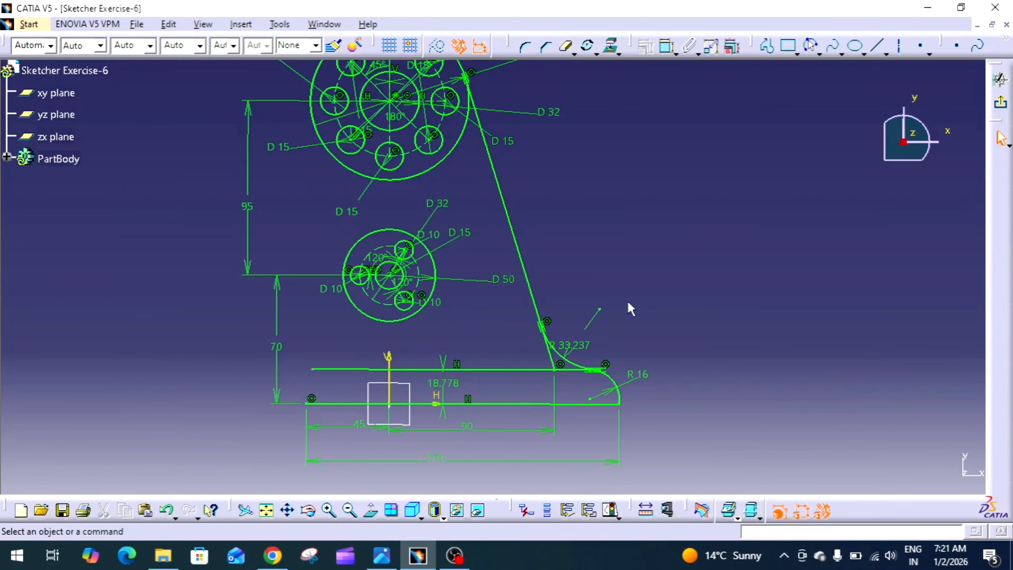
{"action": "double_click", "coordinate": [583, 343]}
{"action": "type", "text": "14"}
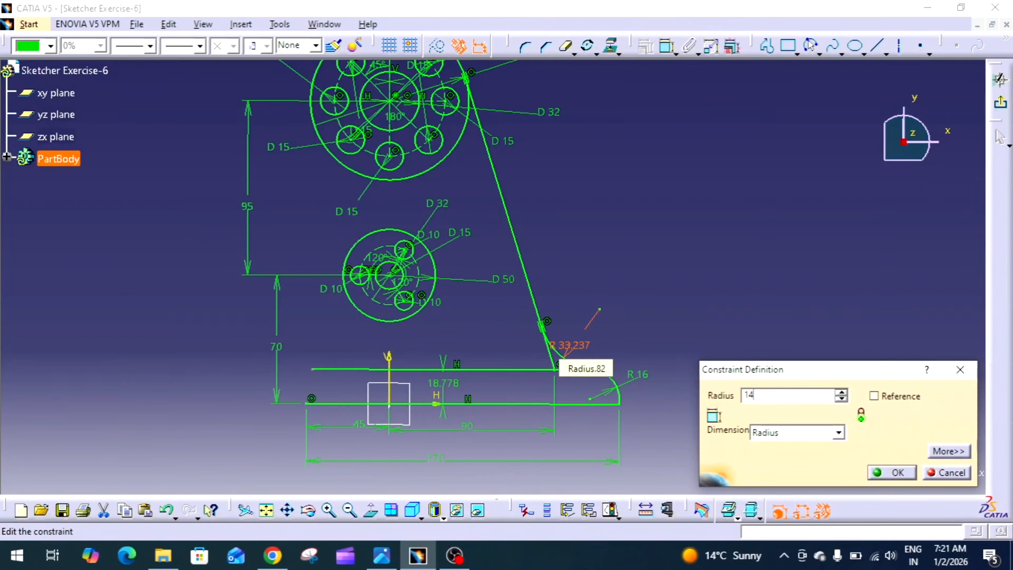
{"action": "key", "text": "Return"}
Step: Check the reference drawing and draw a line inside the slanted side, parallel to it, ending on the flange's upper line
{"action": "middle_click_drag", "start_coordinate": [664, 312], "coordinate": [708, 305]}
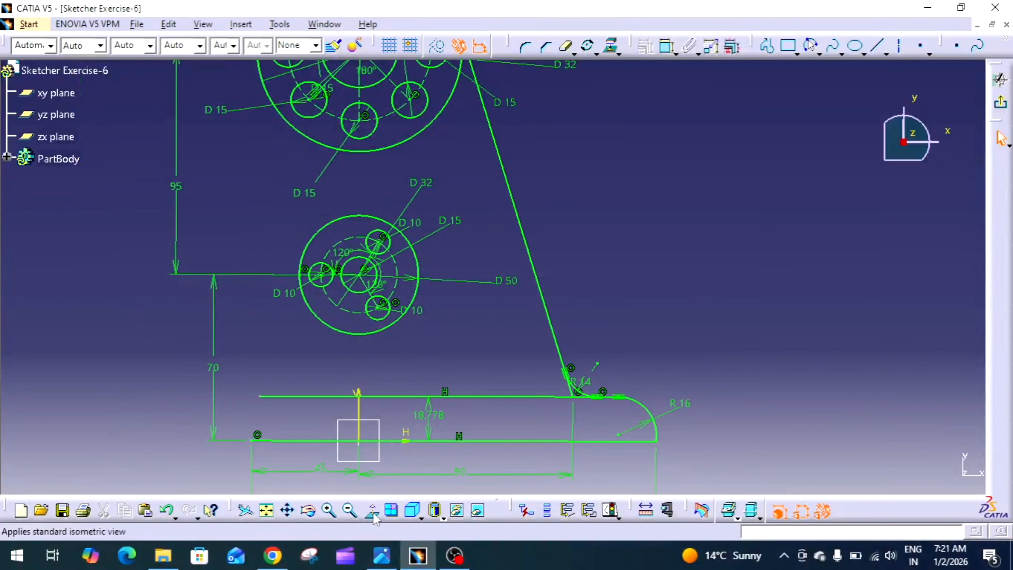
{"action": "left_click", "coordinate": [381, 555]}
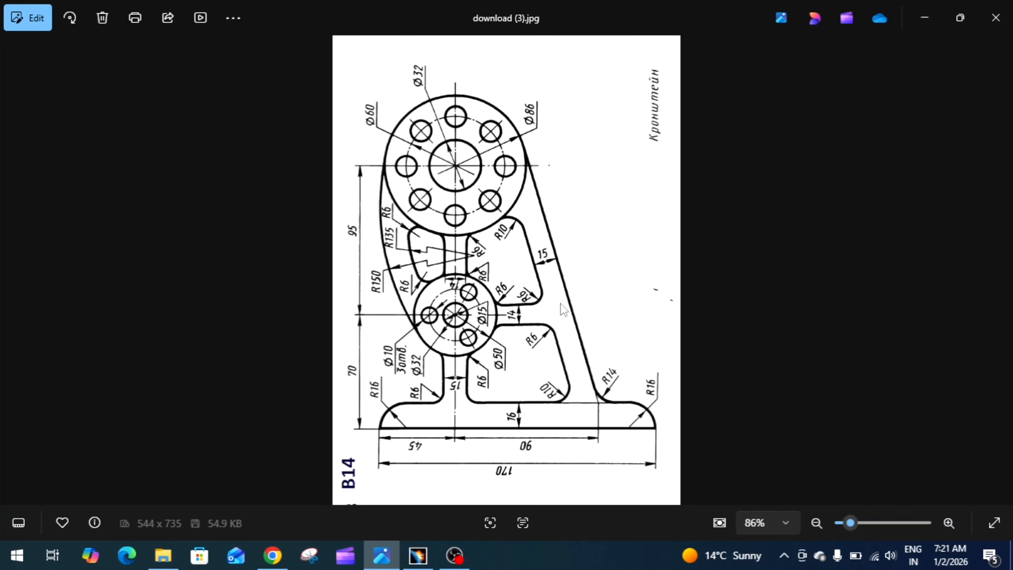
{"action": "left_click", "coordinate": [418, 555]}
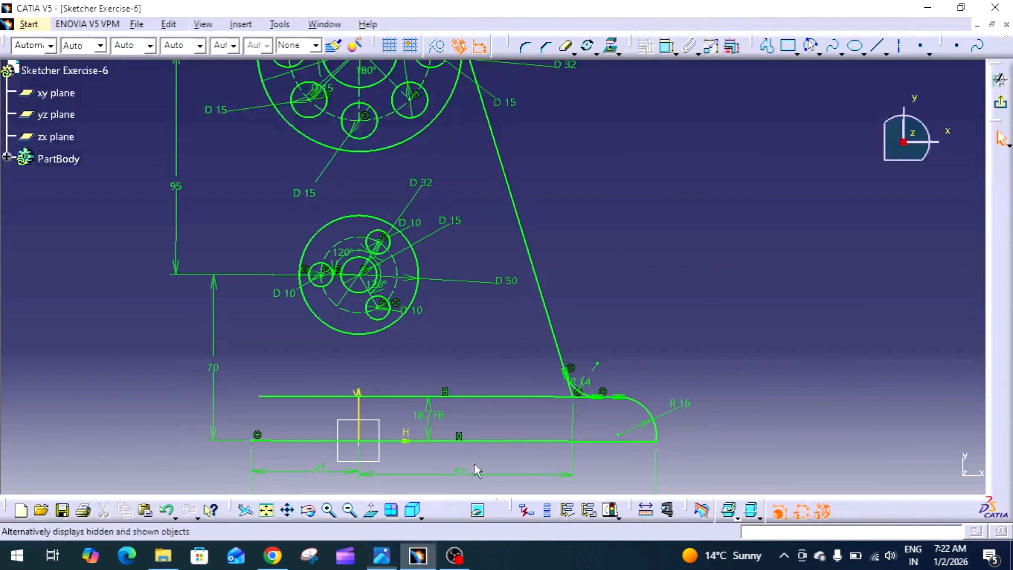
{"action": "left_click", "coordinate": [766, 46]}
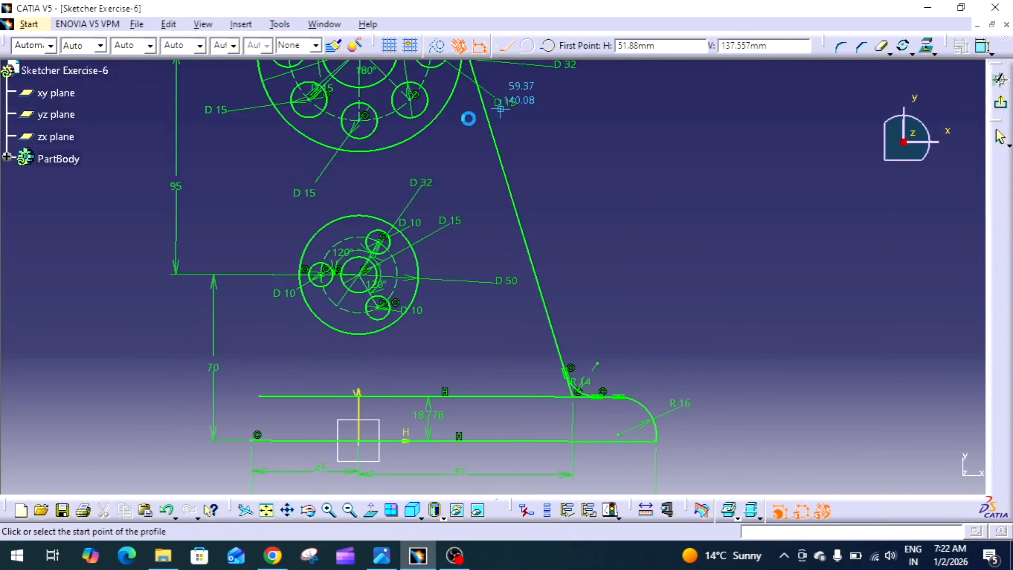
{"action": "left_click", "coordinate": [458, 115]}
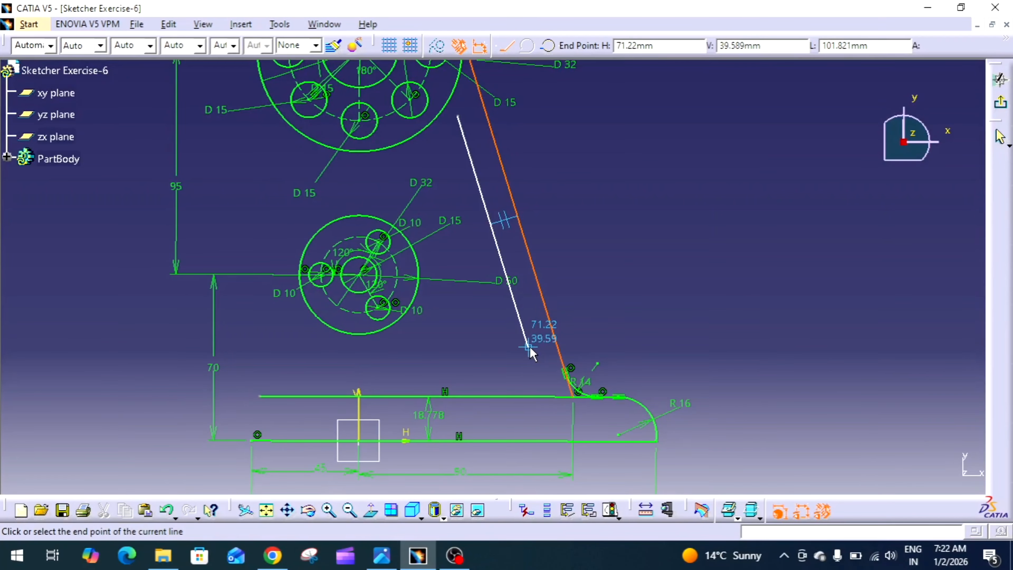
{"action": "left_click", "coordinate": [544, 397]}
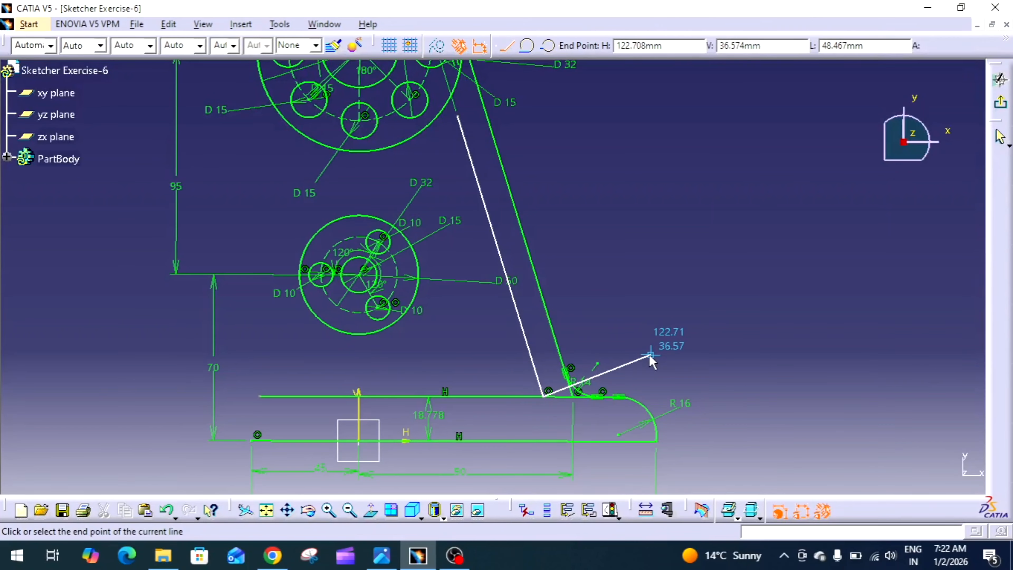
{"action": "key", "text": "Escape"}
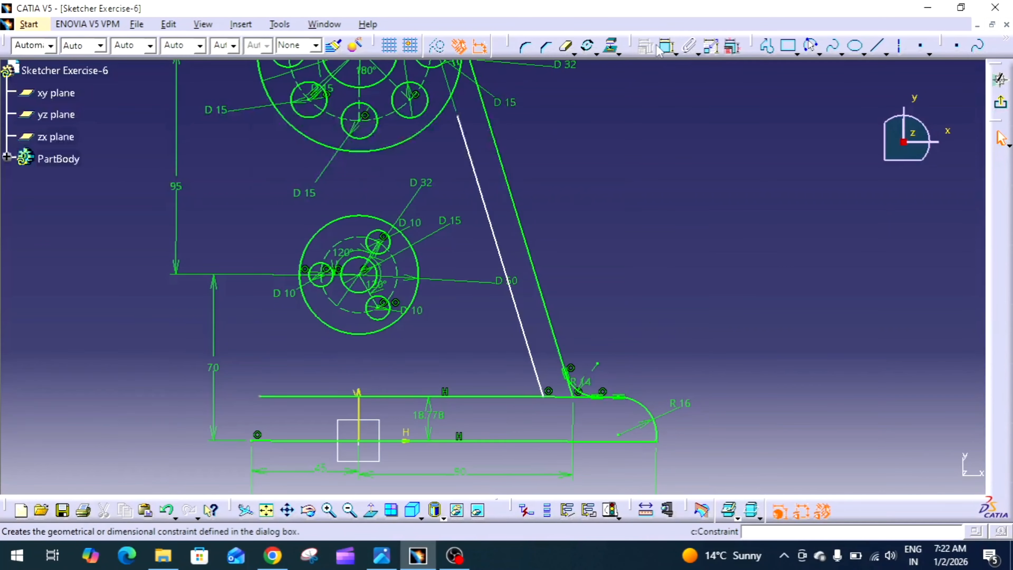
Step: Add a distance constraint between the two parallel slanted lines and set it to 15 mm
{"action": "middle_click_drag", "start_coordinate": [587, 169], "coordinate": [597, 257]}
{"action": "left_click", "coordinate": [667, 45]}
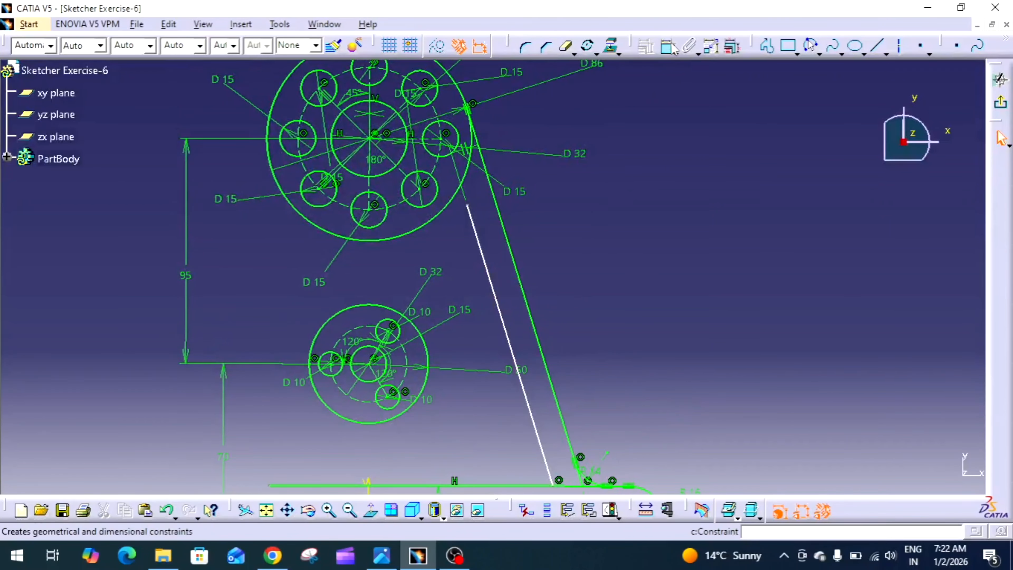
{"action": "left_click", "coordinate": [516, 260]}
{"action": "left_click", "coordinate": [491, 276]}
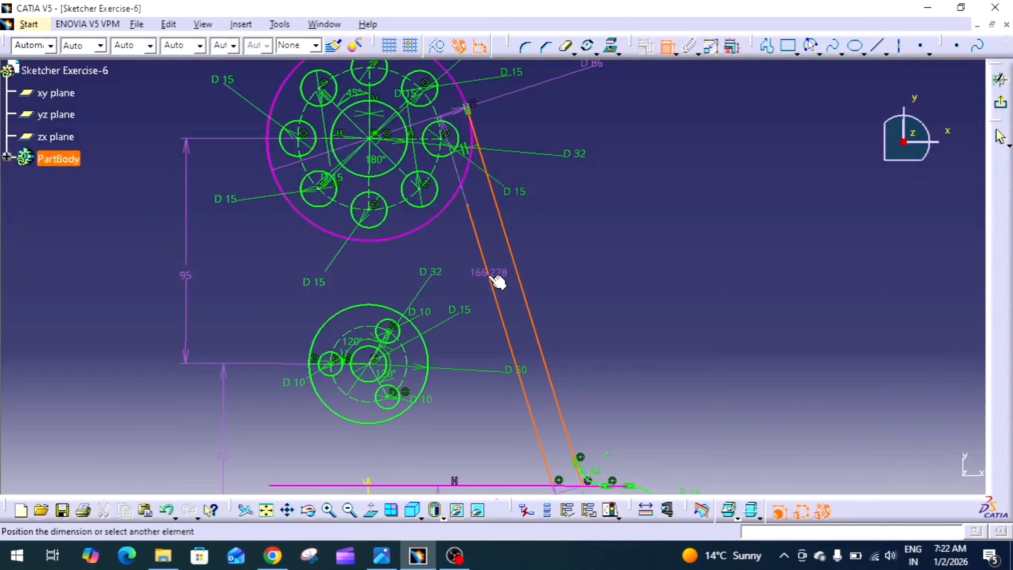
{"action": "left_click", "coordinate": [499, 268]}
{"action": "double_click", "coordinate": [501, 269]}
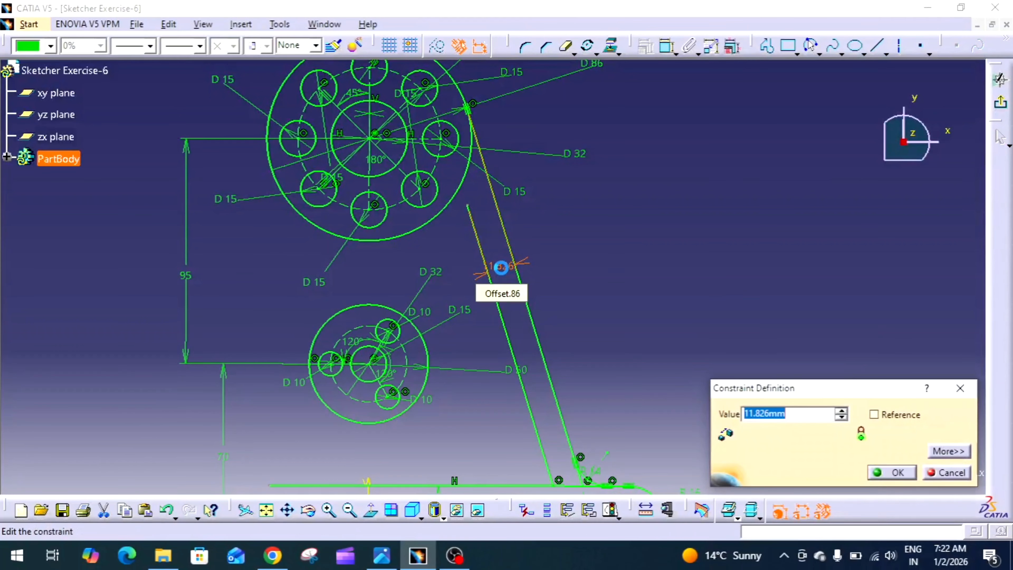
{"action": "key", "text": "Return"}
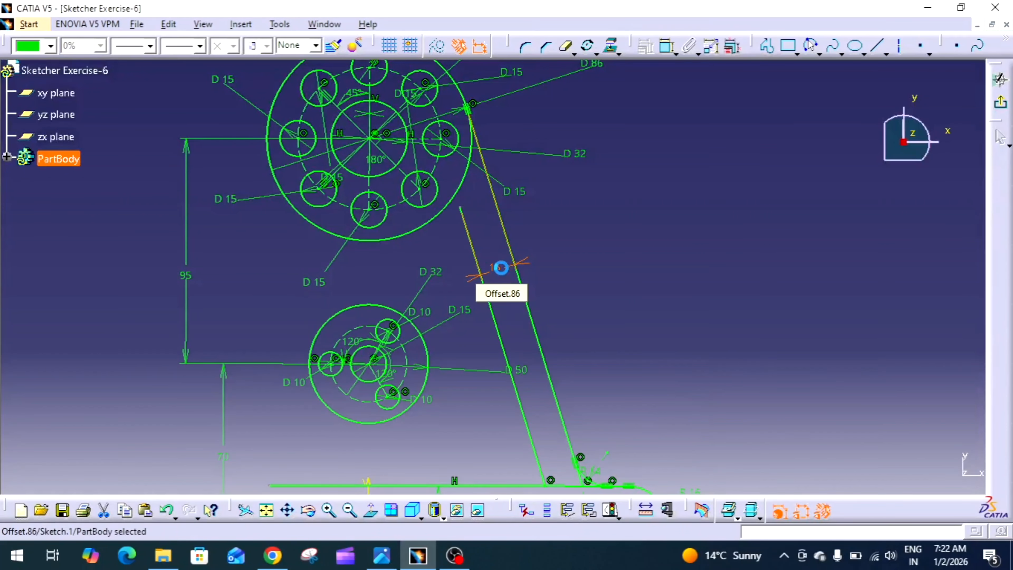
Step: Quick-trim the piece of the flange's upper line between the two slanted lines
{"action": "mouse_move", "coordinate": [769, 276]}
{"action": "middle_mouse_down"}
{"action": "mouse_move", "coordinate": [752, 265]}
{"action": "mouse_move", "coordinate": [756, 236]}
{"action": "middle_mouse_up"}
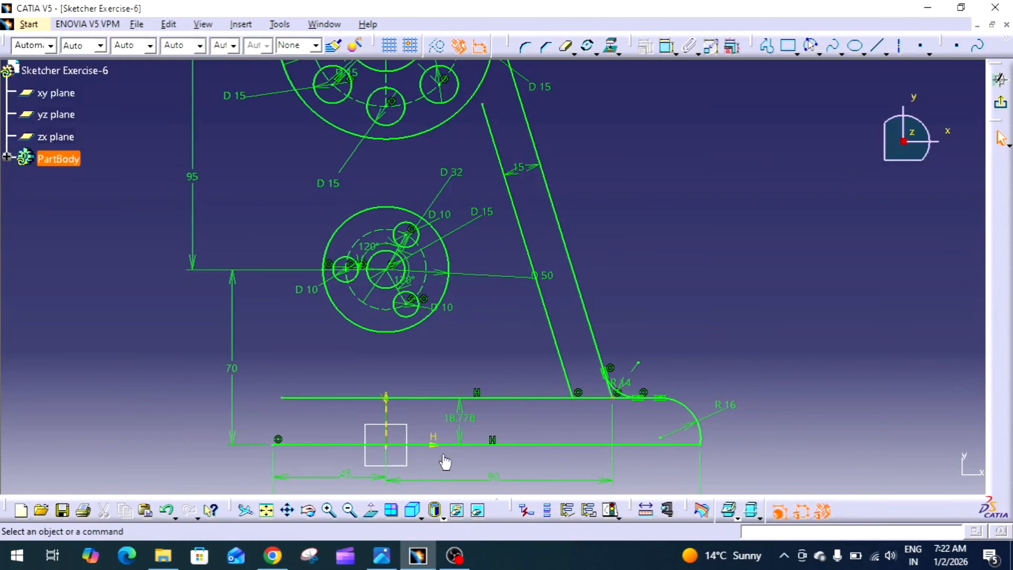
{"action": "left_click", "coordinate": [565, 50]}
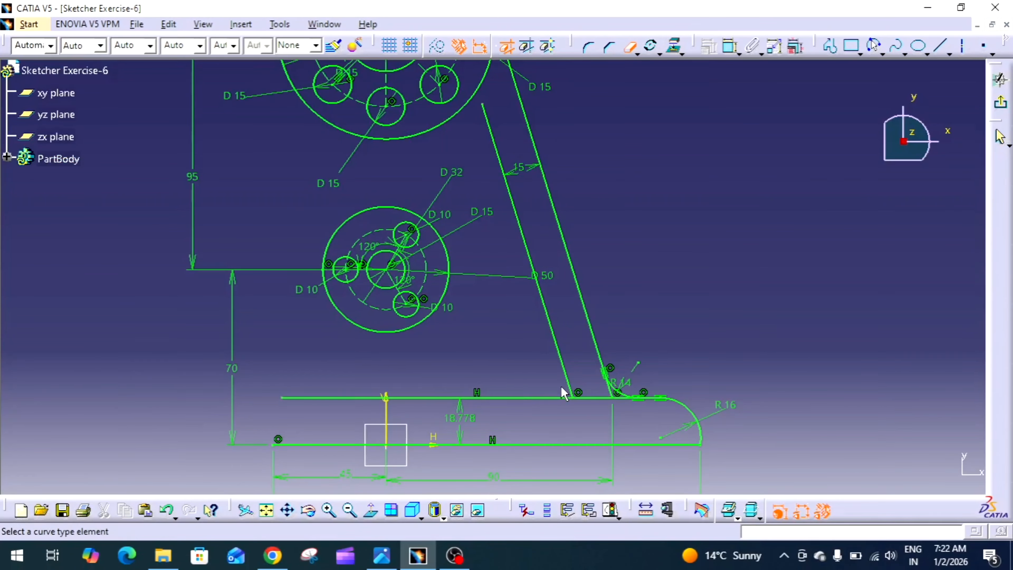
{"action": "left_click", "coordinate": [592, 398]}
{"action": "middle_click_drag", "start_coordinate": [634, 404], "coordinate": [616, 211]}
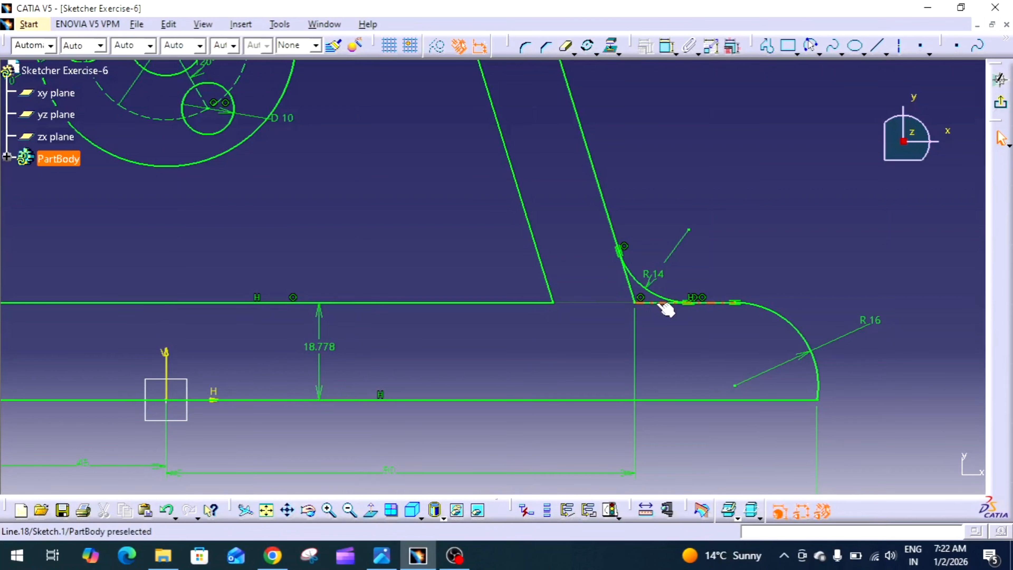
Step: Try to quick-trim the outer slanted line and the flange's upper line back to the 14 mm corner arc, and undo both trims
{"action": "left_click", "coordinate": [628, 287]}
{"action": "left_click", "coordinate": [753, 176]}
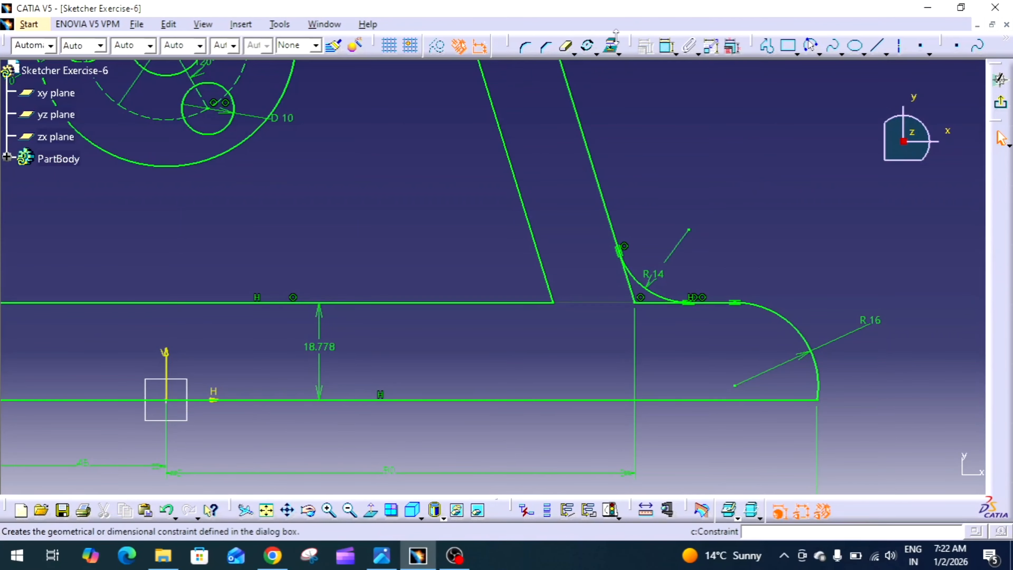
{"action": "left_click", "coordinate": [566, 47]}
{"action": "left_click", "coordinate": [637, 295]}
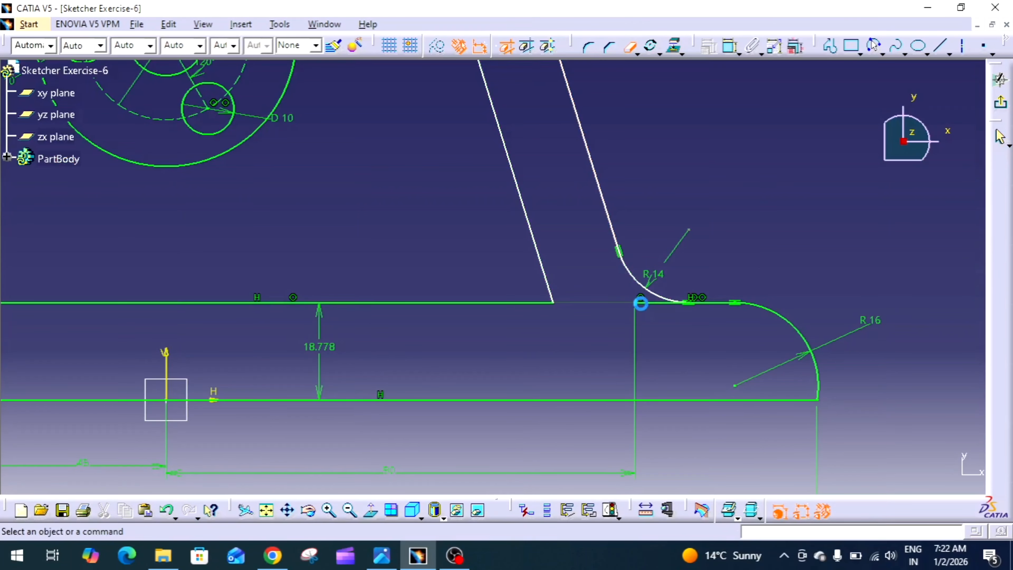
{"action": "middle_click_drag", "start_coordinate": [657, 313], "coordinate": [494, 279]}
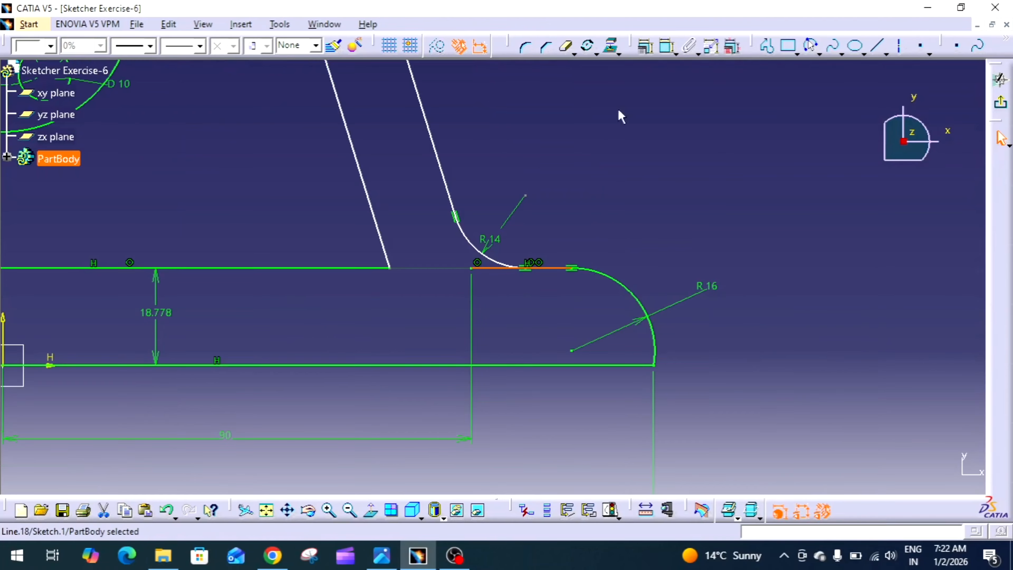
{"action": "left_click", "coordinate": [566, 47]}
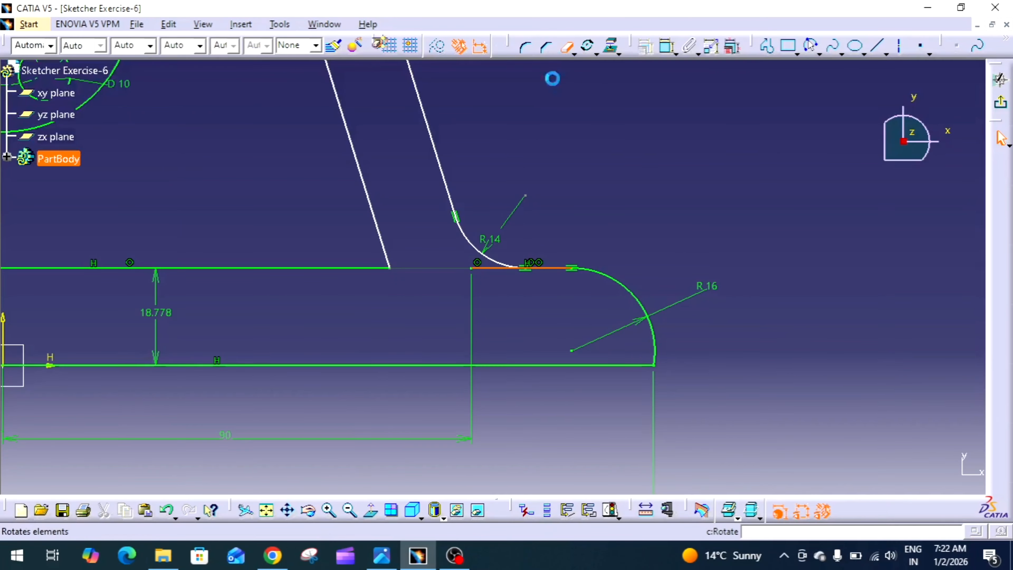
{"action": "left_click", "coordinate": [494, 268]}
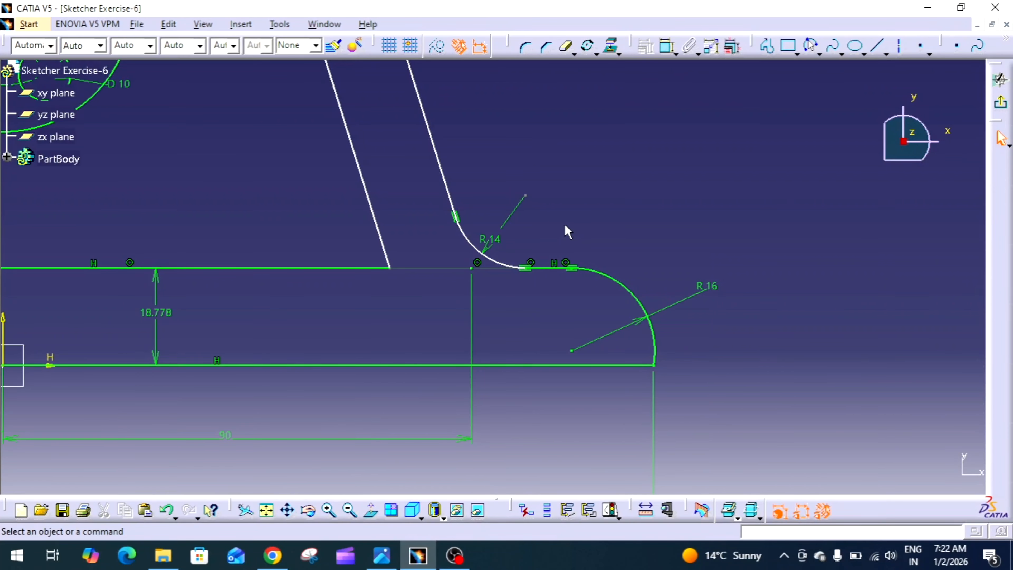
{"action": "key", "text": "ctrl+z"}
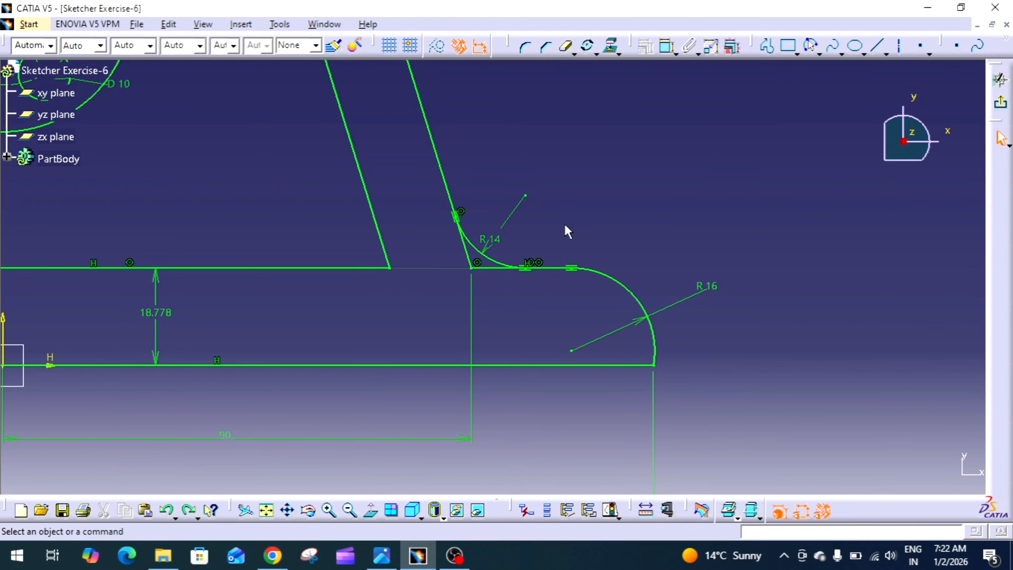
Step: Check the reference drawing and draw an upright rib line from the flange's upper line to the 50 mm circle, right of the vertical axis
{"action": "mouse_move", "coordinate": [566, 229]}
{"action": "middle_mouse_down"}
{"action": "mouse_move", "coordinate": [563, 296]}
{"action": "mouse_move", "coordinate": [613, 400]}
{"action": "middle_mouse_up"}
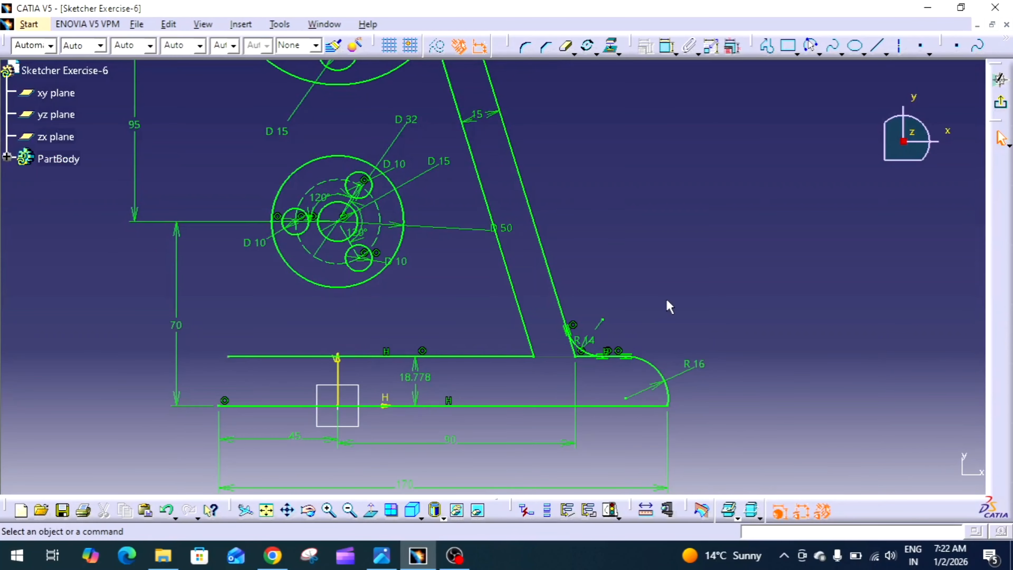
{"action": "mouse_move", "coordinate": [667, 300]}
{"action": "middle_mouse_down"}
{"action": "mouse_move", "coordinate": [676, 274]}
{"action": "mouse_move", "coordinate": [642, 287]}
{"action": "mouse_move", "coordinate": [670, 250]}
{"action": "mouse_move", "coordinate": [651, 355]}
{"action": "middle_mouse_up"}
{"action": "left_click", "coordinate": [382, 554]}
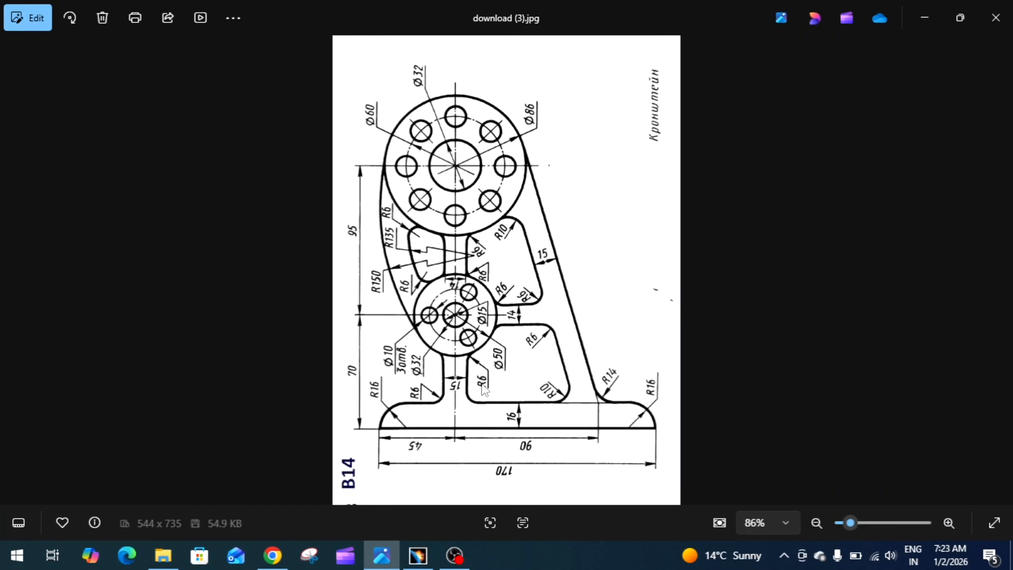
{"action": "left_click", "coordinate": [418, 554]}
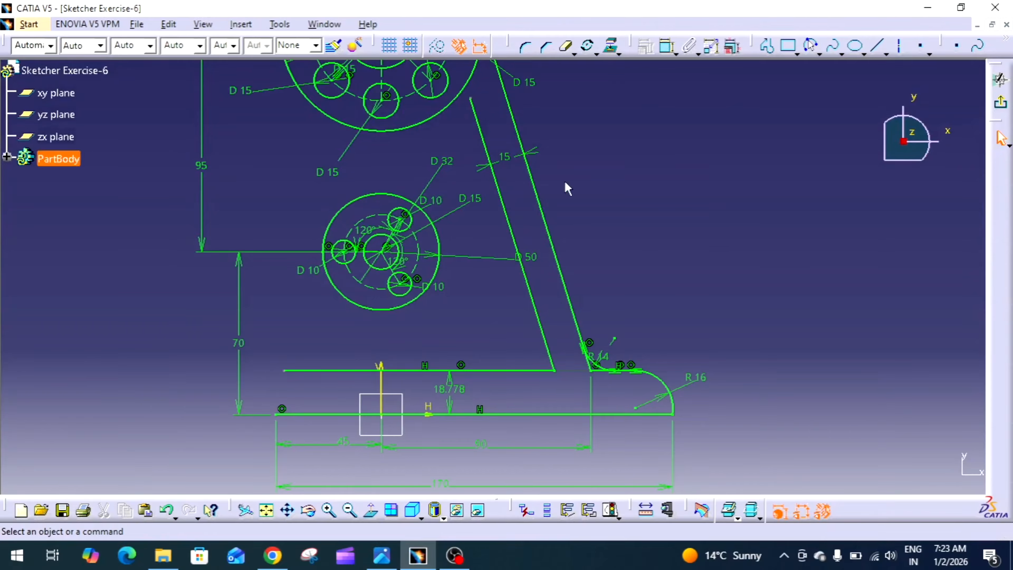
{"action": "left_click", "coordinate": [765, 45]}
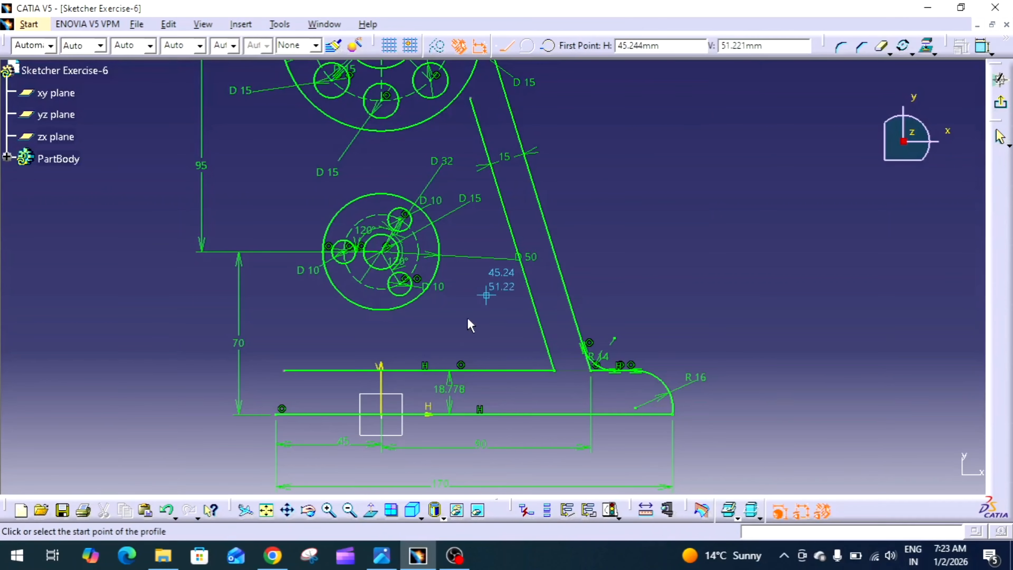
{"action": "left_click", "coordinate": [400, 370]}
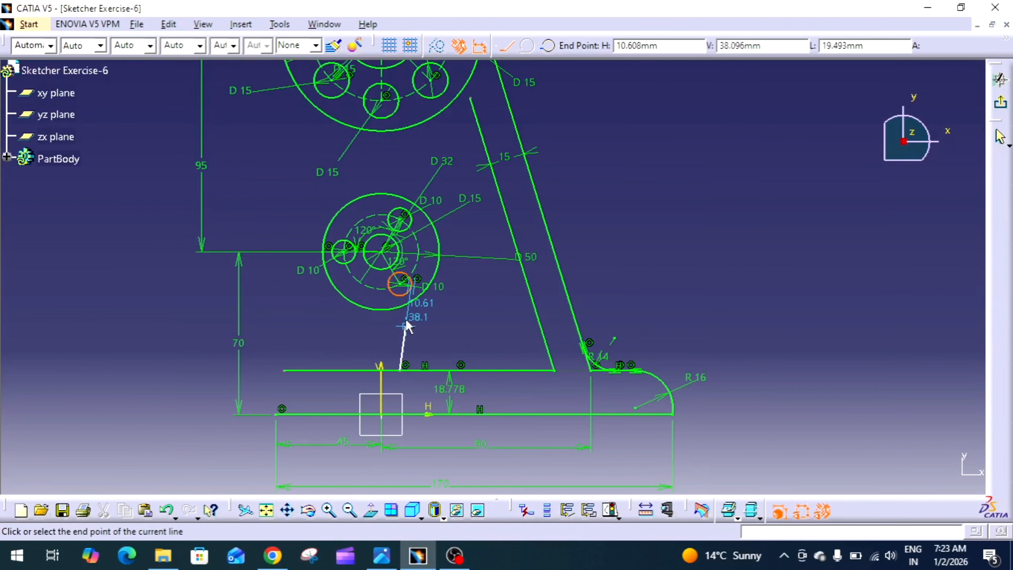
{"action": "left_click", "coordinate": [400, 307]}
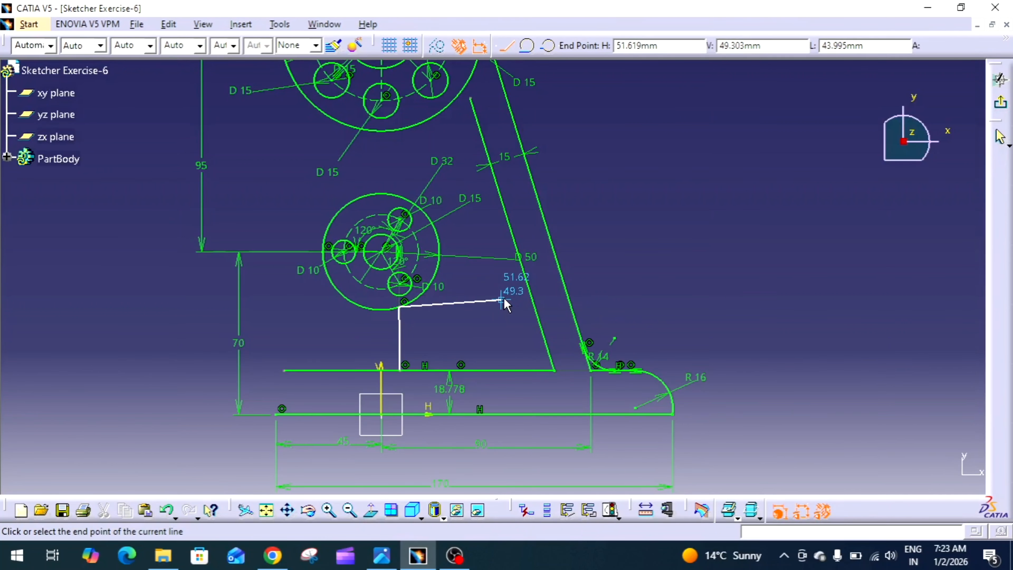
{"action": "key", "text": "Escape"}
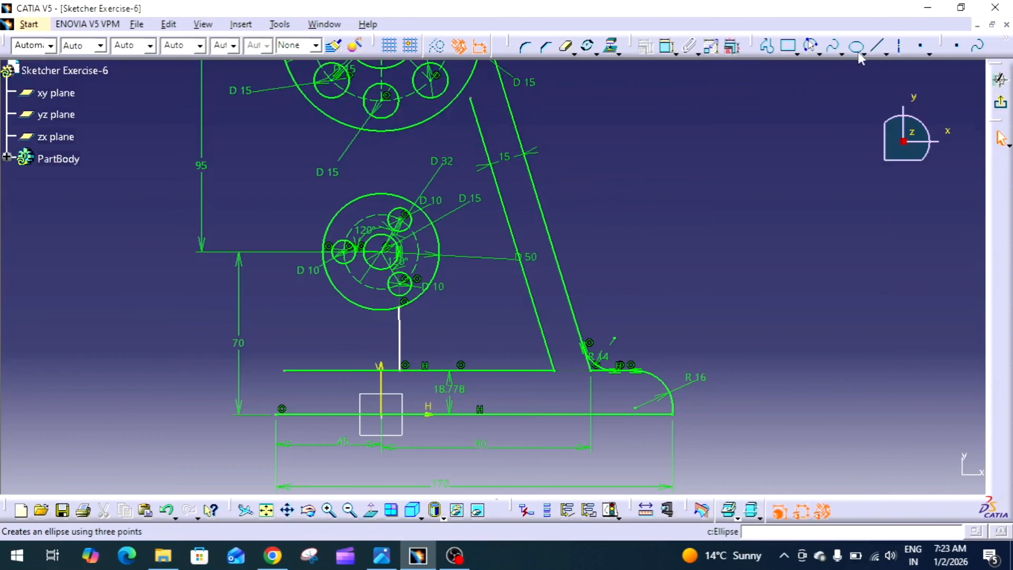
Step: Draw a second upright rib line from the flange's upper line to the 50 mm circle, left of the vertical axis
{"action": "left_click", "coordinate": [877, 45]}
{"action": "left_click", "coordinate": [358, 371]}
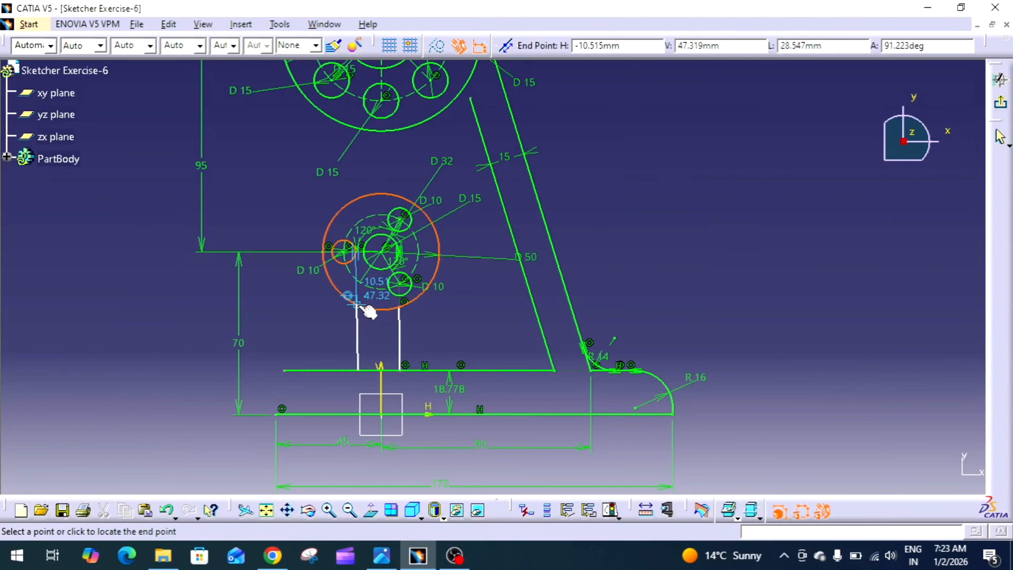
{"action": "middle_click_drag", "start_coordinate": [356, 316], "coordinate": [397, 182]}
{"action": "middle_click_drag", "start_coordinate": [279, 300], "coordinate": [500, 219]}
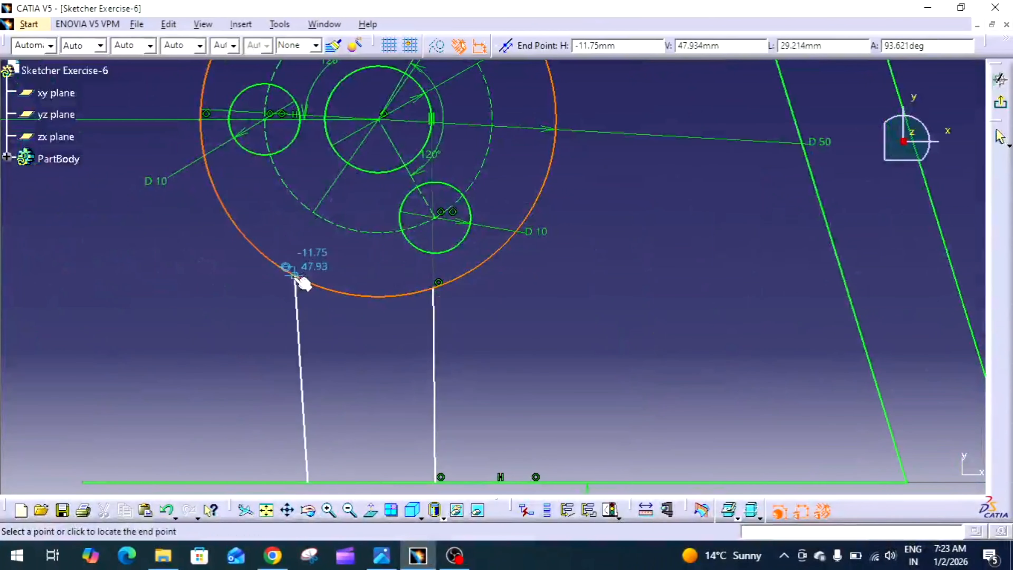
{"action": "left_click", "coordinate": [313, 281]}
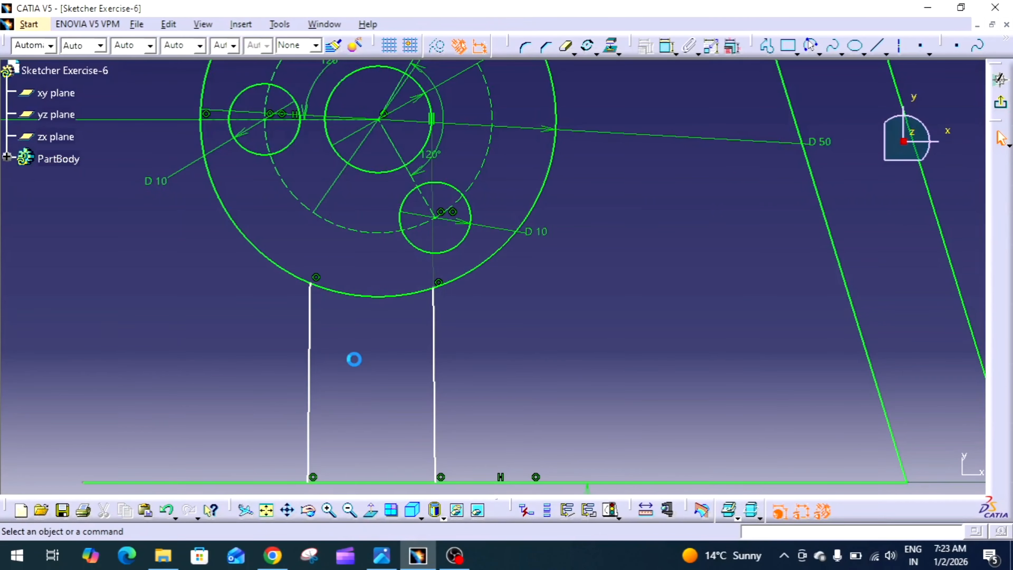
Step: Delete the unwanted tangency constraint between the right rib line and the 15 mm circle
{"action": "middle_click_drag", "start_coordinate": [356, 370], "coordinate": [380, 384]}
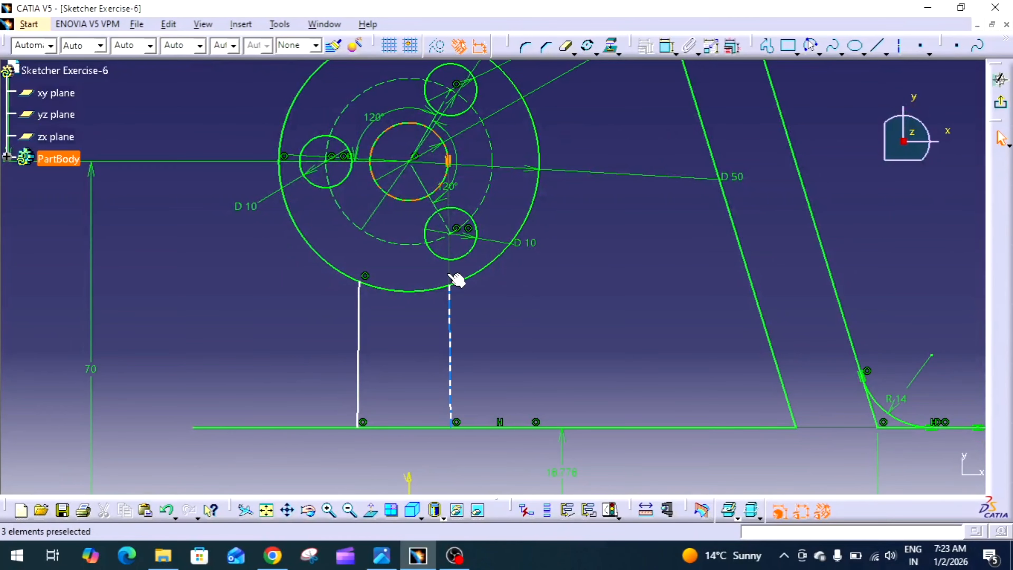
{"action": "left_click", "coordinate": [454, 278]}
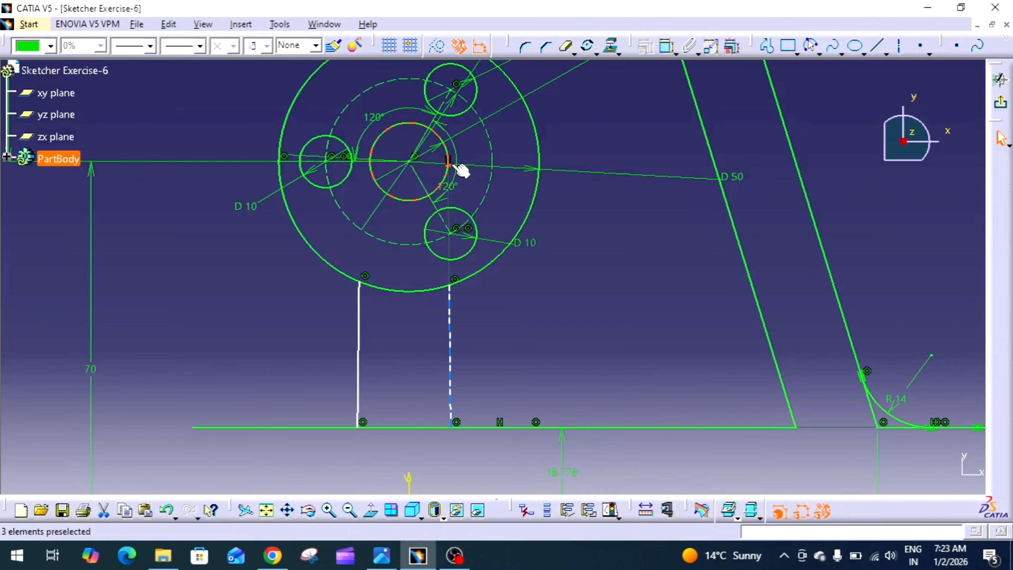
{"action": "right_click", "coordinate": [451, 266]}
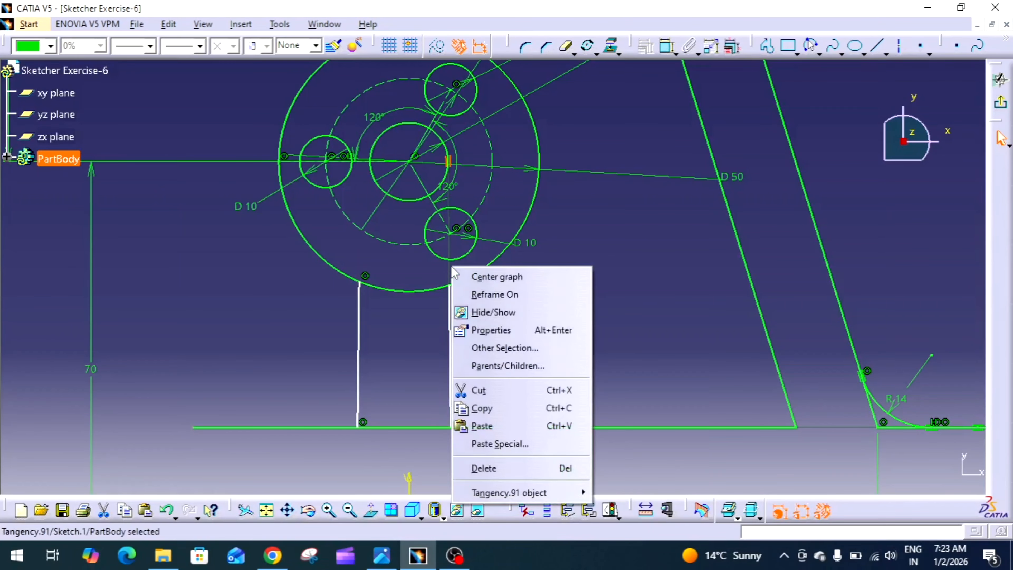
{"action": "left_click", "coordinate": [509, 466]}
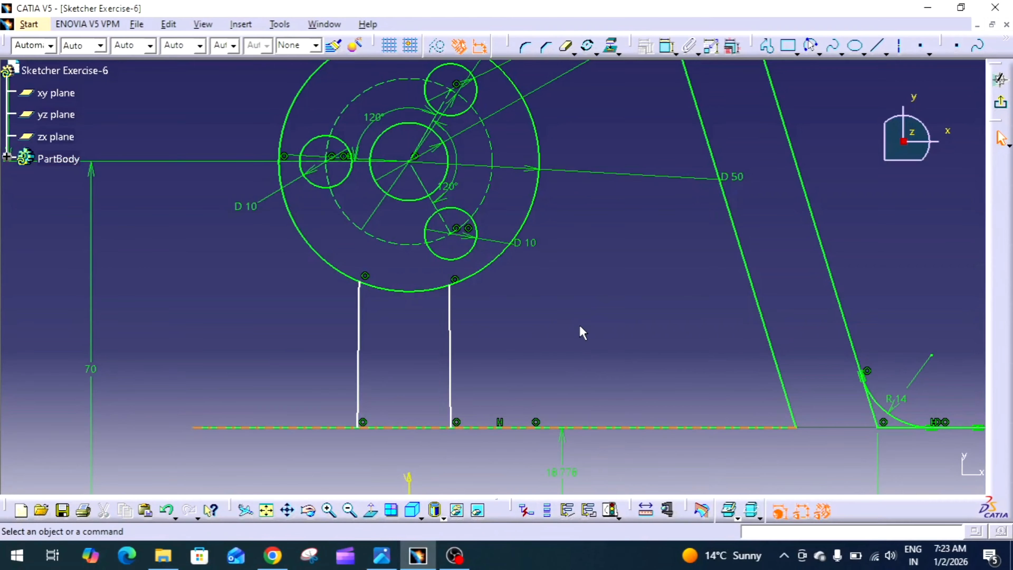
Step: Constrain the two upright rib lines to be symmetric about the sketch's vertical axis
{"action": "middle_click_drag", "start_coordinate": [579, 324], "coordinate": [574, 363], "text": "ctrl"}
{"action": "left_click", "coordinate": [667, 47]}
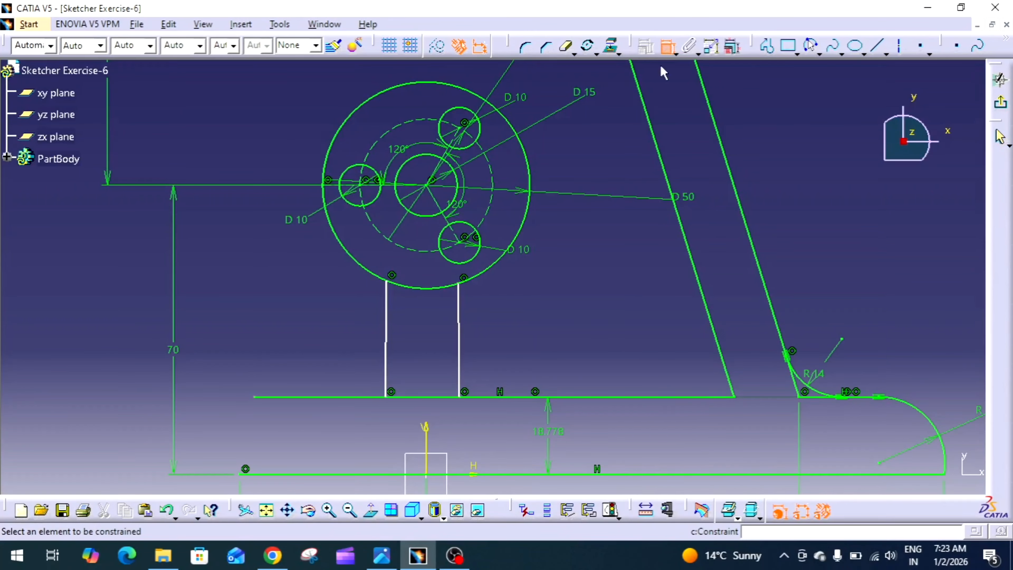
{"action": "left_click", "coordinate": [459, 357]}
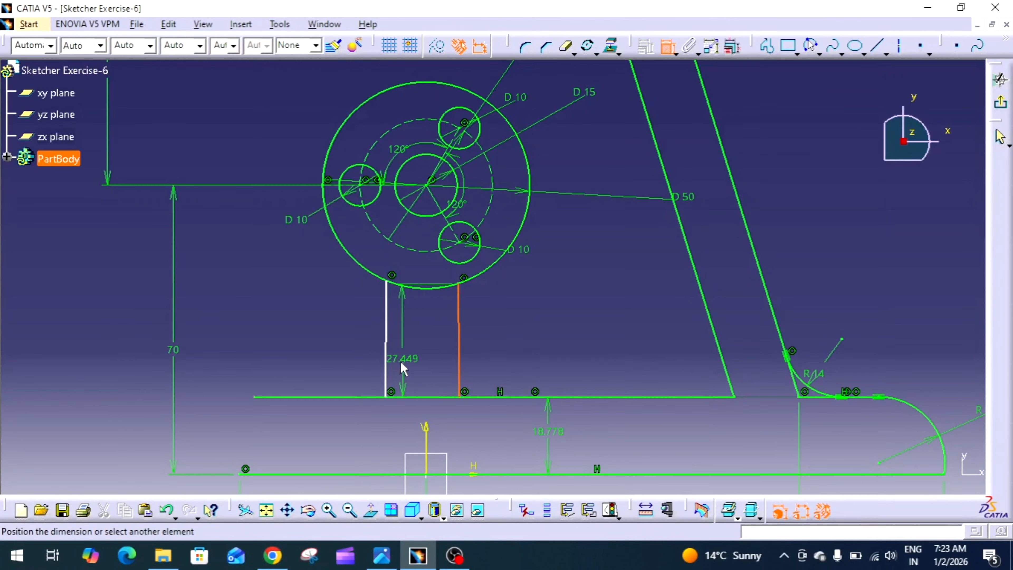
{"action": "left_click", "coordinate": [387, 364]}
{"action": "right_click", "coordinate": [422, 340]}
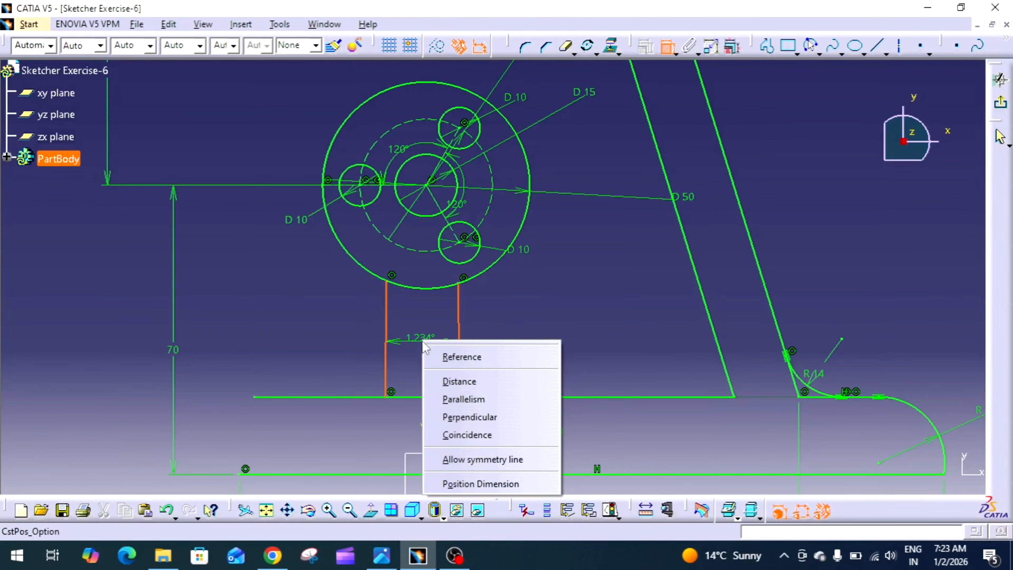
{"action": "left_click", "coordinate": [480, 459]}
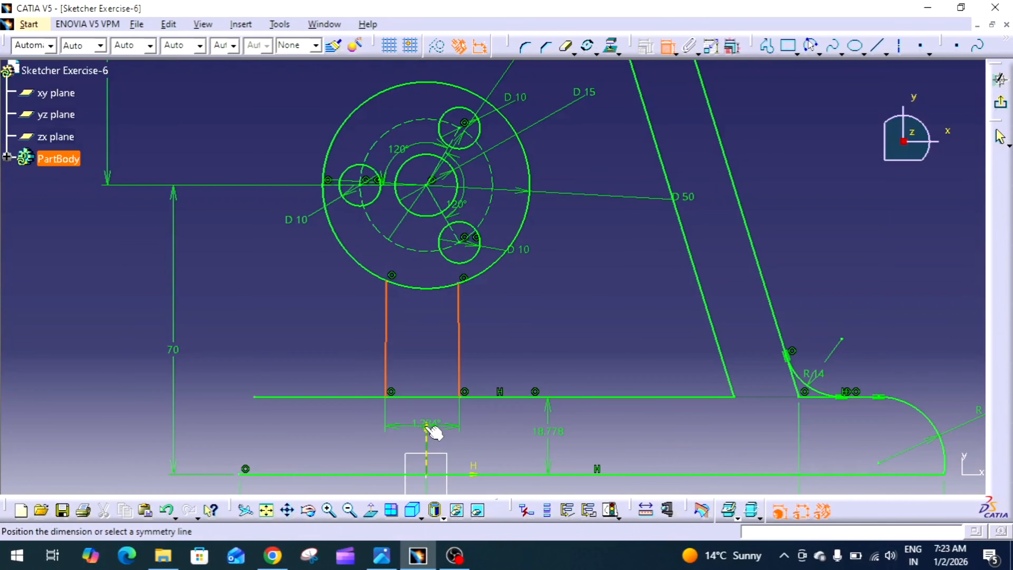
{"action": "left_click", "coordinate": [426, 428]}
{"action": "middle_click_drag", "start_coordinate": [508, 366], "coordinate": [511, 373]}
{"action": "left_click", "coordinate": [511, 360]}
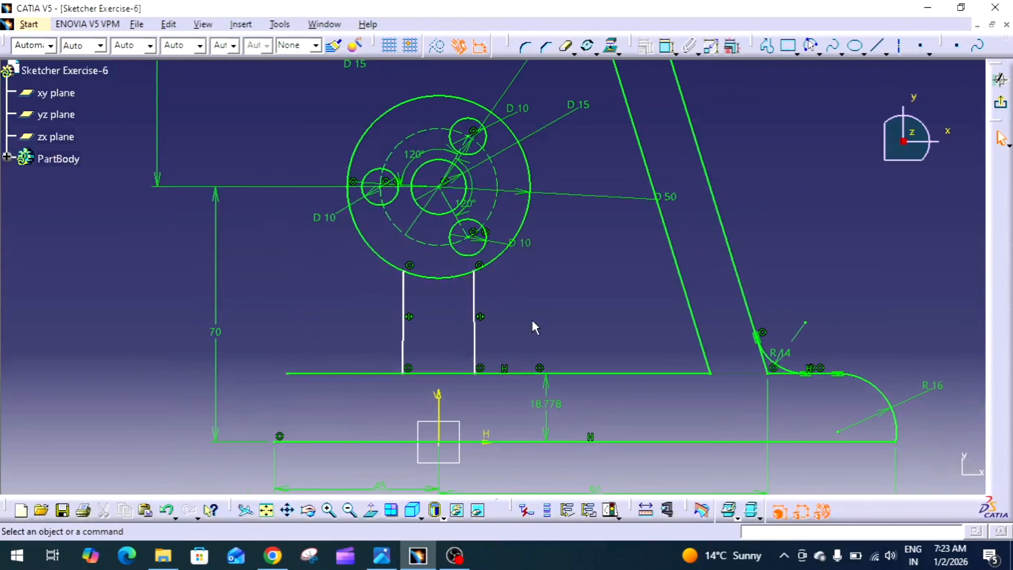
{"action": "left_click", "coordinate": [371, 511]}
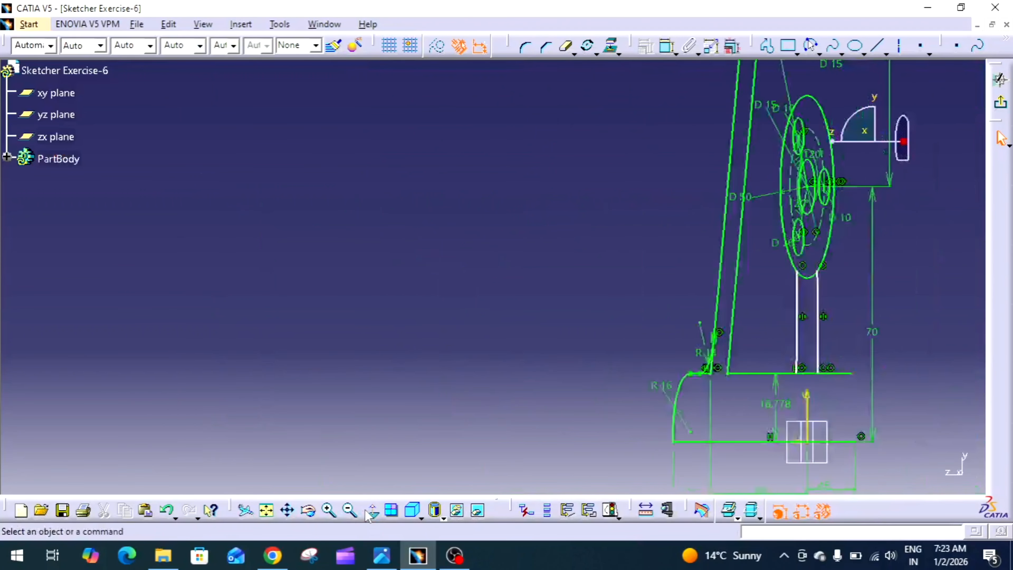
{"action": "left_click", "coordinate": [371, 511]}
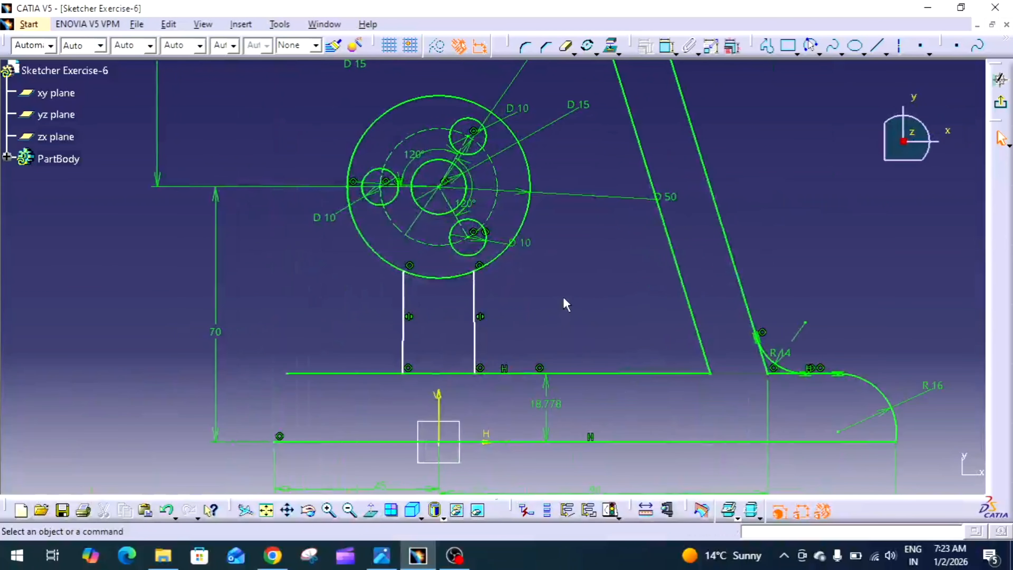
Step: Dimension the distance between the two vertical rib lines below the 50 mm circle and set it to 15 mm
{"action": "left_click", "coordinate": [667, 46]}
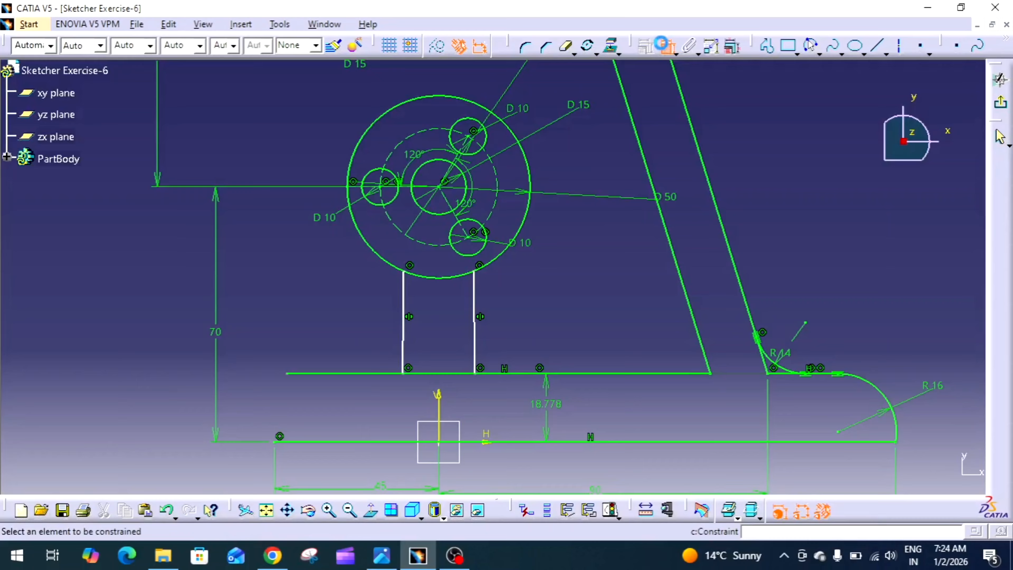
{"action": "left_click", "coordinate": [404, 331]}
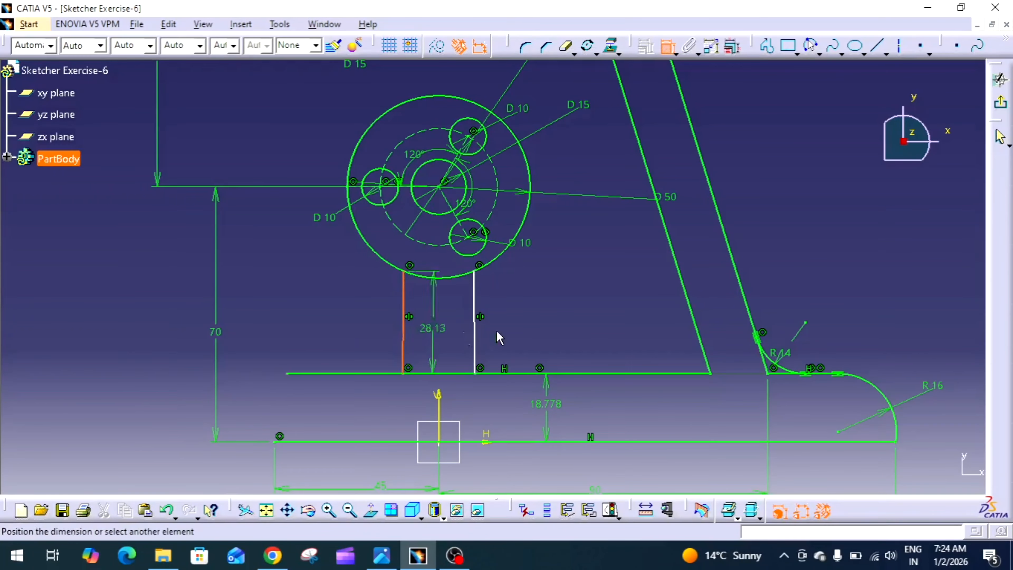
{"action": "left_click", "coordinate": [474, 336]}
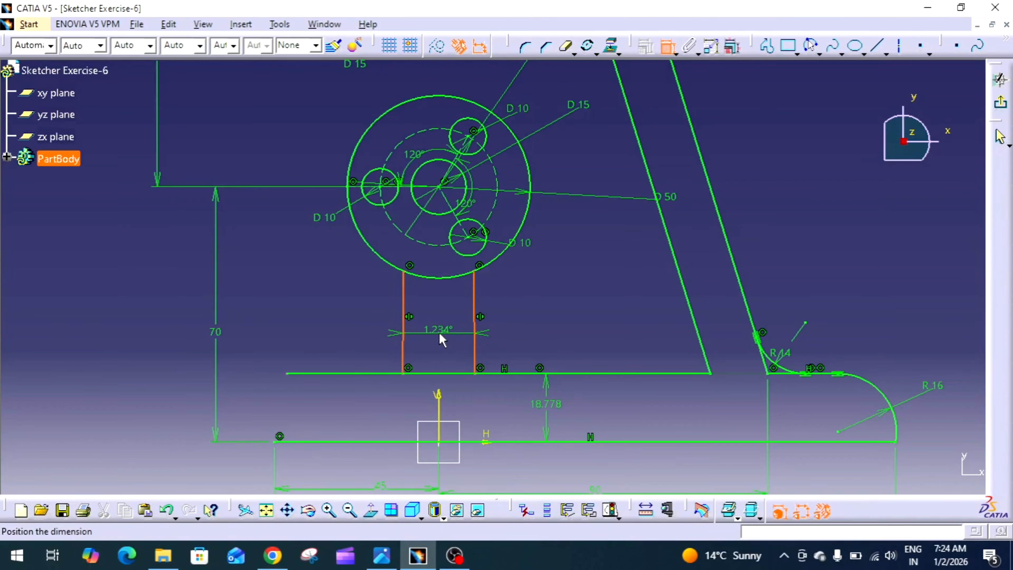
{"action": "right_click", "coordinate": [440, 335]}
{"action": "left_click", "coordinate": [472, 375]}
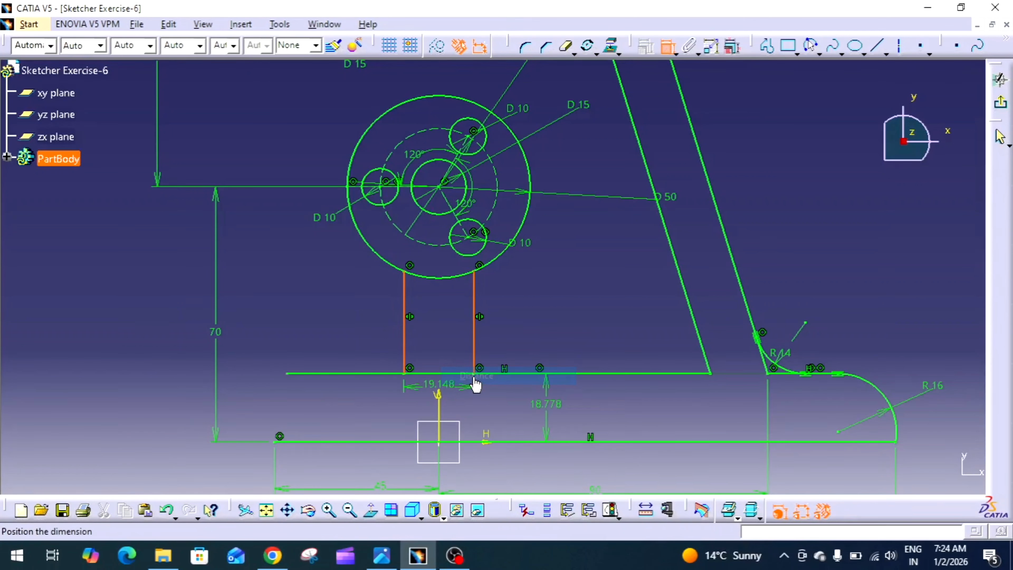
{"action": "left_click", "coordinate": [436, 328]}
{"action": "double_click", "coordinate": [443, 329]}
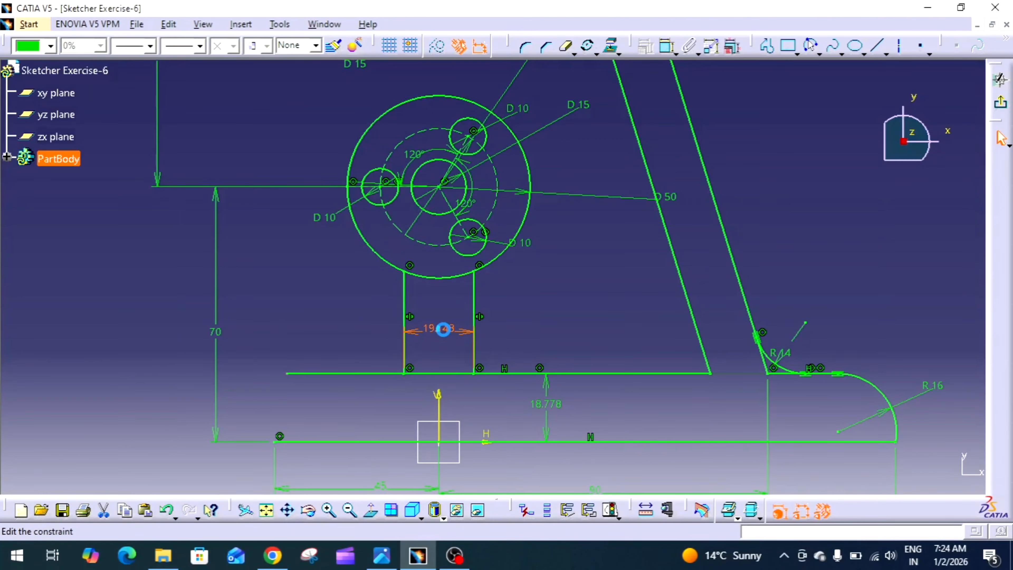
{"action": "key", "text": "Return"}
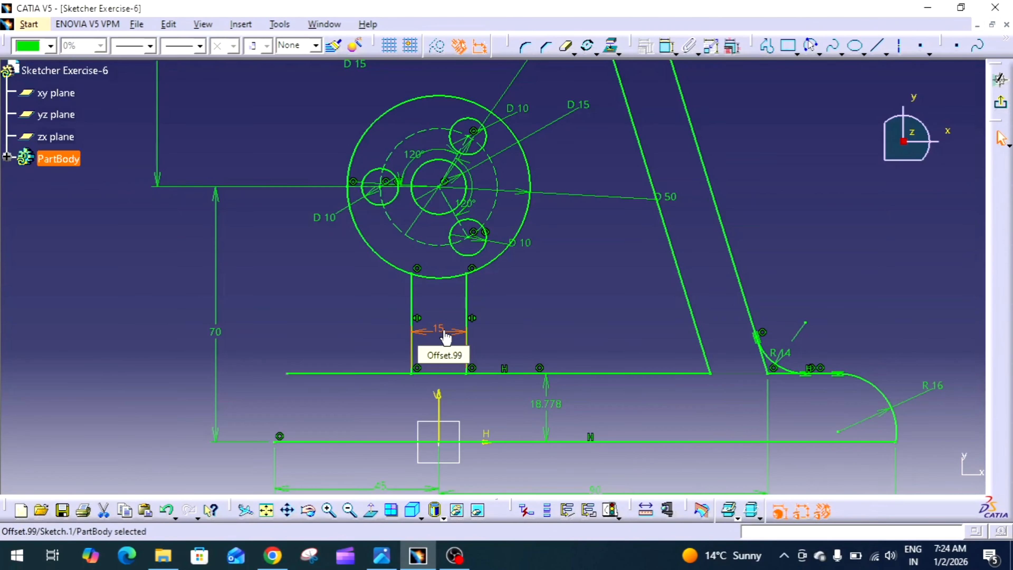
{"action": "left_click", "coordinate": [548, 318]}
Step: Quick Trim the horizontal base line's segment between the two vertical rib lines
{"action": "mouse_move", "coordinate": [547, 317]}
{"action": "middle_mouse_down"}
{"action": "mouse_move", "coordinate": [544, 342]}
{"action": "mouse_move", "coordinate": [502, 355]}
{"action": "middle_mouse_up"}
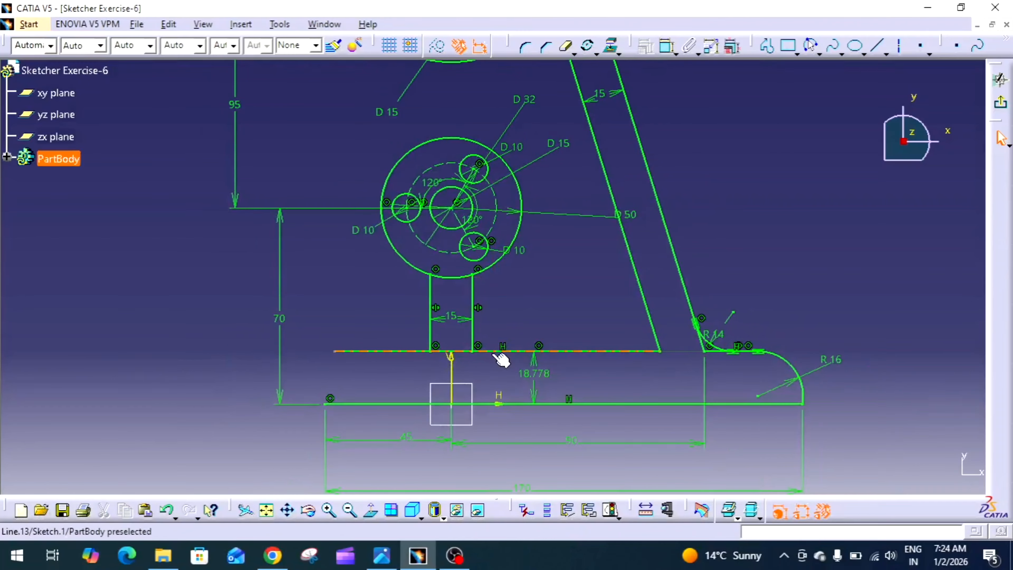
{"action": "left_click", "coordinate": [565, 46]}
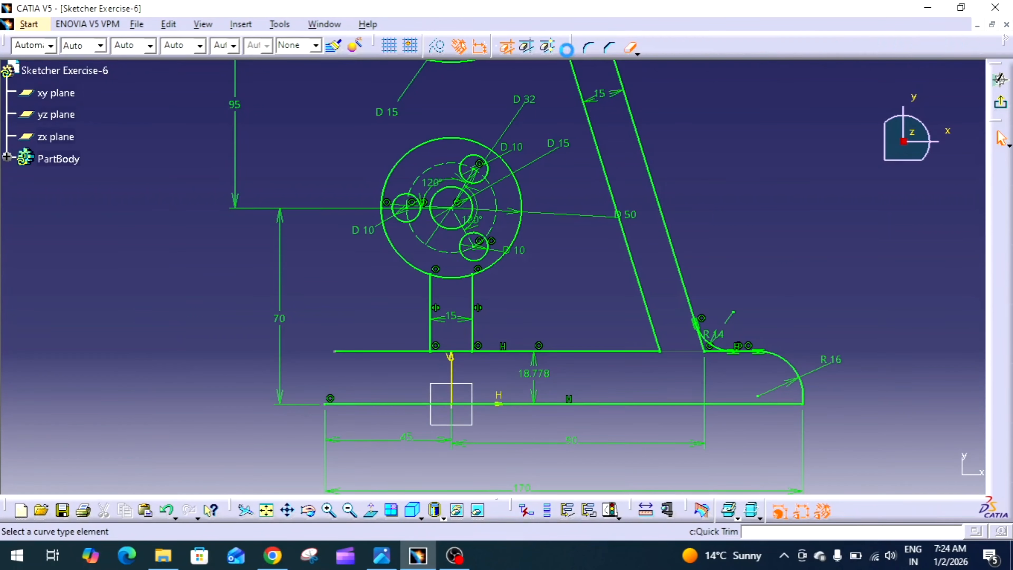
{"action": "left_click", "coordinate": [461, 351]}
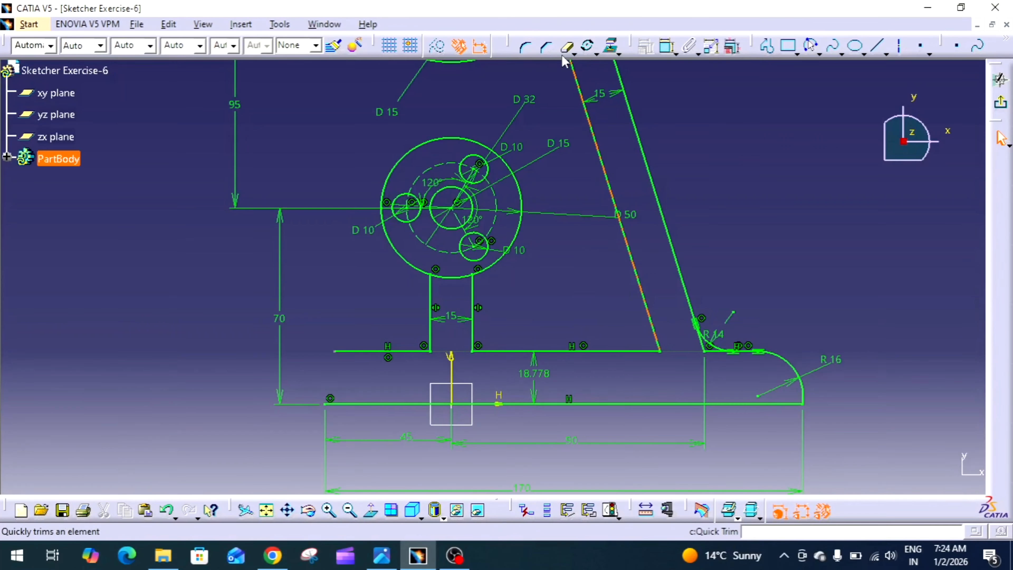
Step: Check the reference drawing, then sketch a three-point arc about 15.7 mm in radius joining the base's bottom and upper lines at the left end
{"action": "left_click", "coordinate": [398, 557]}
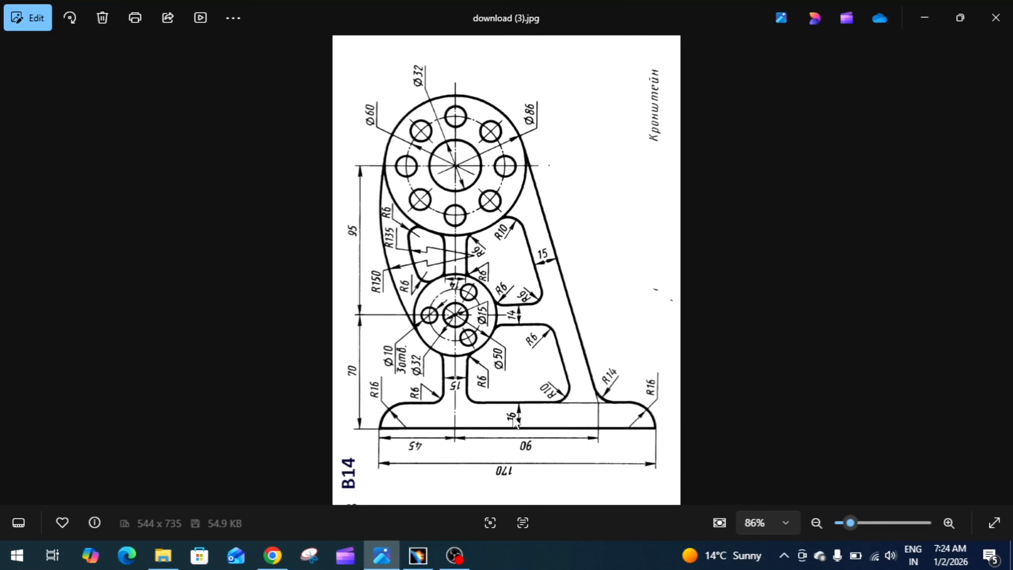
{"action": "left_click", "coordinate": [375, 559]}
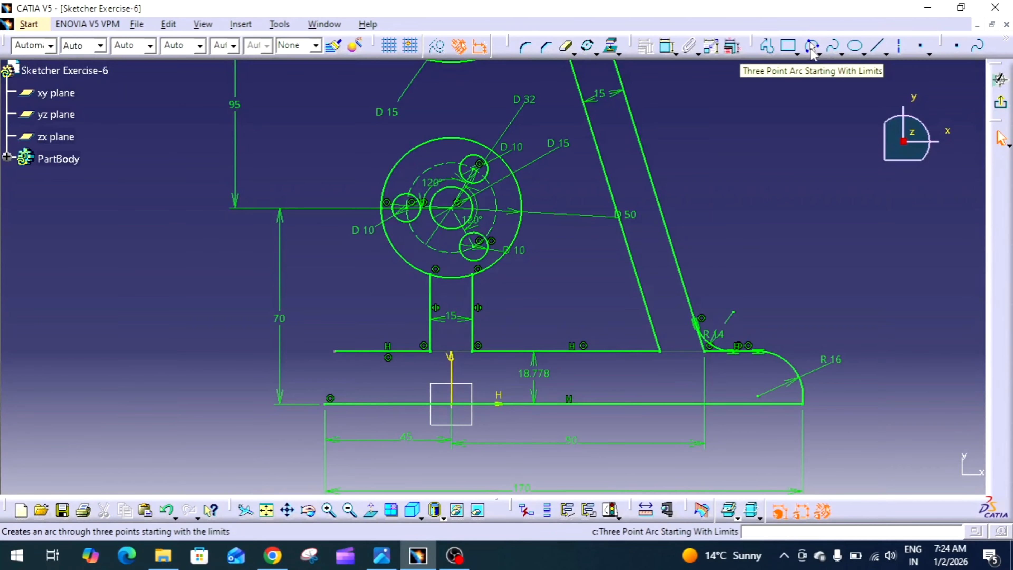
{"action": "left_click", "coordinate": [812, 47]}
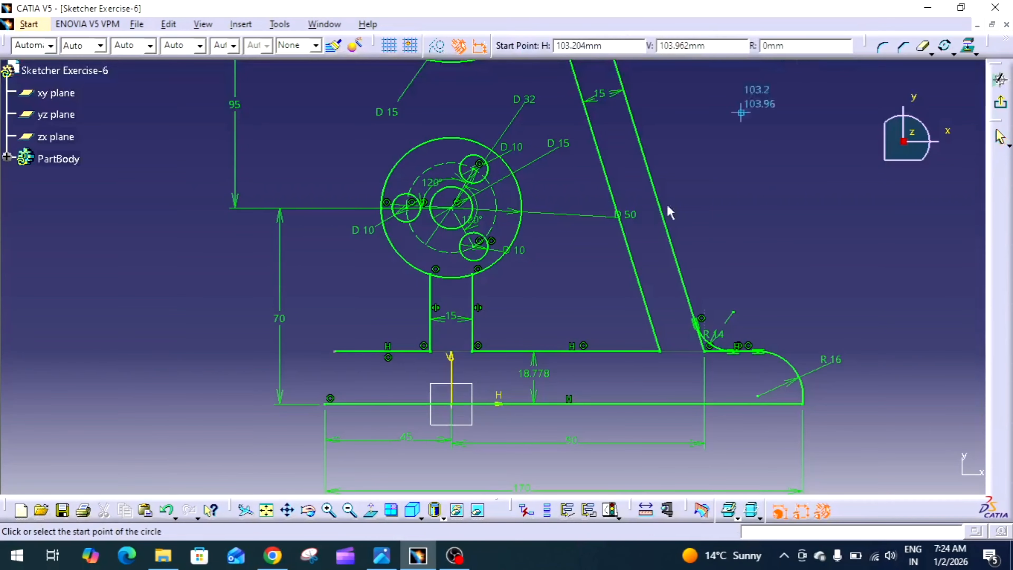
{"action": "left_click", "coordinate": [331, 402]}
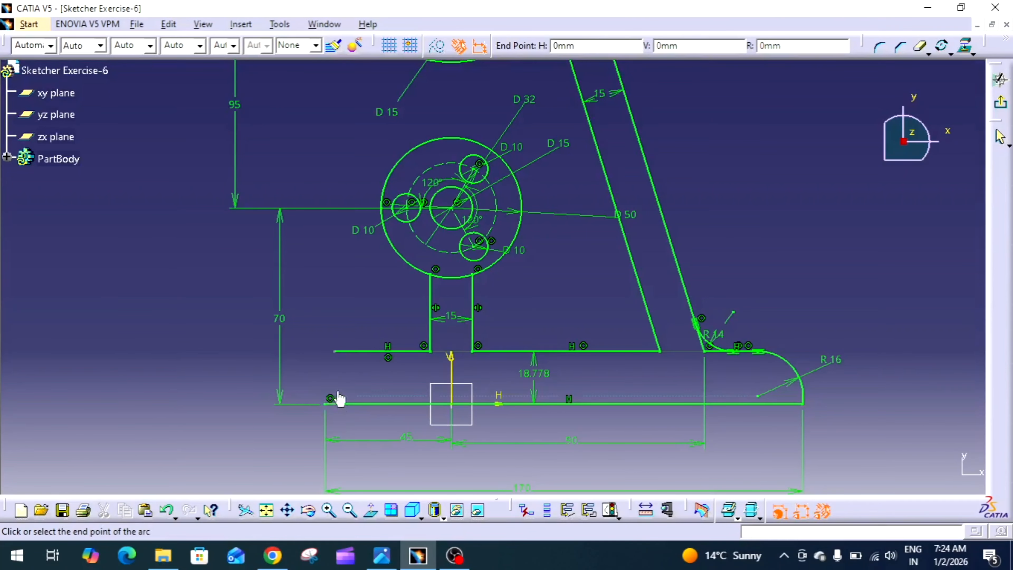
{"action": "left_click", "coordinate": [368, 351]}
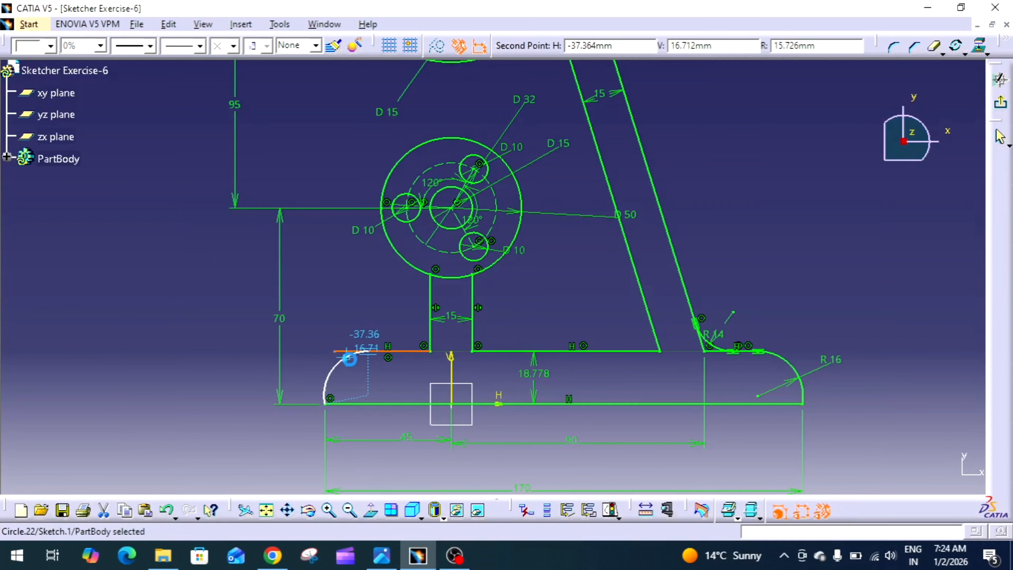
{"action": "left_click", "coordinate": [350, 358]}
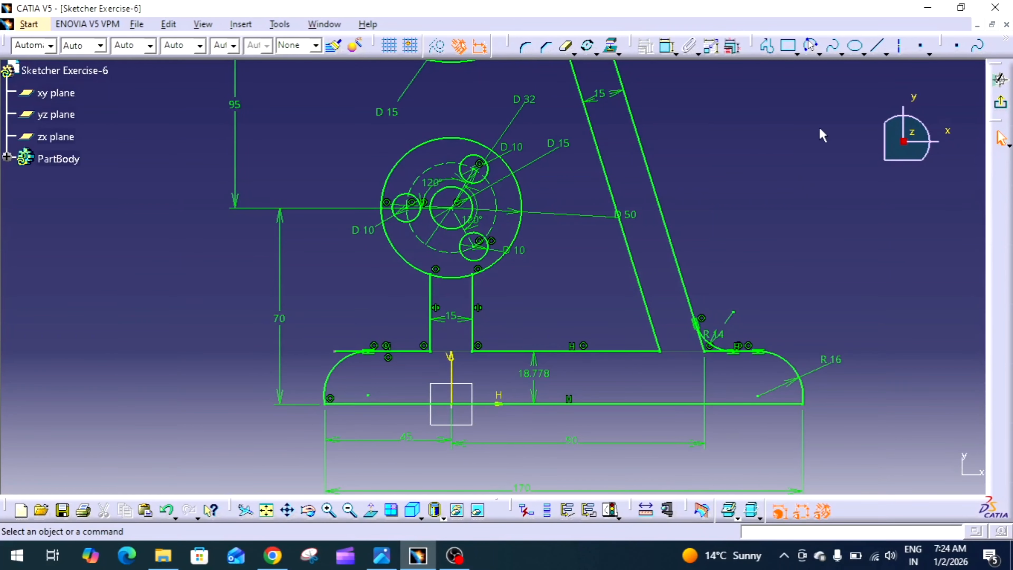
Step: Dimension the radius of the base's left end arc and delete that dimension again
{"action": "left_click", "coordinate": [667, 46]}
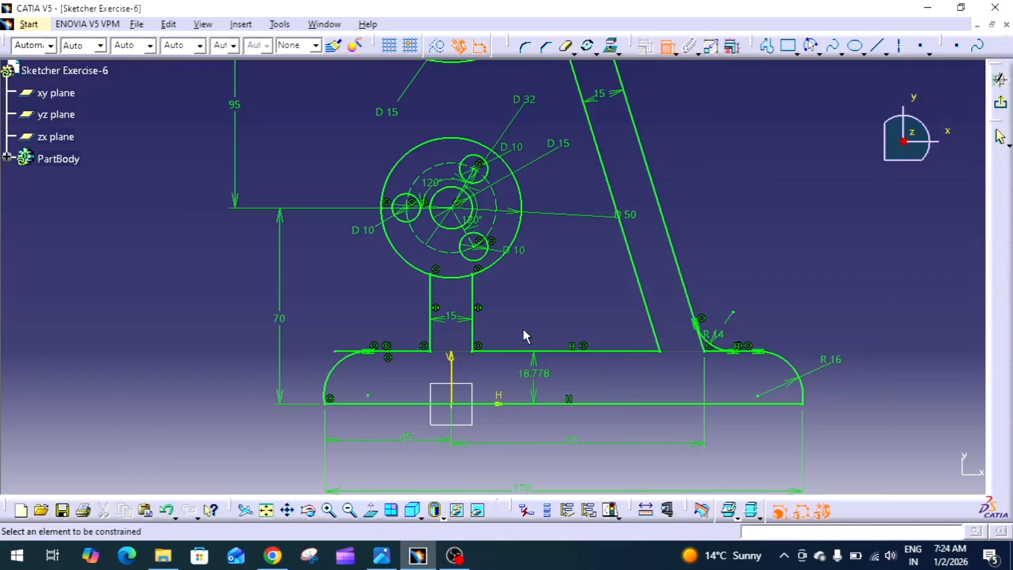
{"action": "left_click", "coordinate": [335, 372]}
{"action": "left_click", "coordinate": [325, 361]}
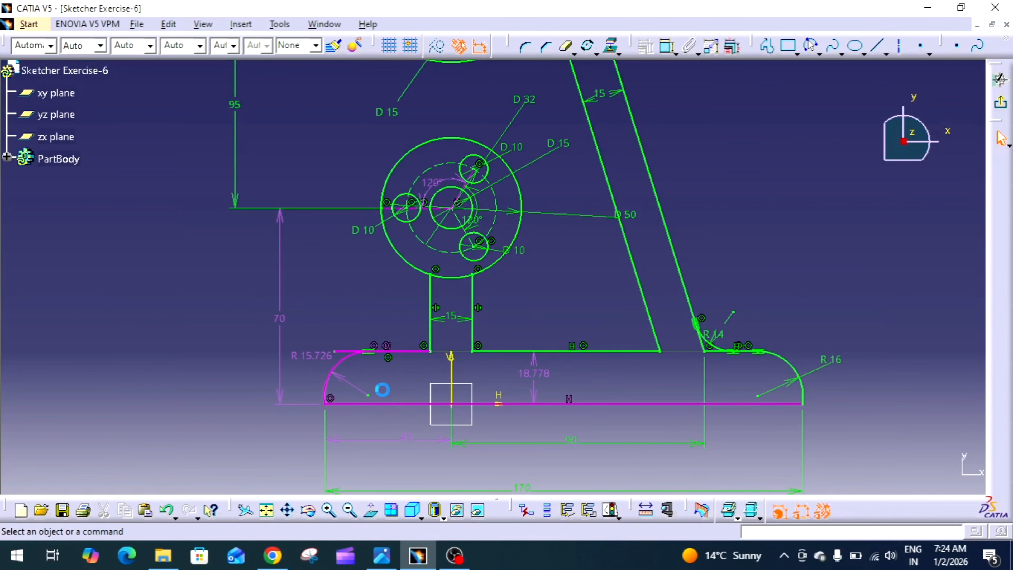
{"action": "left_click", "coordinate": [324, 359]}
{"action": "key", "text": "Delete"}
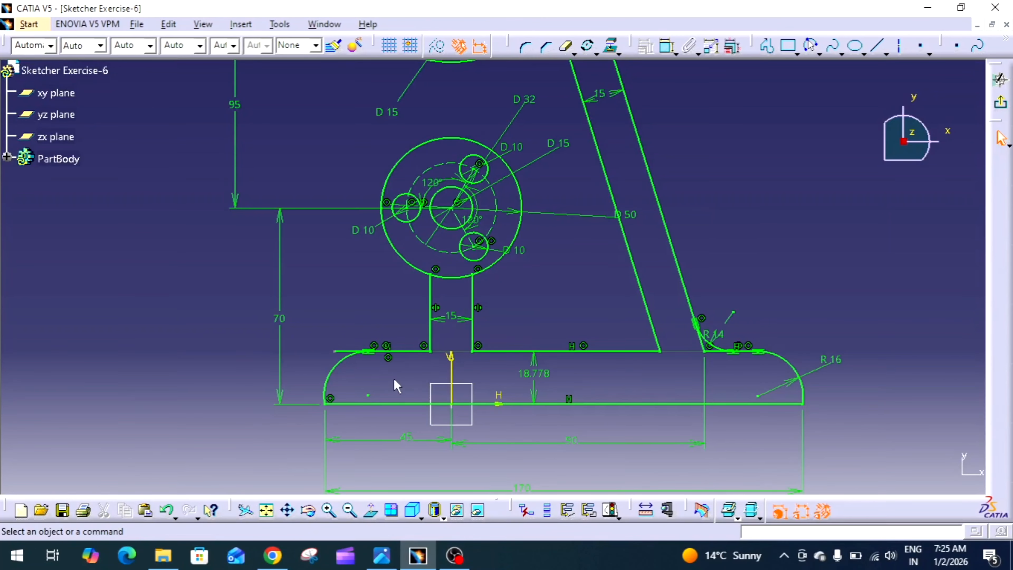
Step: Delete the arc at the base's left end
{"action": "left_click", "coordinate": [368, 351]}
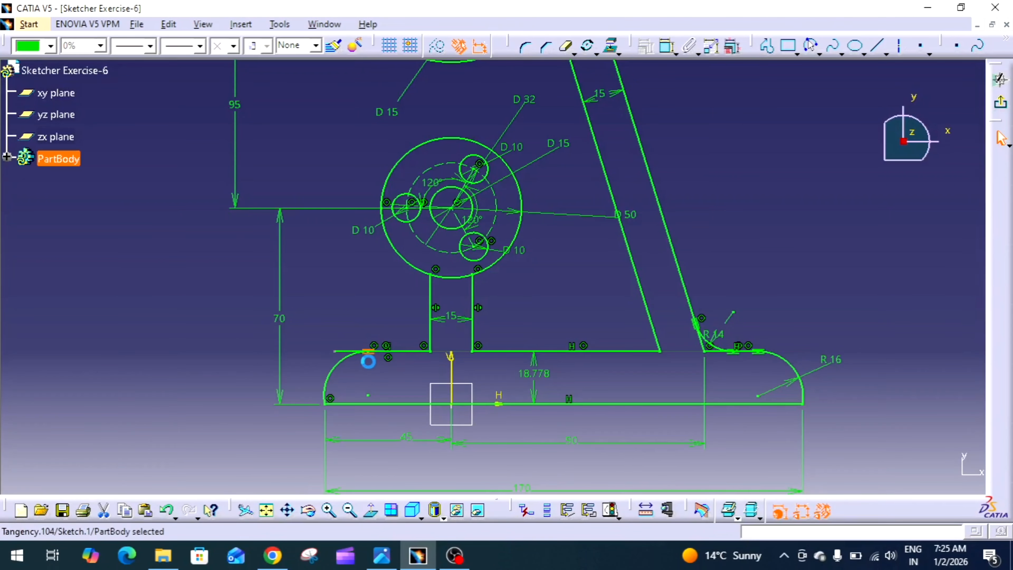
{"action": "left_click", "coordinate": [341, 369]}
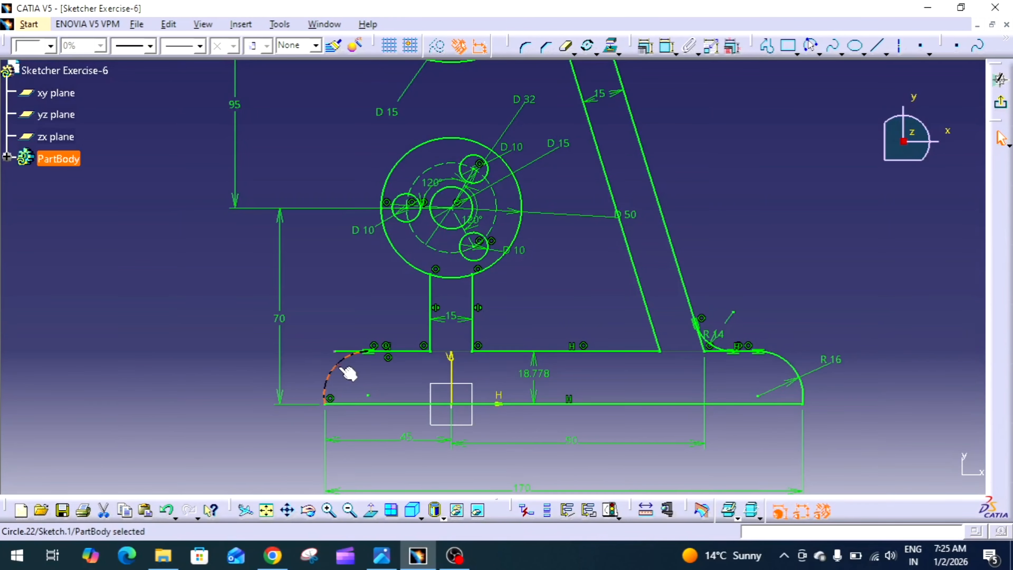
{"action": "key", "text": "Delete"}
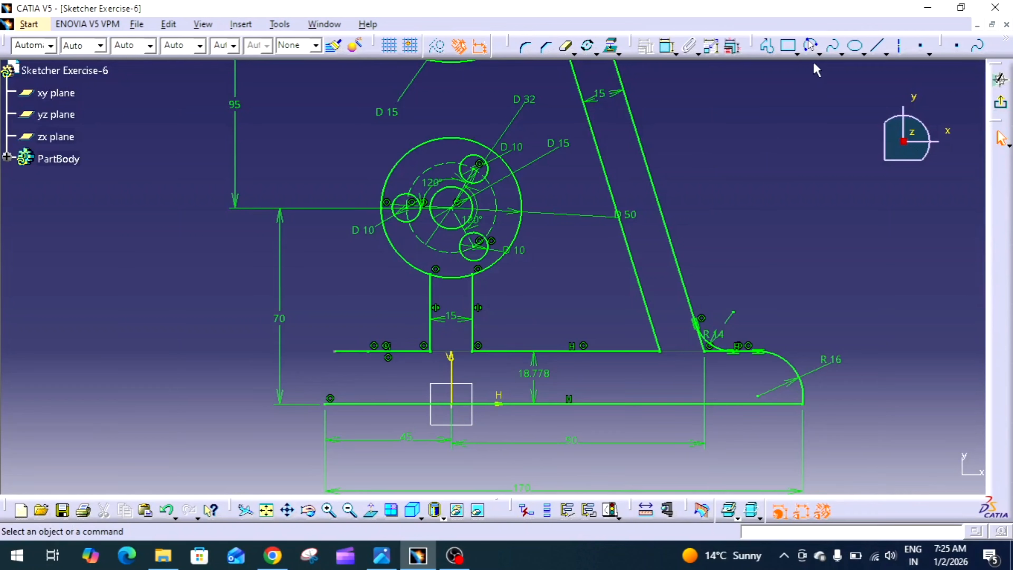
Step: Sketch a new three-point arc about 18.8 mm in radius at the base's left end and delete the old arc's leftover endpoint
{"action": "left_click", "coordinate": [811, 46]}
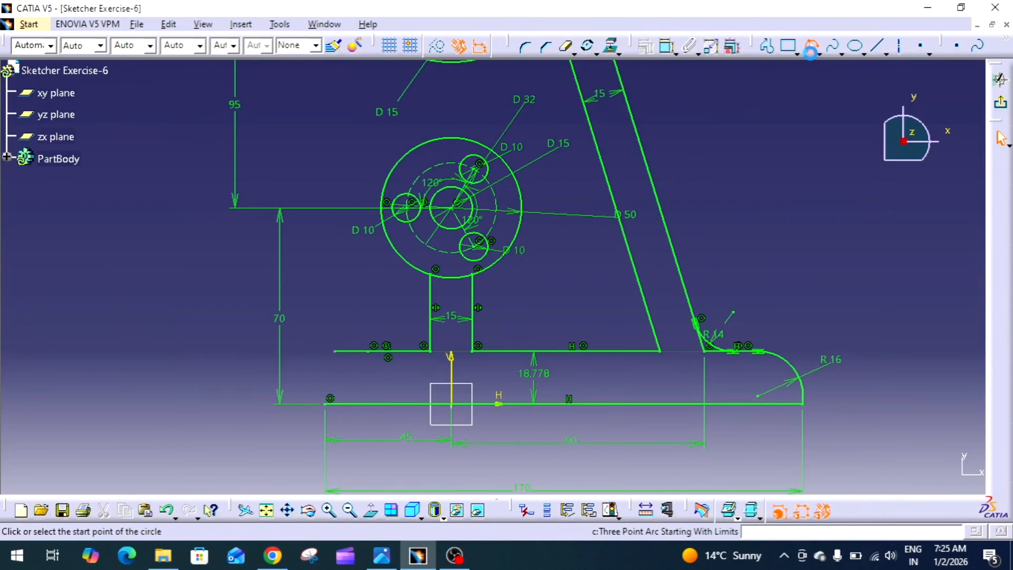
{"action": "left_click", "coordinate": [325, 404]}
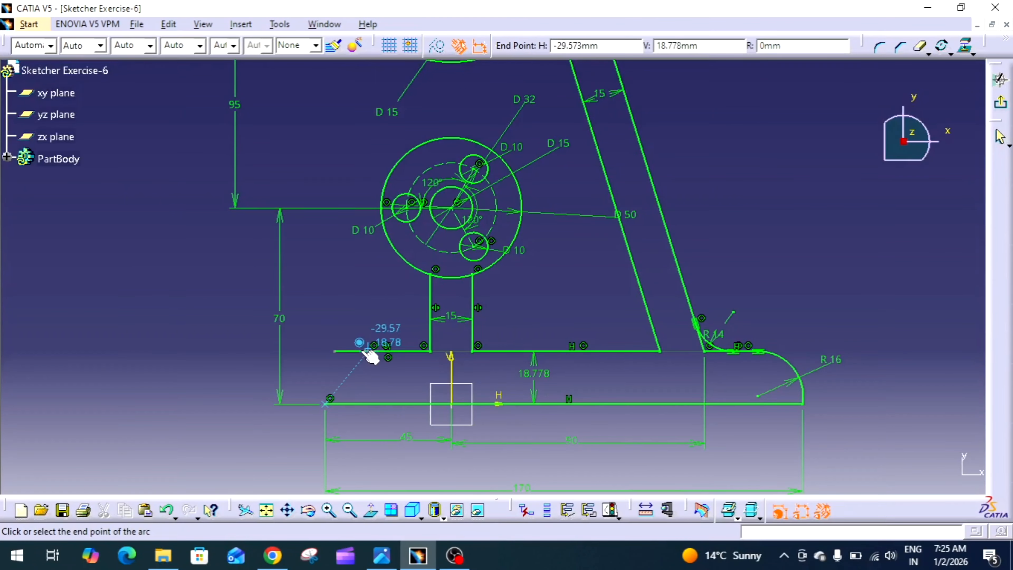
{"action": "left_click", "coordinate": [354, 351]}
{"action": "left_click", "coordinate": [337, 371]}
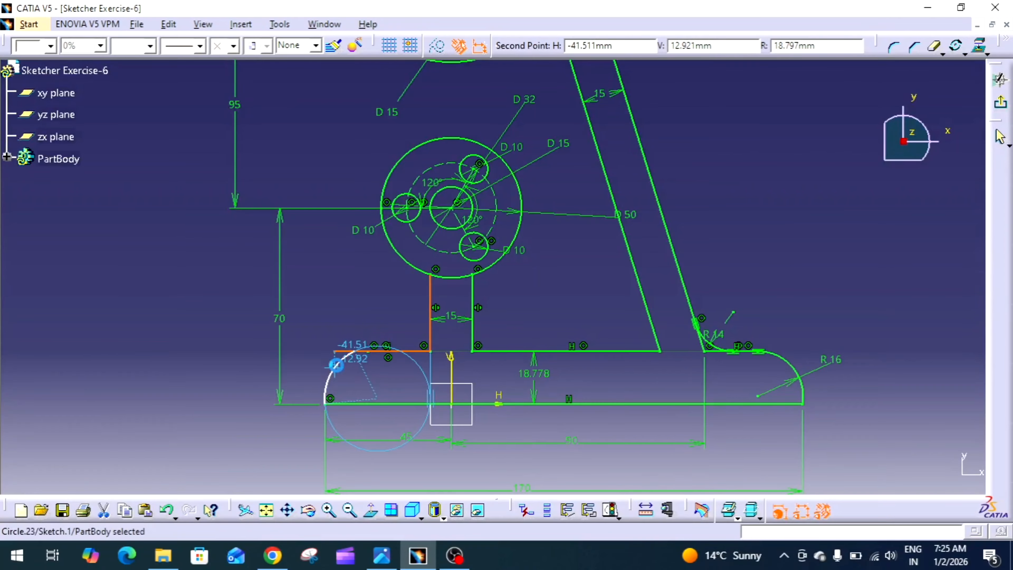
{"action": "left_click", "coordinate": [375, 369]}
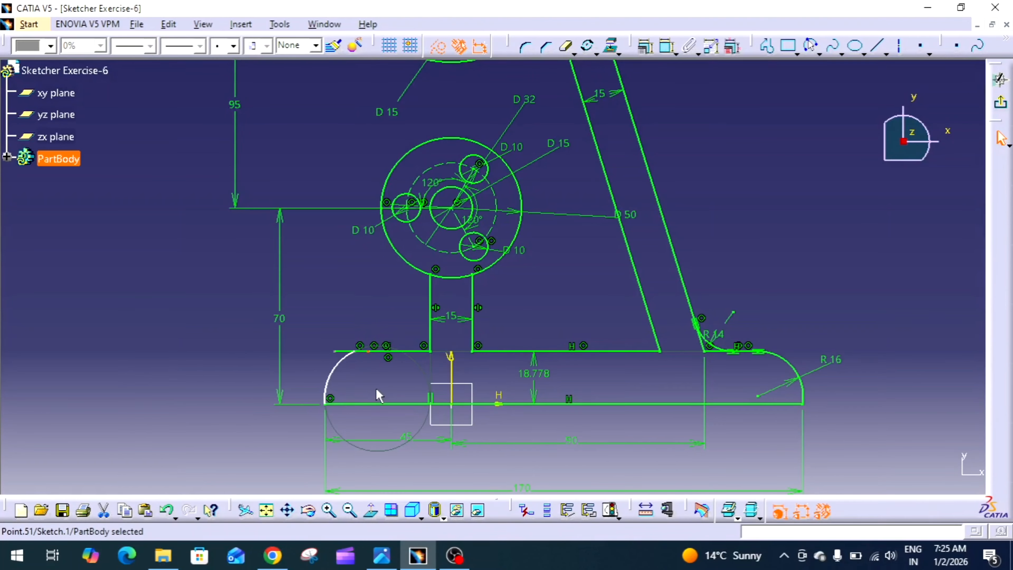
{"action": "key", "text": "Delete"}
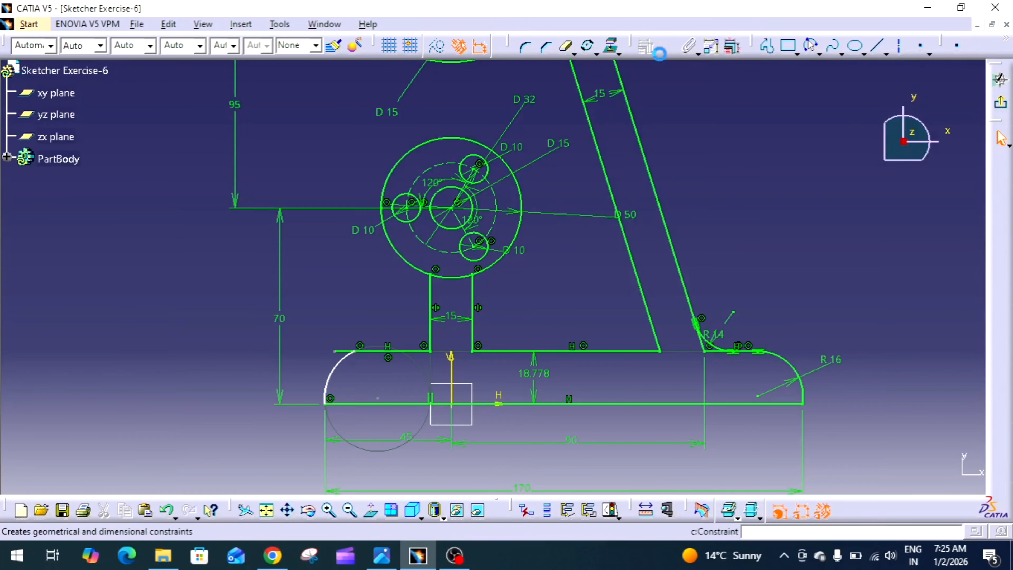
Step: Add a radius dimension to the new arc at the base's left end
{"action": "left_click", "coordinate": [666, 46]}
{"action": "left_click", "coordinate": [334, 380]}
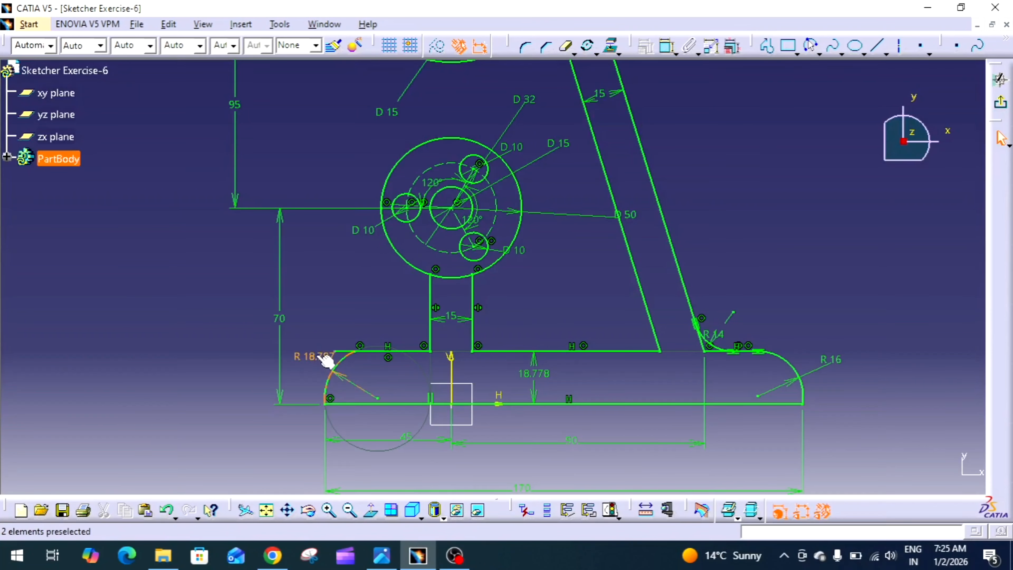
Step: Try to set the left end arc's radius to 16 mm and undo the change
{"action": "left_click", "coordinate": [316, 354]}
{"action": "type", "text": "16"}
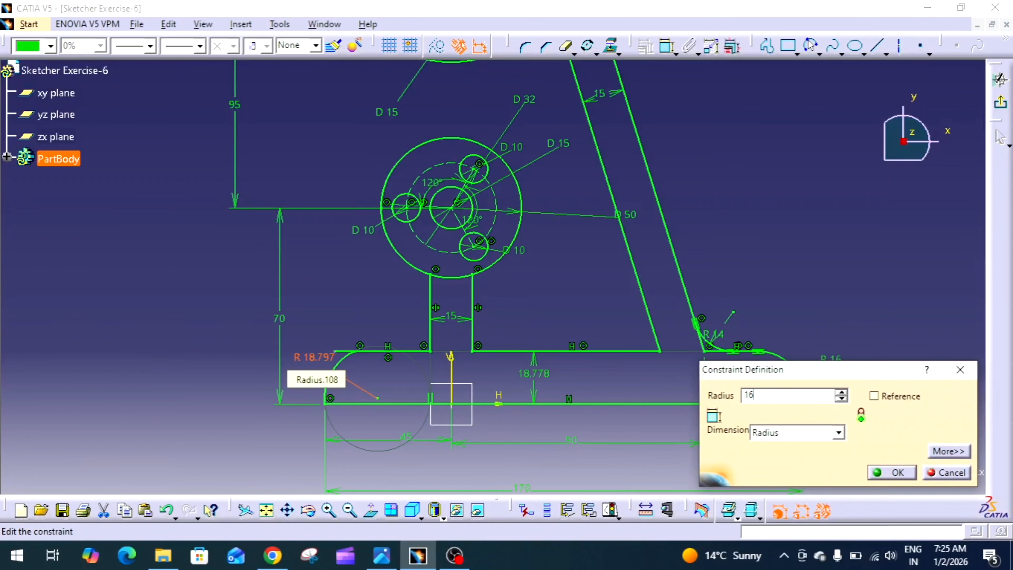
{"action": "key", "text": "Return"}
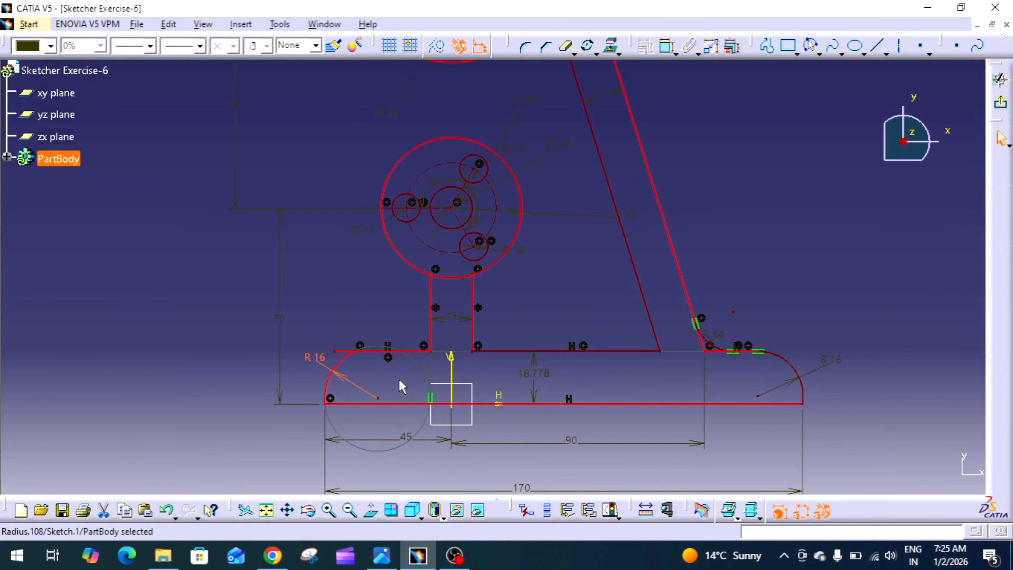
{"action": "key", "text": "ctrl+z"}
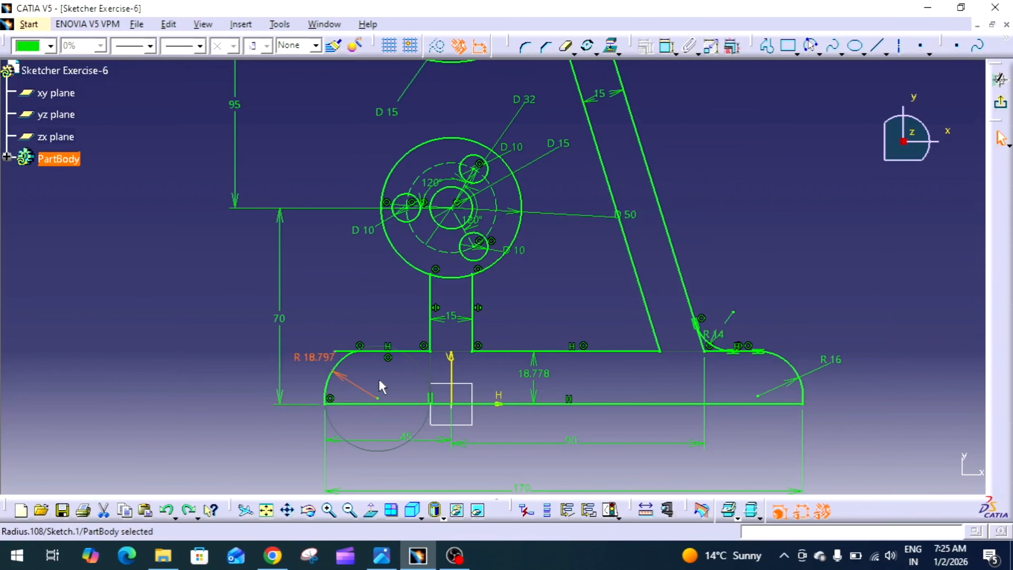
Step: Delete the tangency between the left end arc's circle and the post's left line, and set the arc's radius to 16 mm
{"action": "left_click", "coordinate": [354, 351]}
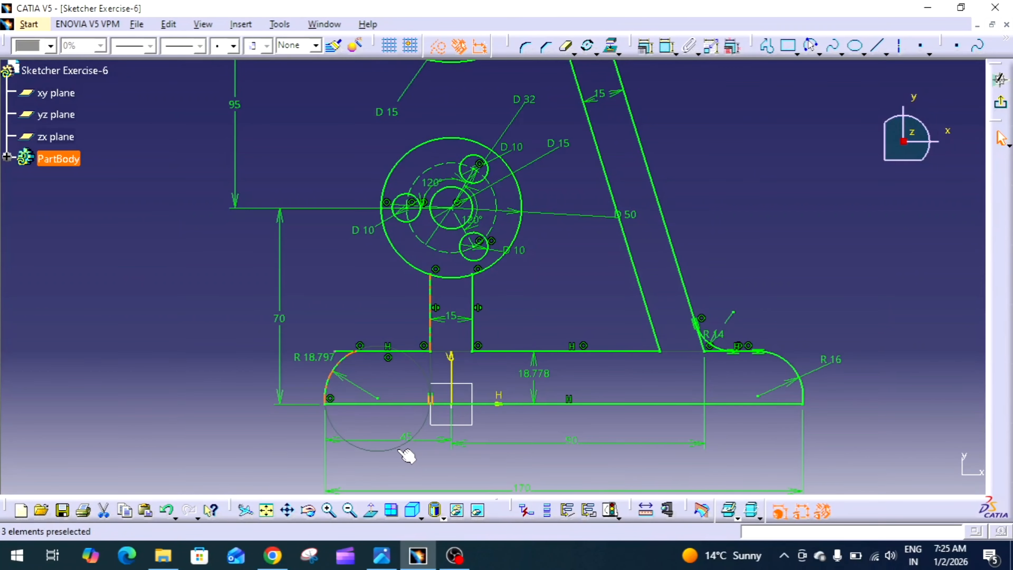
{"action": "left_click", "coordinate": [430, 399]}
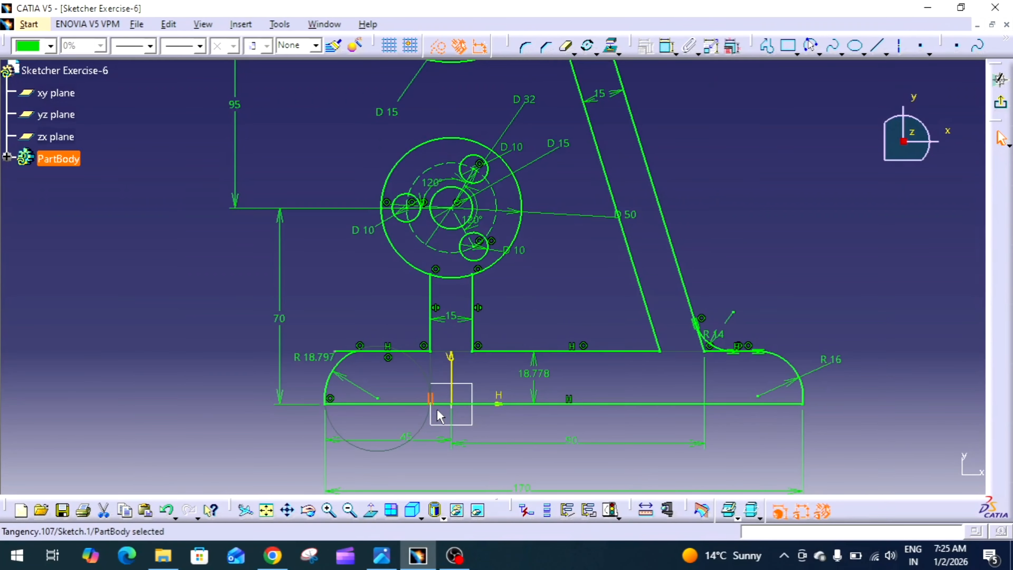
{"action": "left_click", "coordinate": [424, 396]}
{"action": "right_click", "coordinate": [430, 393]}
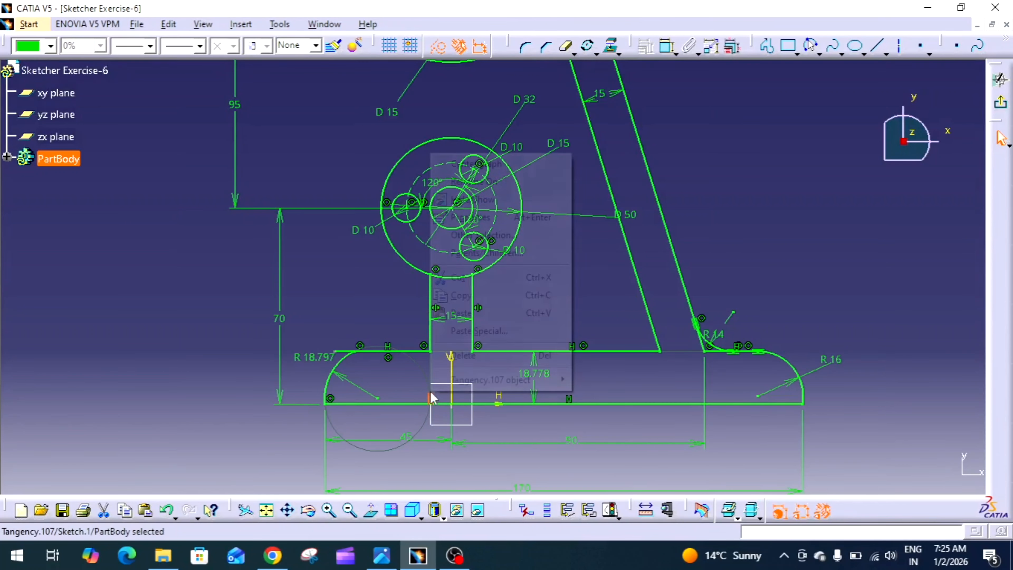
{"action": "left_click", "coordinate": [462, 353]}
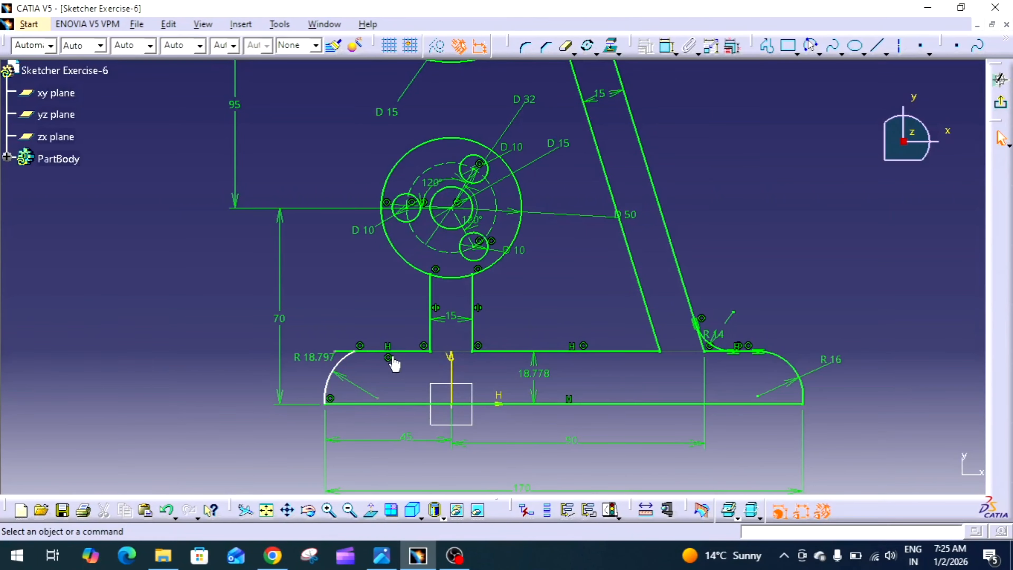
{"action": "double_click", "coordinate": [305, 357]}
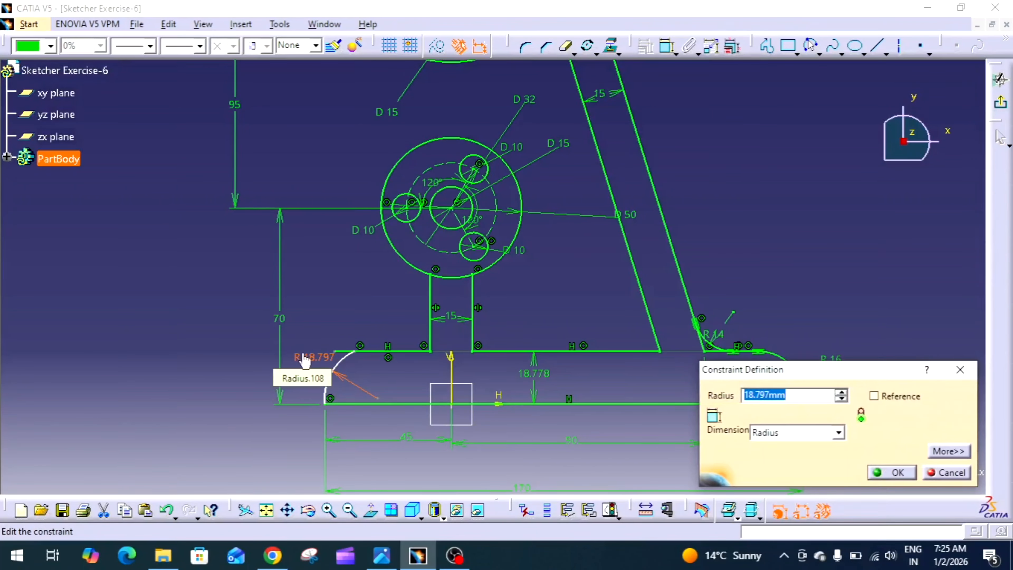
{"action": "type", "text": "16"}
{"action": "key", "text": "Return"}
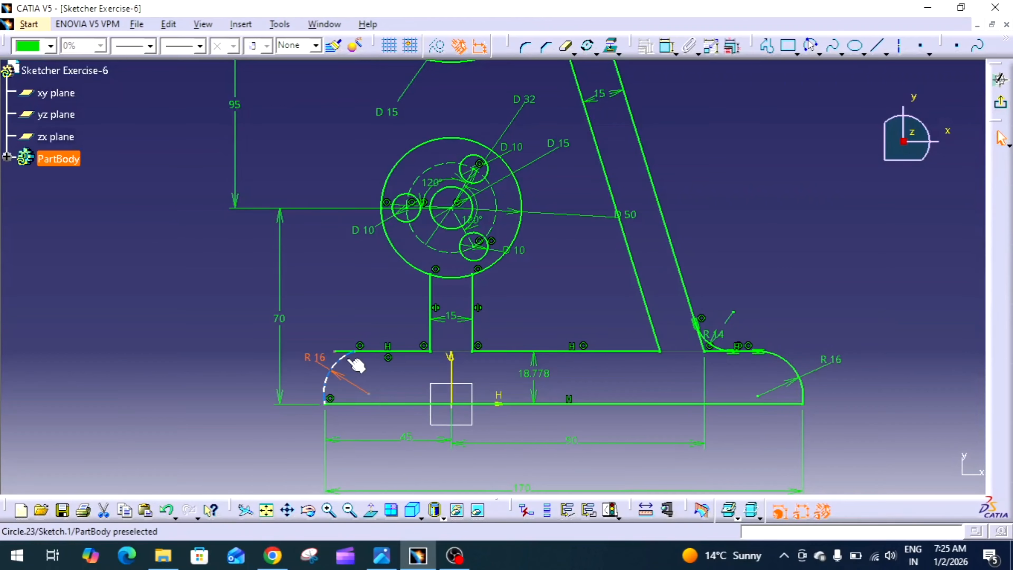
{"action": "left_click", "coordinate": [348, 359]}
{"action": "left_click", "coordinate": [347, 359]}
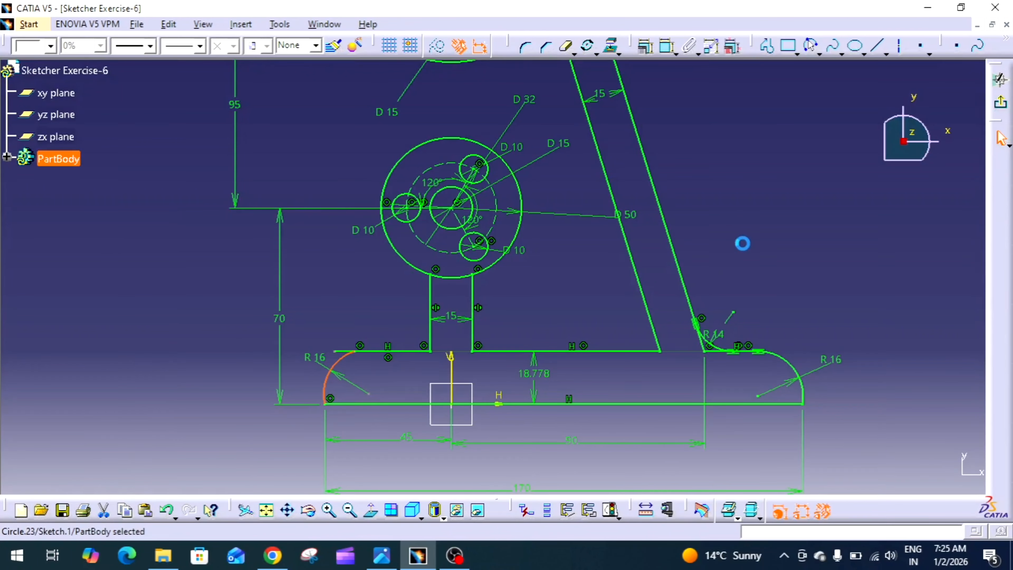
{"action": "left_click", "coordinate": [666, 46]}
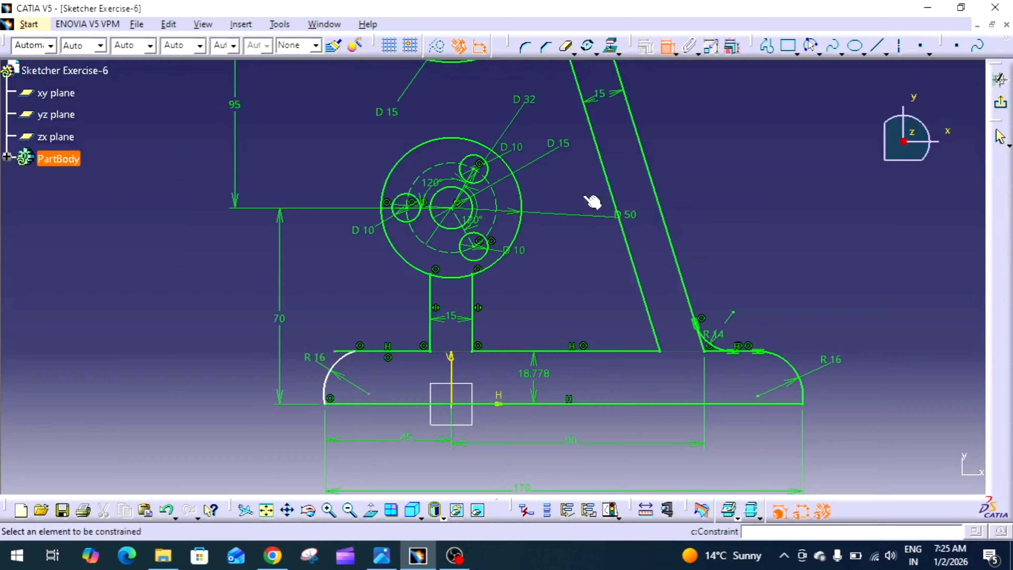
{"action": "left_click", "coordinate": [346, 358]}
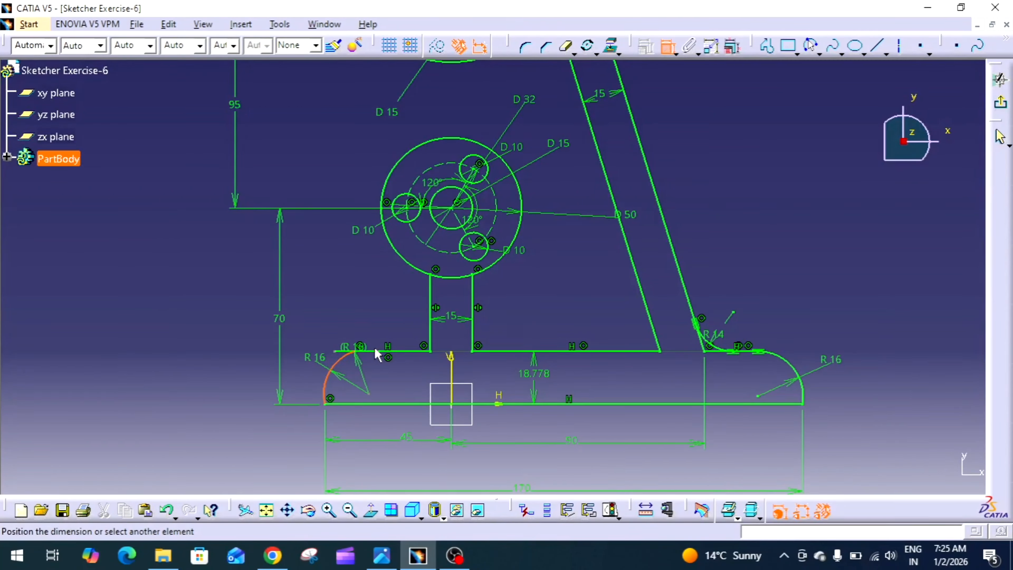
{"action": "left_click", "coordinate": [374, 347]}
{"action": "left_click", "coordinate": [358, 355]}
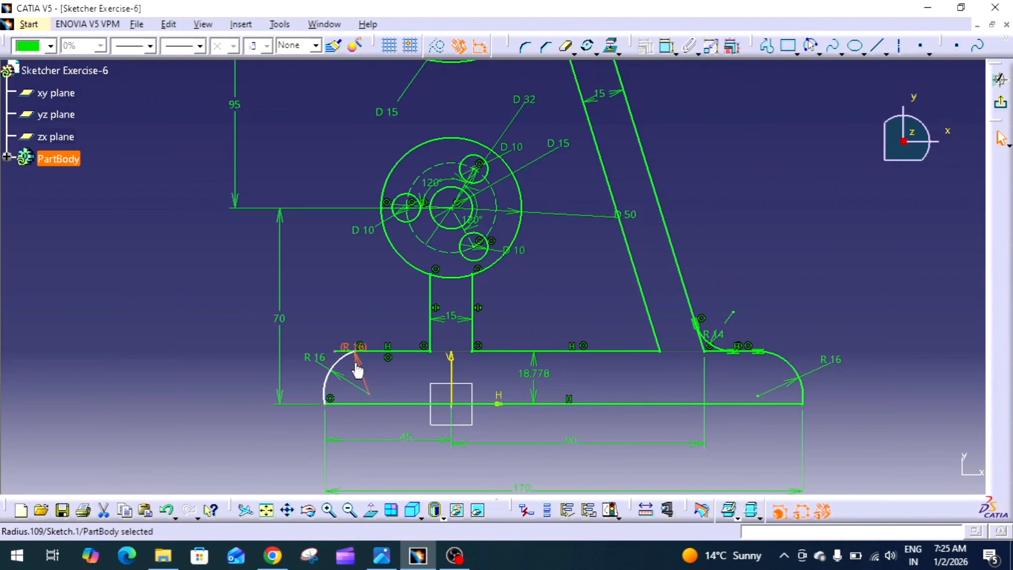
{"action": "key", "text": "Delete"}
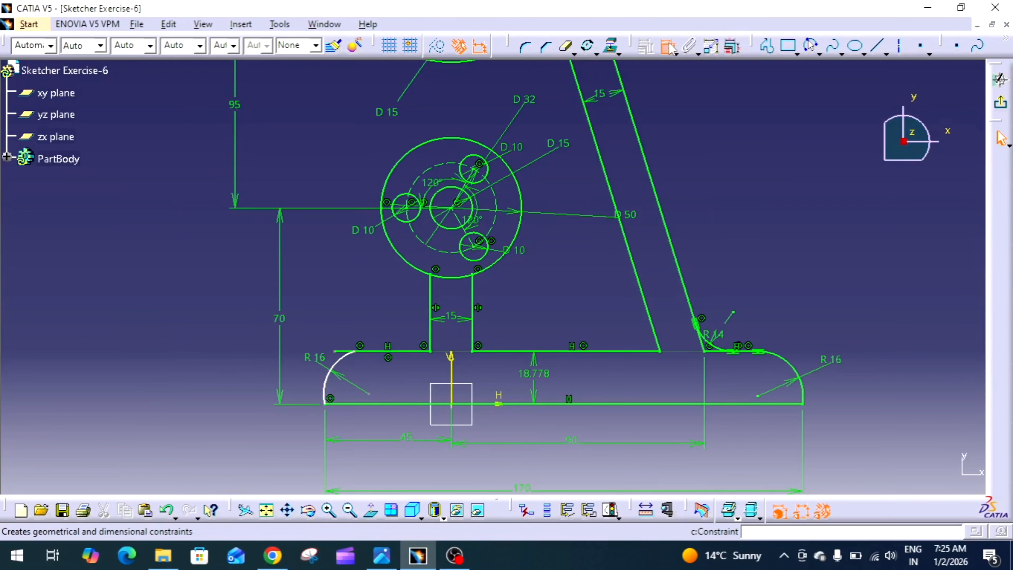
Step: Make the left end arc tangent to the base's upper line and trim the part of the line extending past the arc
{"action": "left_click", "coordinate": [667, 46]}
{"action": "left_click", "coordinate": [371, 352]}
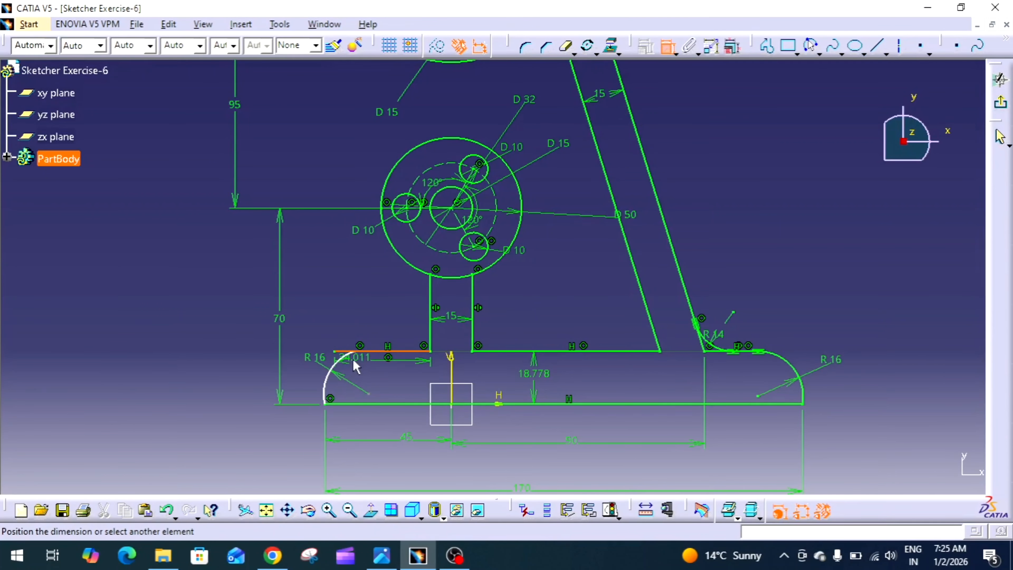
{"action": "left_click", "coordinate": [349, 357]}
{"action": "right_click", "coordinate": [354, 330]}
{"action": "left_click", "coordinate": [403, 390]}
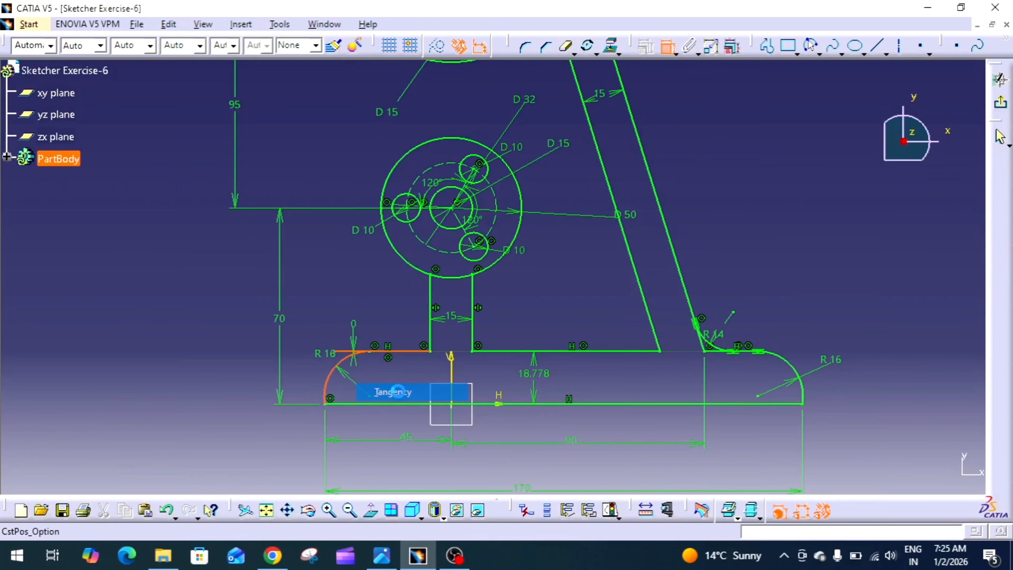
{"action": "middle_click_drag", "start_coordinate": [372, 312], "coordinate": [416, 260]}
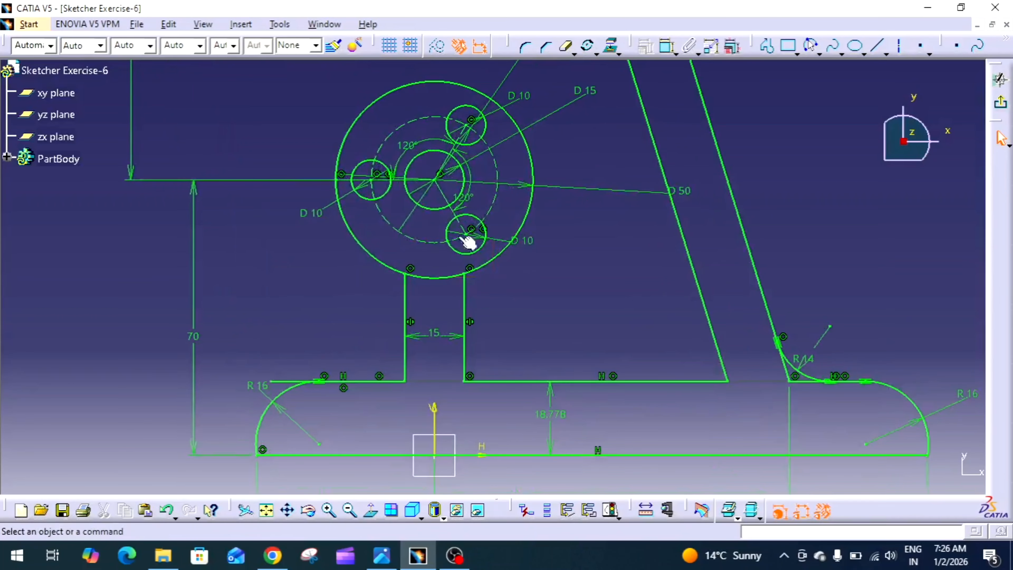
{"action": "left_click", "coordinate": [570, 56]}
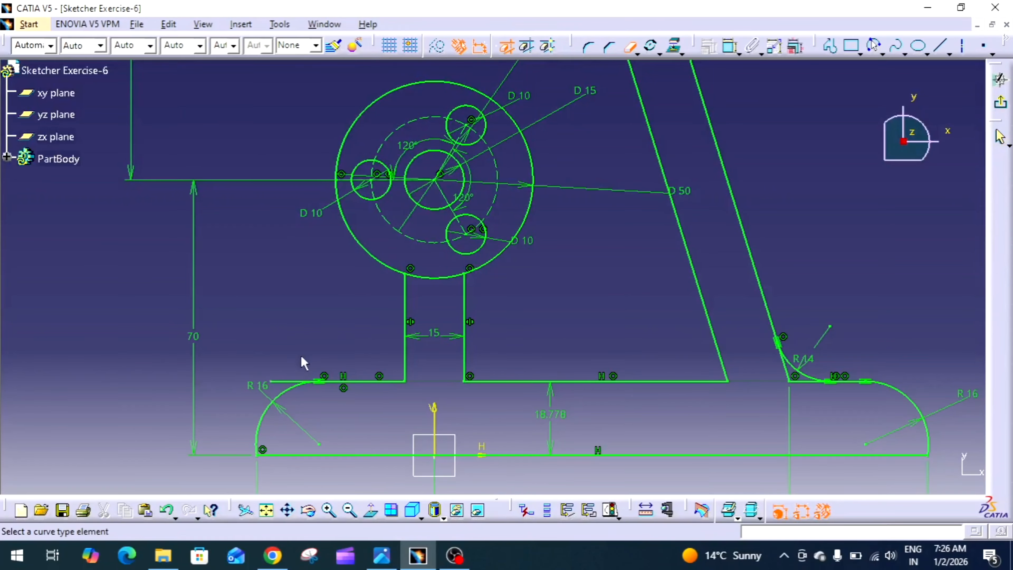
{"action": "left_click", "coordinate": [275, 389]}
Step: Add a 6 mm radius corner between the post's left line and the base's upper line
{"action": "middle_click_drag", "start_coordinate": [341, 298], "coordinate": [342, 313]}
{"action": "left_click", "coordinate": [527, 53]}
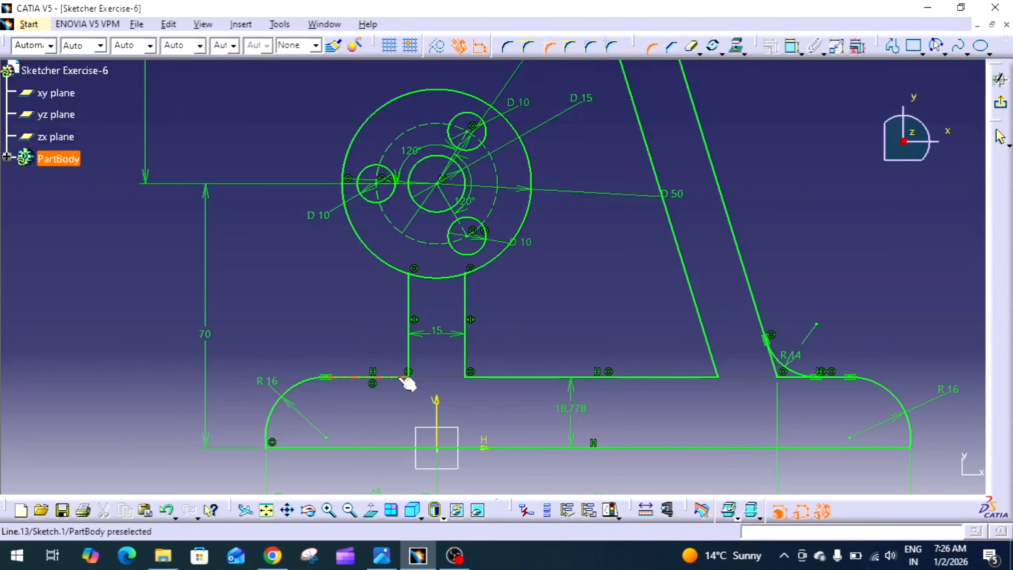
{"action": "left_click", "coordinate": [411, 377]}
{"action": "left_click", "coordinate": [396, 358]}
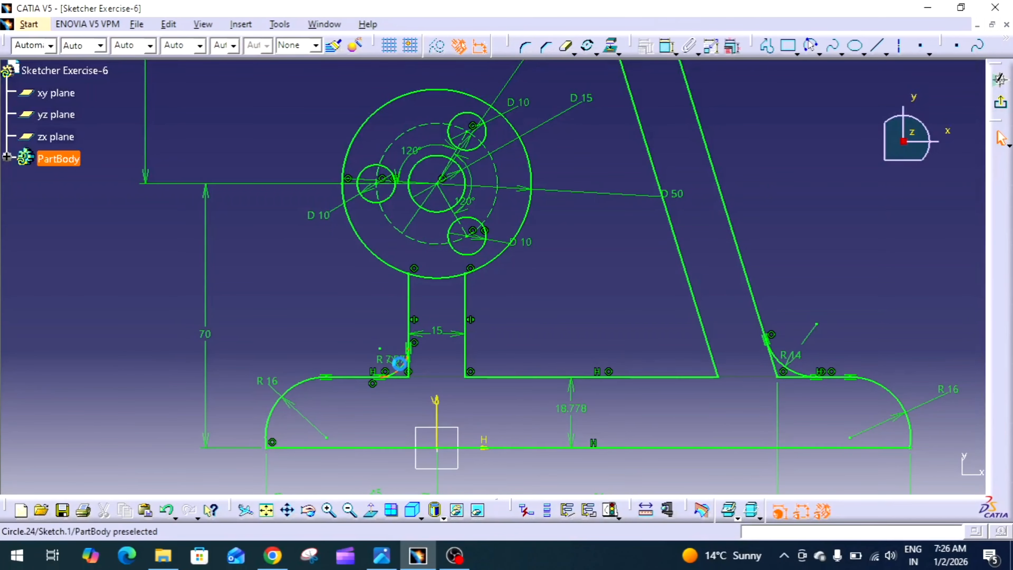
{"action": "left_click", "coordinate": [392, 361]}
{"action": "double_click", "coordinate": [393, 361]}
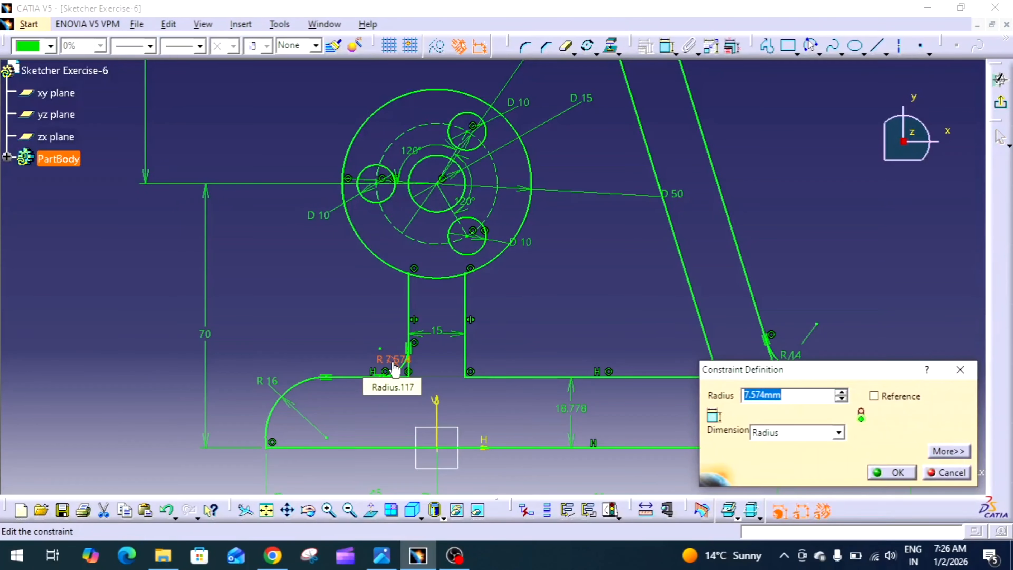
{"action": "type", "text": "6"}
{"action": "key", "text": "Return"}
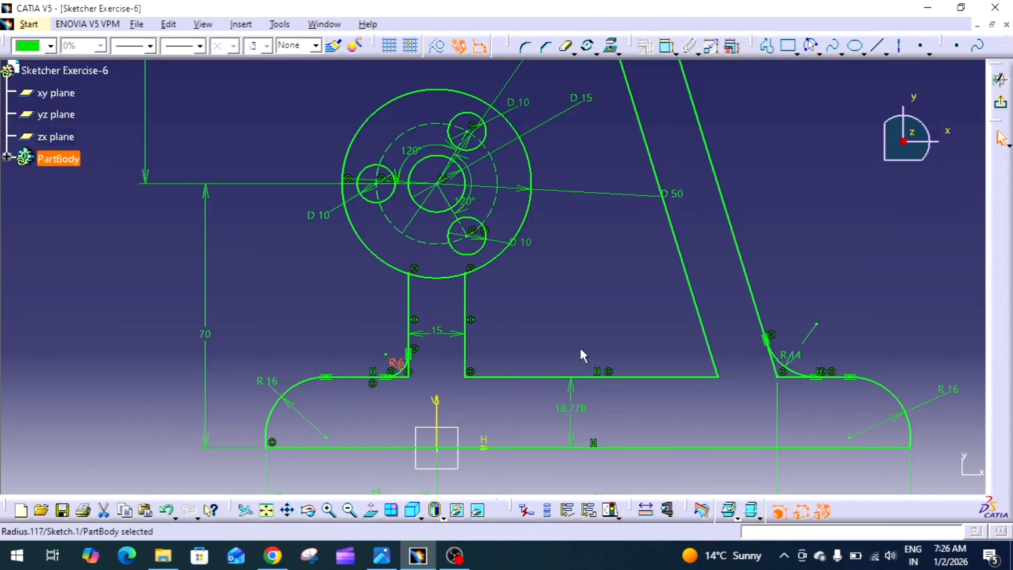
{"action": "left_click", "coordinate": [581, 349]}
Step: Trim the leftover vertical and horizontal line ends beyond the 6 mm corner at the post's left foot
{"action": "middle_click_drag", "start_coordinate": [581, 352], "coordinate": [600, 311]}
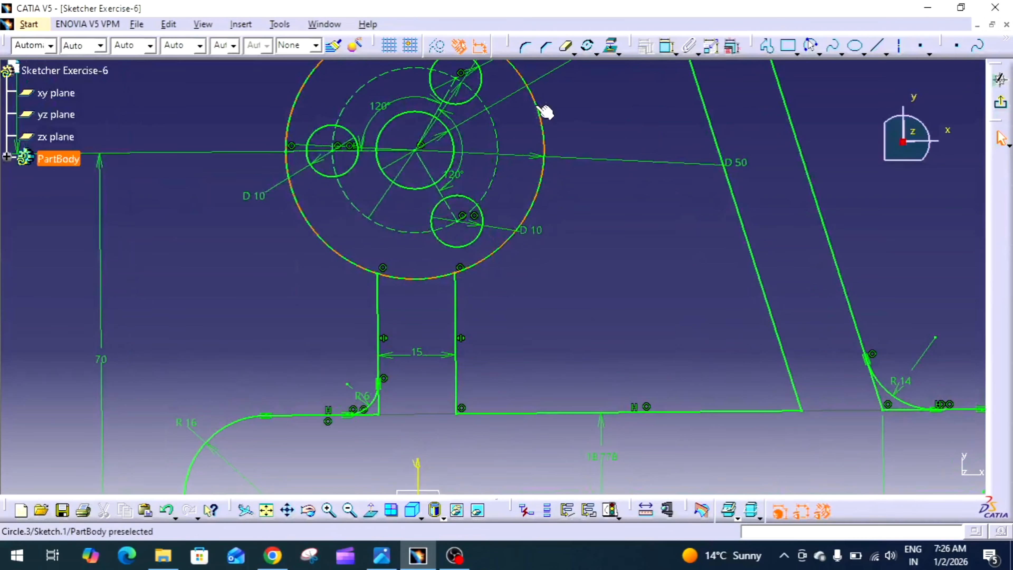
{"action": "left_click", "coordinate": [545, 47]}
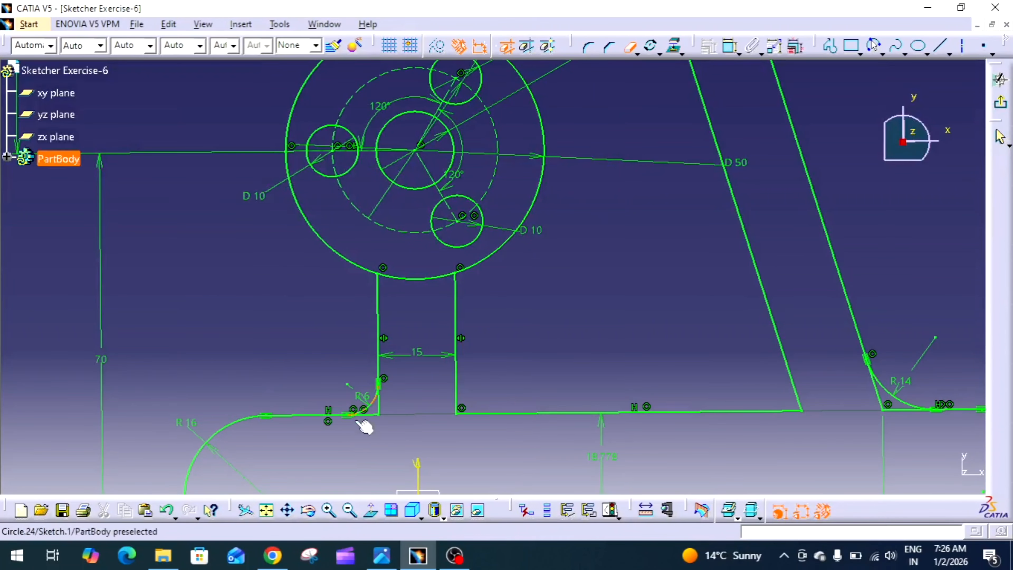
{"action": "left_click", "coordinate": [379, 407]}
{"action": "left_click", "coordinate": [368, 414]}
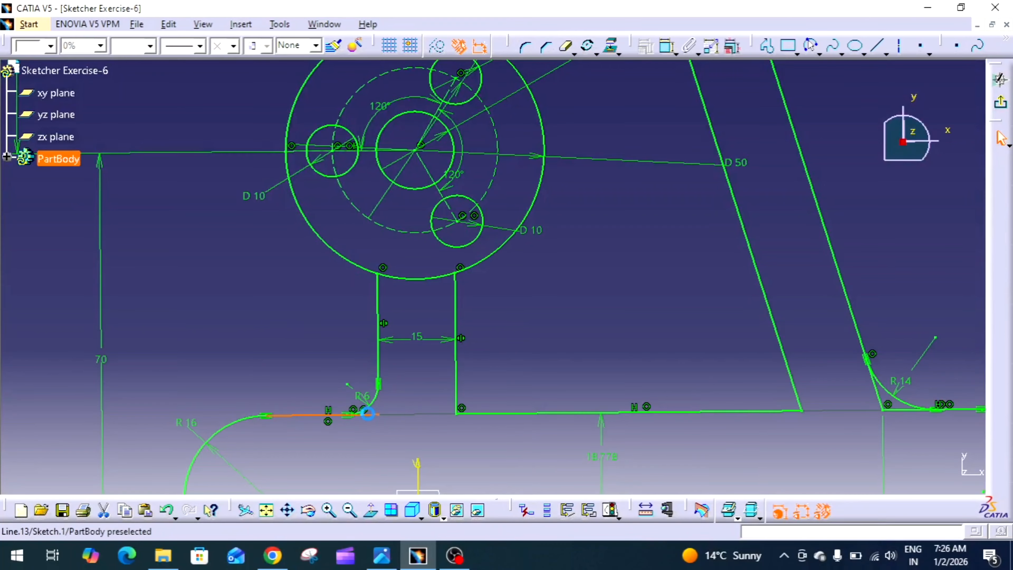
{"action": "middle_click_drag", "start_coordinate": [387, 397], "coordinate": [411, 313]}
{"action": "left_click", "coordinate": [566, 46]}
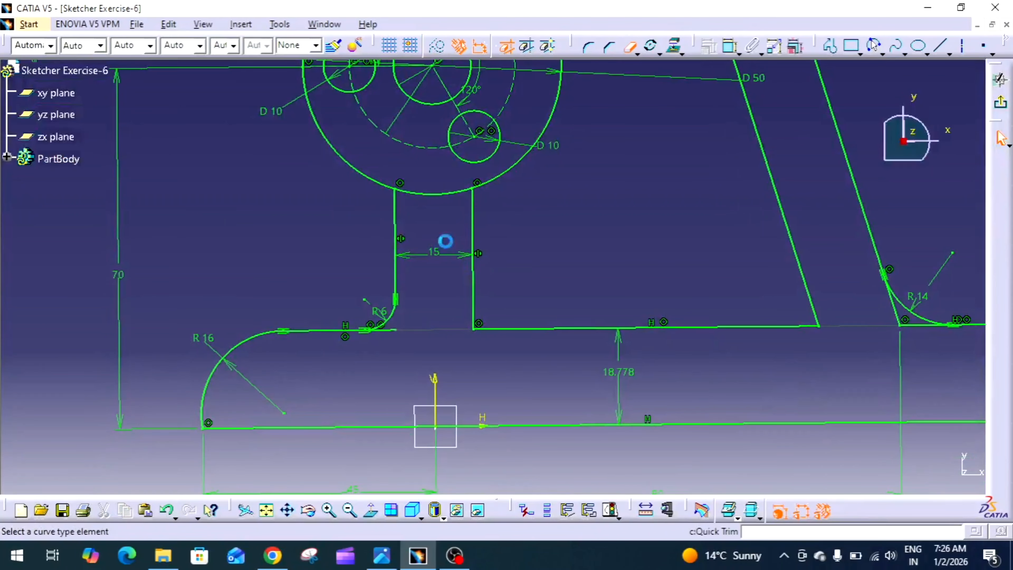
{"action": "left_click", "coordinate": [390, 330]}
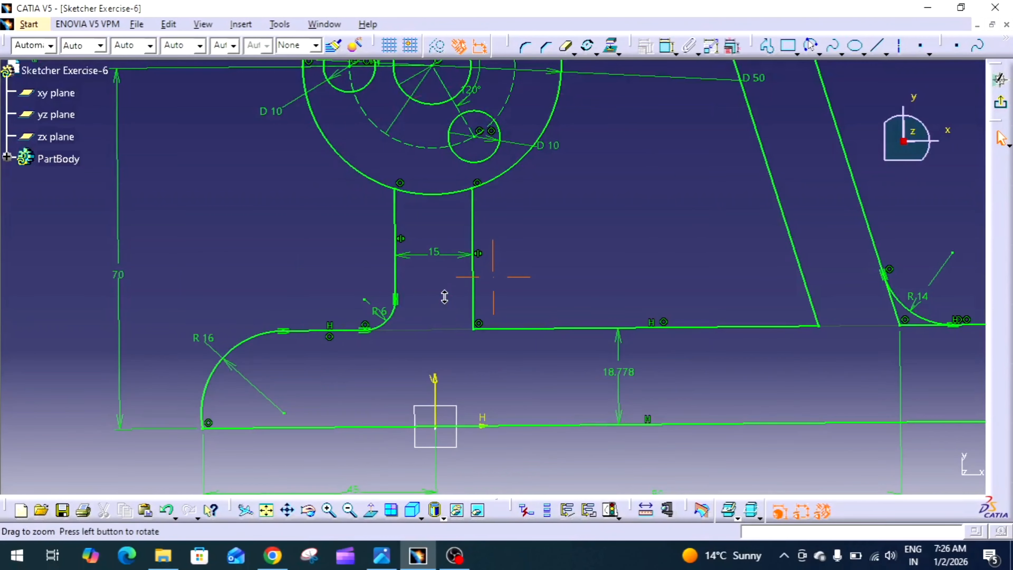
Step: Following the reference drawing, sketch the web's lower line from the 50 mm circle to the rib's inner edge, deleting its tangency to the left small hole
{"action": "middle_click_drag", "start_coordinate": [444, 297], "coordinate": [437, 377]}
{"action": "left_click", "coordinate": [371, 512]}
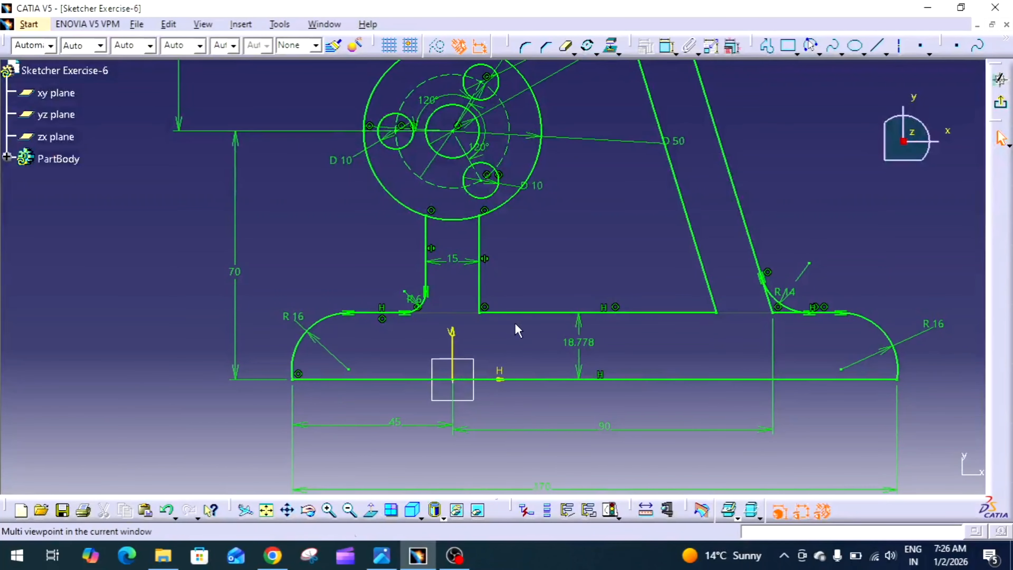
{"action": "middle_click_drag", "start_coordinate": [517, 330], "coordinate": [521, 336]}
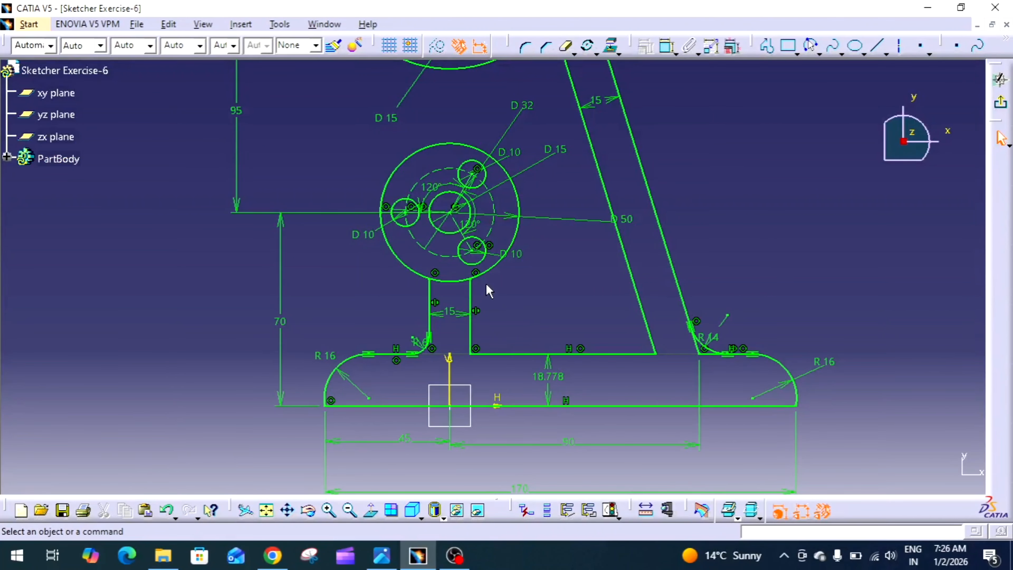
{"action": "left_click", "coordinate": [381, 554]}
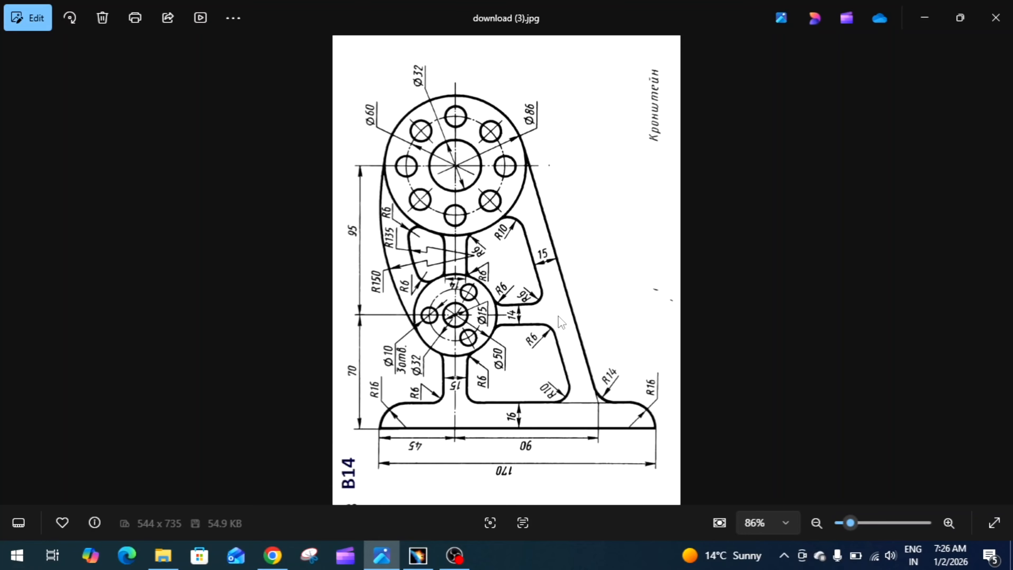
{"action": "left_click", "coordinate": [417, 555]}
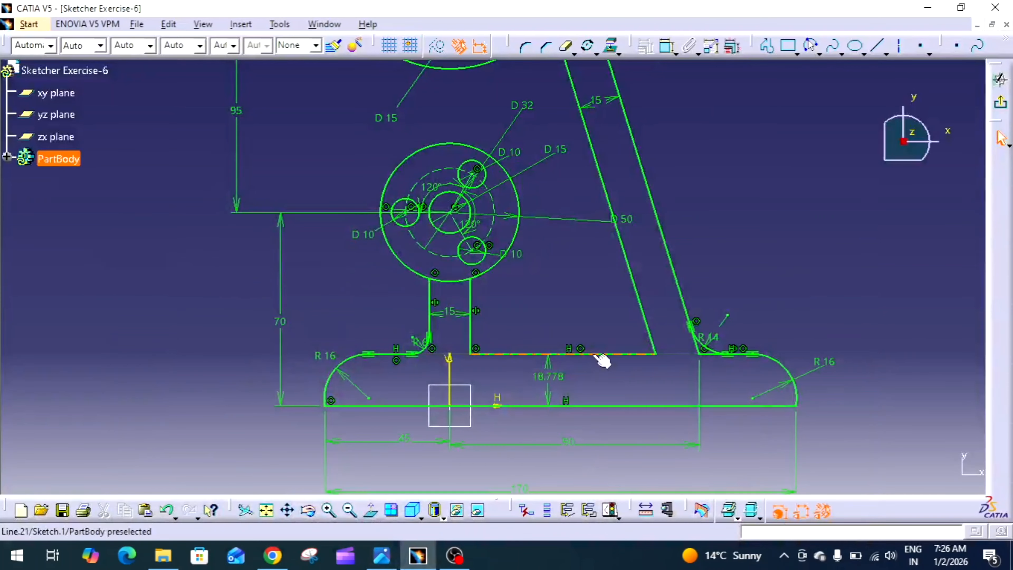
{"action": "mouse_move", "coordinate": [603, 355]}
{"action": "middle_mouse_down"}
{"action": "mouse_move", "coordinate": [593, 339]}
{"action": "mouse_move", "coordinate": [567, 418]}
{"action": "middle_mouse_up"}
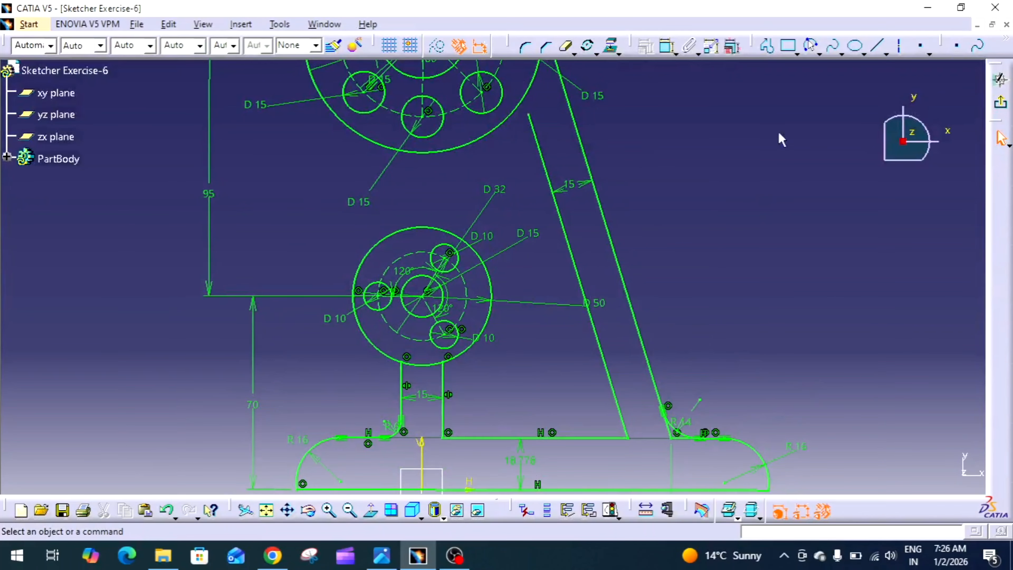
{"action": "left_click", "coordinate": [765, 45]}
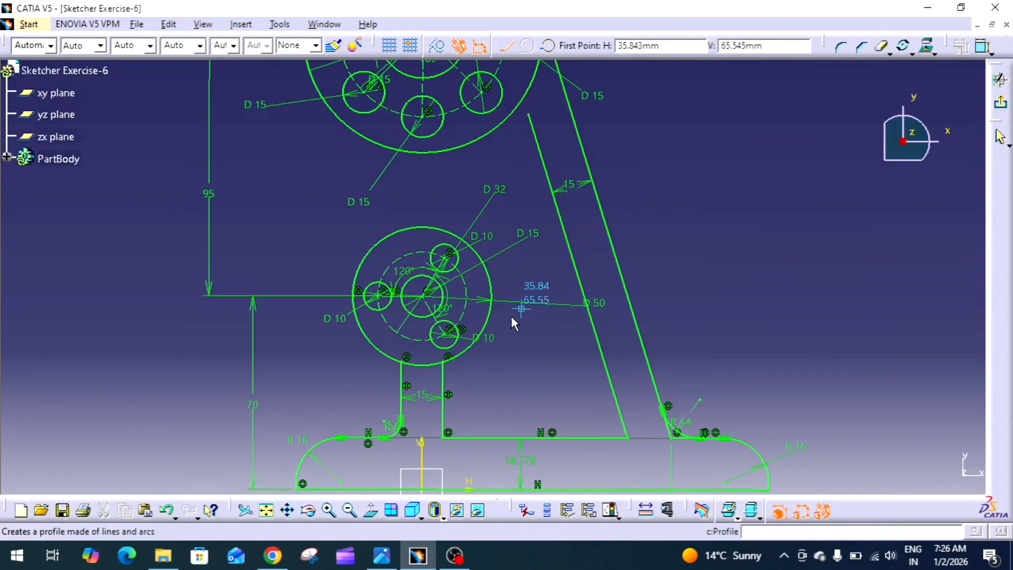
{"action": "left_click", "coordinate": [494, 306]}
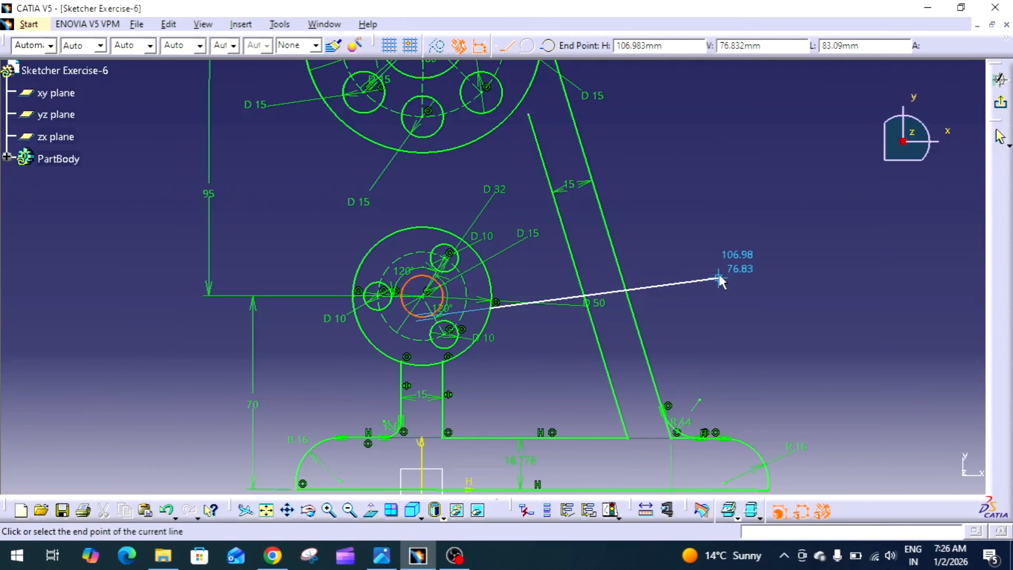
{"action": "left_click", "coordinate": [596, 313]}
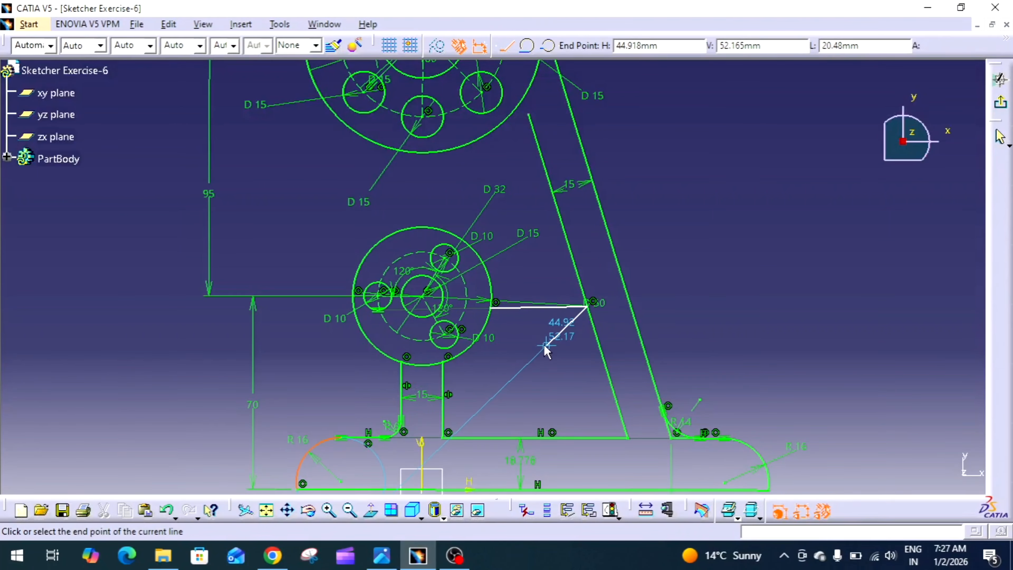
{"action": "key", "text": "Escape"}
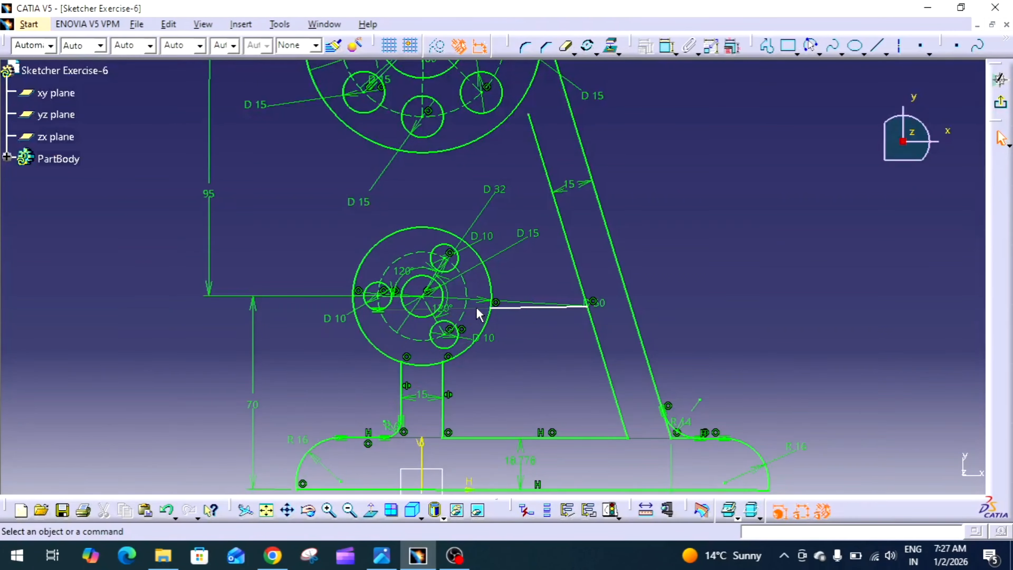
{"action": "left_click", "coordinate": [379, 312]}
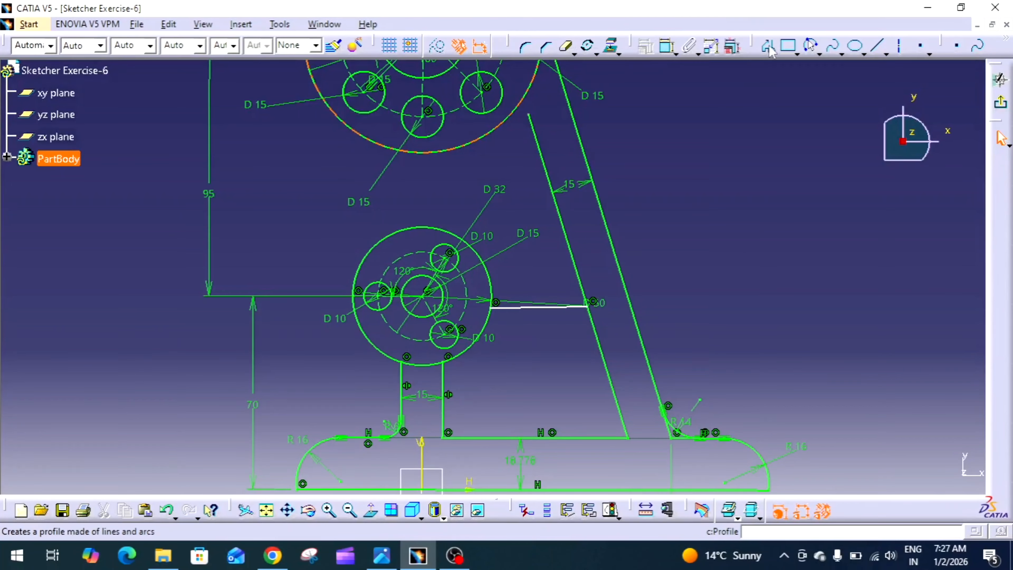
Step: Sketch the web's upper line from the 50 mm circle to the rib's inner edge, above the existing lower line
{"action": "left_click", "coordinate": [768, 49]}
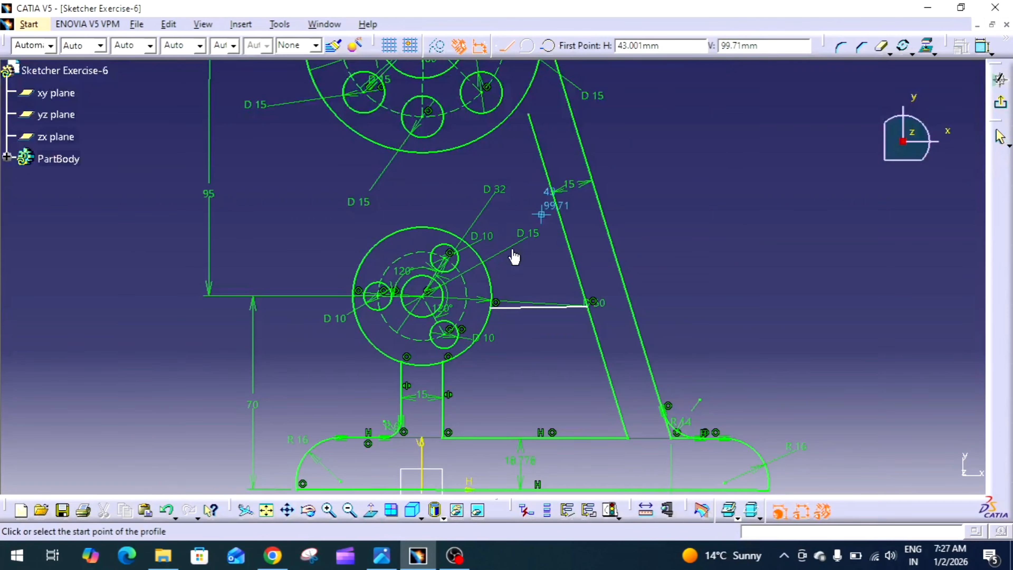
{"action": "left_click", "coordinate": [491, 279]}
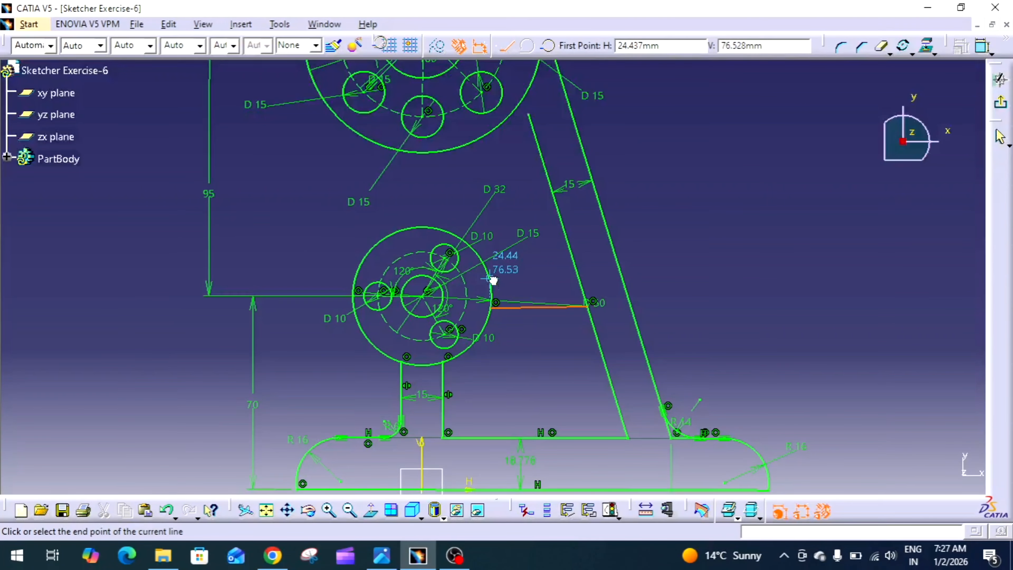
{"action": "left_click", "coordinate": [579, 276]}
{"action": "key", "text": "Escape"}
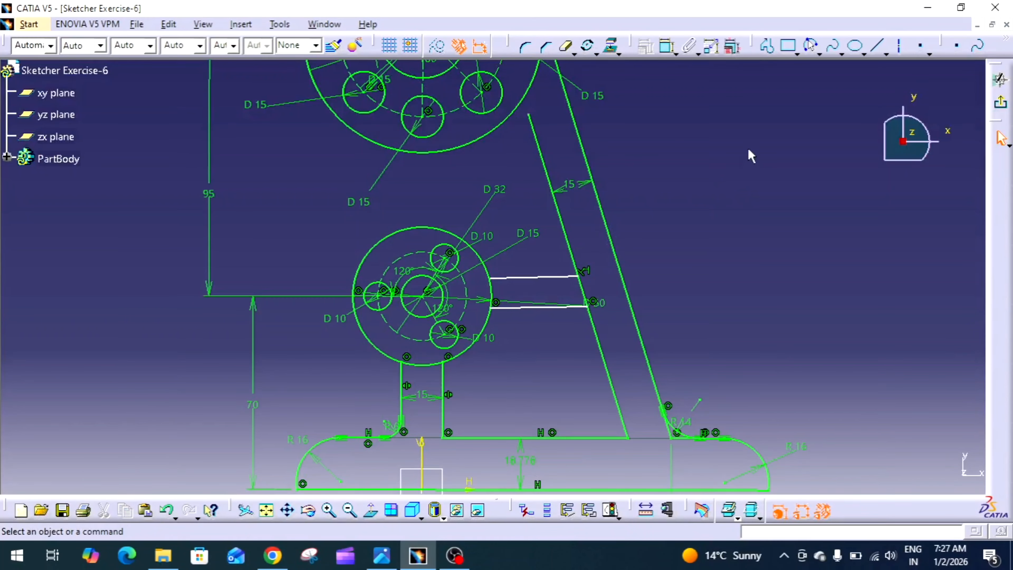
Step: Make the web's upper and lower lines symmetric about the horizontal construction line through the 50 mm circle's centre
{"action": "left_click", "coordinate": [667, 46]}
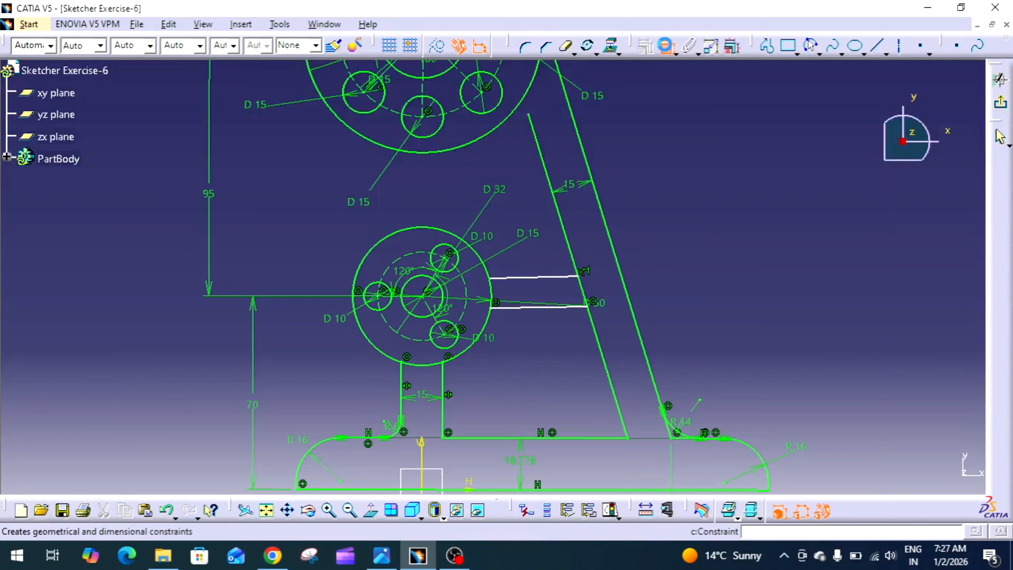
{"action": "left_click", "coordinate": [539, 278]}
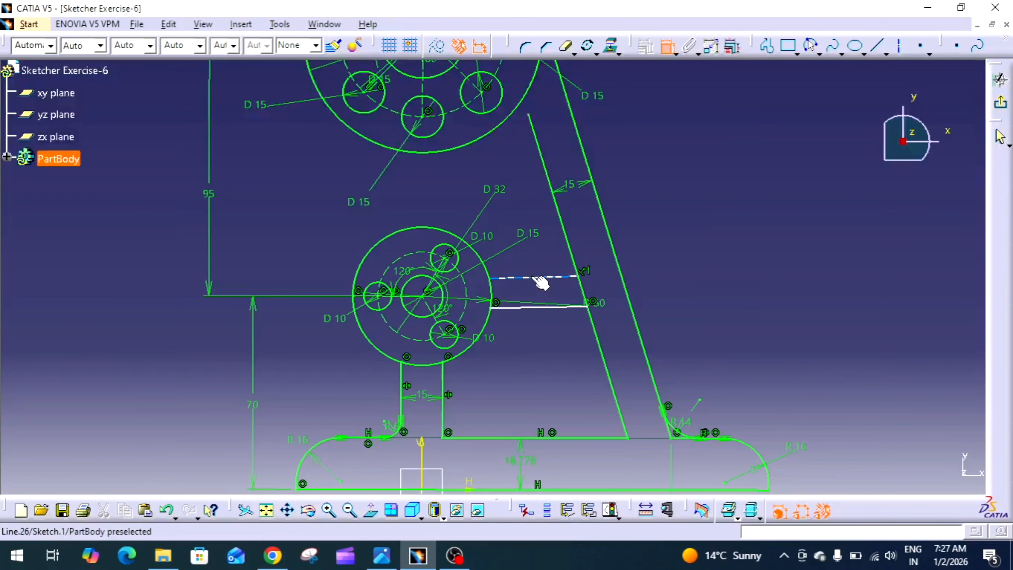
{"action": "left_click", "coordinate": [518, 310]}
{"action": "right_click", "coordinate": [525, 295]}
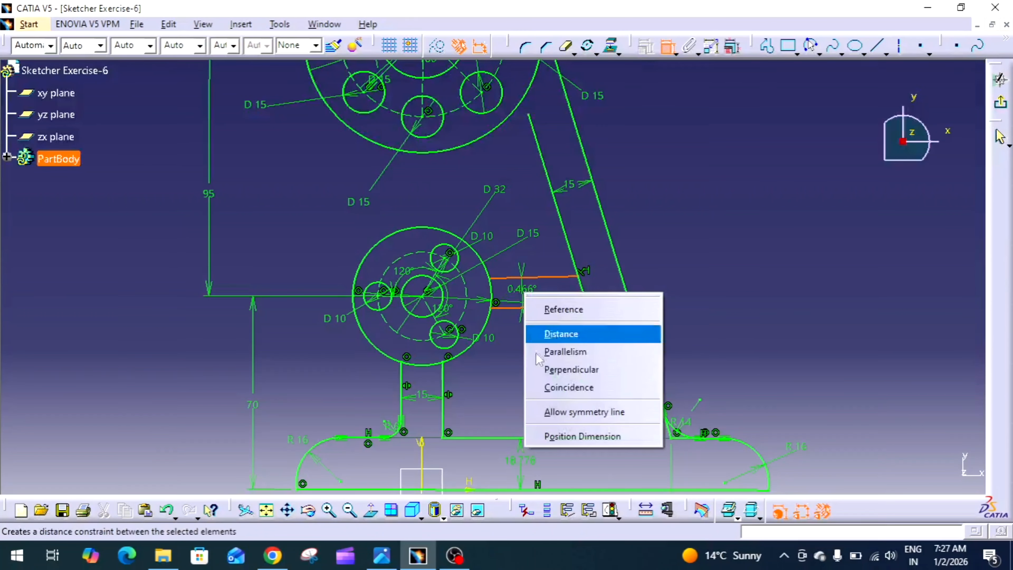
{"action": "left_click", "coordinate": [560, 412]}
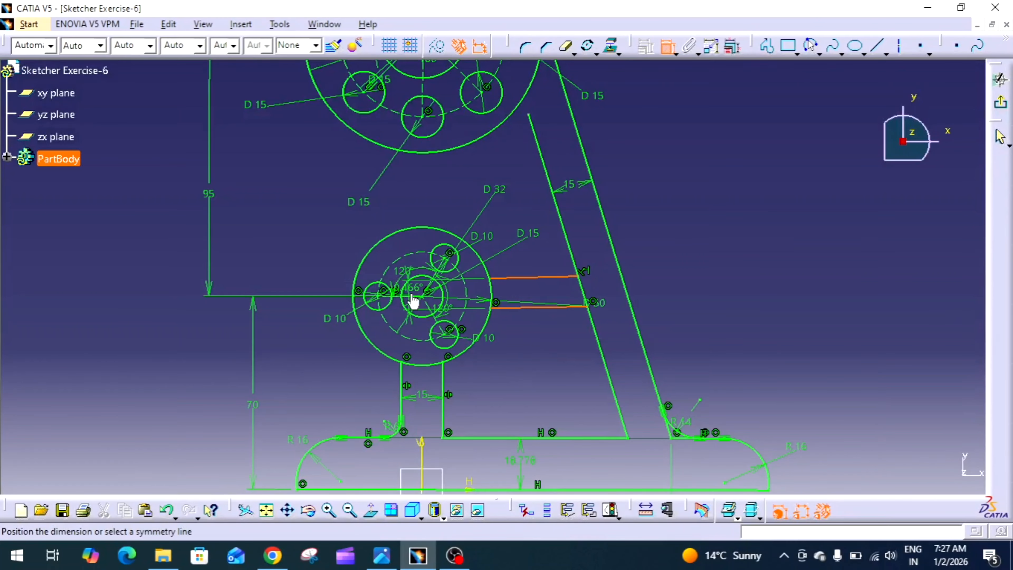
{"action": "mouse_move", "coordinate": [415, 290]}
{"action": "middle_mouse_down"}
{"action": "mouse_move", "coordinate": [480, 193]}
{"action": "mouse_move", "coordinate": [244, 257]}
{"action": "middle_mouse_up"}
{"action": "left_click", "coordinate": [154, 289]}
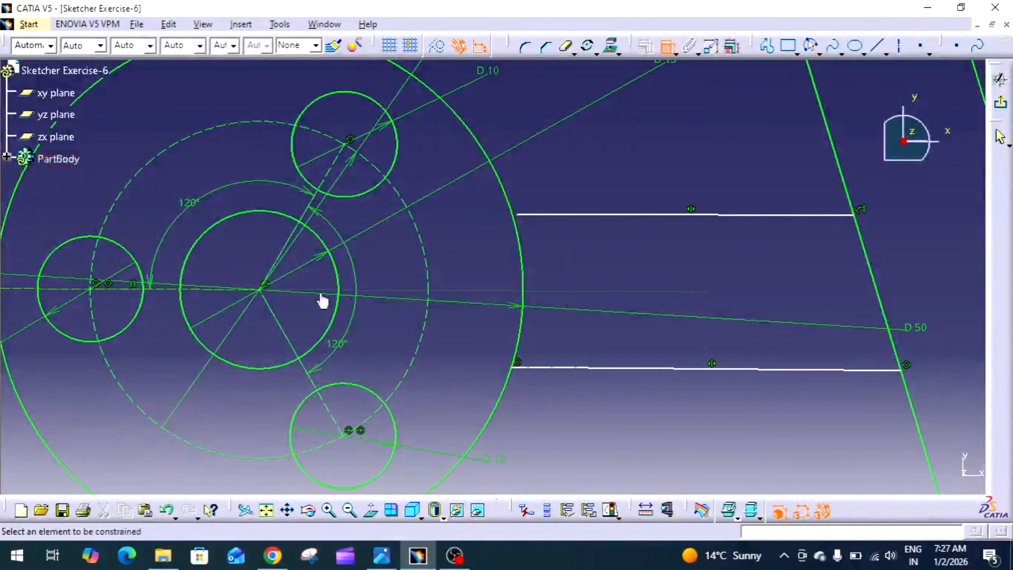
{"action": "middle_click_drag", "start_coordinate": [531, 294], "coordinate": [532, 309]}
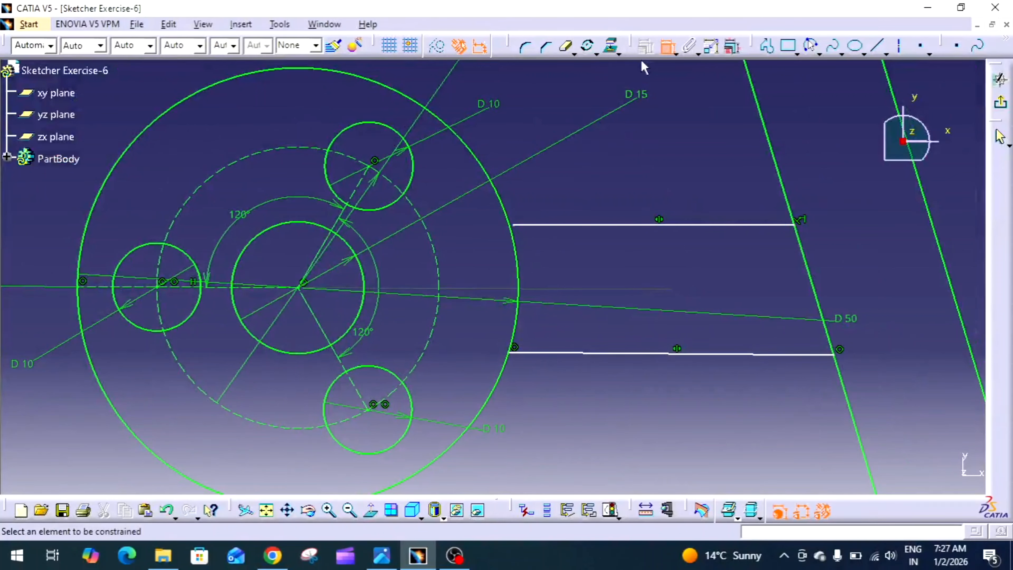
Step: Make the left endpoint of the web's upper line coincident with the 50 mm circle
{"action": "left_click", "coordinate": [517, 225]}
{"action": "left_click", "coordinate": [511, 223]}
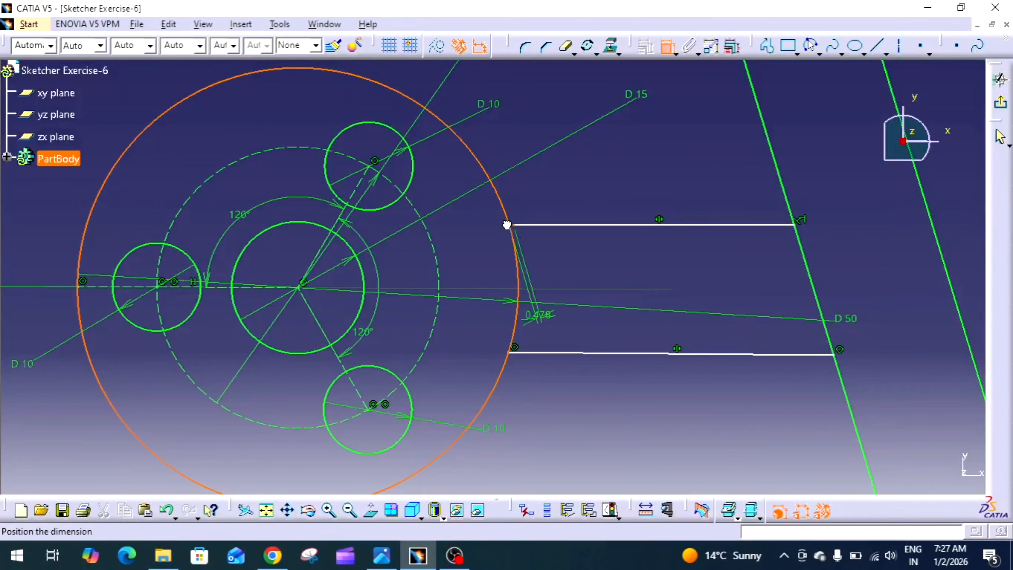
{"action": "right_click", "coordinate": [548, 210]}
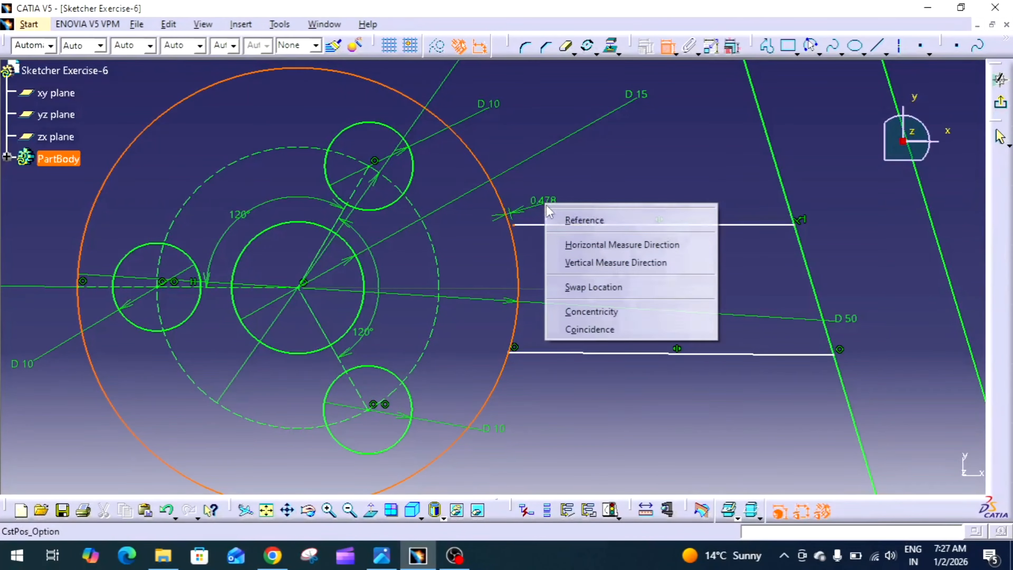
{"action": "left_click", "coordinate": [603, 329]}
Step: Dimension the distance between the web's upper and lower lines and set it to 14 mm
{"action": "left_click", "coordinate": [615, 225]}
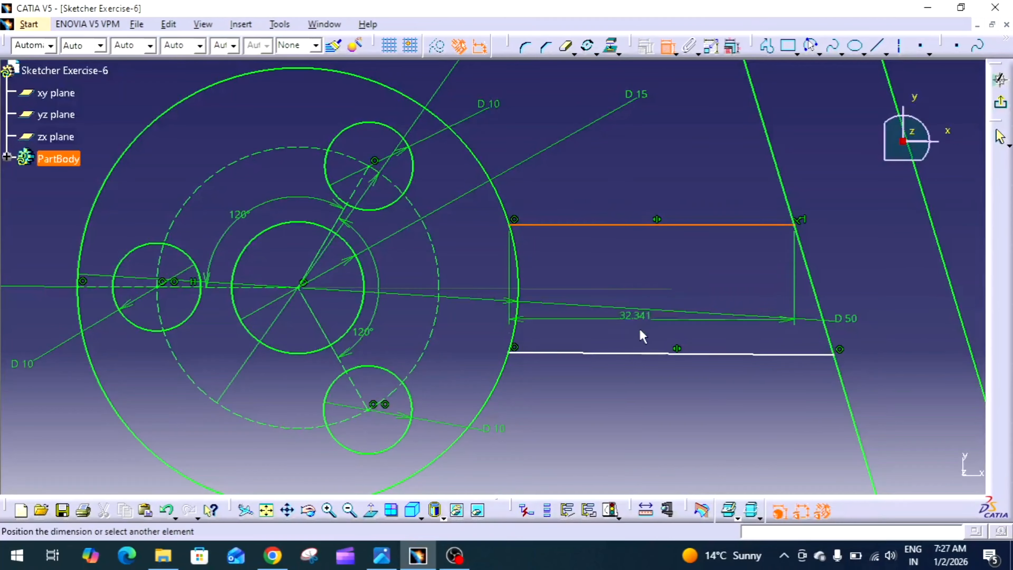
{"action": "left_click", "coordinate": [615, 353]}
{"action": "right_click", "coordinate": [646, 280]}
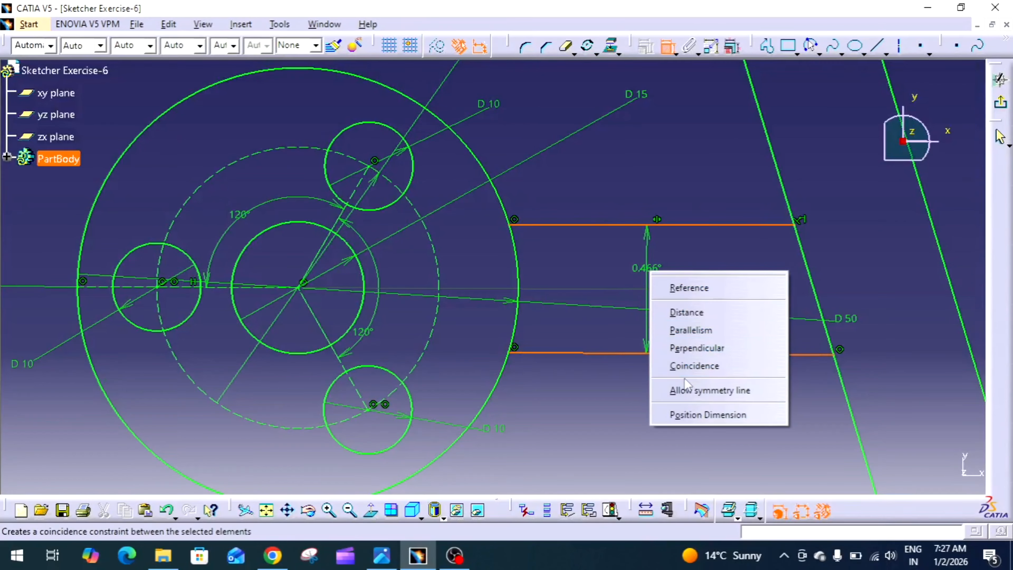
{"action": "left_click", "coordinate": [701, 317]}
{"action": "left_click", "coordinate": [666, 280]}
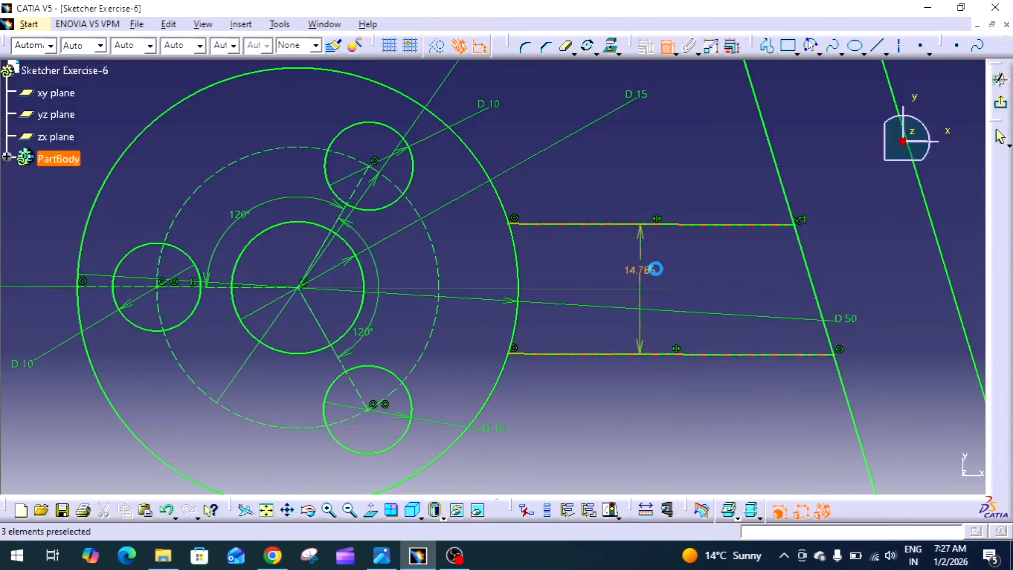
{"action": "double_click", "coordinate": [646, 274]}
{"action": "type", "text": "1"}
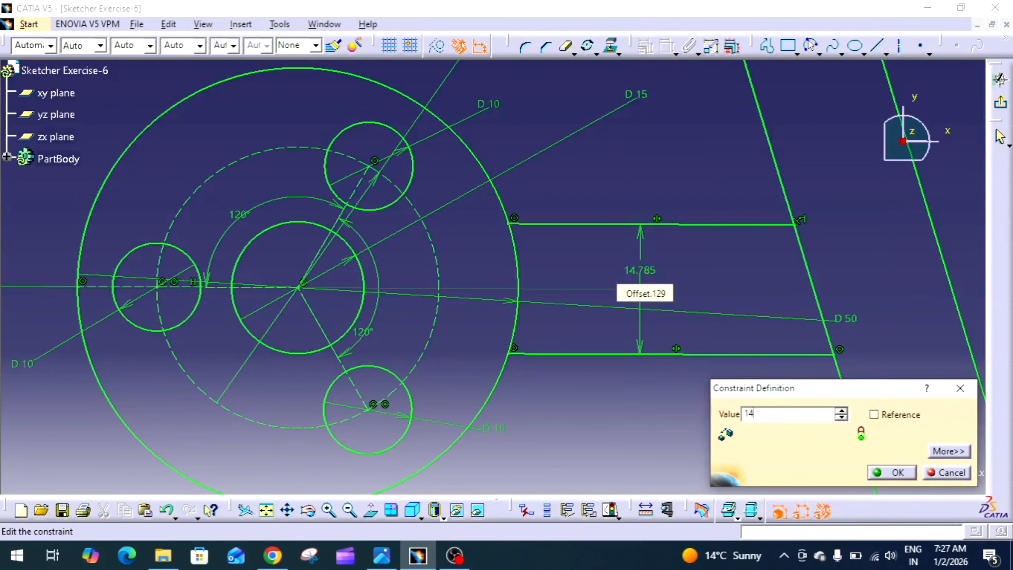
{"action": "type", "text": "4"}
{"action": "key", "text": "Return"}
{"action": "middle_click_drag", "start_coordinate": [645, 267], "coordinate": [555, 426]}
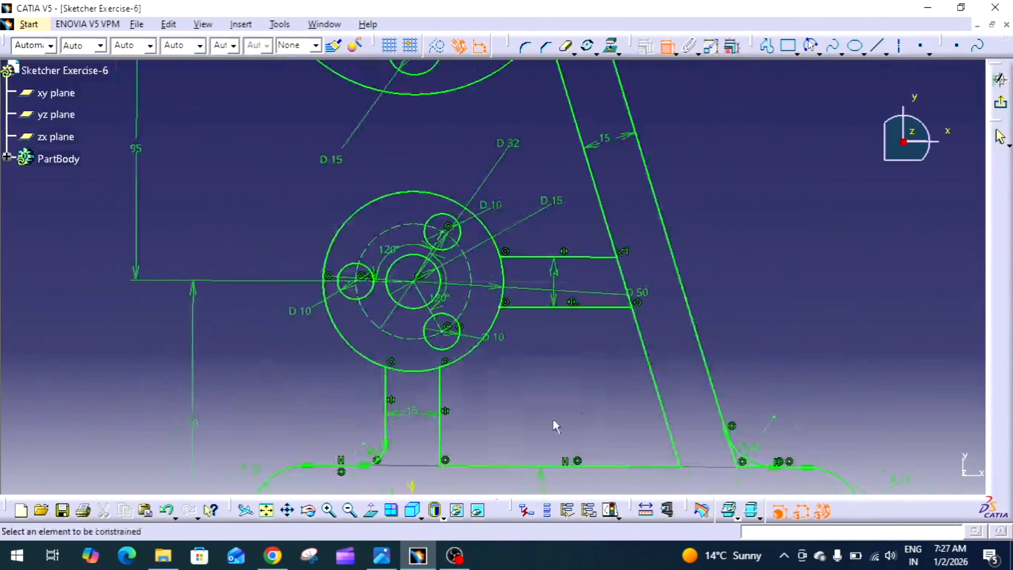
Step: Following the reference drawing, add a corner of about 18.5 mm radius between the web's lower line and the 50 mm circle, trimming only the line
{"action": "left_click", "coordinate": [381, 557]}
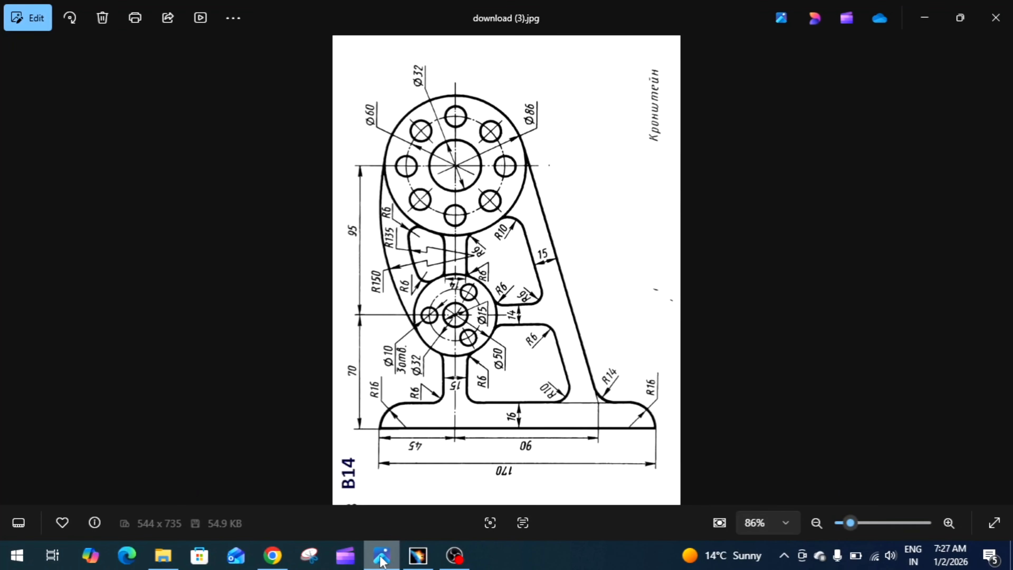
{"action": "left_click", "coordinate": [380, 557]}
{"action": "middle_click_drag", "start_coordinate": [569, 327], "coordinate": [571, 356]}
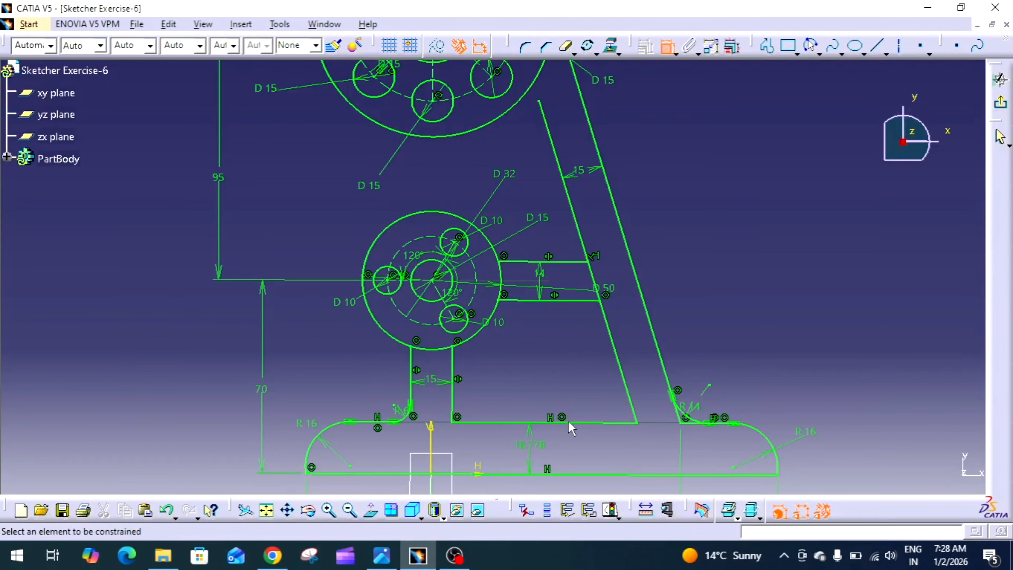
{"action": "left_click", "coordinate": [371, 509]}
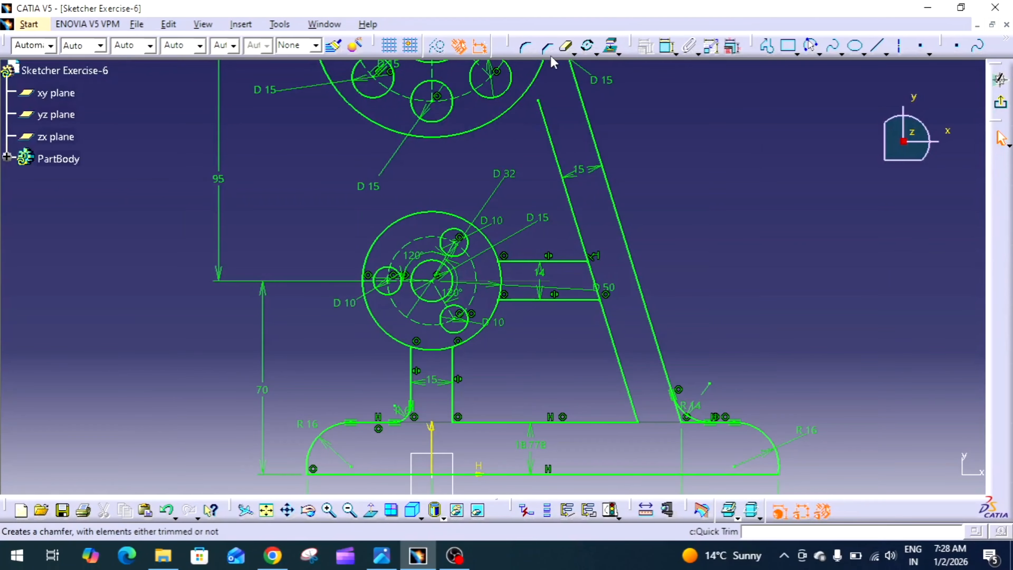
{"action": "left_click", "coordinate": [526, 48]}
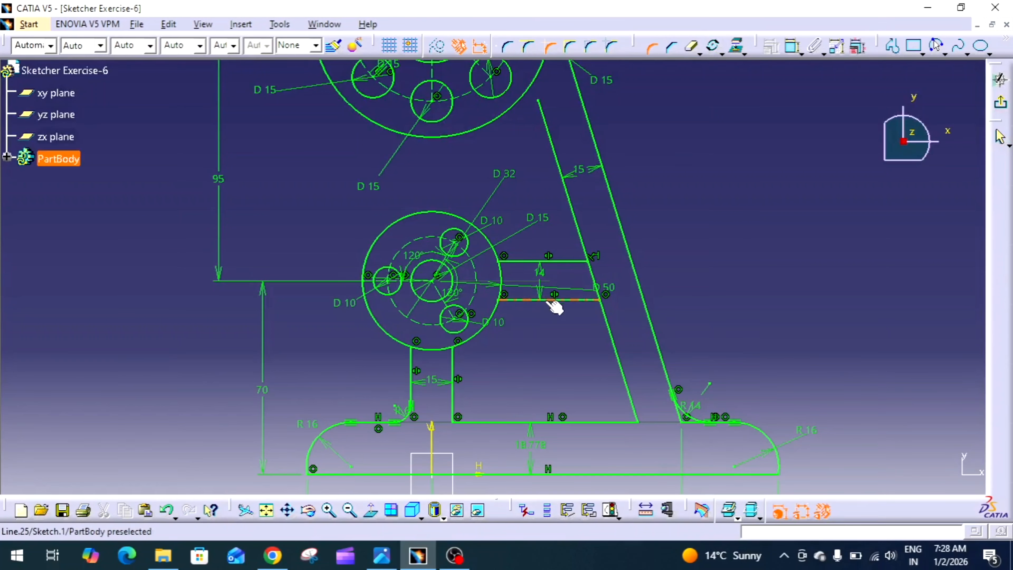
{"action": "left_click", "coordinate": [379, 556]}
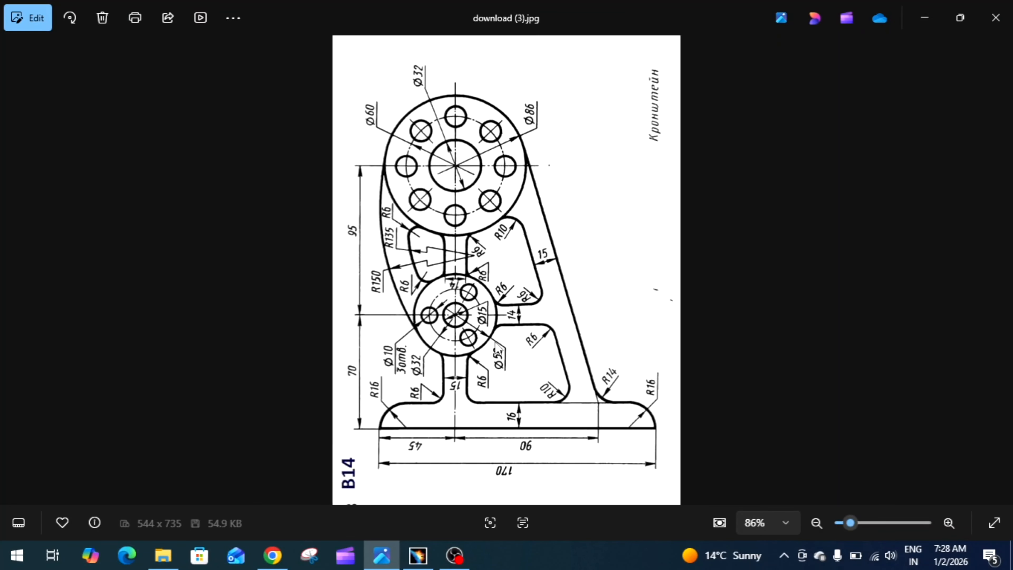
{"action": "left_click", "coordinate": [382, 556]}
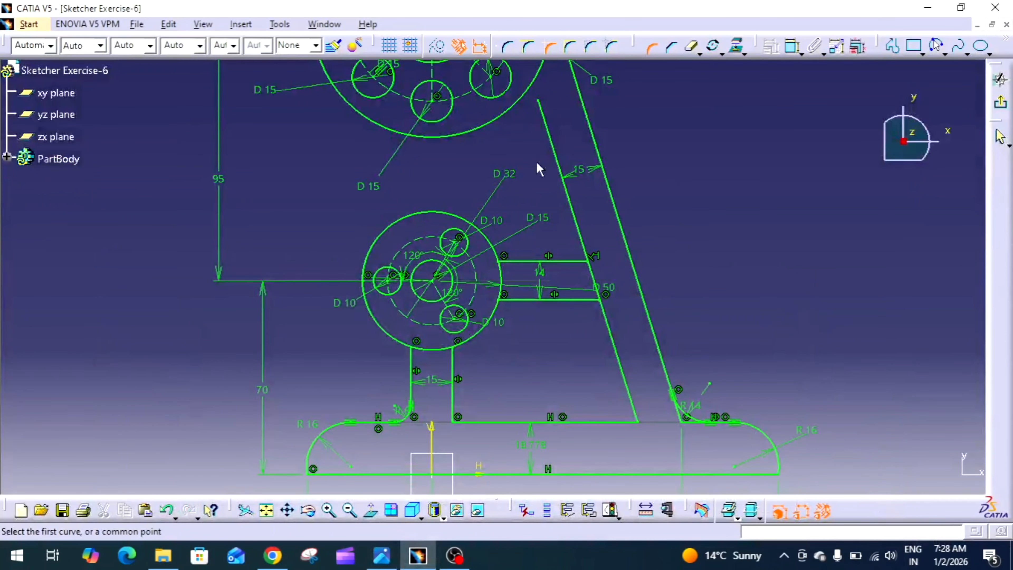
{"action": "left_click", "coordinate": [528, 47]}
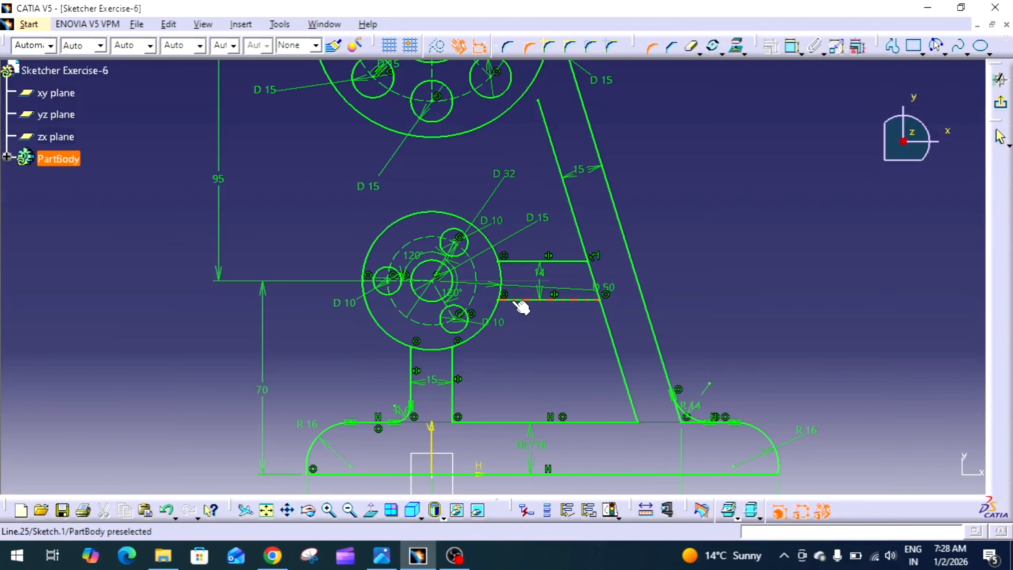
{"action": "left_click", "coordinate": [518, 299]}
{"action": "left_click", "coordinate": [503, 313]}
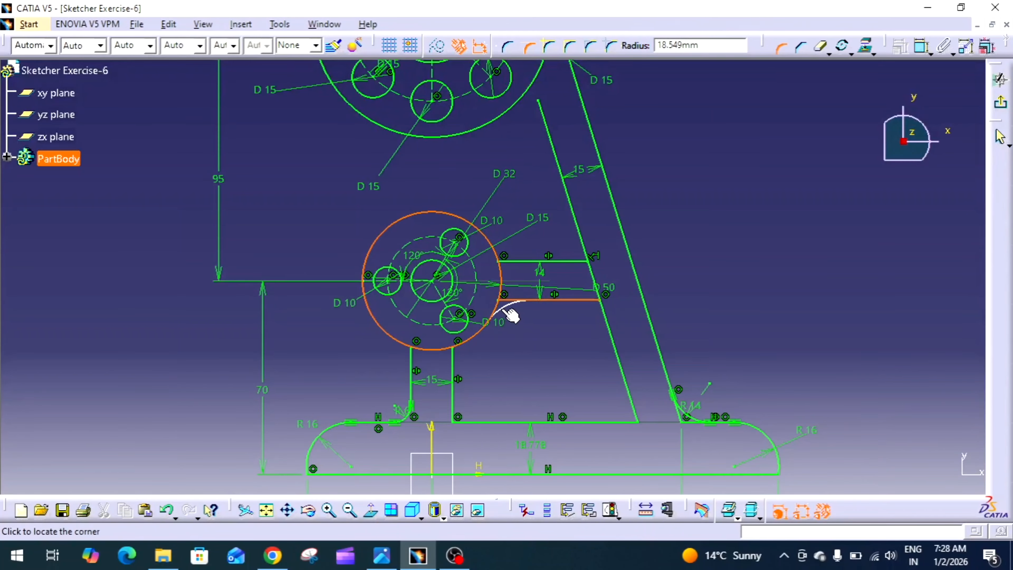
{"action": "left_click", "coordinate": [510, 315]}
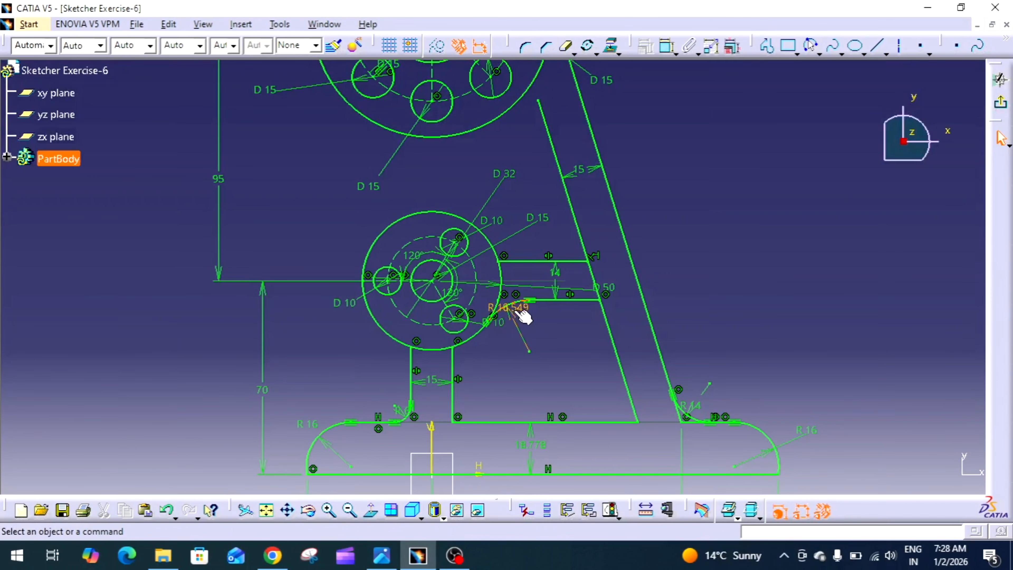
Step: Add a corner of about 10.6 mm radius between the post's right line and the 50 mm circle, trimming only the line
{"action": "left_click", "coordinate": [525, 46]}
{"action": "left_click", "coordinate": [458, 369]}
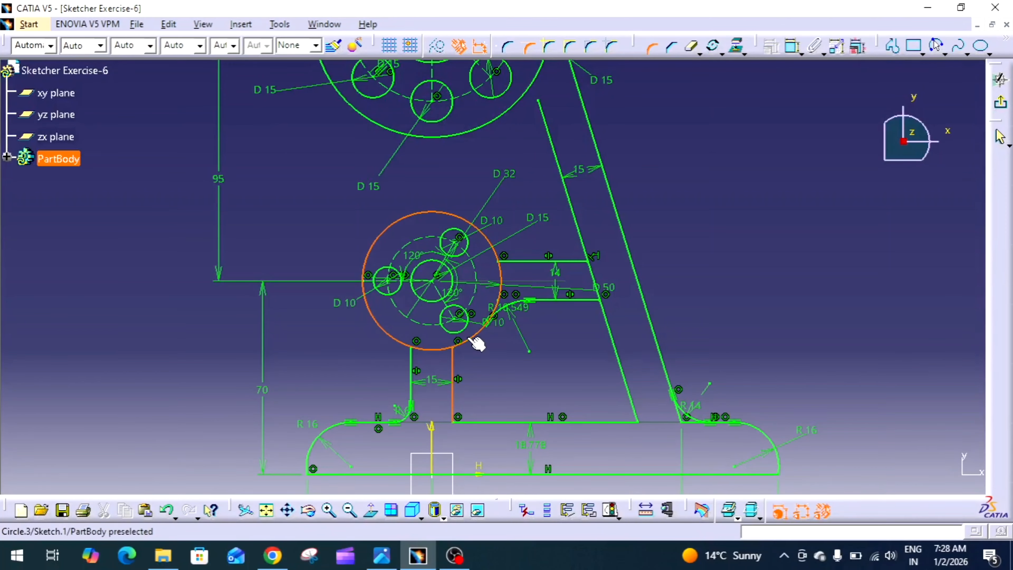
{"action": "left_click", "coordinate": [476, 342]}
{"action": "left_click", "coordinate": [469, 354]}
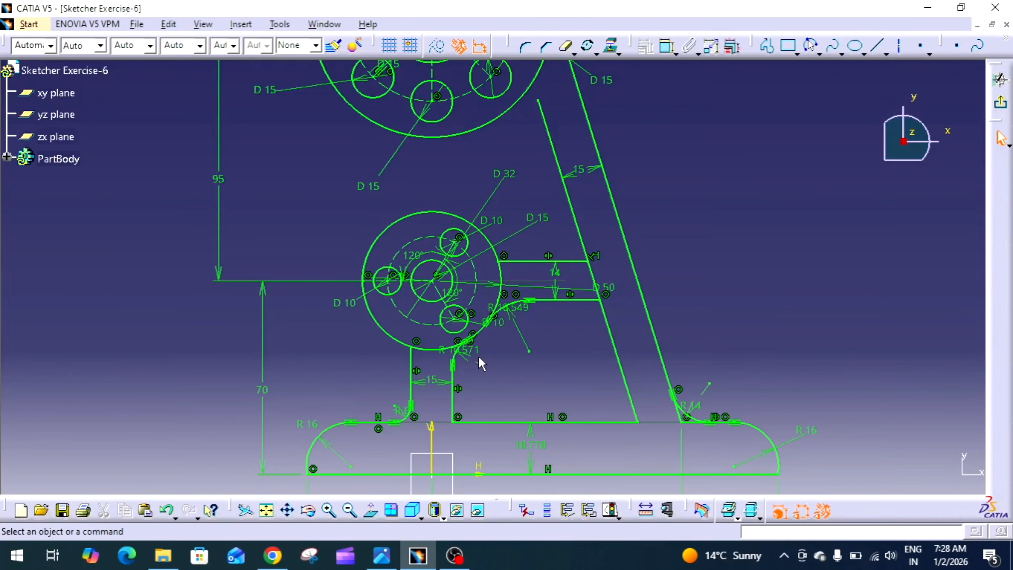
Step: Set both new corner radii at the 50 mm circle, beside the post and under the web, to 6 mm
{"action": "left_click", "coordinate": [468, 352]}
{"action": "double_click", "coordinate": [469, 352]}
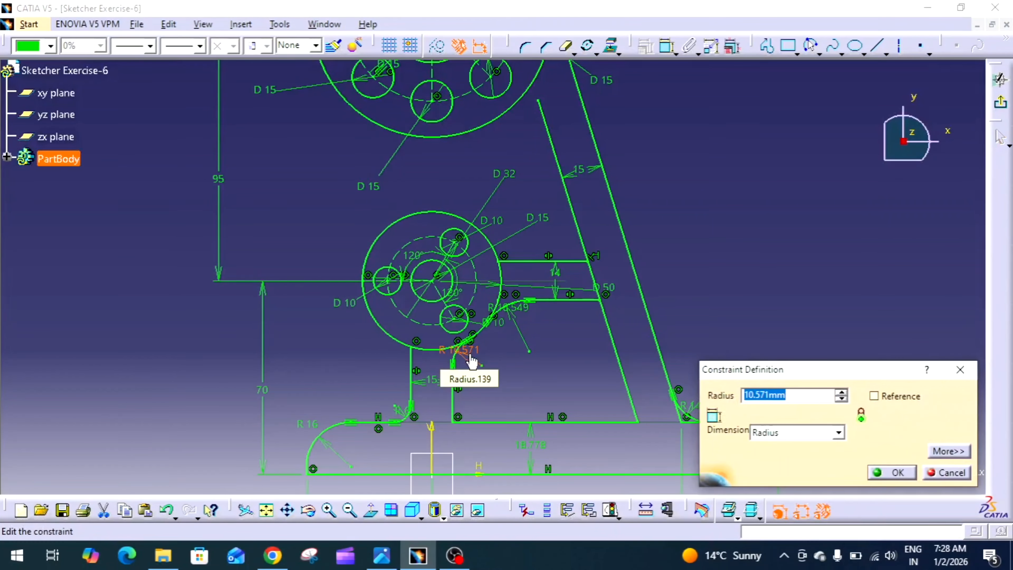
{"action": "type", "text": "6"}
{"action": "key", "text": "Return"}
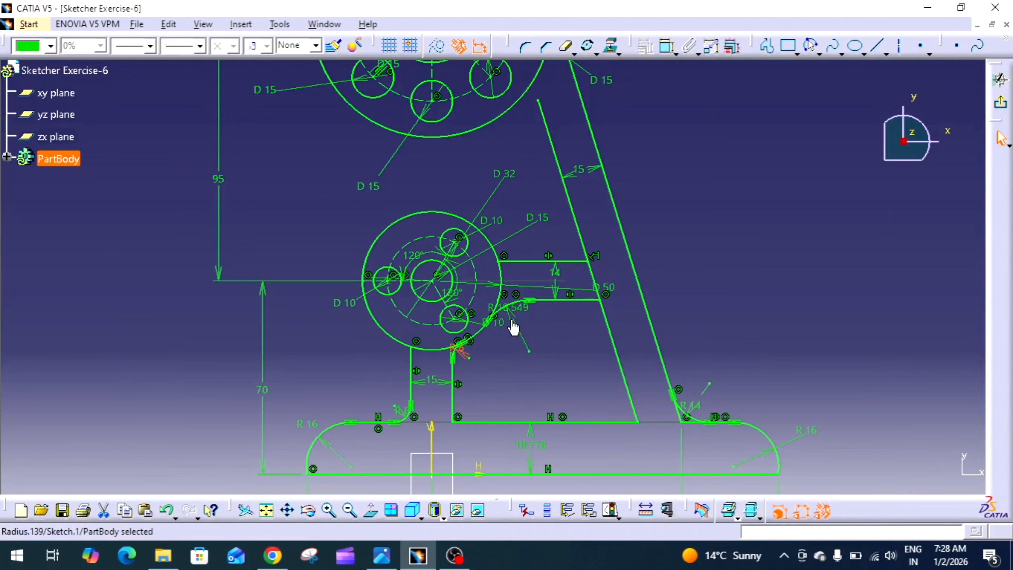
{"action": "double_click", "coordinate": [518, 308]}
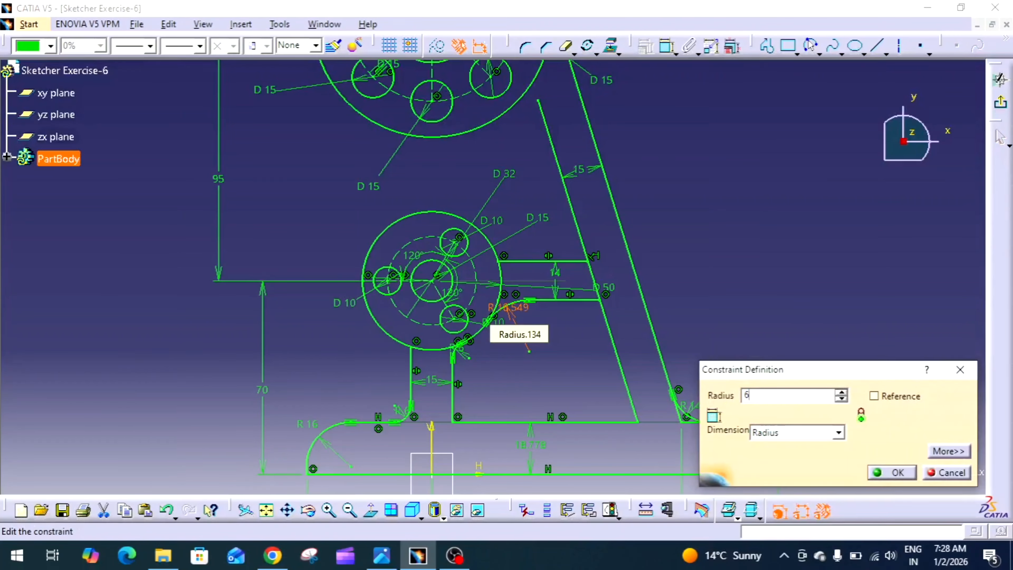
{"action": "key", "text": "Return"}
Step: Following the reference drawing, add a corner of about 15 mm radius between the web's lower line and the inner slanted line, trimming both and accepting the constraint modification
{"action": "key", "text": "alt+Tab"}
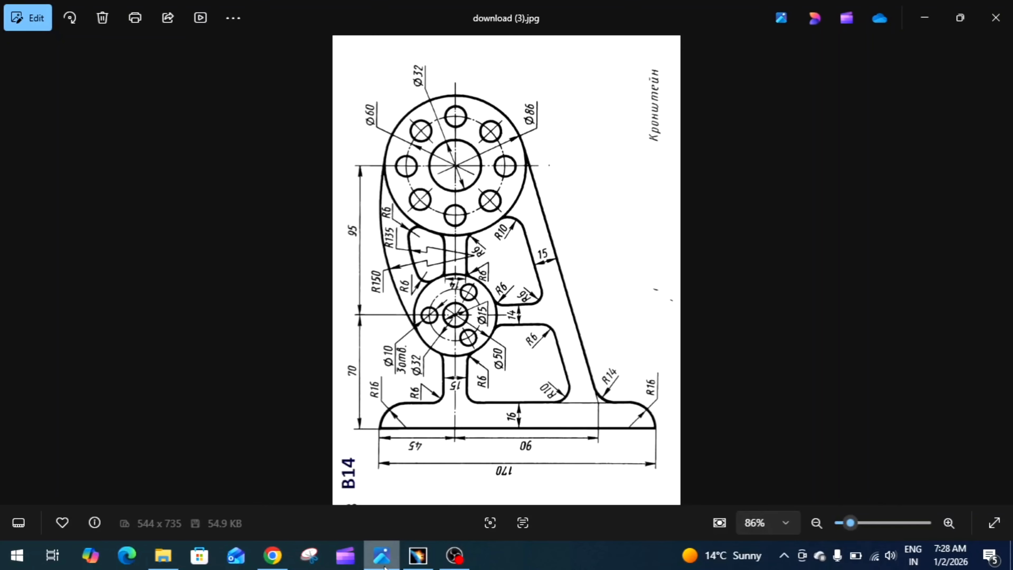
{"action": "left_click", "coordinate": [417, 555]}
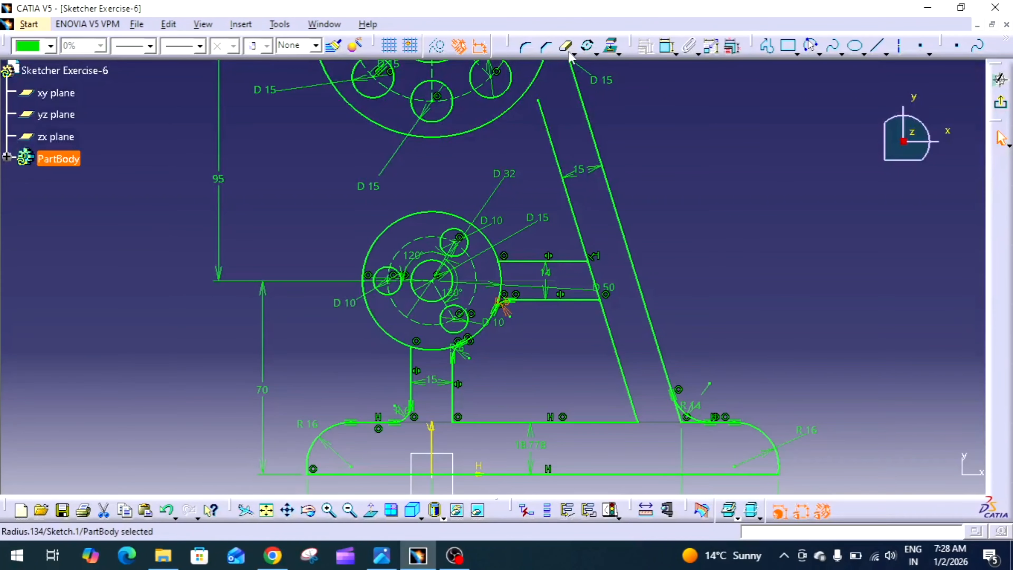
{"action": "left_click", "coordinate": [525, 50]}
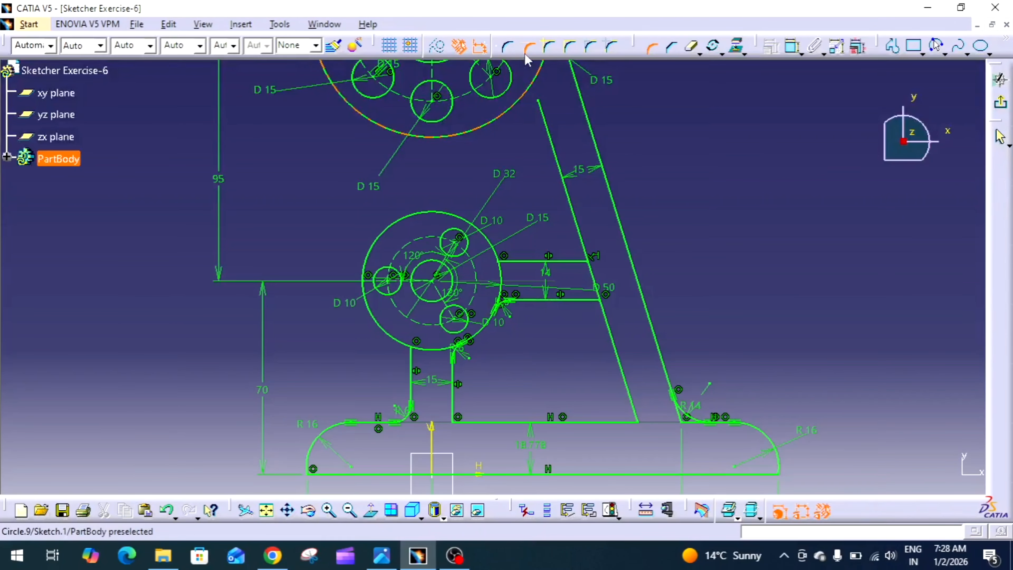
{"action": "left_click", "coordinate": [507, 49]}
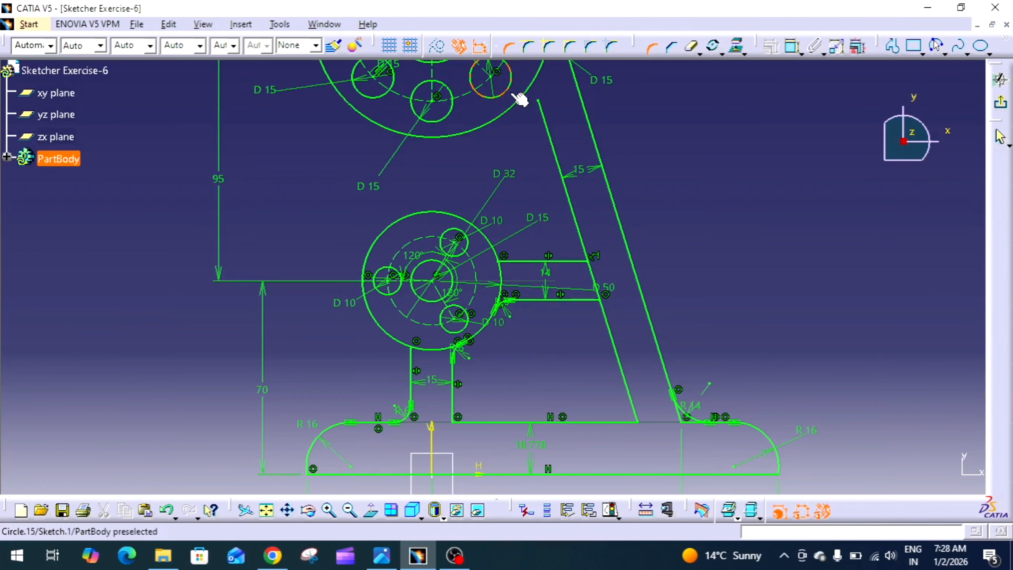
{"action": "left_click", "coordinate": [584, 300]}
{"action": "left_click", "coordinate": [604, 308]}
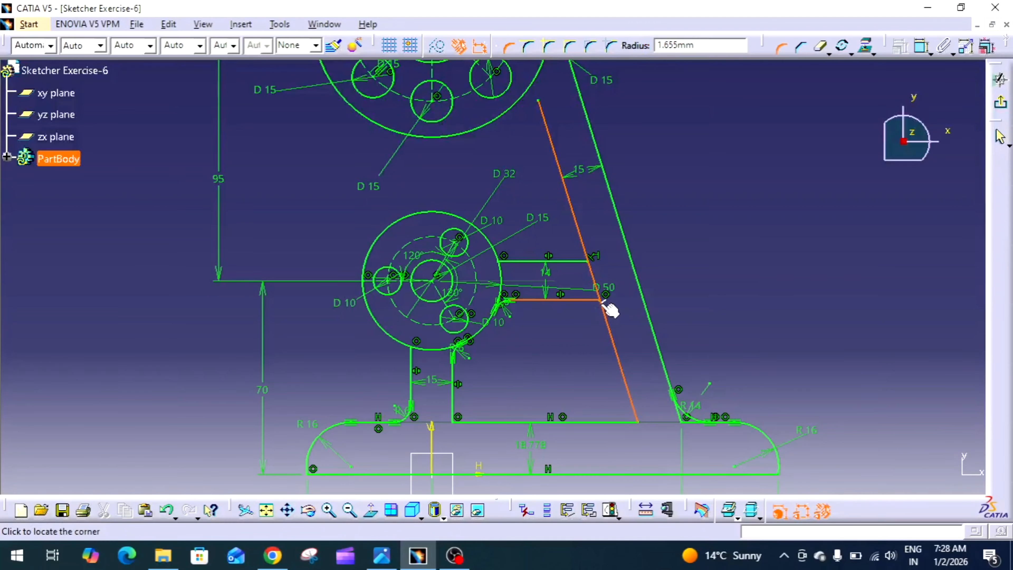
{"action": "left_click", "coordinate": [594, 305]}
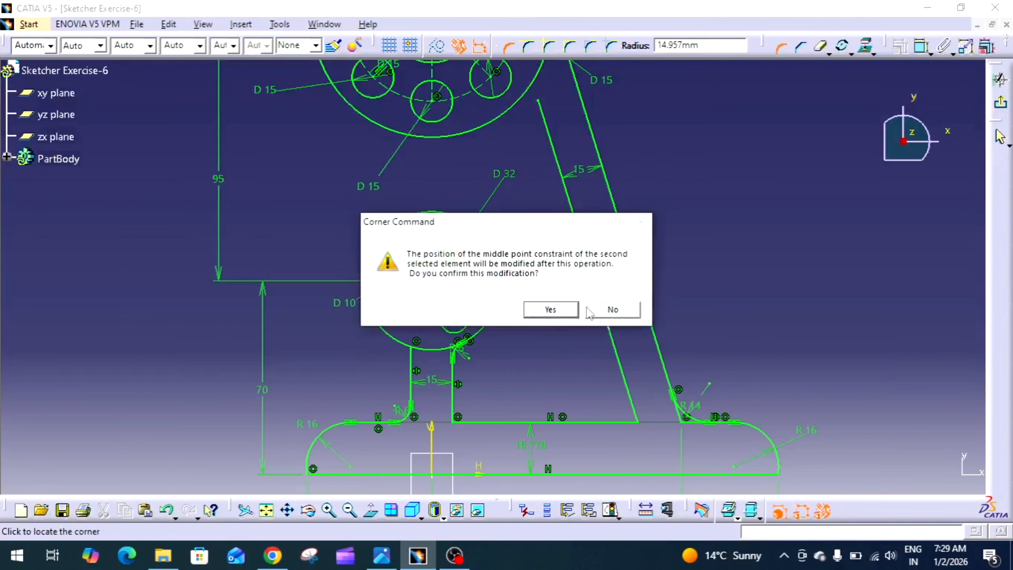
{"action": "left_click", "coordinate": [560, 311]}
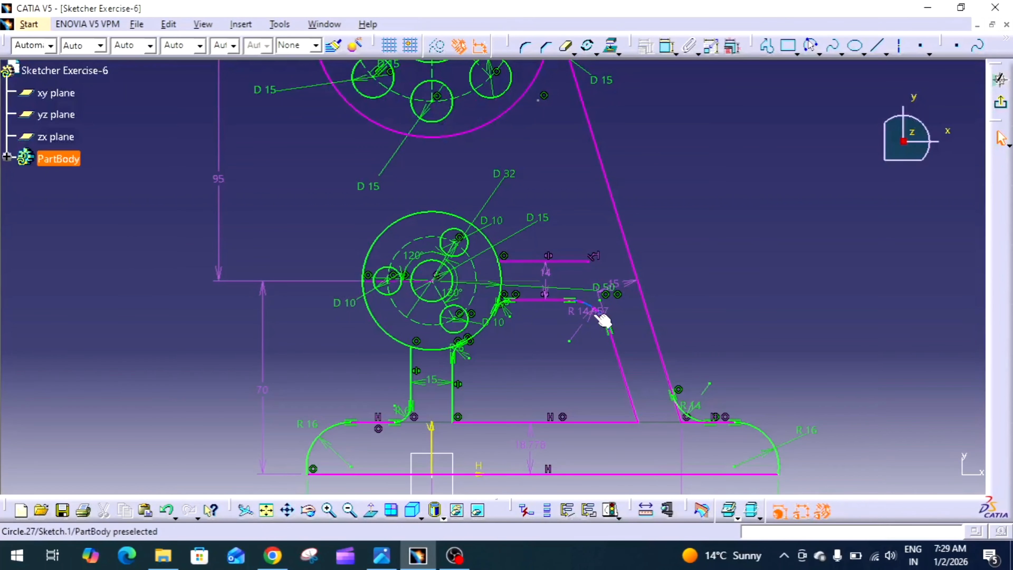
Step: Set the radius of the corner between the web's lower line and the inner slanted line to 6 mm
{"action": "double_click", "coordinate": [582, 314]}
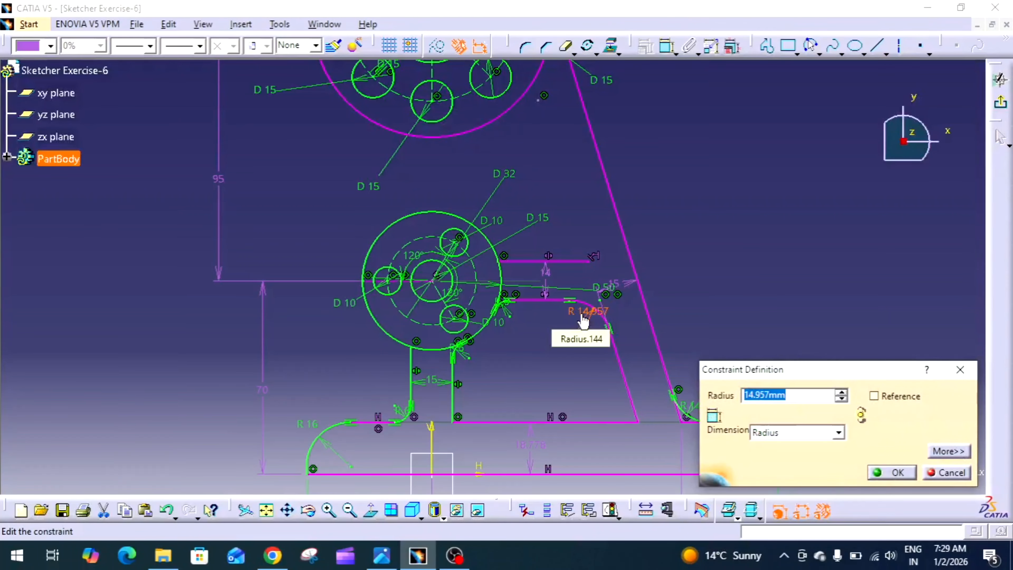
{"action": "type", "text": "6"}
{"action": "key", "text": "Return"}
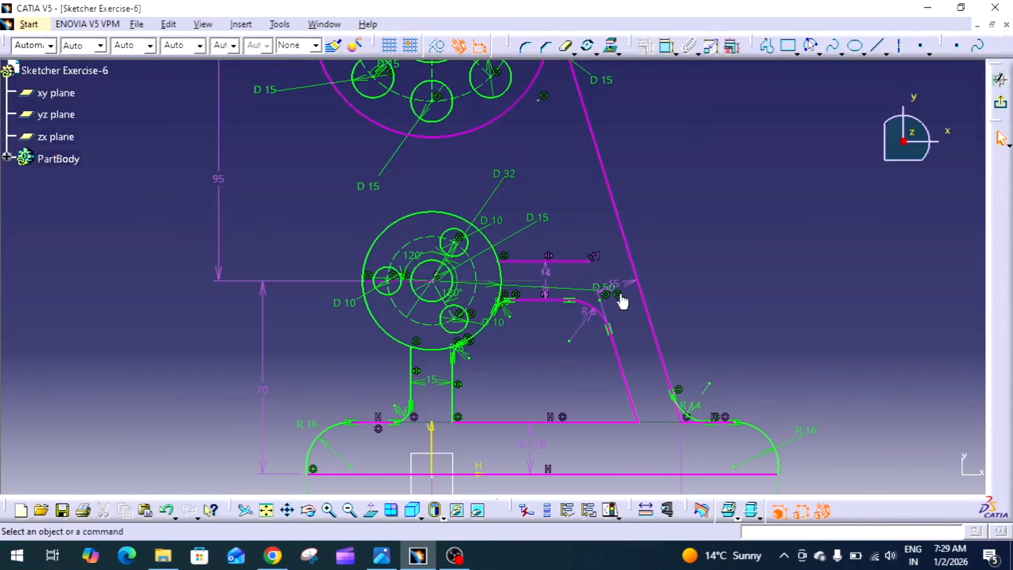
Step: Delete the constraint tying the free end of the web's upper line to the inner slanted line
{"action": "double_click", "coordinate": [628, 279]}
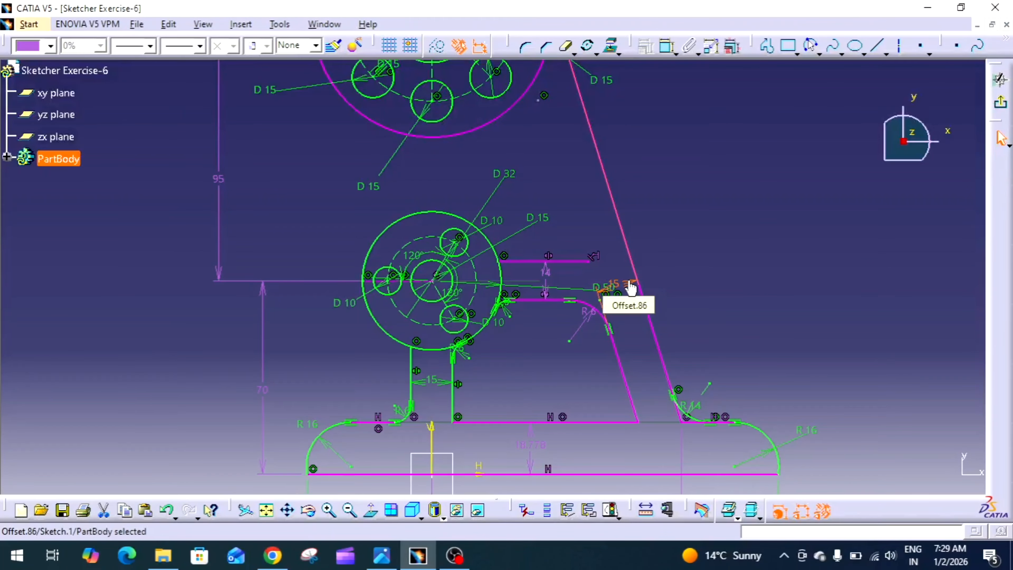
{"action": "left_click", "coordinate": [595, 256]}
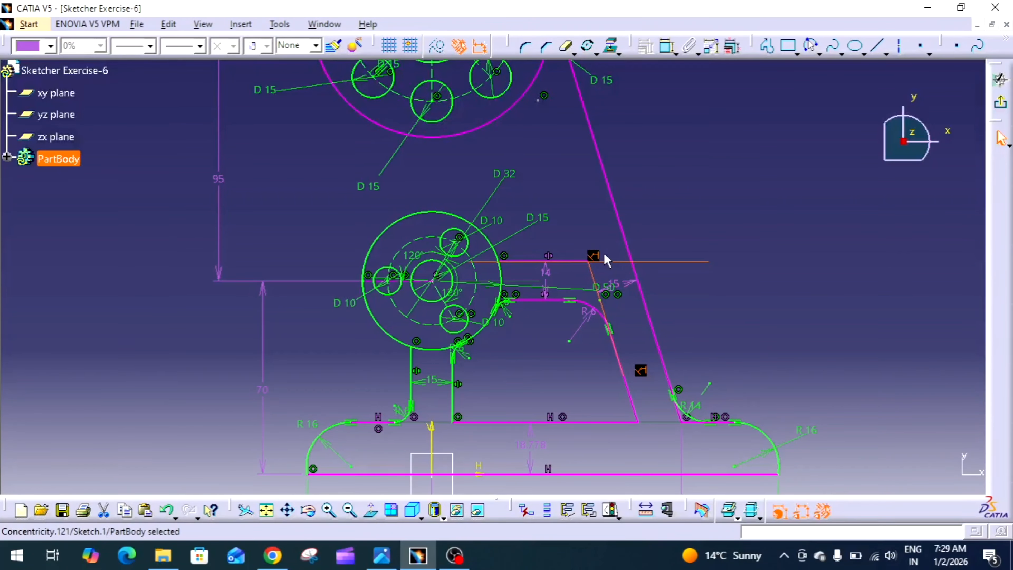
{"action": "key", "text": "Delete"}
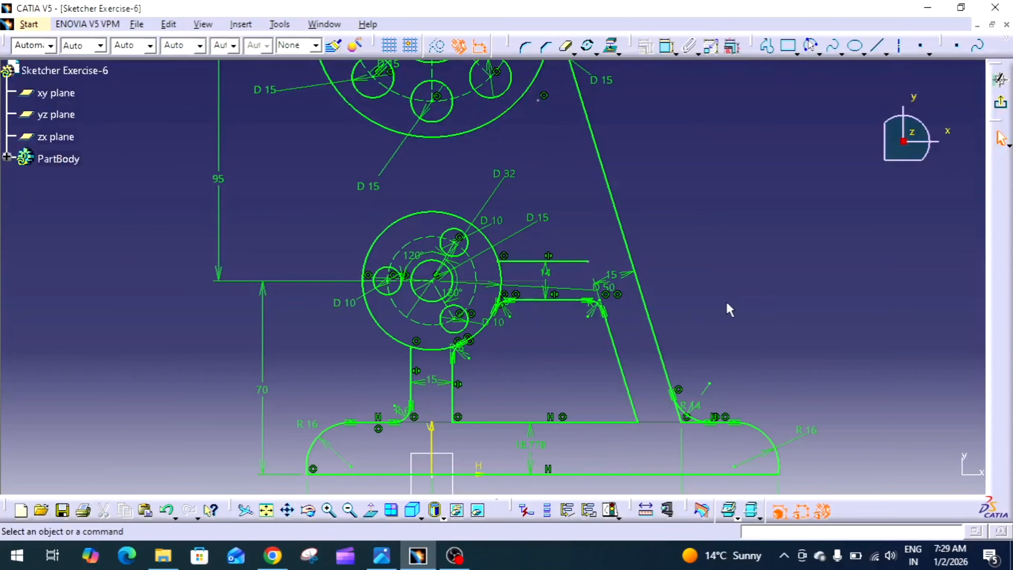
Step: Add a corner between the base's upper line and the inner slanted line and set its radius to 10 mm
{"action": "mouse_move", "coordinate": [728, 308]}
{"action": "middle_mouse_down"}
{"action": "mouse_move", "coordinate": [762, 246]}
{"action": "mouse_move", "coordinate": [683, 262]}
{"action": "mouse_move", "coordinate": [705, 215]}
{"action": "mouse_move", "coordinate": [687, 285]}
{"action": "mouse_move", "coordinate": [678, 259]}
{"action": "middle_mouse_up"}
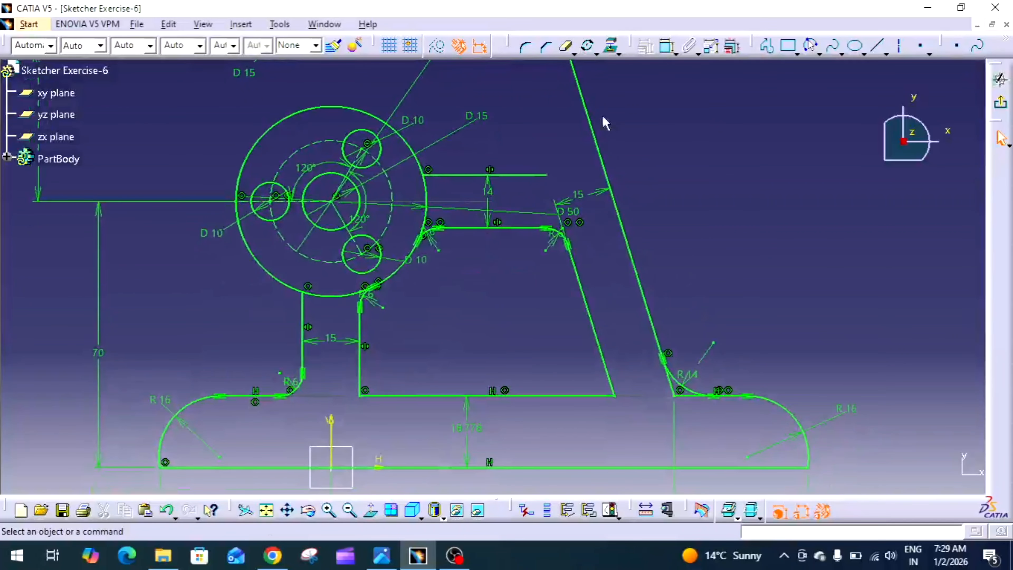
{"action": "left_click", "coordinate": [546, 47]}
{"action": "left_click", "coordinate": [587, 395]}
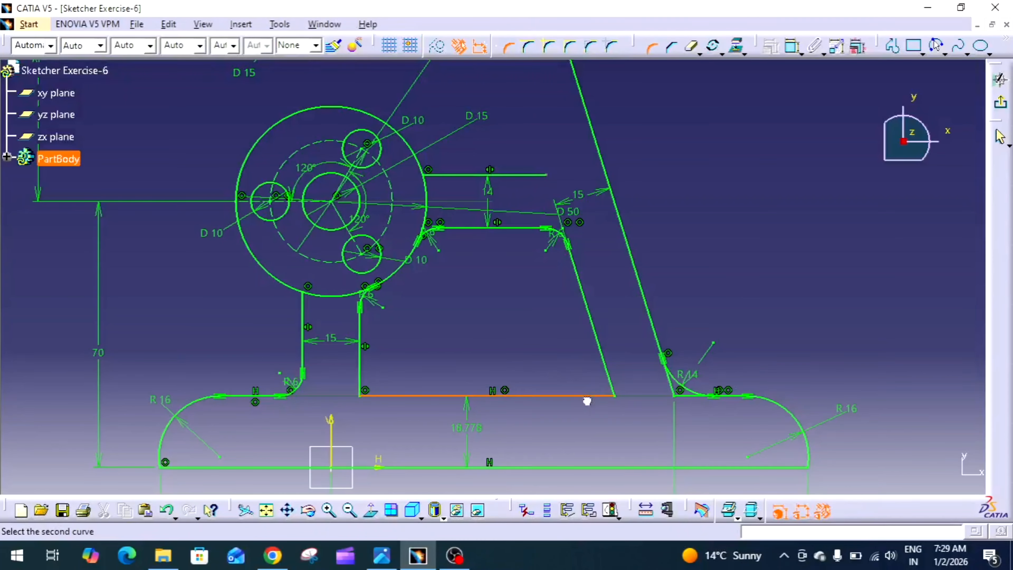
{"action": "left_click", "coordinate": [618, 386]}
{"action": "left_click", "coordinate": [602, 386]}
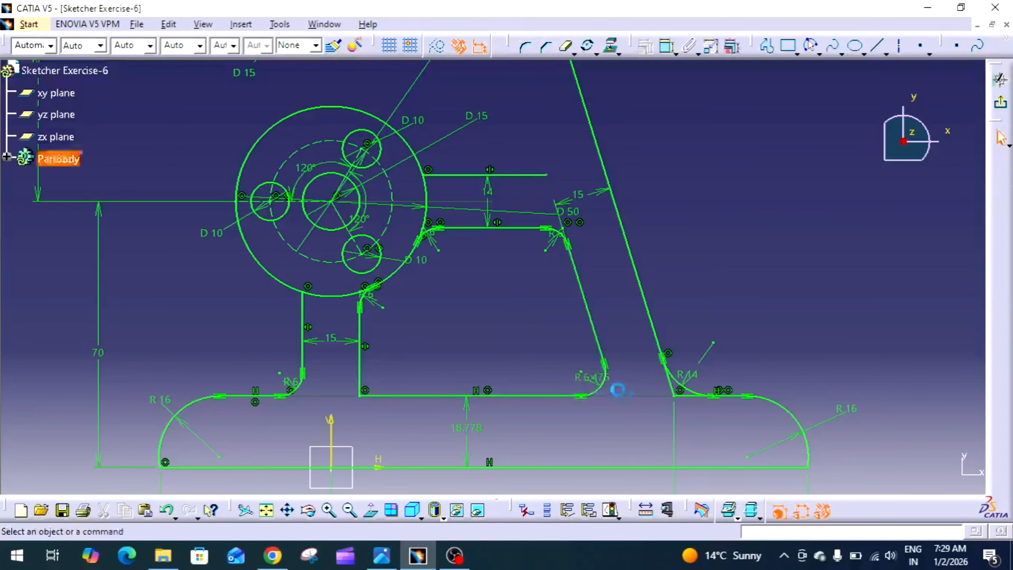
{"action": "double_click", "coordinate": [589, 373]}
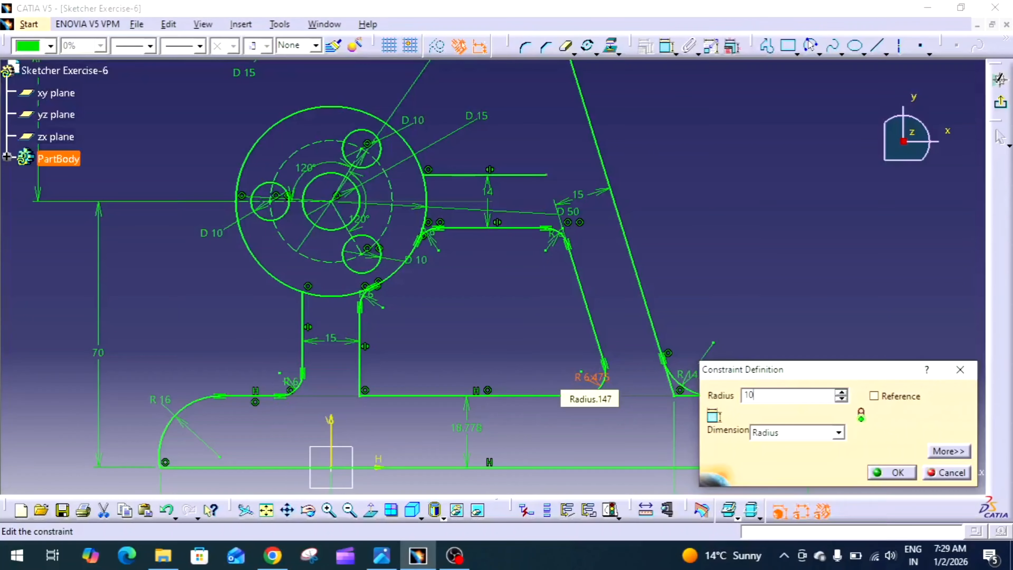
{"action": "key", "text": "Return"}
Step: Sketch a slanted line from the free end of the web's upper line up towards the 86 mm circle, roughly following the outer slanted line
{"action": "mouse_move", "coordinate": [635, 287]}
{"action": "middle_mouse_down"}
{"action": "mouse_move", "coordinate": [631, 335]}
{"action": "mouse_move", "coordinate": [522, 403]}
{"action": "middle_mouse_up"}
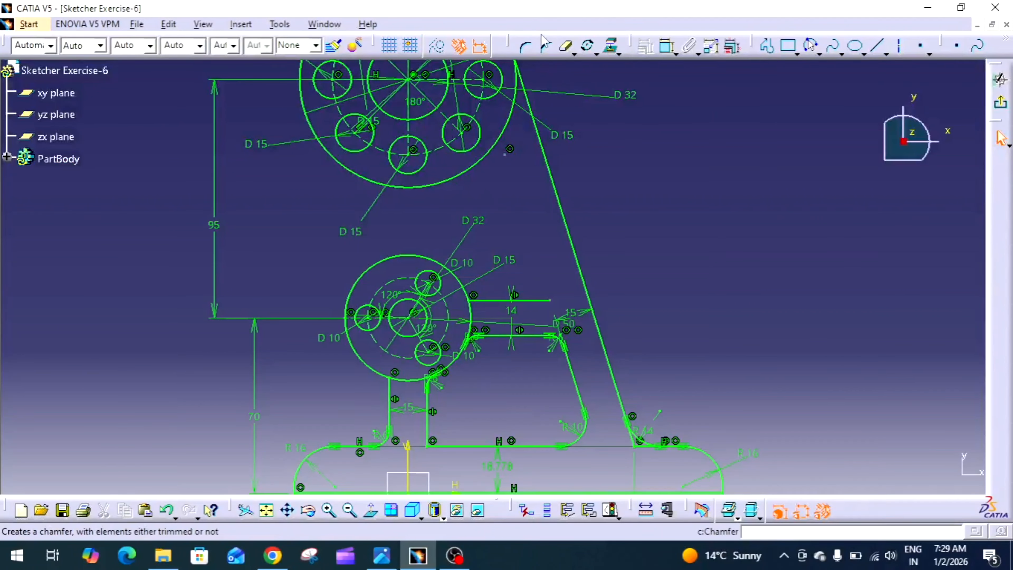
{"action": "left_click", "coordinate": [766, 46]}
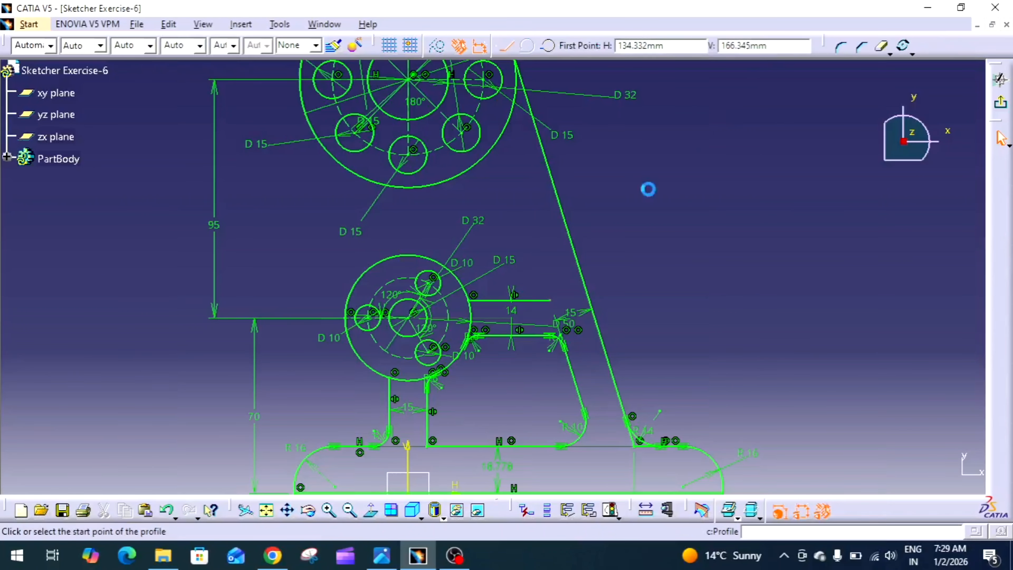
{"action": "left_click", "coordinate": [550, 300]}
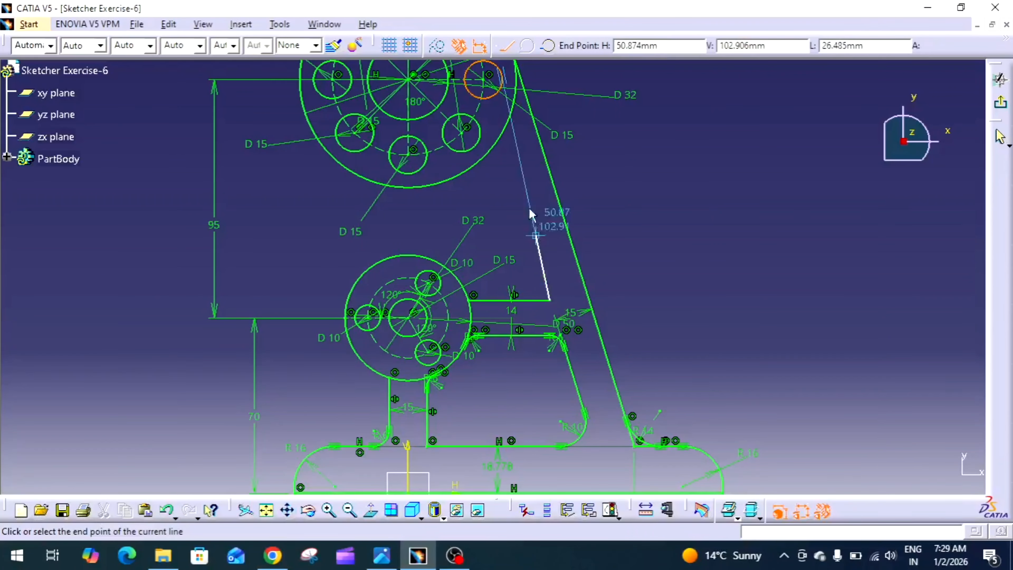
{"action": "left_click", "coordinate": [510, 163]}
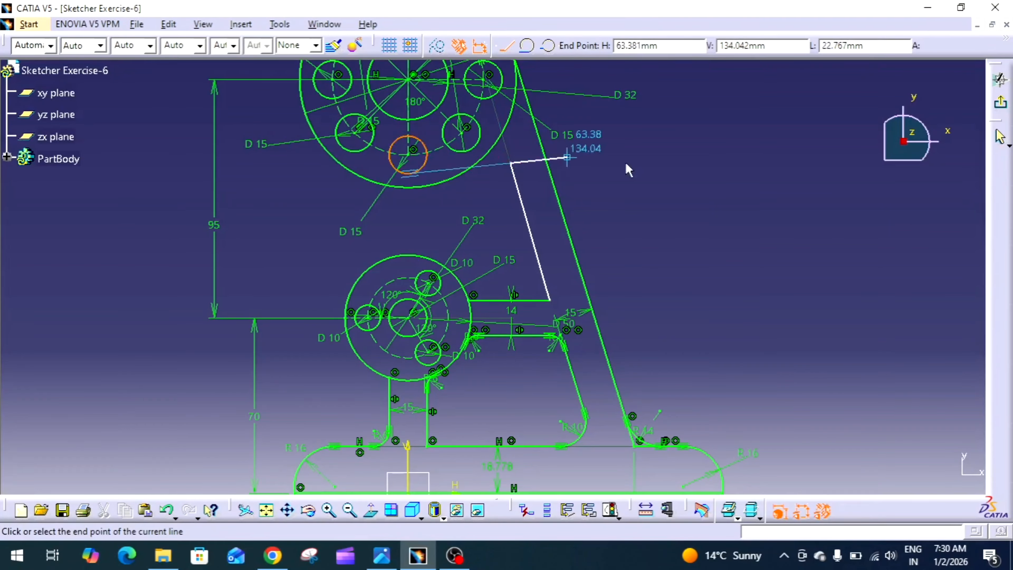
{"action": "key", "text": "Escape"}
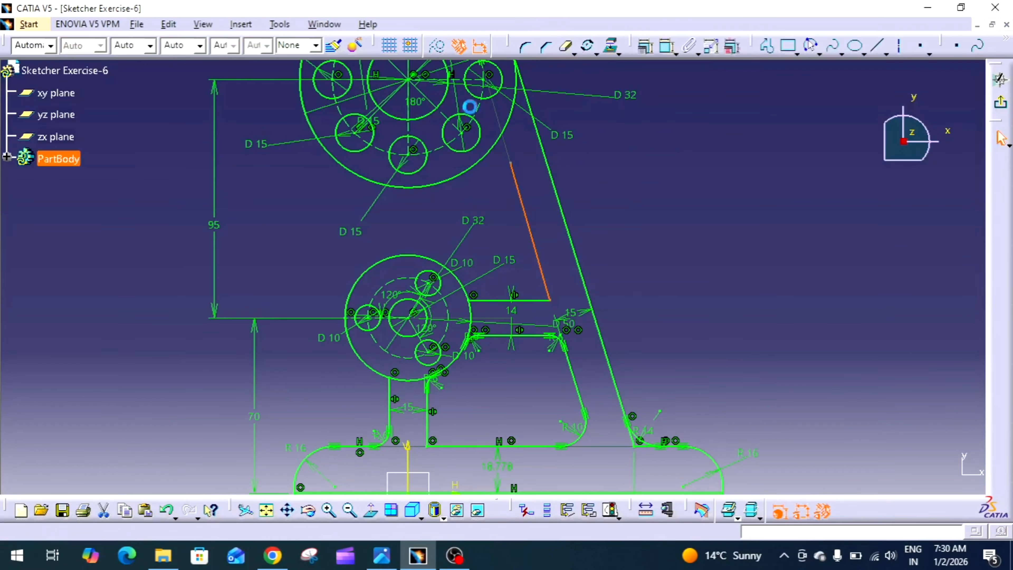
Step: Delete the tangency constraint between the new slanted line and the dashed 60 mm circle
{"action": "middle_click_drag", "start_coordinate": [494, 105], "coordinate": [502, 168]}
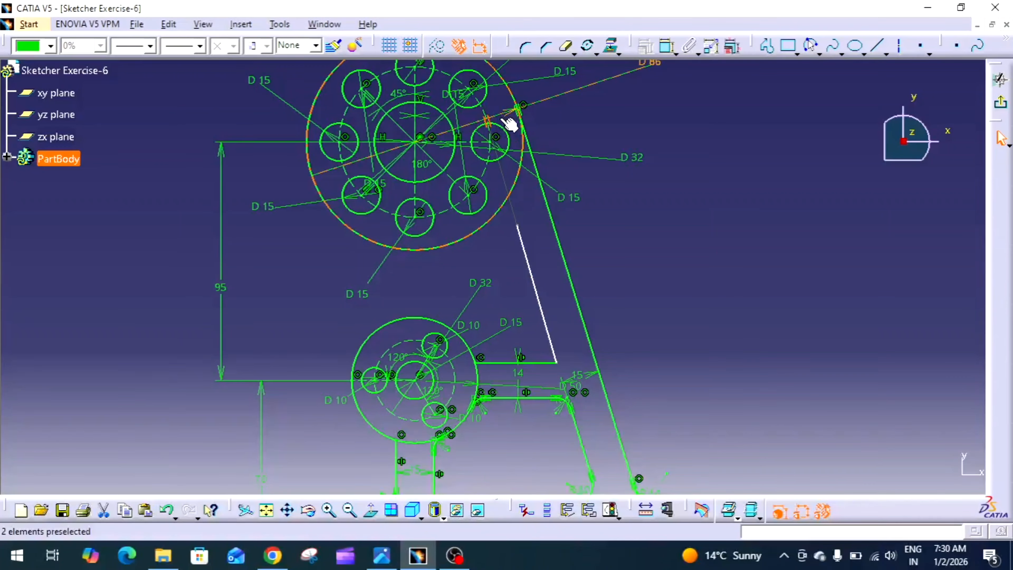
{"action": "left_click", "coordinate": [490, 121]}
{"action": "left_click", "coordinate": [504, 171]}
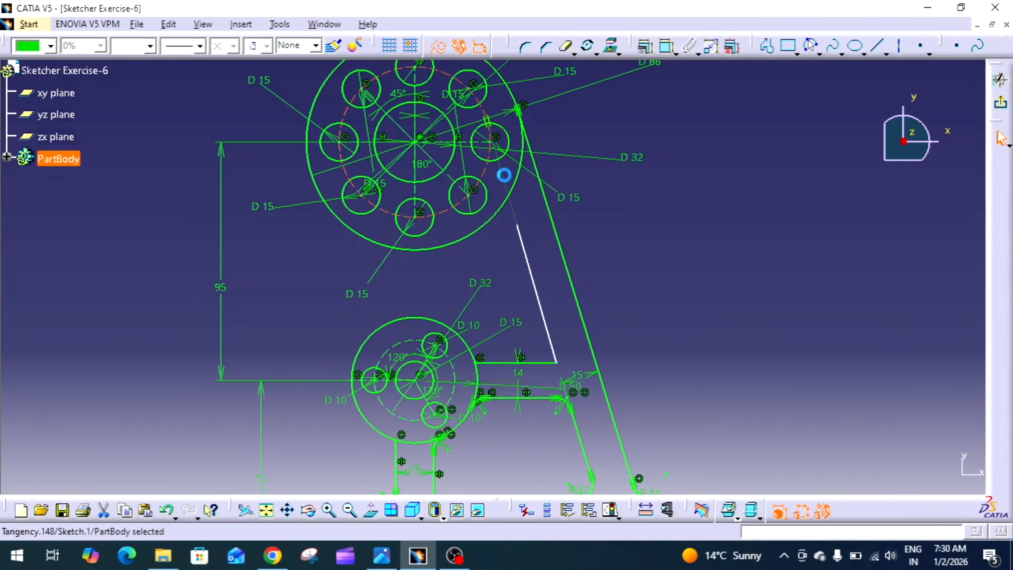
{"action": "left_click", "coordinate": [683, 138]}
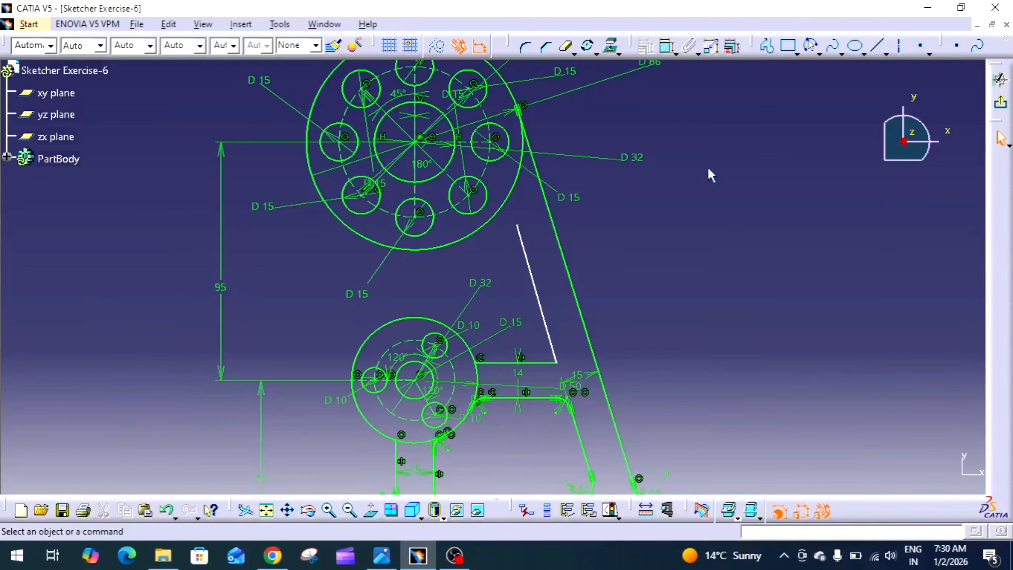
Step: Dimension the distance between the new slanted line above the web and the outer slanted line, and set it to 15 mm
{"action": "left_click", "coordinate": [667, 46]}
{"action": "left_click", "coordinate": [533, 276]}
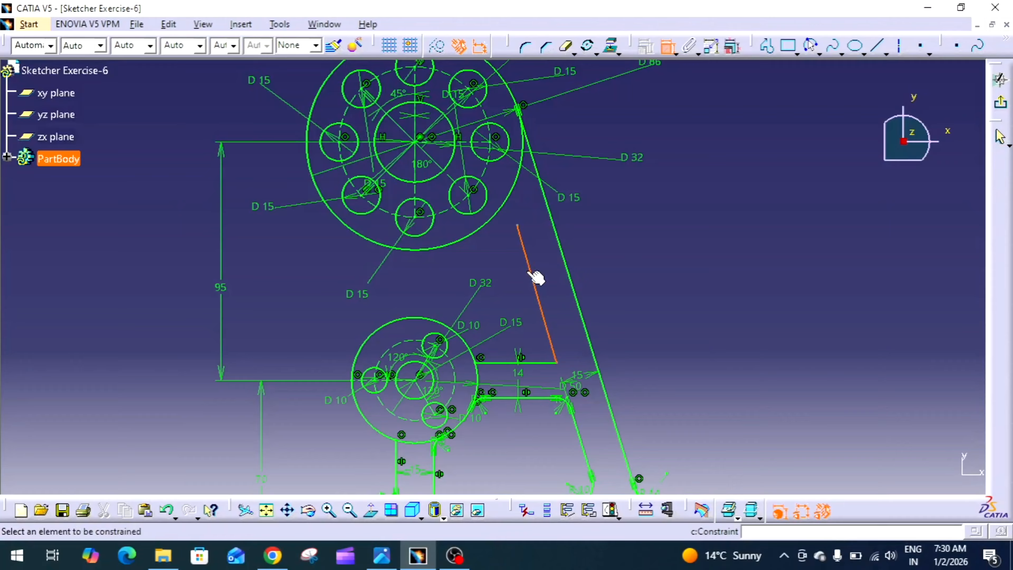
{"action": "left_click", "coordinate": [567, 256]}
{"action": "right_click", "coordinate": [546, 264]}
{"action": "left_click", "coordinate": [568, 296]}
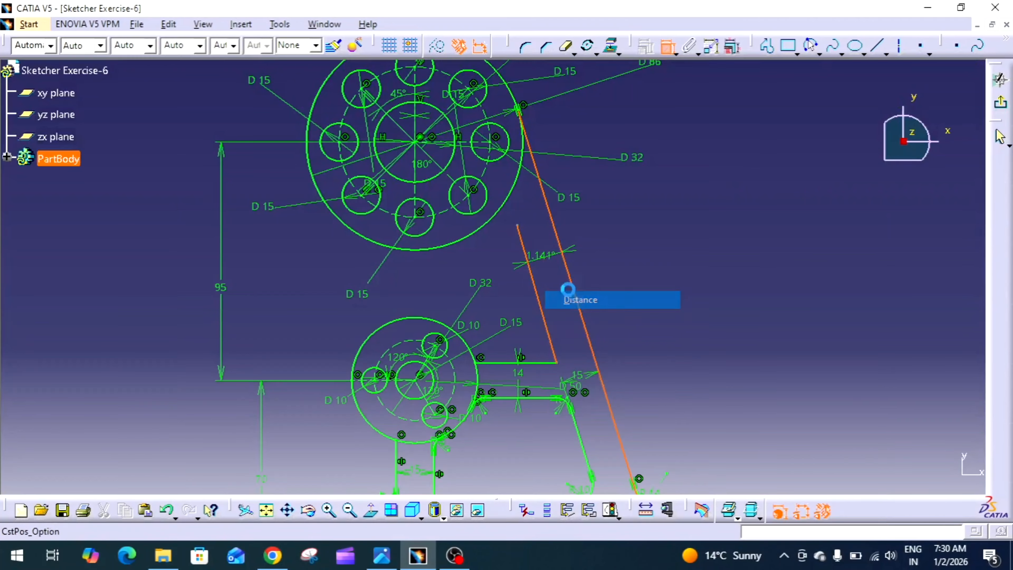
{"action": "left_click", "coordinate": [547, 267]}
{"action": "left_click", "coordinate": [552, 265]}
{"action": "double_click", "coordinate": [552, 264]}
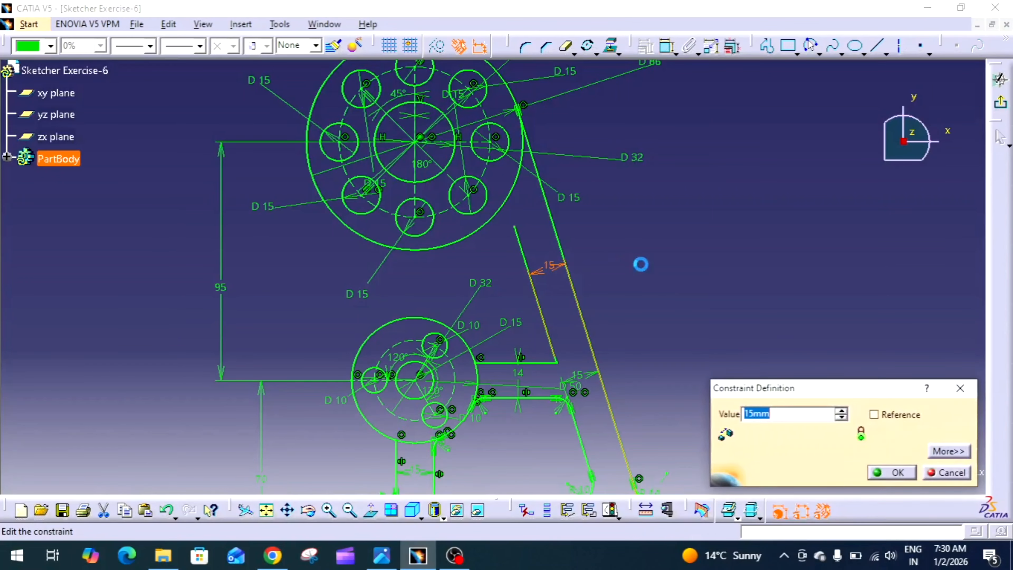
{"action": "key", "text": "Return"}
Step: Following the reference drawing, sketch a line about 31 mm long from the 86 mm circle down to the 50 mm circle, ending in line with the post's right line
{"action": "middle_click_drag", "start_coordinate": [666, 279], "coordinate": [652, 316], "text": "ctrl"}
{"action": "left_click", "coordinate": [382, 555]}
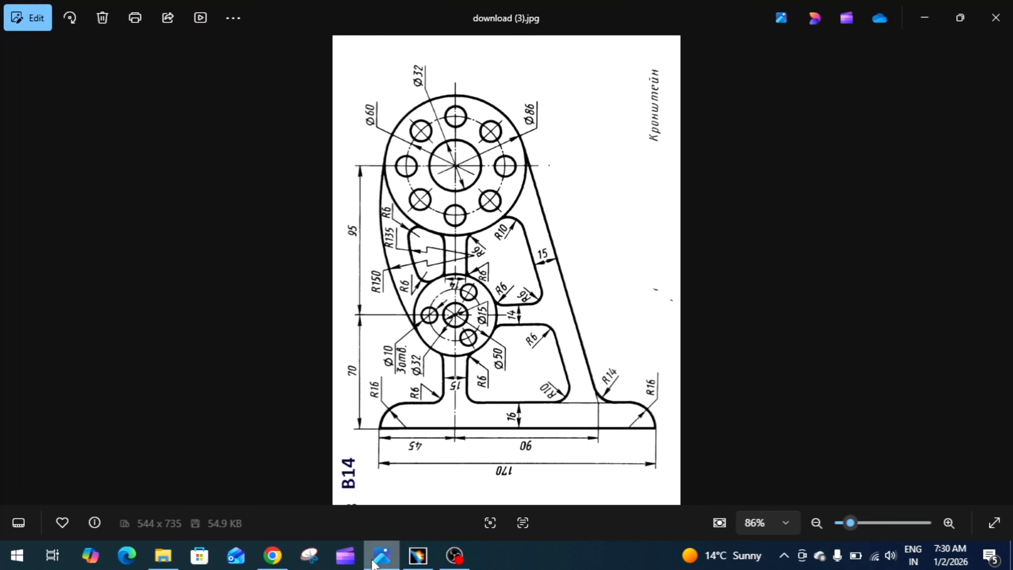
{"action": "left_click", "coordinate": [382, 555]}
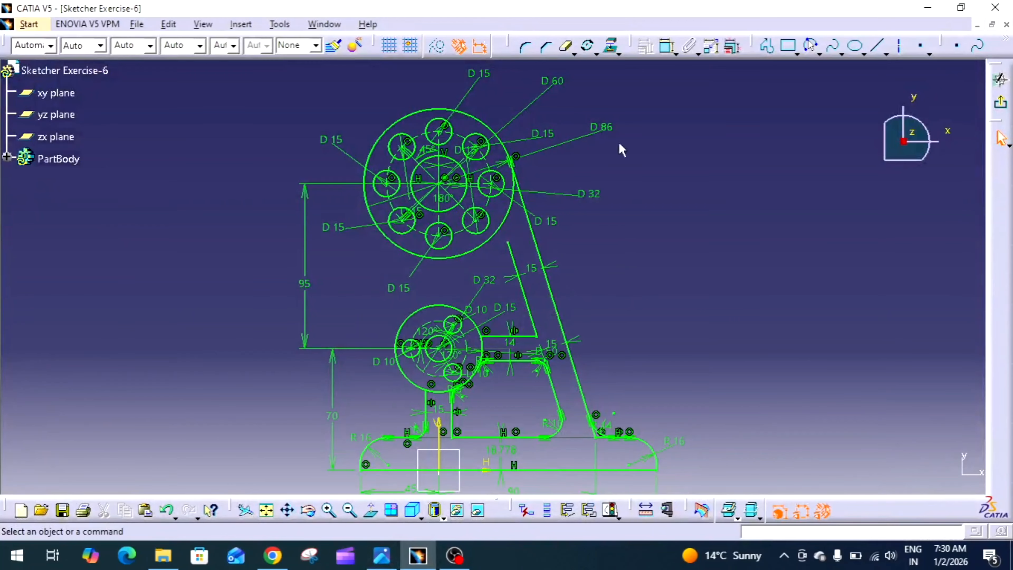
{"action": "left_click", "coordinate": [766, 45]}
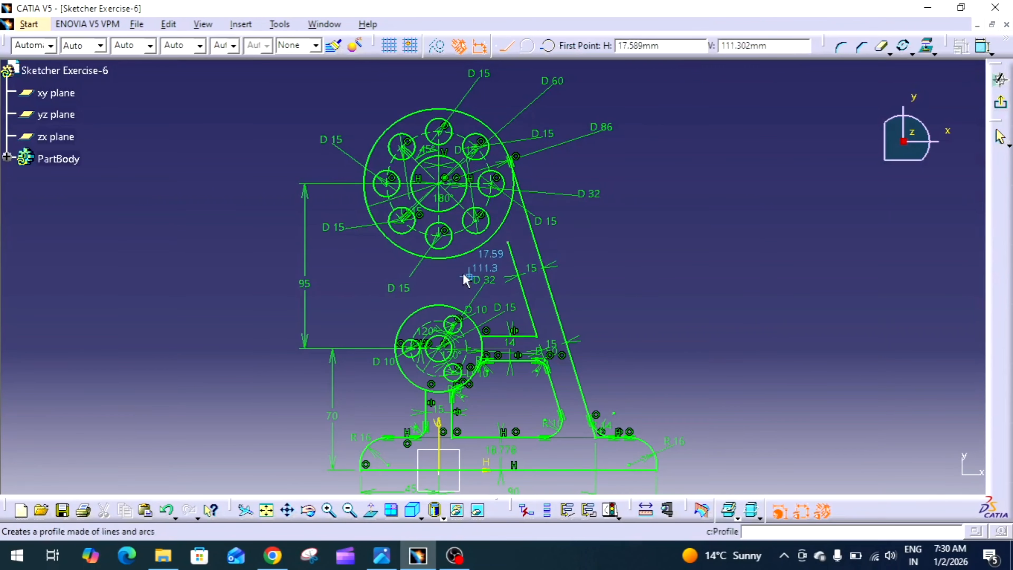
{"action": "left_click", "coordinate": [458, 255]}
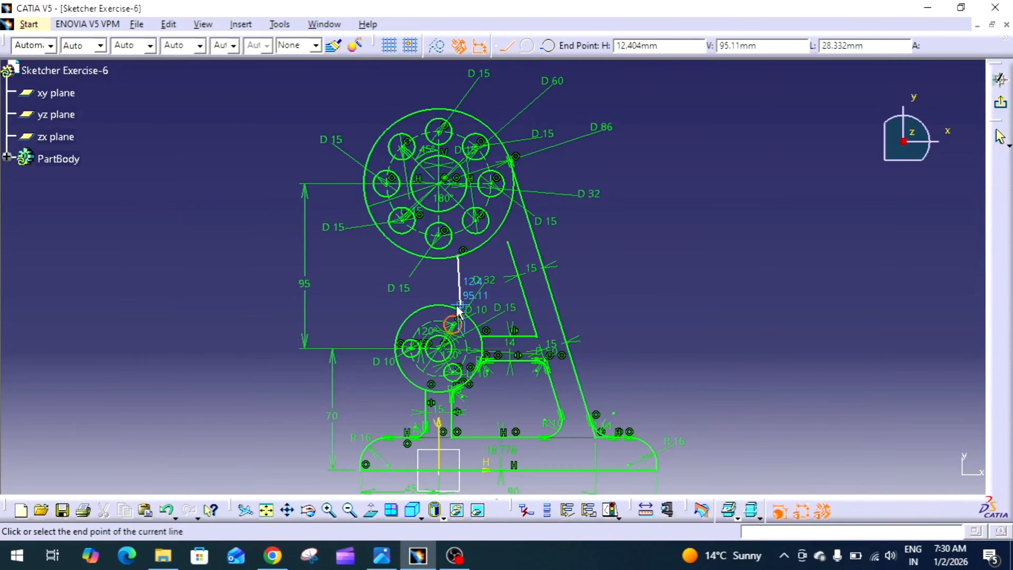
{"action": "mouse_move", "coordinate": [471, 300]}
{"action": "middle_mouse_down"}
{"action": "mouse_move", "coordinate": [480, 219]}
{"action": "mouse_move", "coordinate": [425, 163]}
{"action": "middle_mouse_up"}
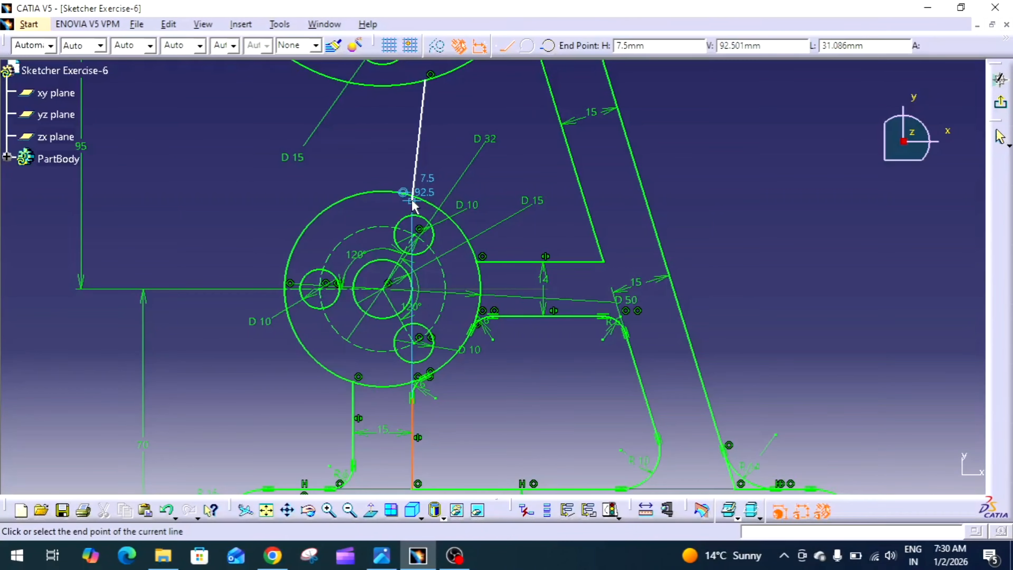
{"action": "left_click", "coordinate": [413, 195]}
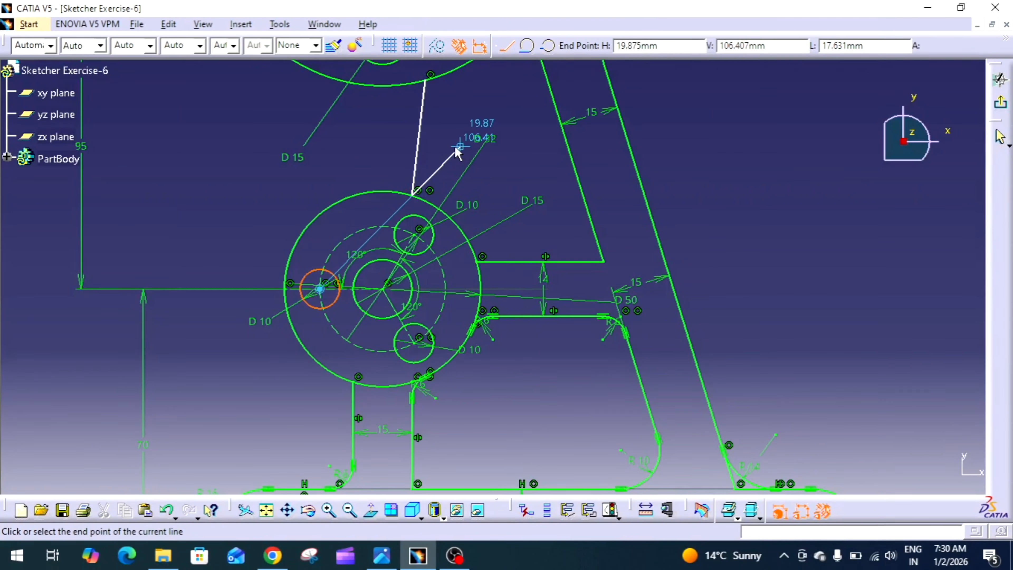
{"action": "key", "text": "Escape"}
Step: Constrain the link line between the 86 mm and 50 mm circles to be vertical
{"action": "middle_click_drag", "start_coordinate": [439, 210], "coordinate": [443, 290]}
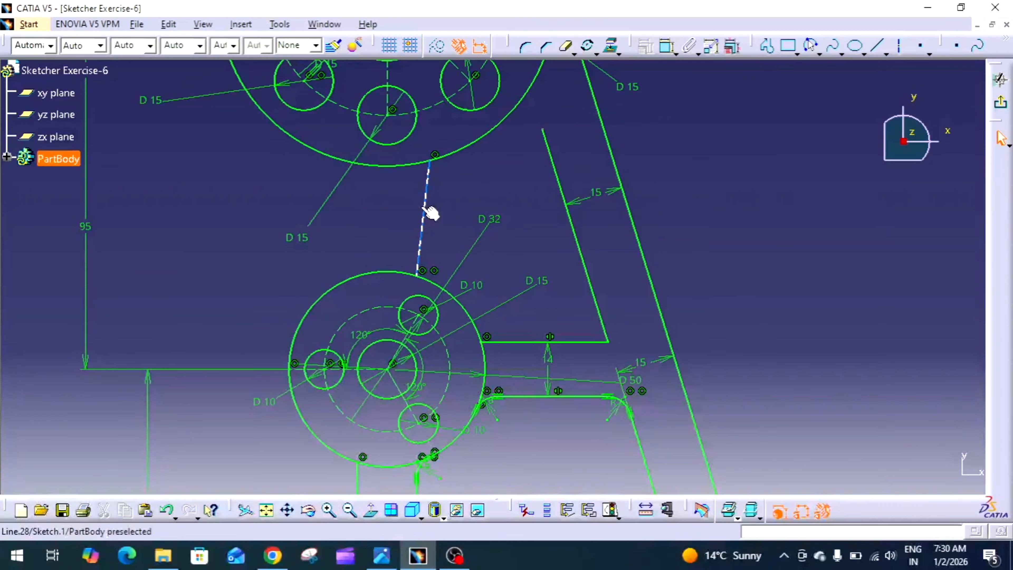
{"action": "left_click", "coordinate": [425, 205]}
{"action": "left_click", "coordinate": [645, 46]}
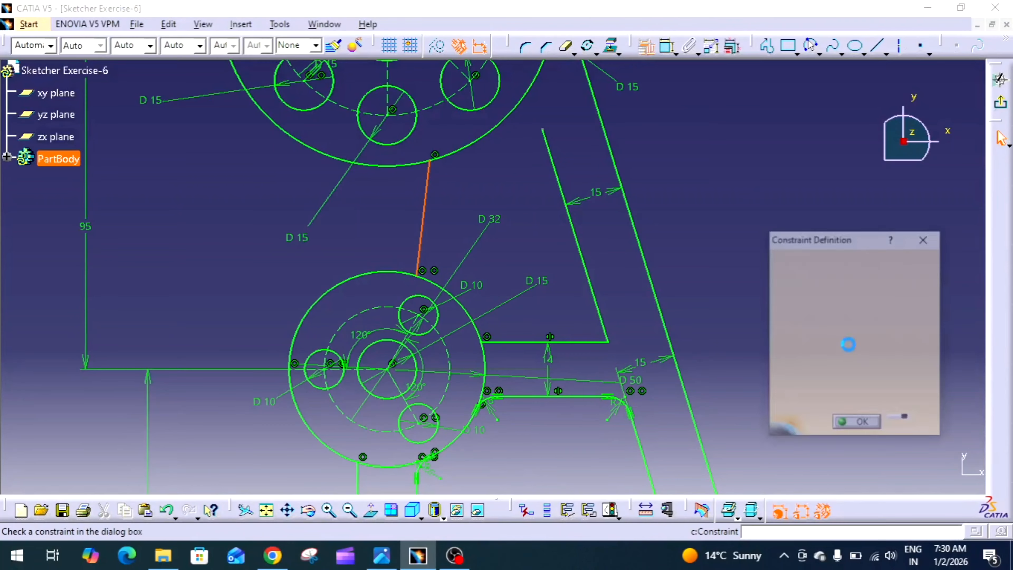
{"action": "left_click", "coordinate": [899, 382]}
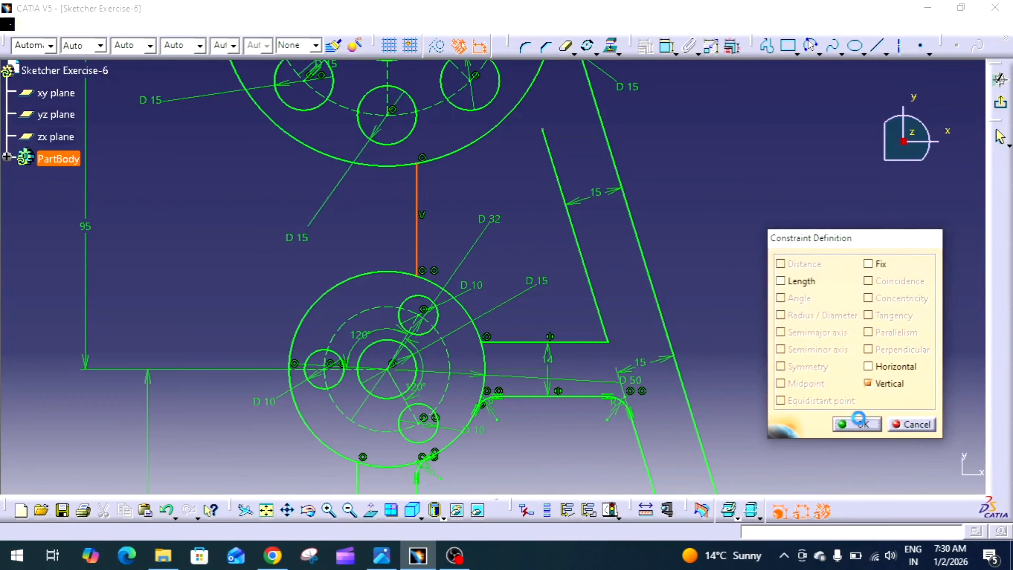
{"action": "left_click", "coordinate": [856, 424]}
Step: Sketch a vertical line between the 50 mm and 86 mm circles, about 11 mm left of centre, and delete its constraint to the left 10 mm hole
{"action": "middle_click_drag", "start_coordinate": [757, 253], "coordinate": [736, 215]}
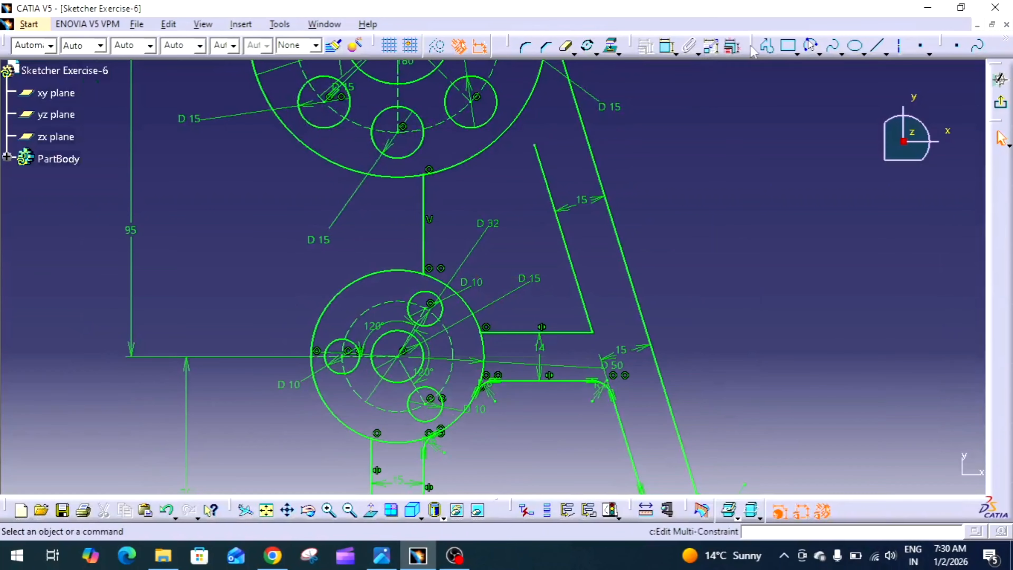
{"action": "left_click", "coordinate": [766, 45]}
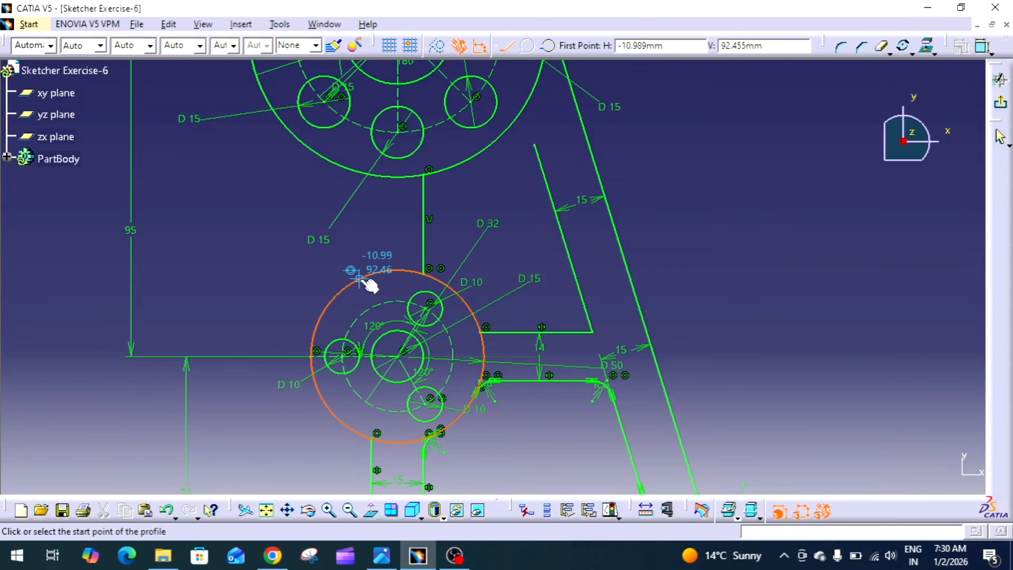
{"action": "left_click", "coordinate": [360, 273]}
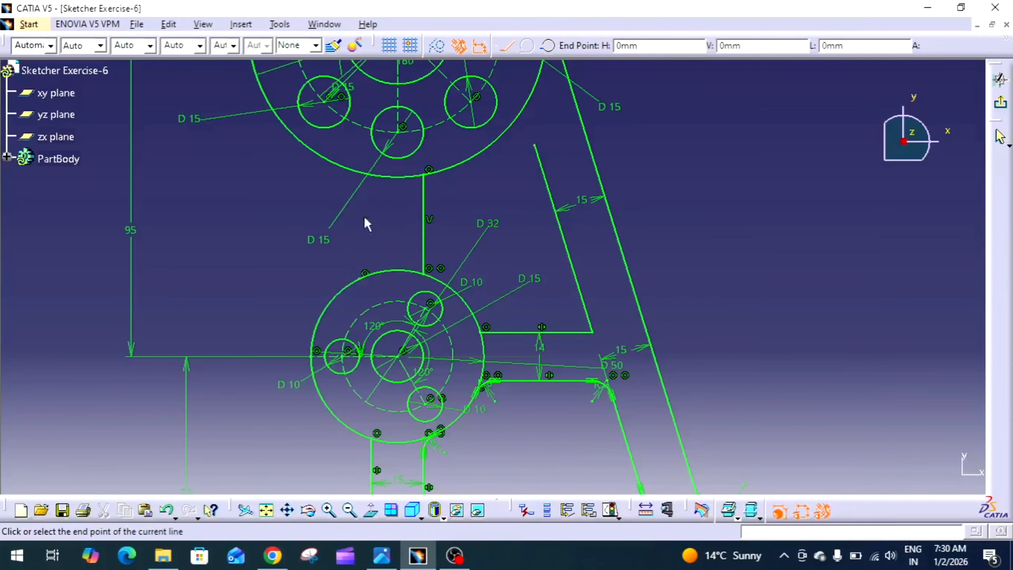
{"action": "left_click", "coordinate": [360, 172]}
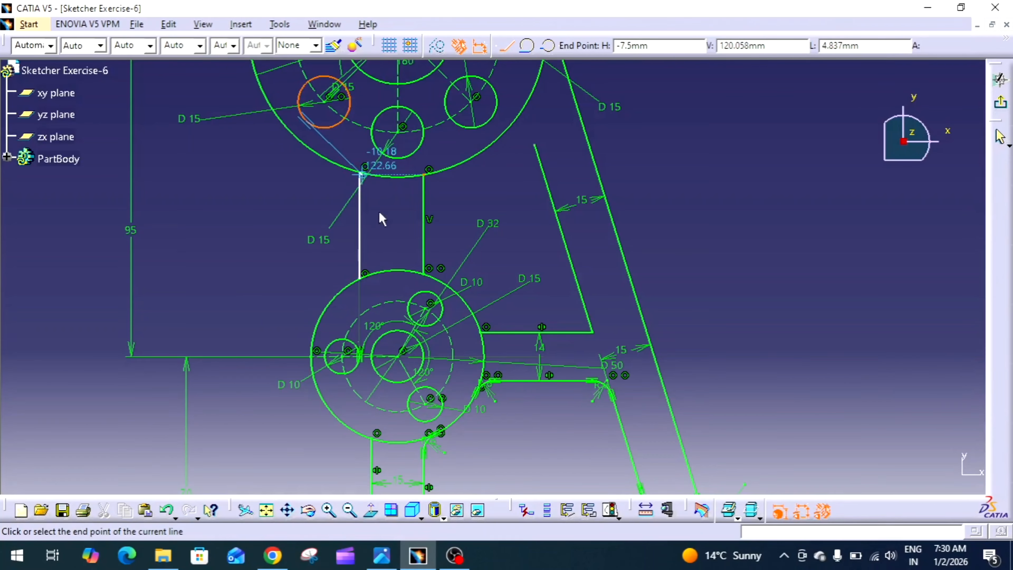
{"action": "key", "text": "Escape"}
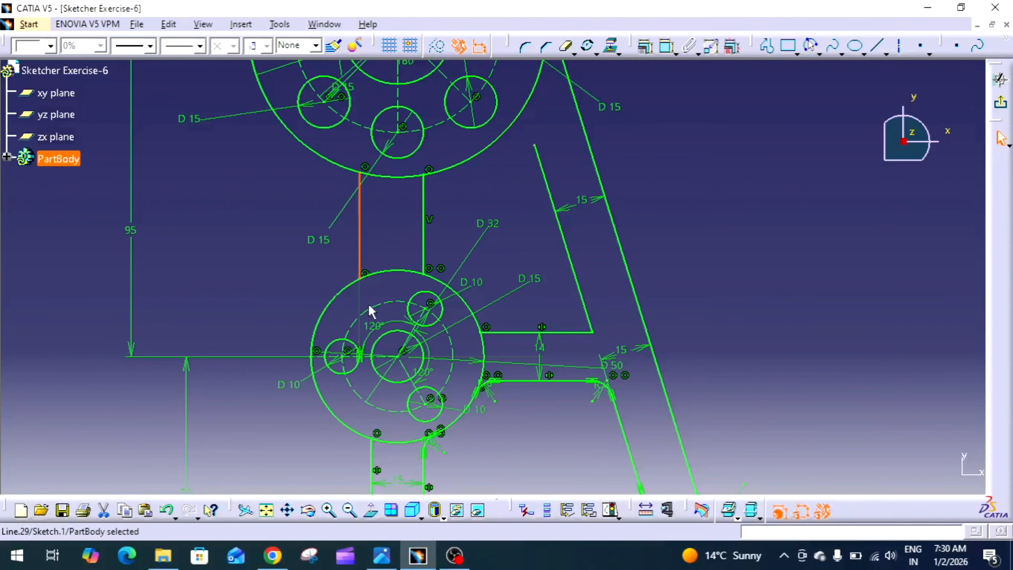
{"action": "left_click", "coordinate": [358, 295]}
{"action": "key", "text": "Delete"}
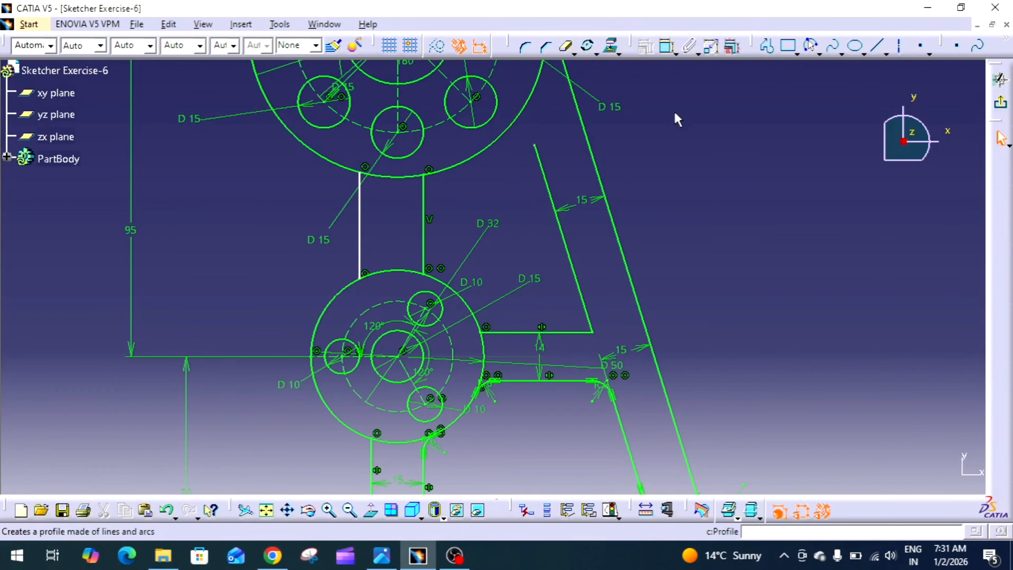
Step: Round the corner between the right link line and the 86 mm circle, trimming only the line
{"action": "left_click", "coordinate": [525, 47]}
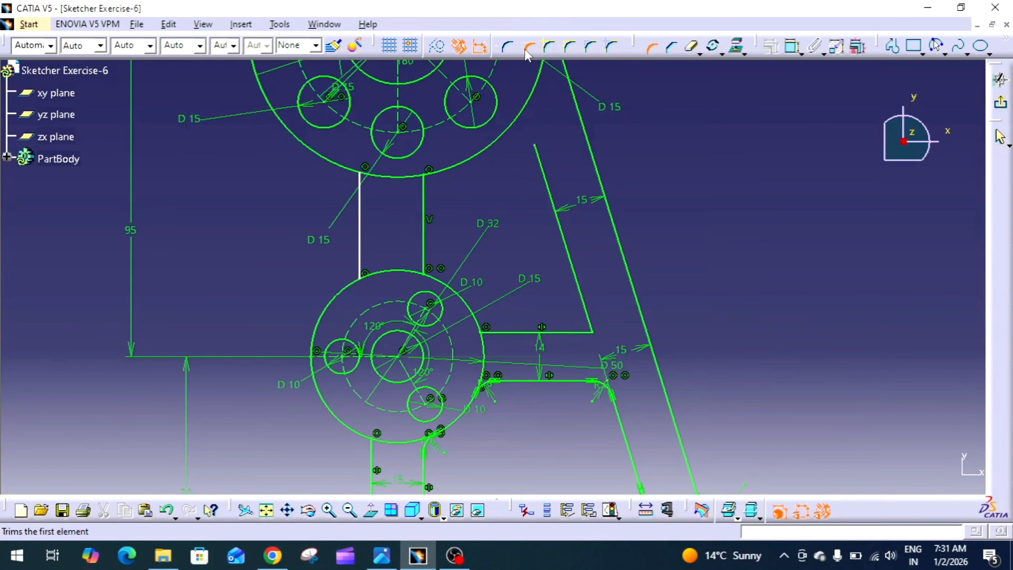
{"action": "left_click", "coordinate": [423, 194]}
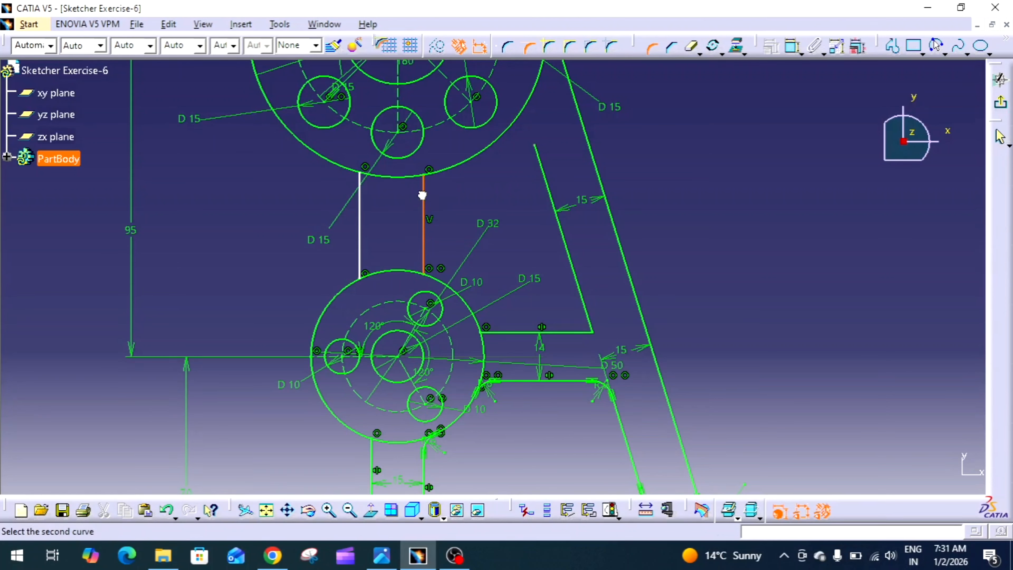
{"action": "left_click", "coordinate": [450, 179]}
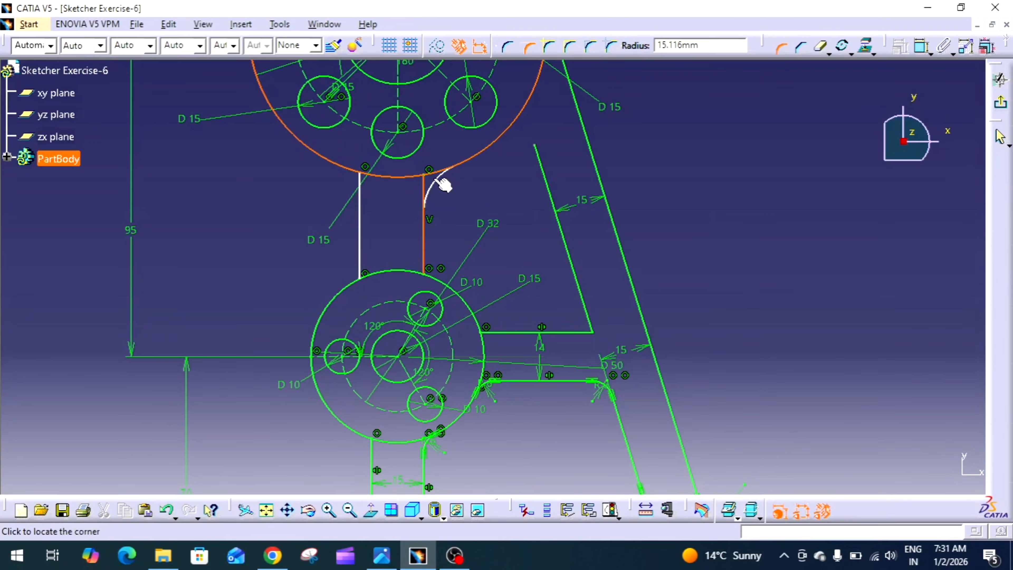
{"action": "left_click", "coordinate": [438, 185]}
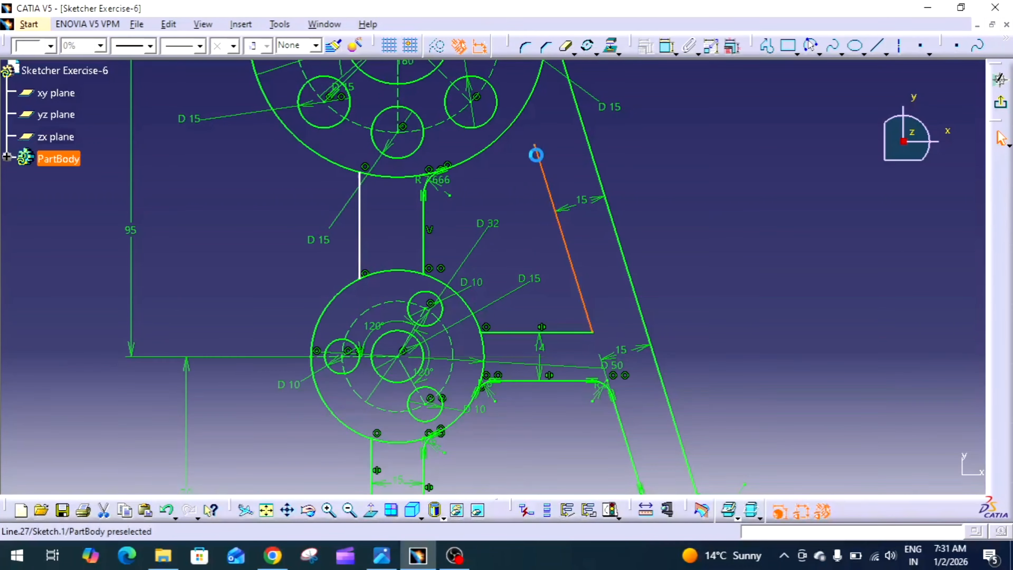
Step: Round the corner between the inner slanted line and the 86 mm circle with a radius of about 8.6 mm, trimming only the line
{"action": "left_click", "coordinate": [504, 133]}
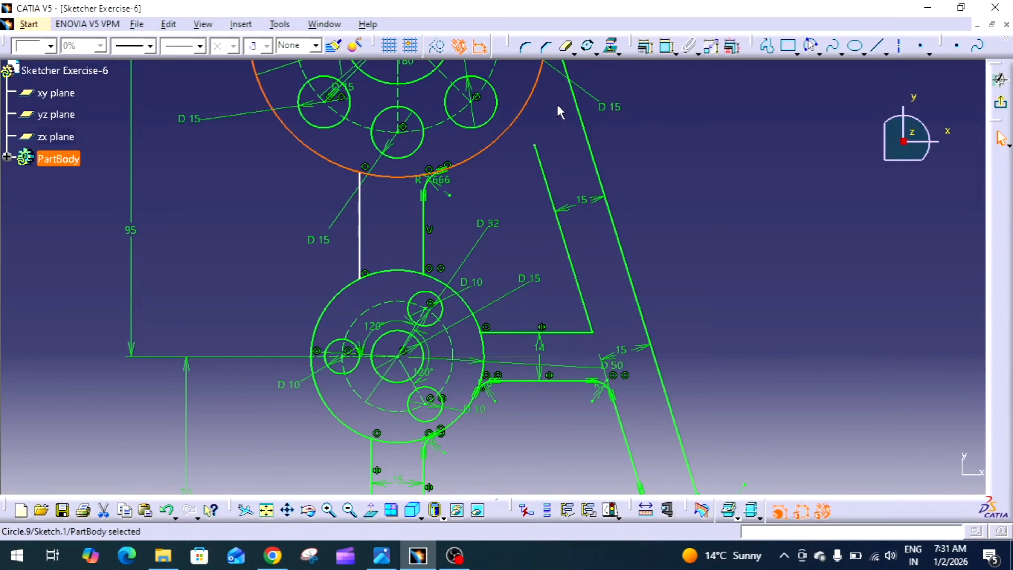
{"action": "left_click", "coordinate": [624, 109]}
{"action": "left_click", "coordinate": [524, 47]}
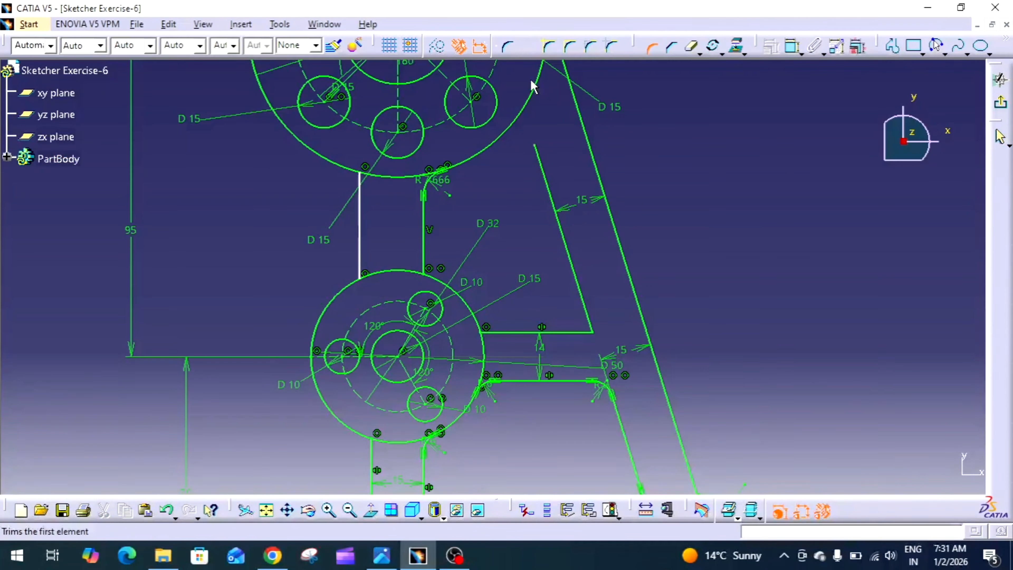
{"action": "left_click", "coordinate": [549, 161]}
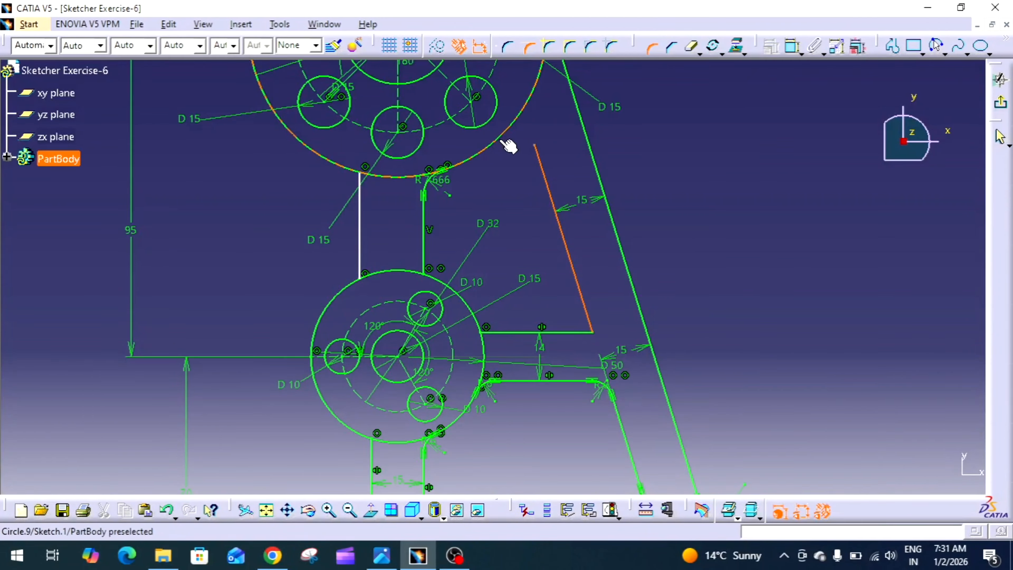
{"action": "left_click", "coordinate": [509, 144]}
{"action": "left_click", "coordinate": [526, 142]}
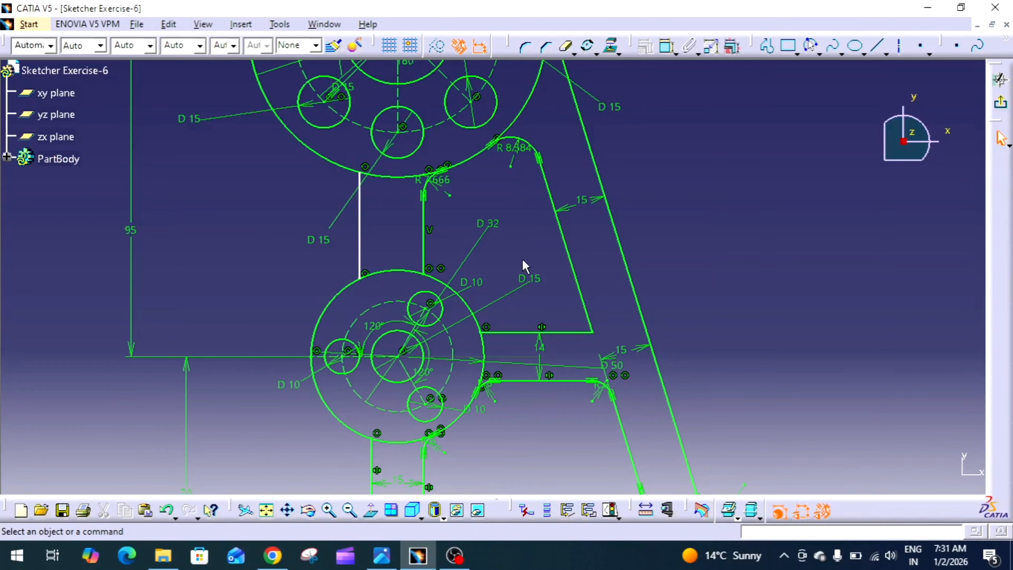
Step: Round the corner between the right link line and the 50 mm circle with a radius of about 12 mm, trimming only the line
{"action": "left_click", "coordinate": [524, 47]}
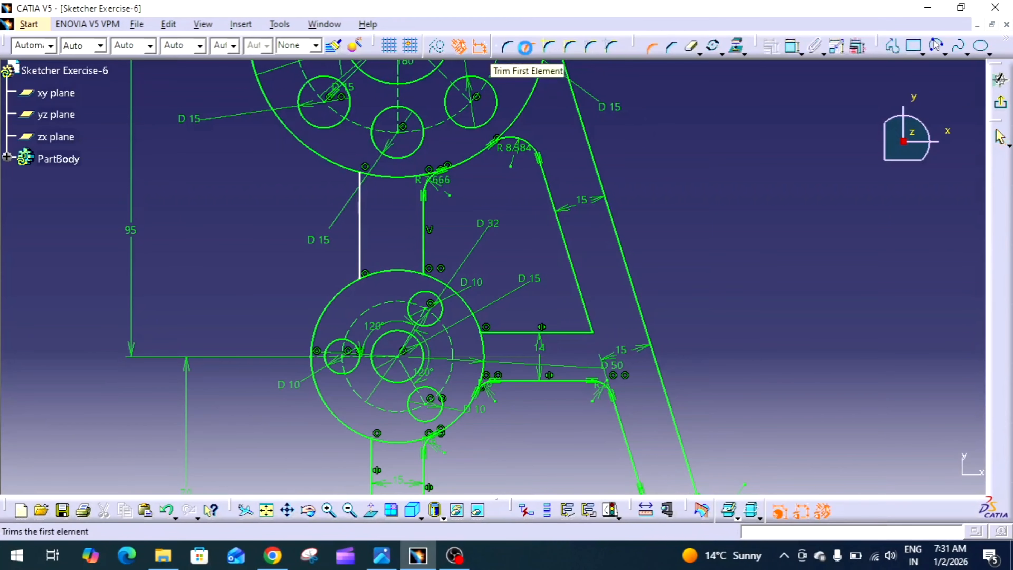
{"action": "left_click", "coordinate": [424, 260]}
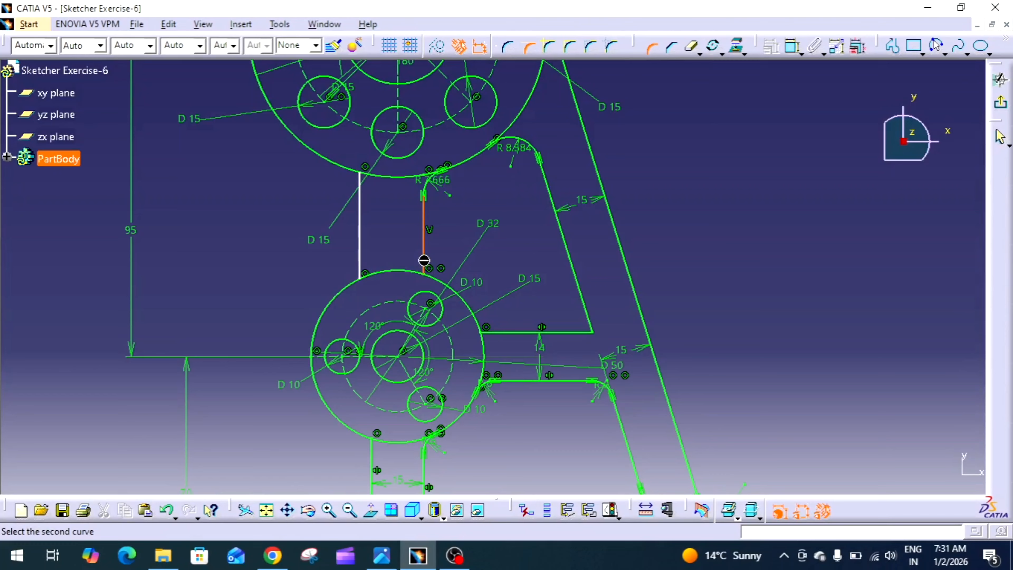
{"action": "left_click", "coordinate": [445, 283]}
{"action": "left_click", "coordinate": [446, 282]}
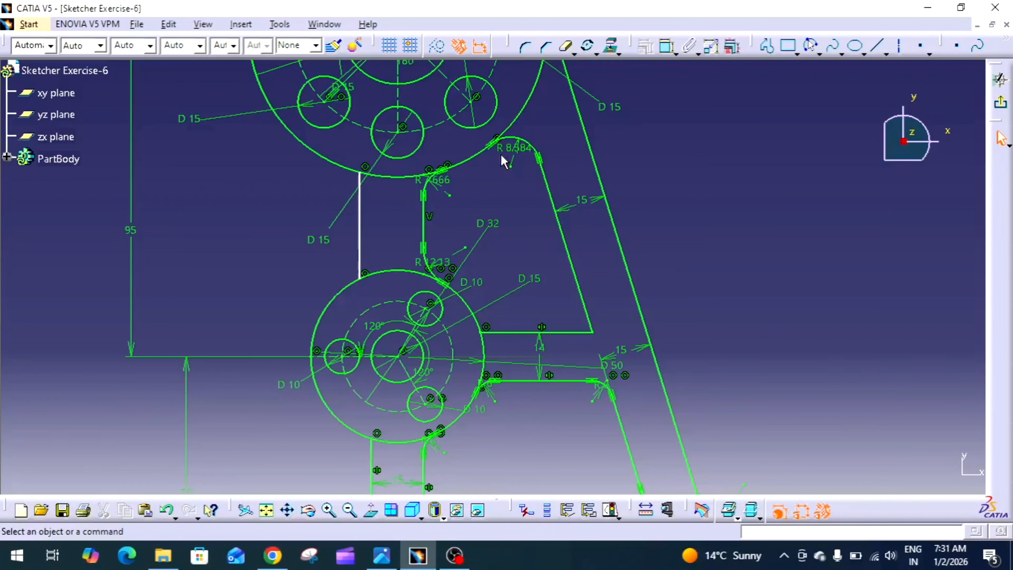
{"action": "left_click", "coordinate": [528, 47]}
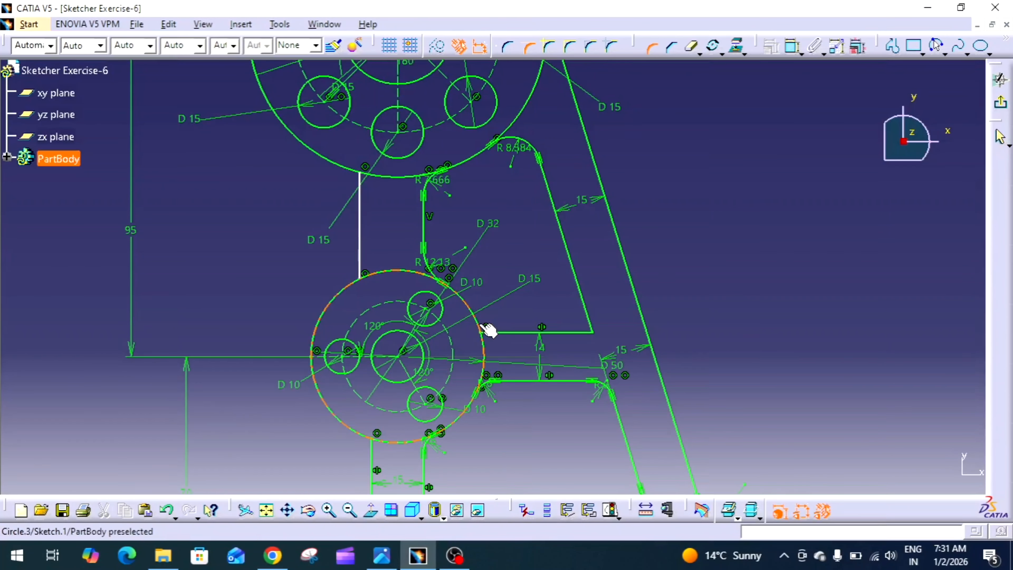
{"action": "left_click", "coordinate": [485, 329]}
{"action": "key", "text": "Escape"}
Step: Round the corner between the web's upper line and the 50 mm circle with a radius of about 26 mm, trimming only the line
{"action": "left_click", "coordinate": [518, 46]}
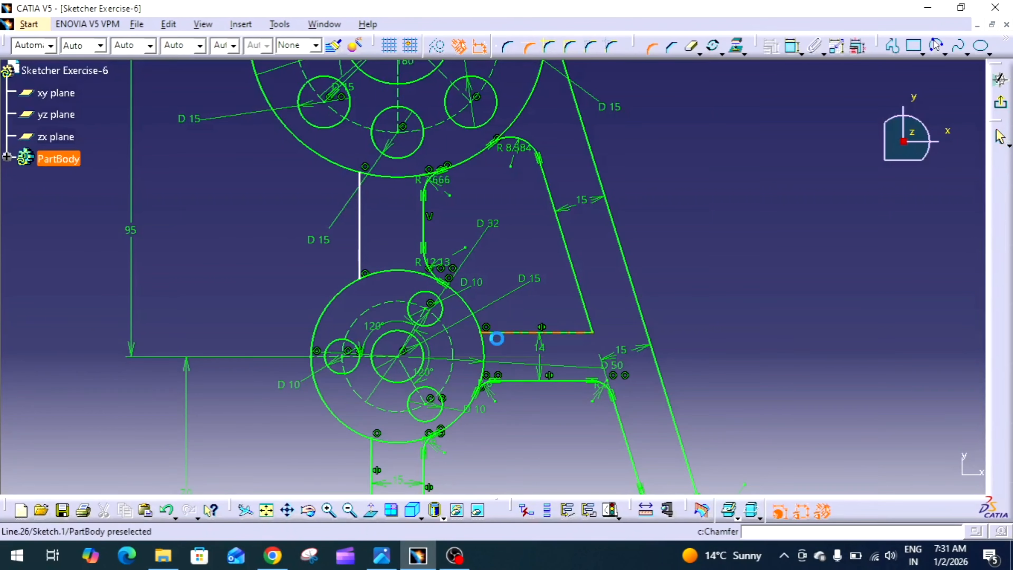
{"action": "left_click", "coordinate": [491, 331]}
{"action": "left_click", "coordinate": [483, 329]}
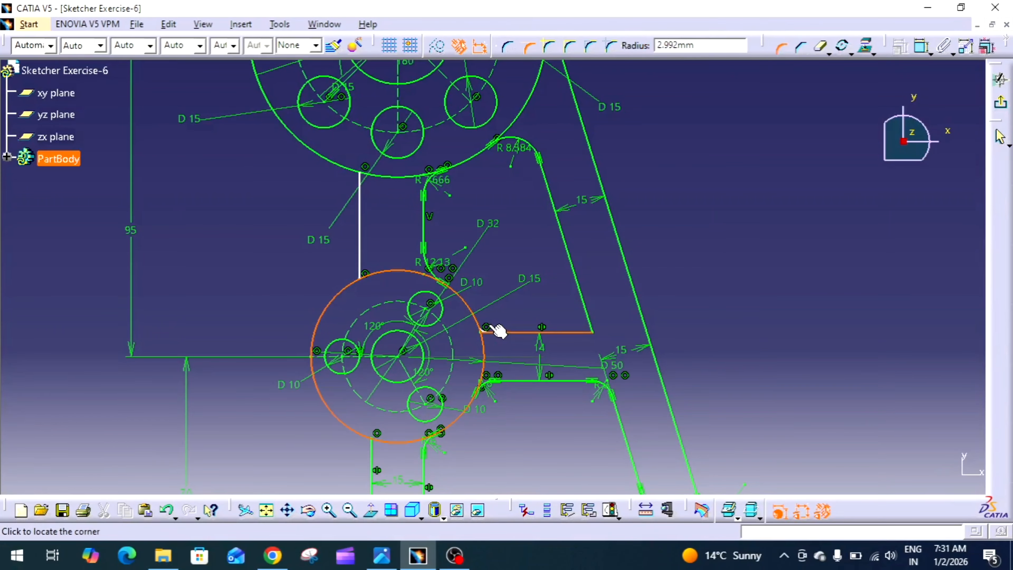
{"action": "left_click", "coordinate": [496, 321]}
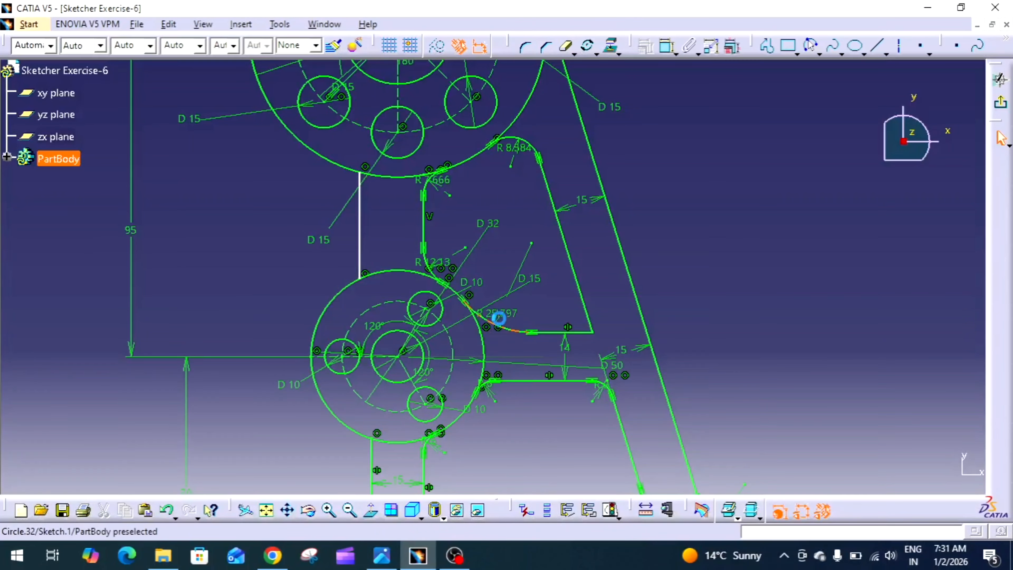
Step: Round the corner between the web's upper line and the inner slanted line, and set its radius to 10 mm
{"action": "left_click", "coordinate": [526, 49]}
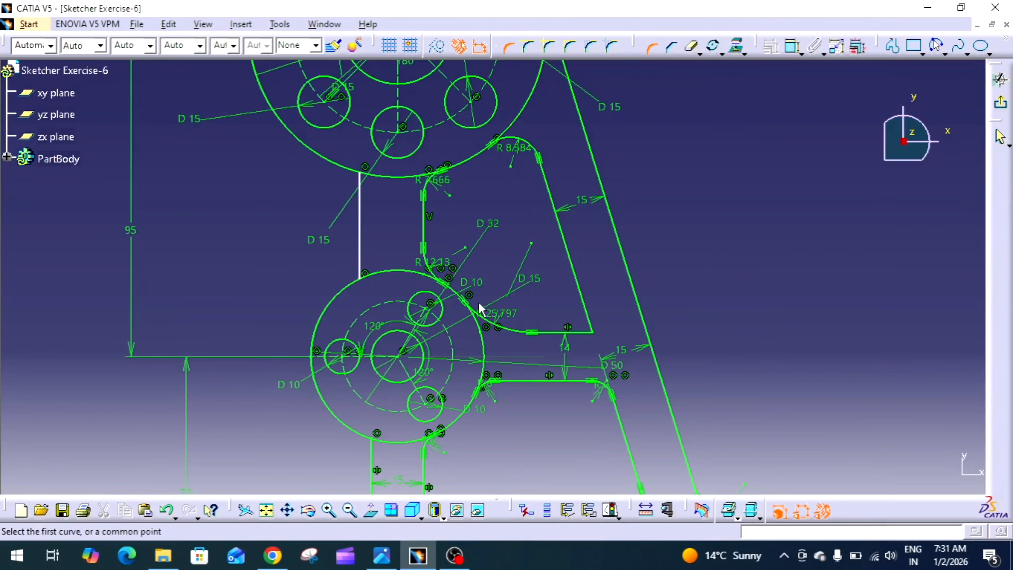
{"action": "left_click", "coordinate": [584, 333]}
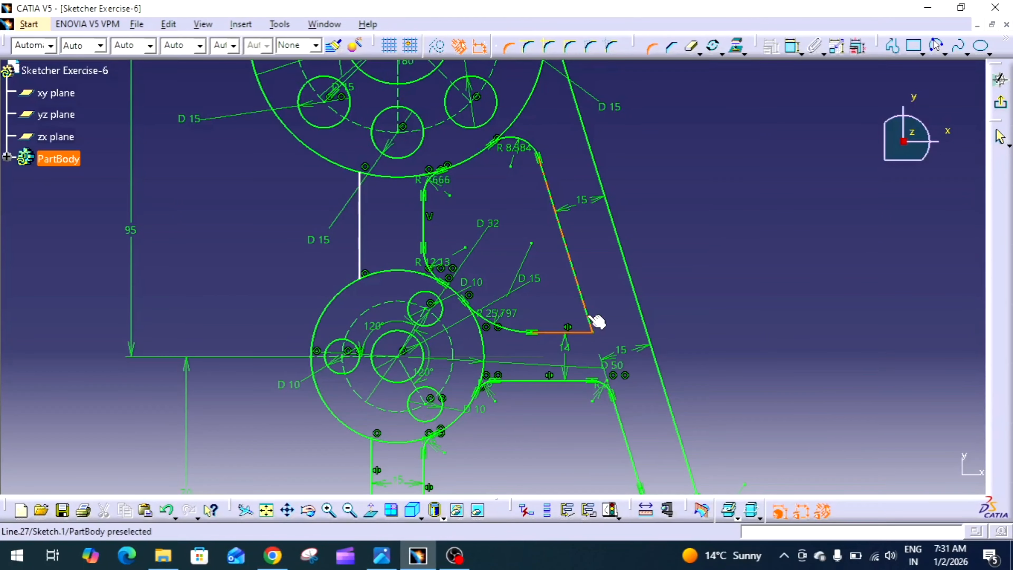
{"action": "left_click", "coordinate": [590, 319]}
{"action": "left_click", "coordinate": [582, 324]}
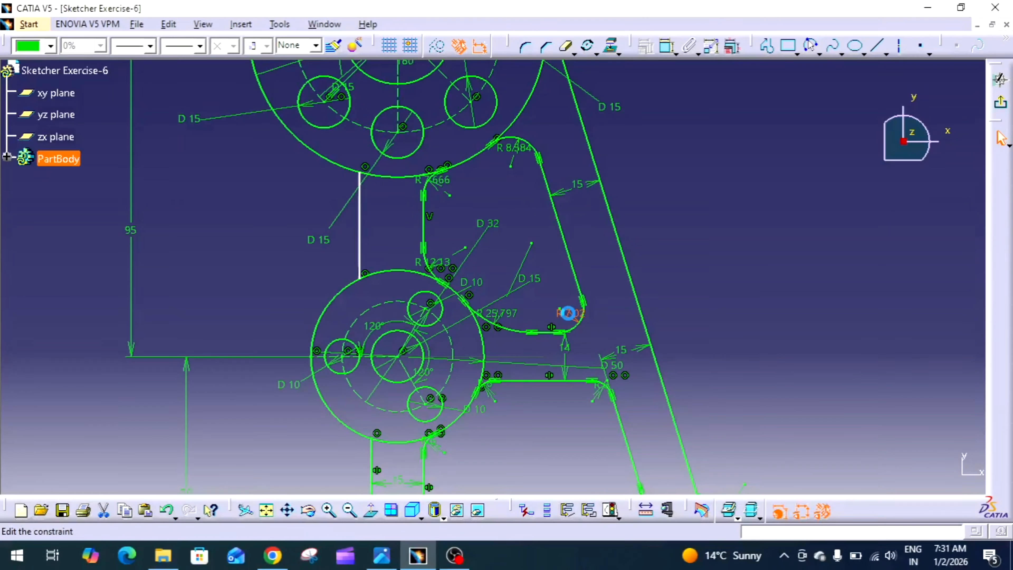
{"action": "double_click", "coordinate": [568, 313]}
{"action": "type", "text": "10"}
{"action": "key", "text": "Return"}
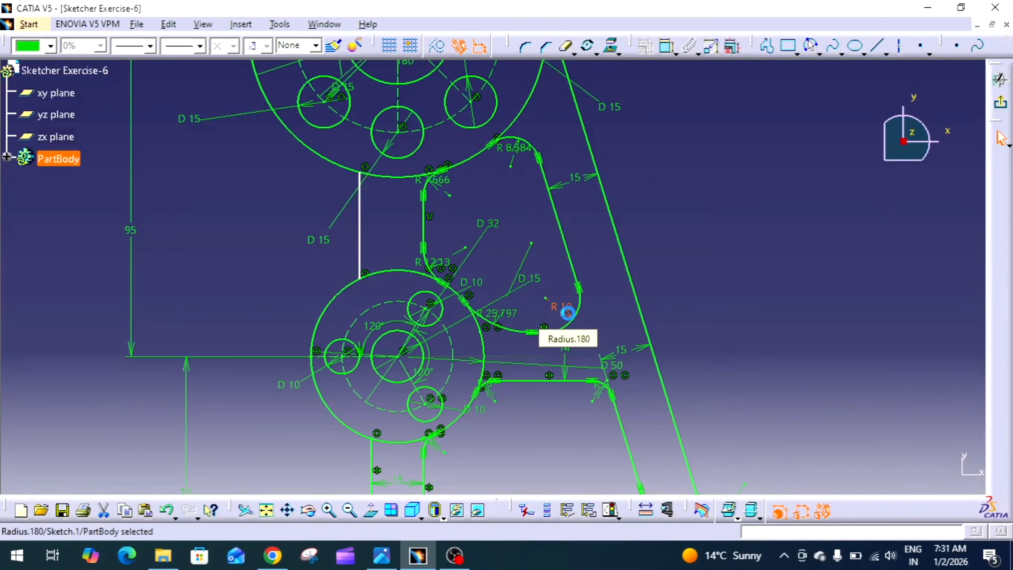
Step: Set the two corner radii at the 86 mm circle, on the slanted line and the right link line, to 6 mm
{"action": "double_click", "coordinate": [519, 150]}
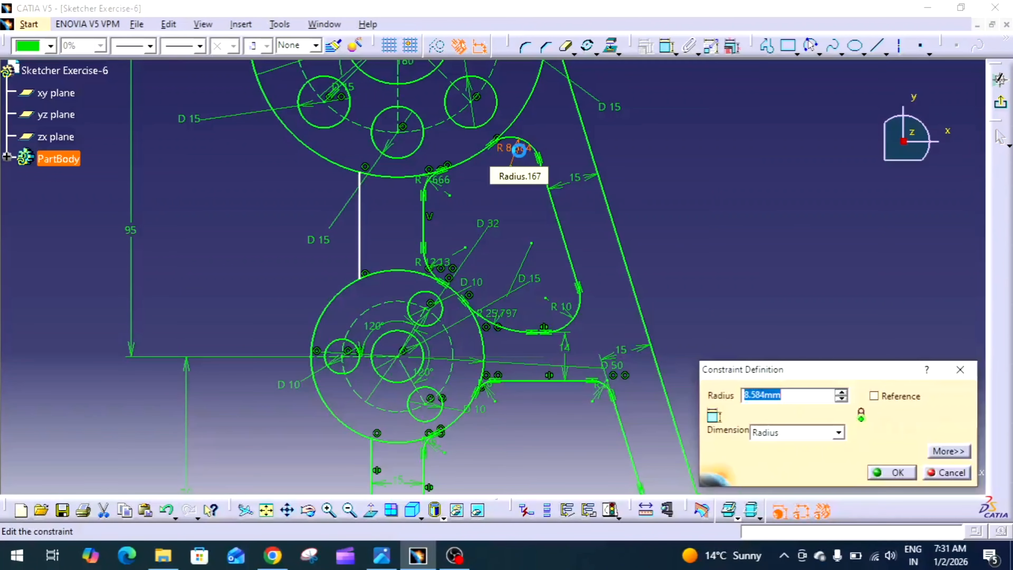
{"action": "type", "text": "6"}
{"action": "key", "text": "Return"}
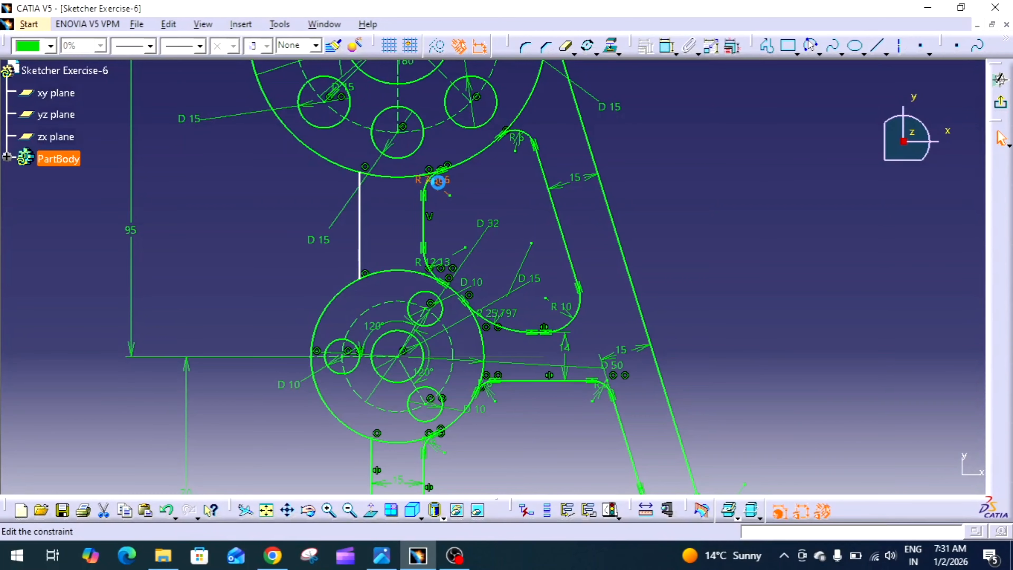
{"action": "double_click", "coordinate": [438, 180]}
{"action": "key", "text": "Return"}
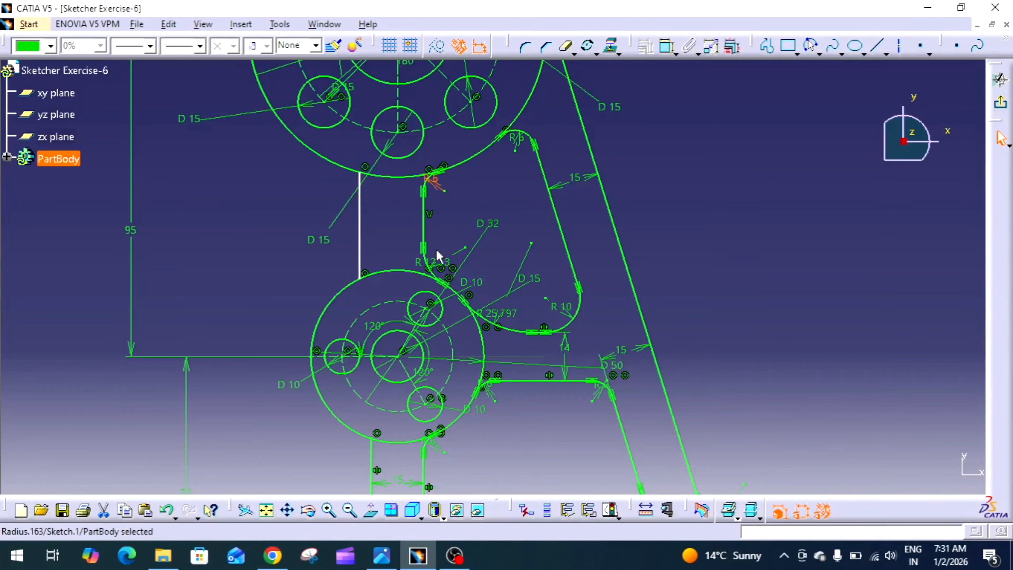
Step: Set the corner radii where the right link line and the web's upper line meet the 50 mm circle to 6 mm
{"action": "double_click", "coordinate": [442, 260]}
{"action": "type", "text": "6mm"}
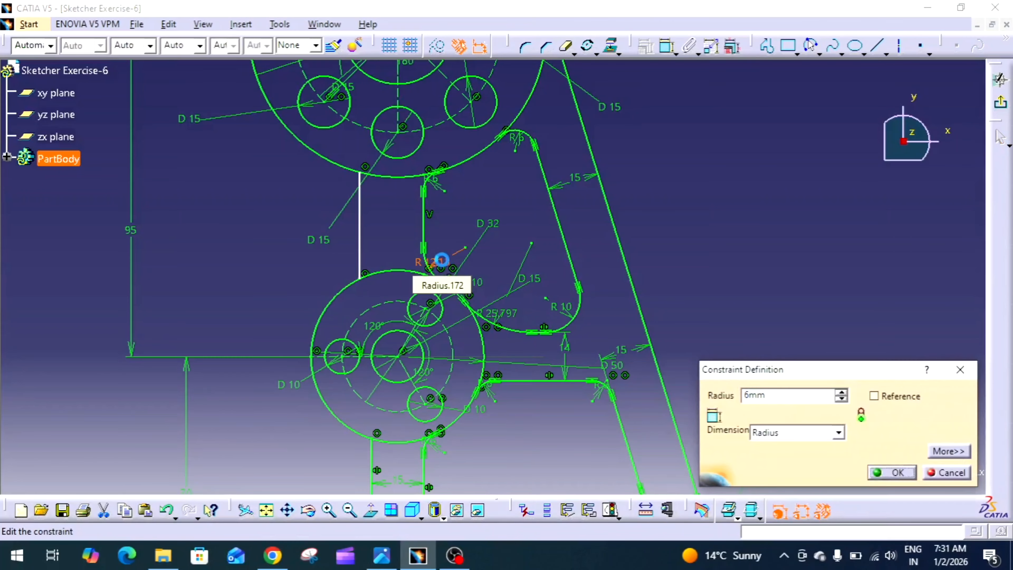
{"action": "key", "text": "Return"}
{"action": "double_click", "coordinate": [517, 316]}
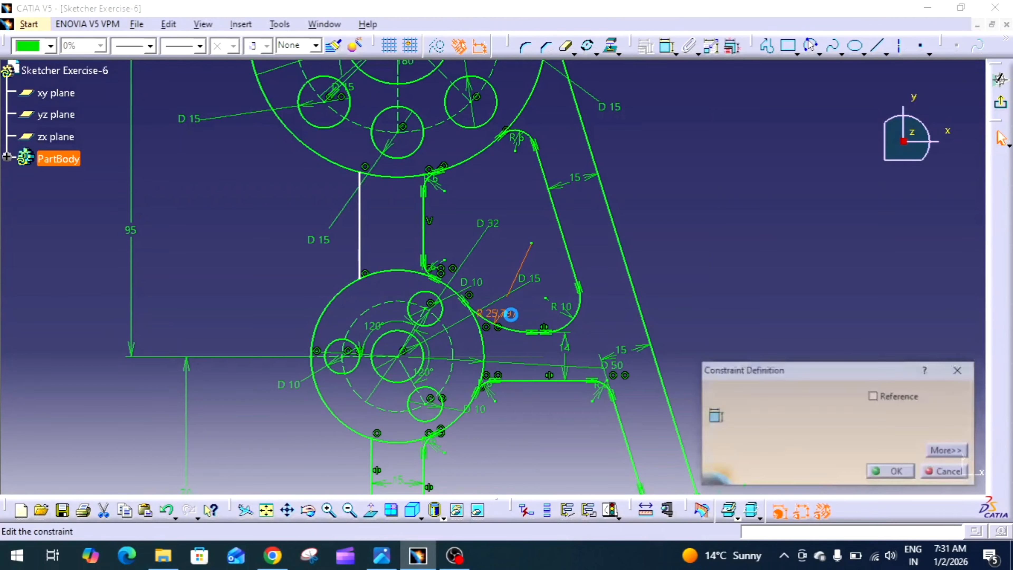
{"action": "type", "text": "6mm"}
{"action": "key", "text": "Return"}
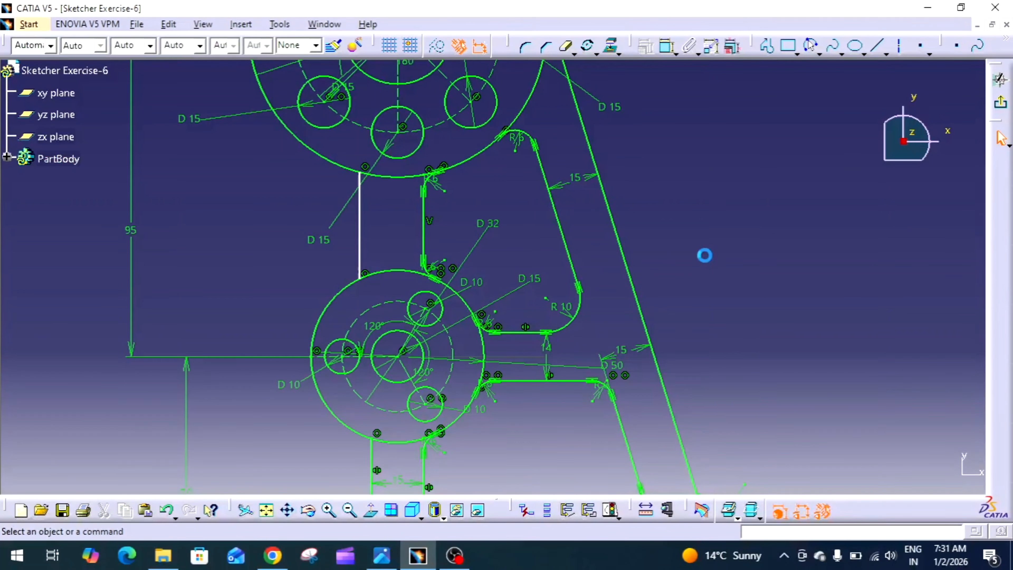
Step: Switch to the reference drawing in the image viewer to check the dimensions of the link and the curved left rib
{"action": "mouse_move", "coordinate": [705, 255]}
{"action": "middle_mouse_down"}
{"action": "mouse_move", "coordinate": [705, 311]}
{"action": "mouse_move", "coordinate": [655, 287]}
{"action": "mouse_move", "coordinate": [654, 331]}
{"action": "middle_mouse_up"}
{"action": "left_click", "coordinate": [381, 559]}
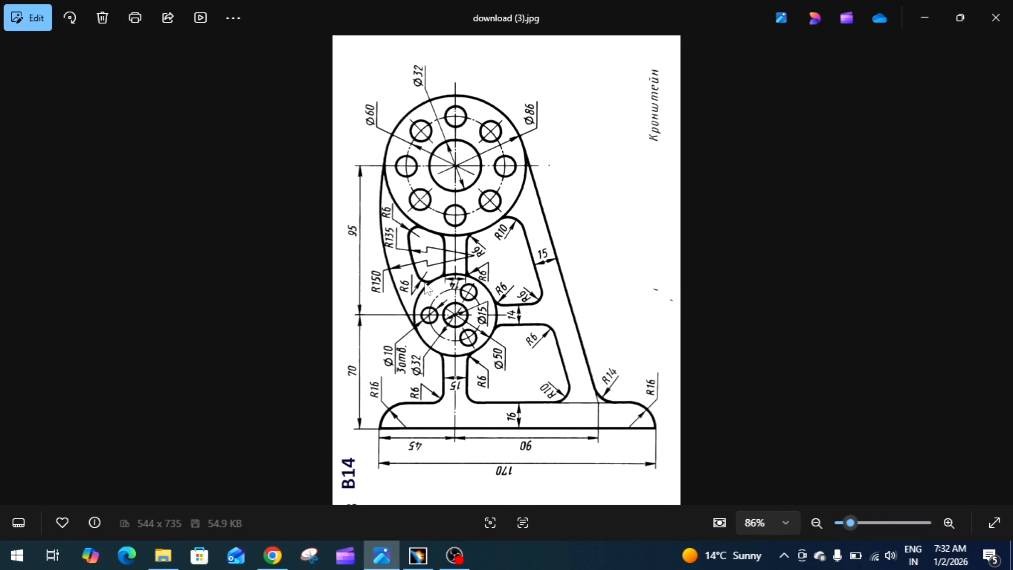
Step: Switch back to the sketch in CATIA to continue with the link between the two large circles
{"action": "left_click", "coordinate": [417, 555]}
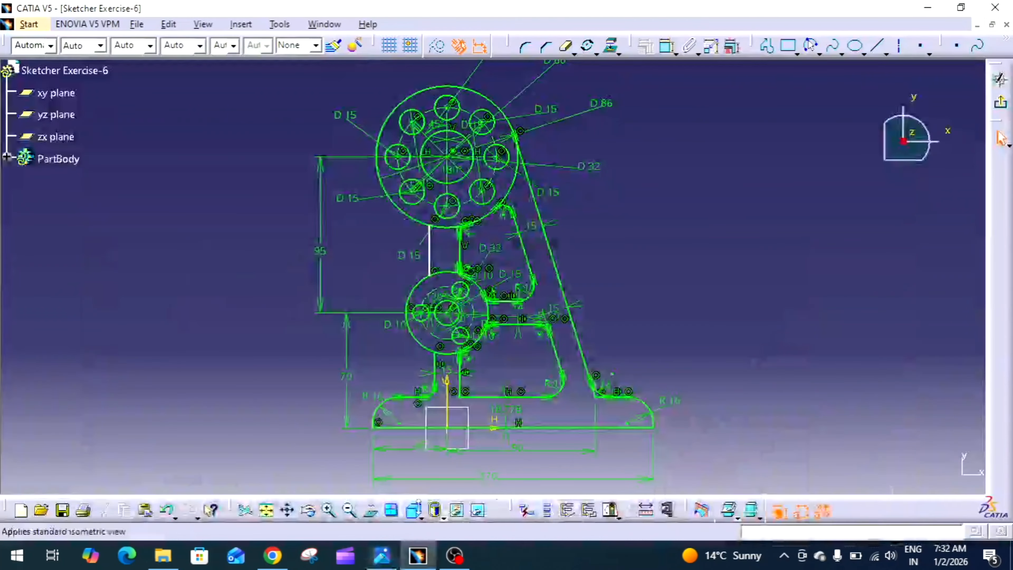
{"action": "mouse_move", "coordinate": [724, 218]}
{"action": "middle_mouse_down"}
{"action": "mouse_move", "coordinate": [729, 178]}
{"action": "mouse_move", "coordinate": [665, 68]}
{"action": "middle_mouse_up"}
{"action": "left_click", "coordinate": [666, 52]}
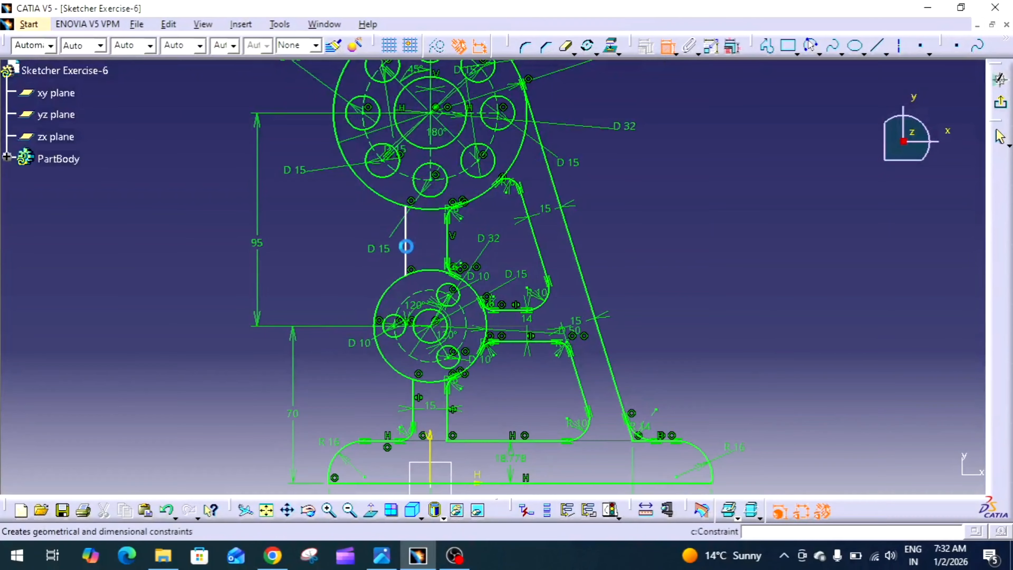
{"action": "left_click", "coordinate": [406, 238]}
{"action": "left_click", "coordinate": [447, 232]}
{"action": "left_click", "coordinate": [426, 243]}
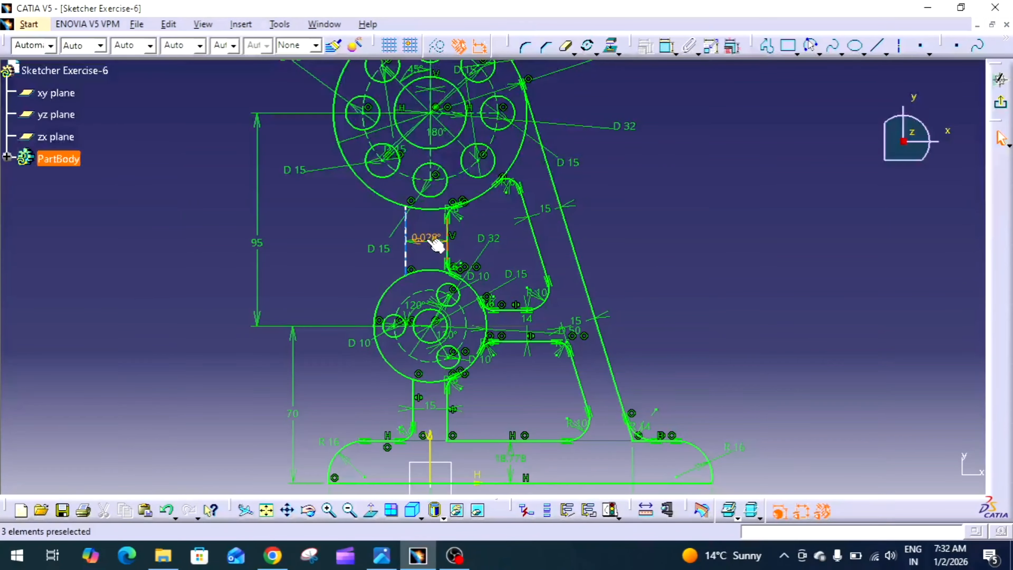
{"action": "double_click", "coordinate": [426, 237]}
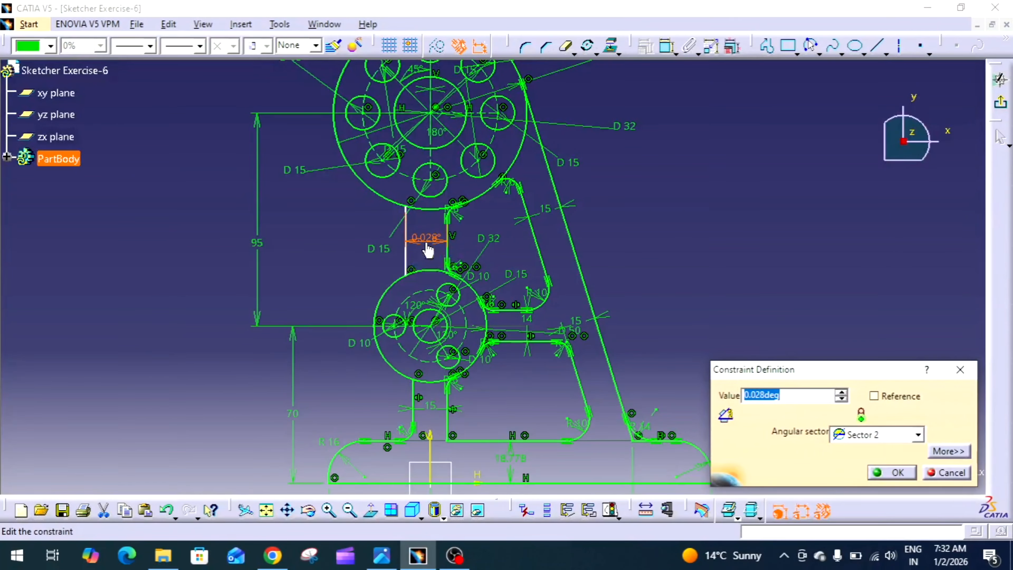
{"action": "key", "text": "Escape"}
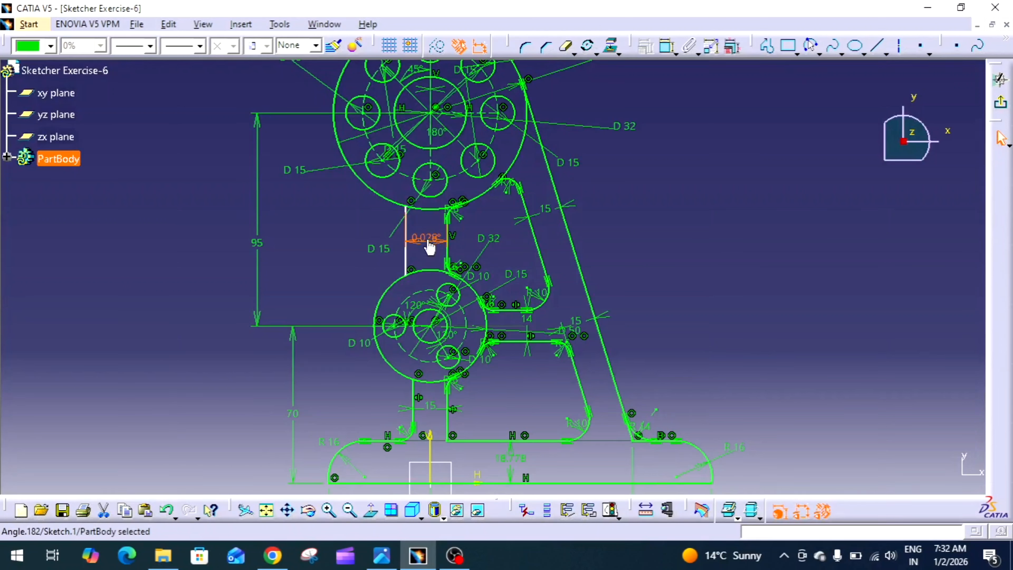
{"action": "key", "text": "Delete"}
Step: Constrain the distance between the link's left and right lines and set it to 15 mm
{"action": "left_click", "coordinate": [667, 46]}
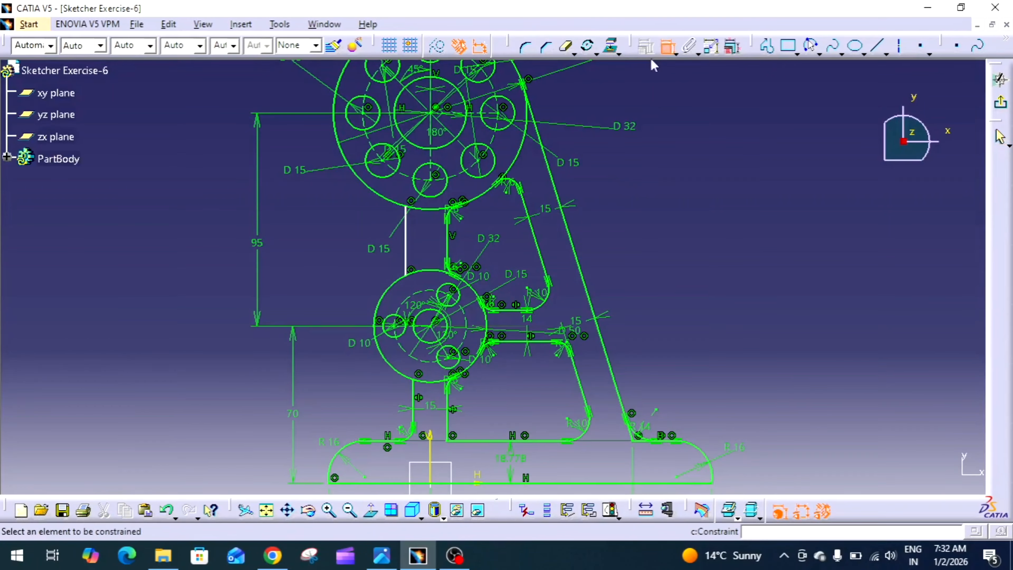
{"action": "left_click", "coordinate": [447, 239]}
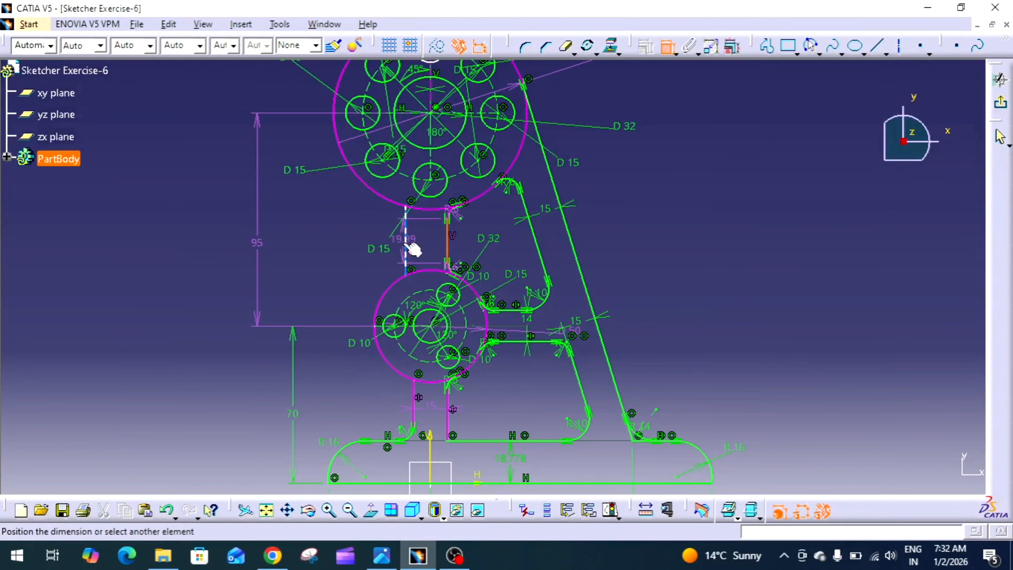
{"action": "left_click", "coordinate": [405, 240]}
{"action": "right_click", "coordinate": [424, 238]}
{"action": "left_click", "coordinate": [474, 284]}
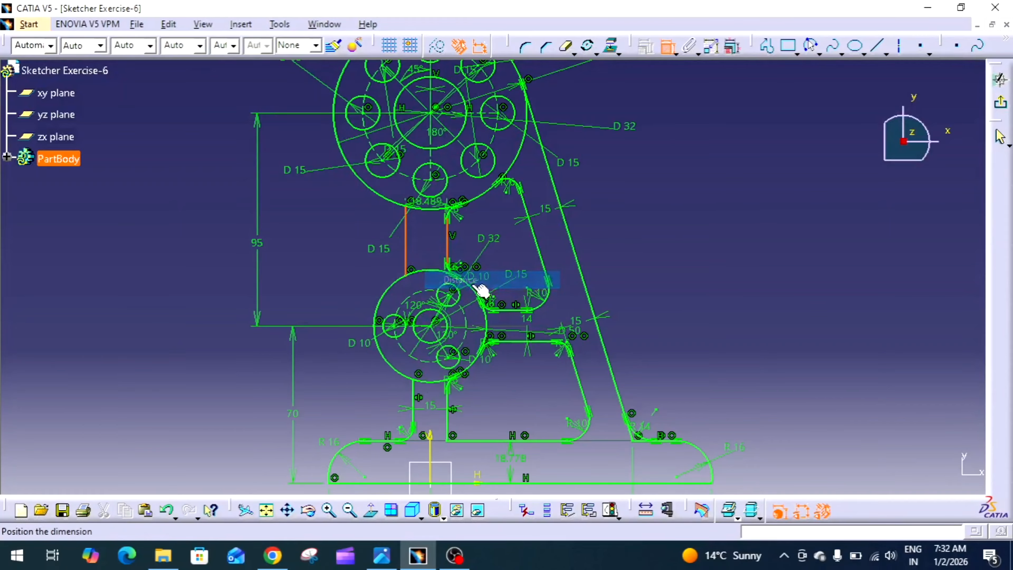
{"action": "key", "text": "Return"}
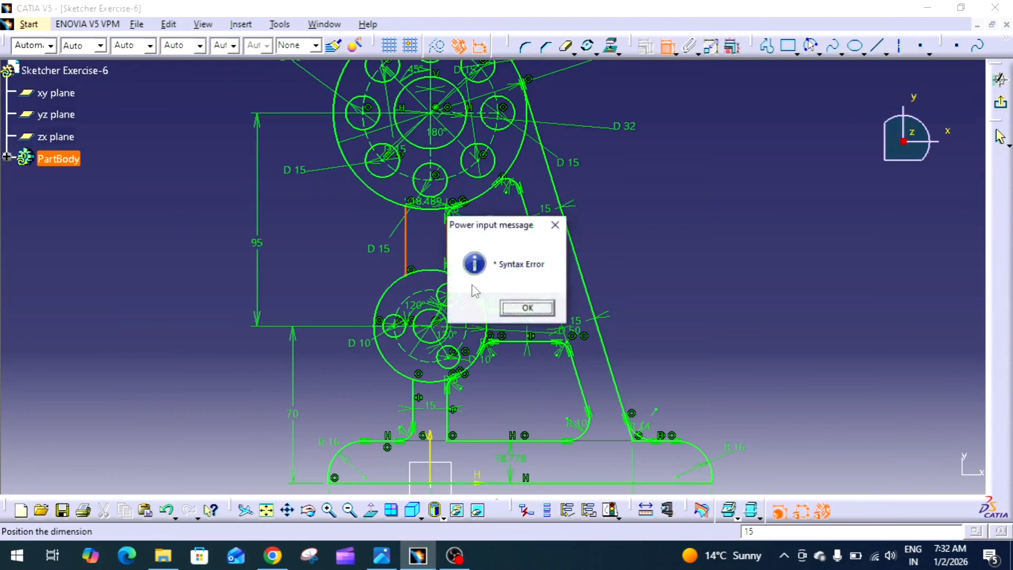
{"action": "key", "text": "Return"}
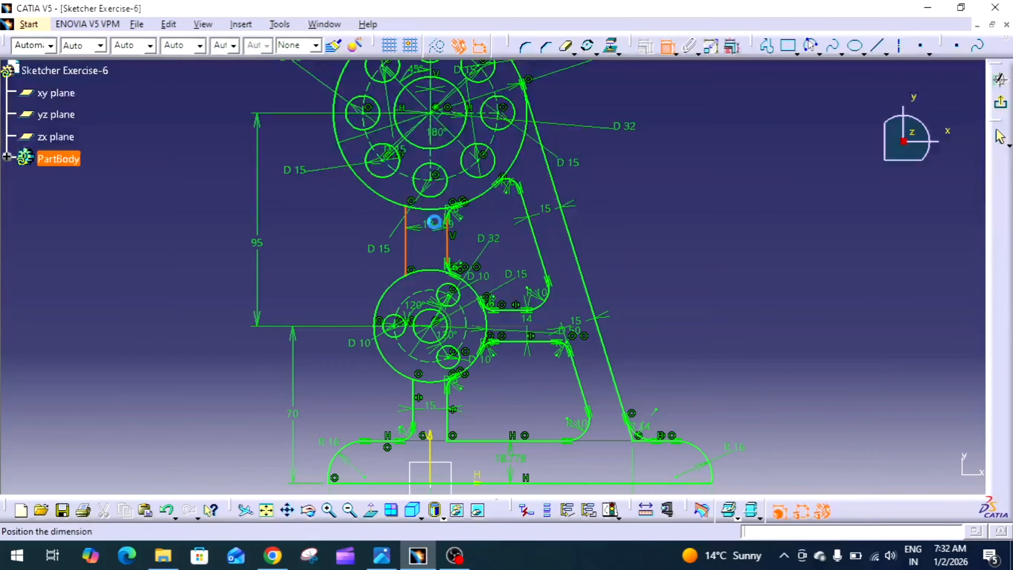
{"action": "left_click", "coordinate": [425, 235]}
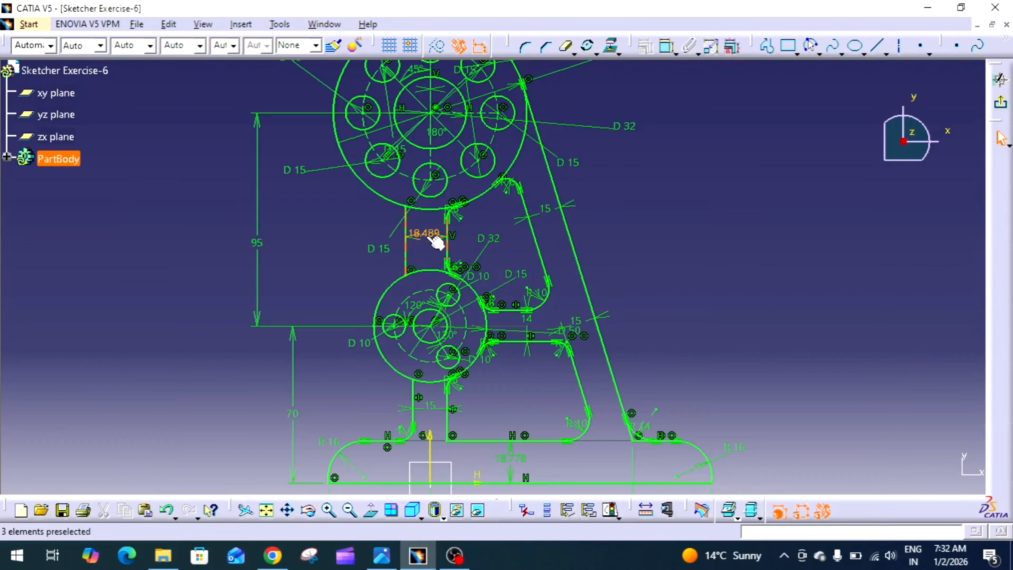
{"action": "double_click", "coordinate": [425, 235]}
{"action": "type", "text": "15mm"}
{"action": "key", "text": "Return"}
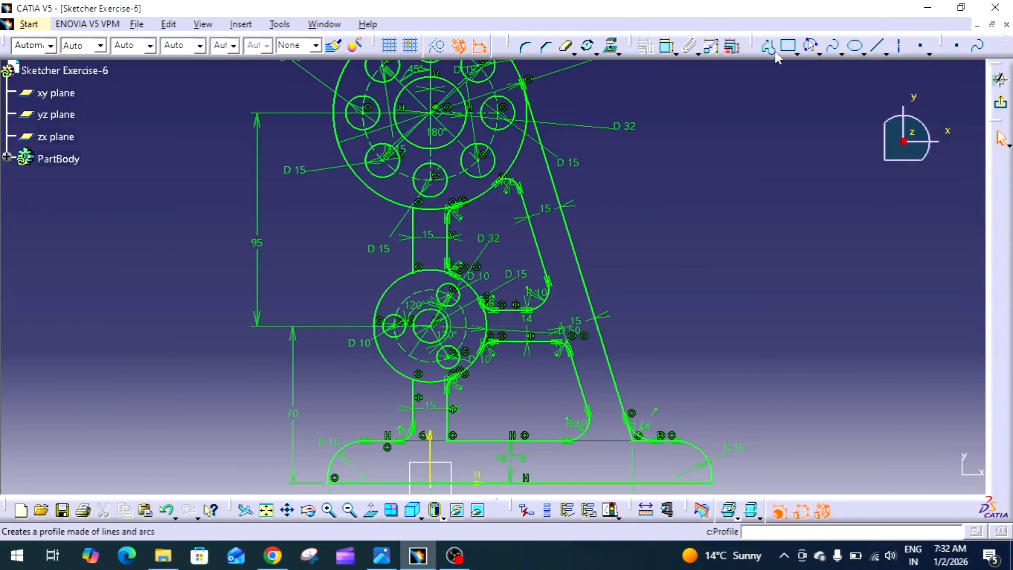
Step: Draw a three-point arc of about 234 mm radius joining the outer left sides of the 86 mm and 50 mm circles
{"action": "left_click", "coordinate": [811, 55]}
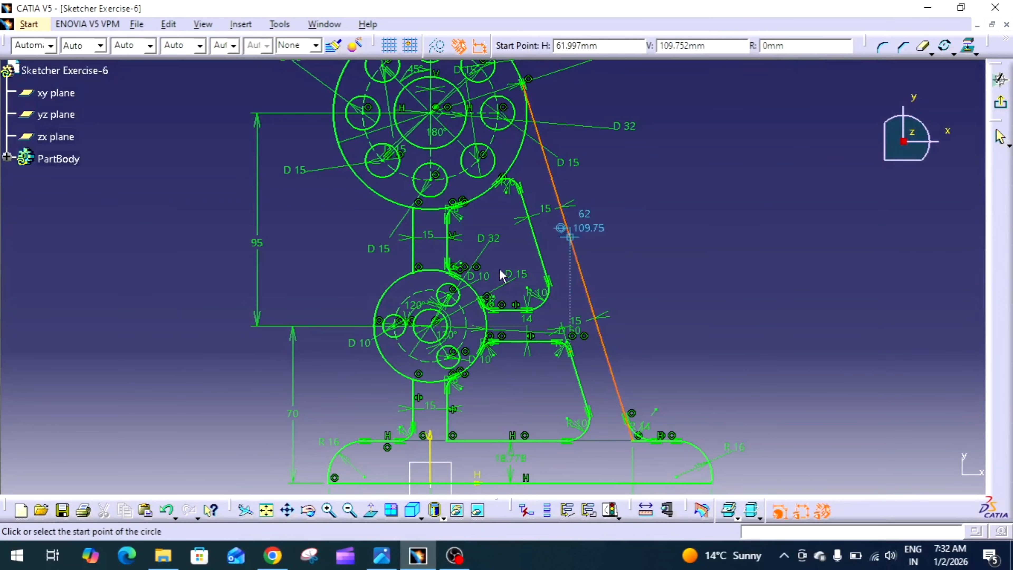
{"action": "left_click", "coordinate": [336, 129]}
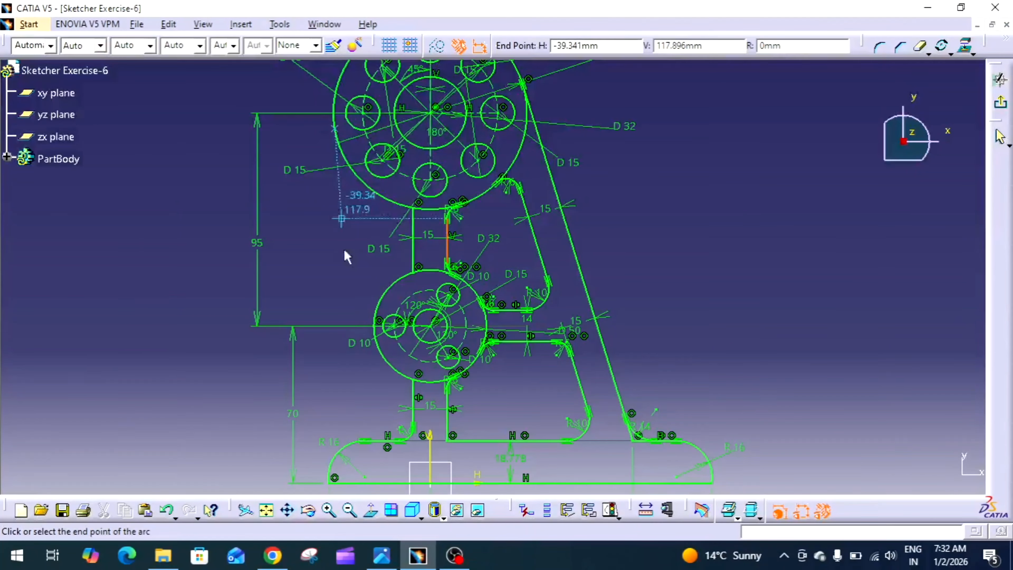
{"action": "left_click", "coordinate": [381, 353]}
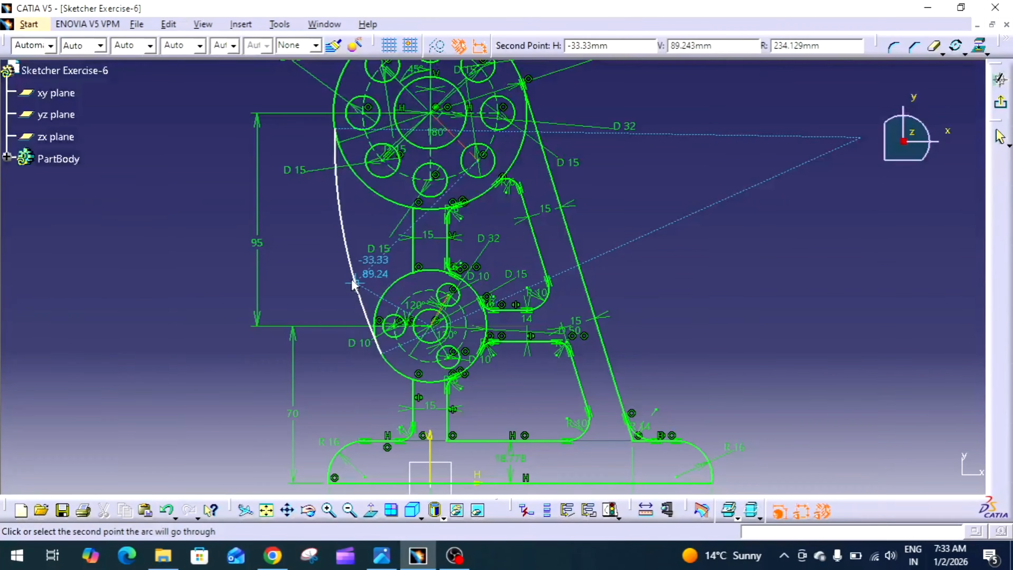
{"action": "left_click", "coordinate": [353, 284]}
{"action": "left_click", "coordinate": [644, 254]}
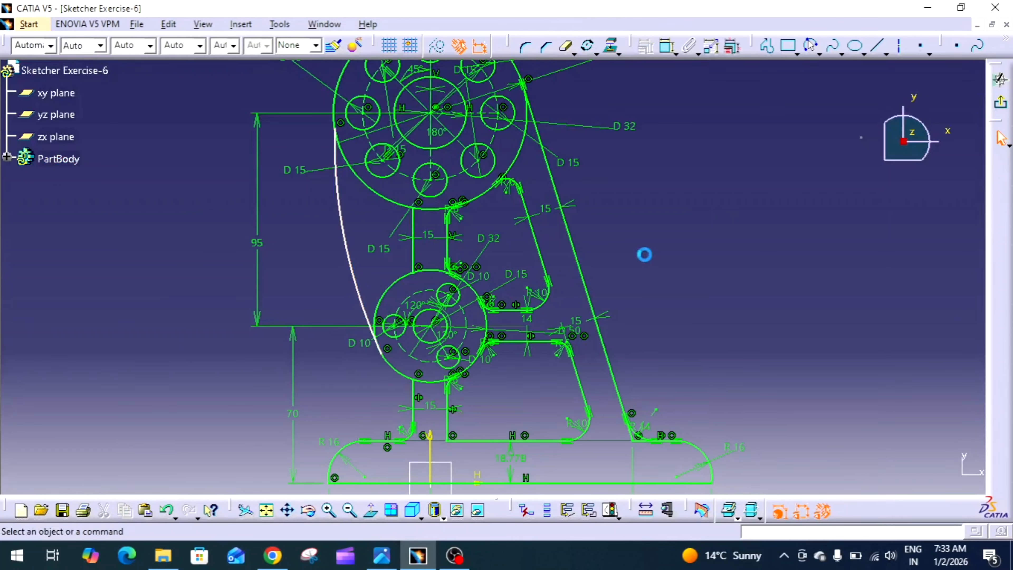
Step: Make the outer left arc tangent to both the 86 mm circle and the 50 mm circle
{"action": "left_click", "coordinate": [667, 46]}
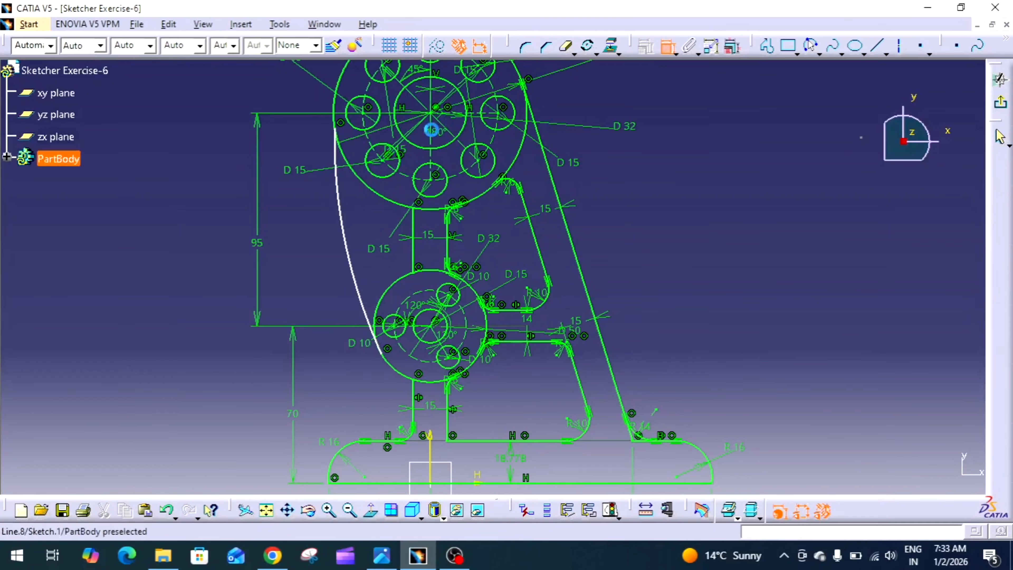
{"action": "left_click", "coordinate": [338, 159]}
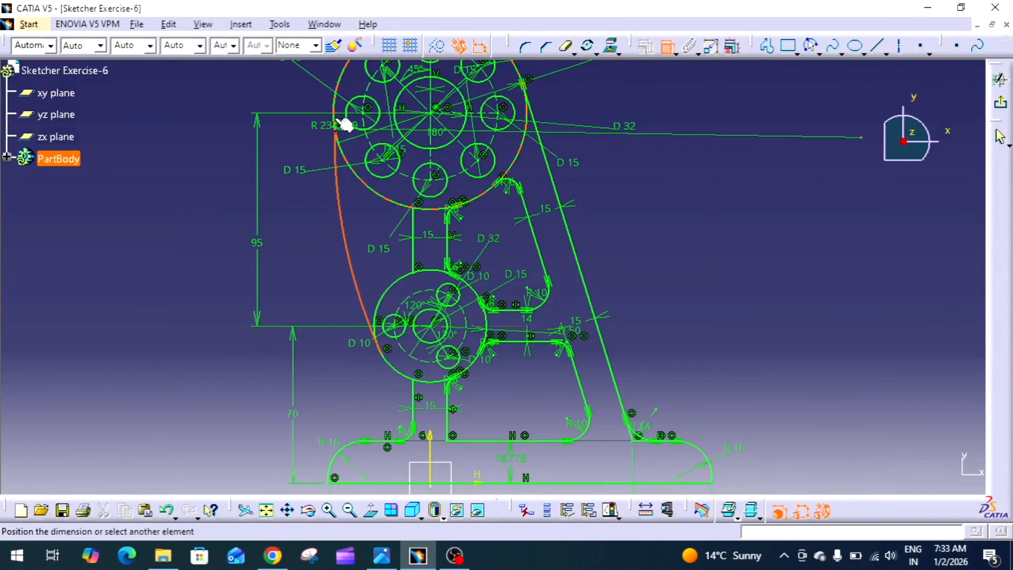
{"action": "left_click", "coordinate": [340, 122]}
{"action": "right_click", "coordinate": [393, 139]}
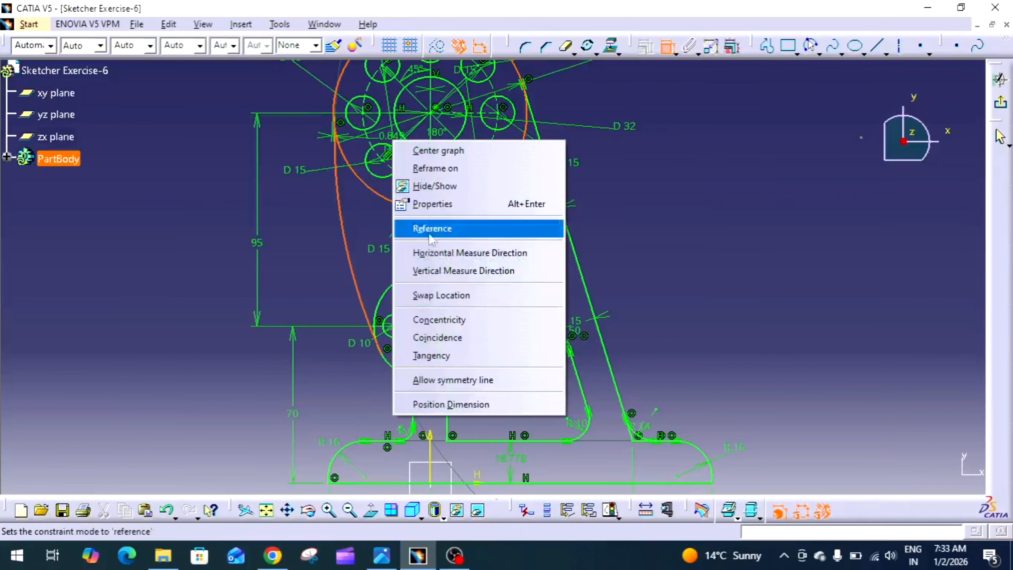
{"action": "left_click", "coordinate": [456, 346]}
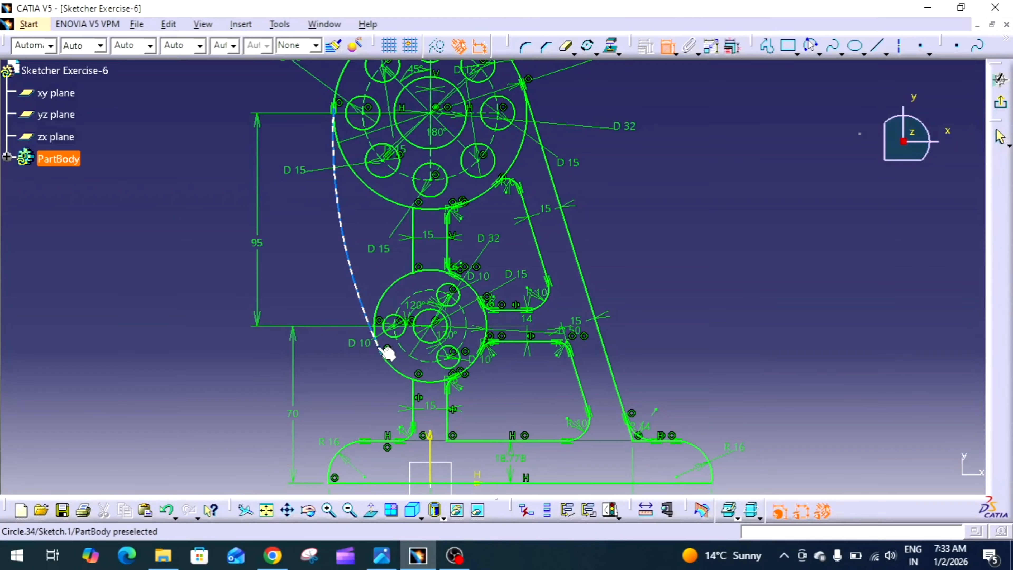
{"action": "left_click", "coordinate": [400, 366]}
{"action": "left_click", "coordinate": [400, 371]}
{"action": "right_click", "coordinate": [400, 372]}
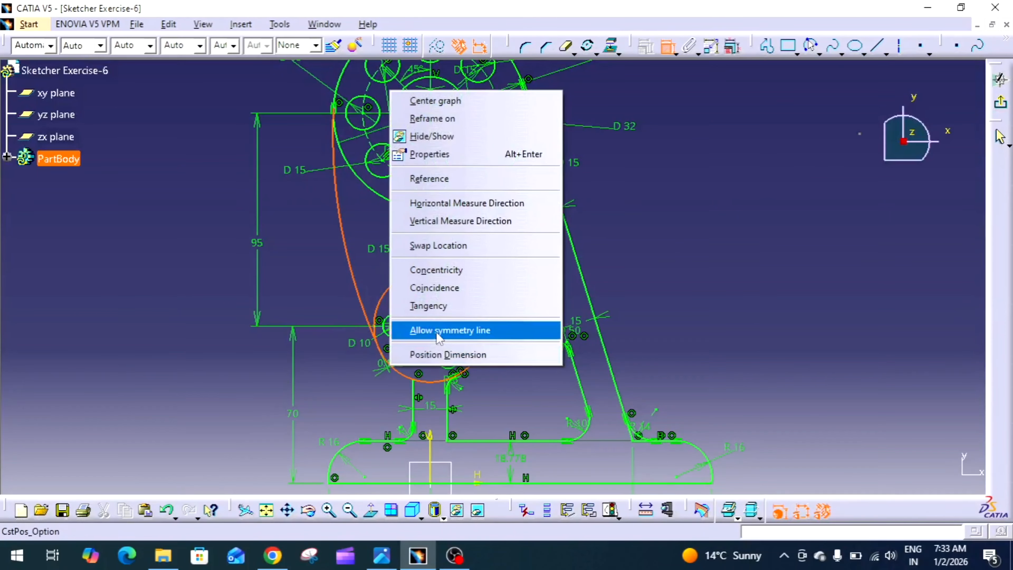
{"action": "left_click", "coordinate": [438, 310]}
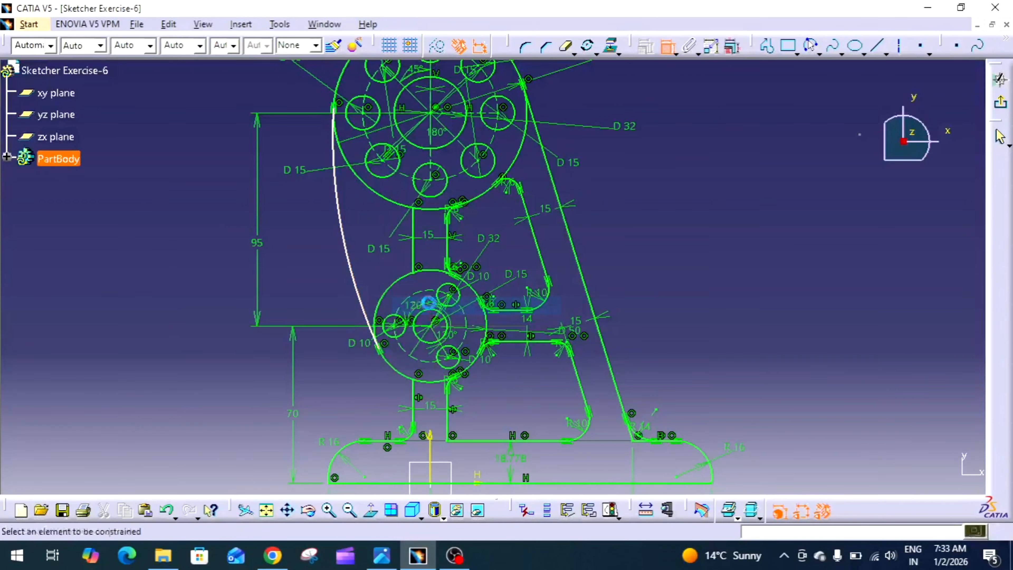
Step: Dimension the outer left arc's radius and set it to 150 mm
{"action": "left_click", "coordinate": [341, 255]}
{"action": "left_click", "coordinate": [307, 260]}
{"action": "double_click", "coordinate": [311, 263]}
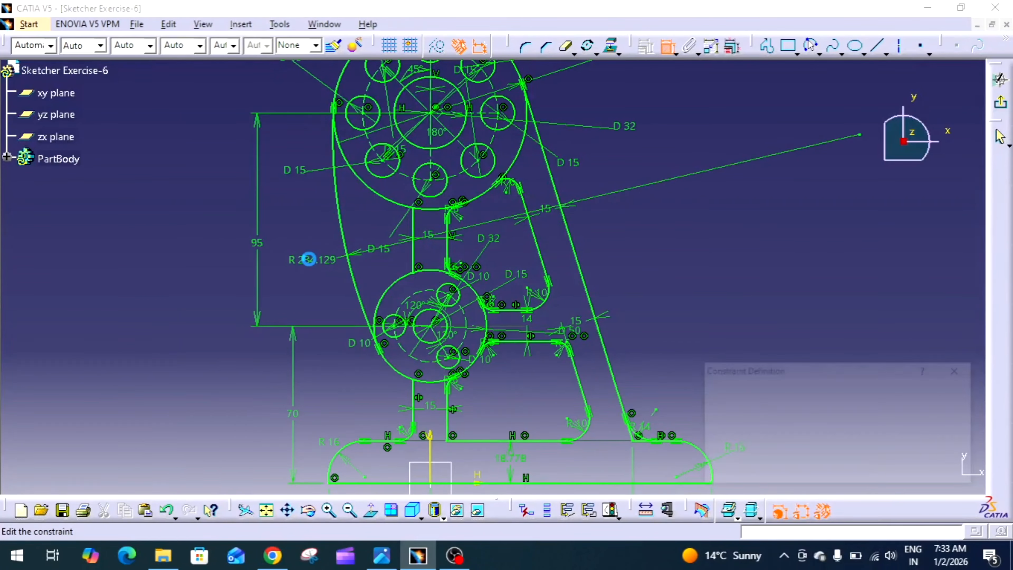
{"action": "type", "text": "150"}
{"action": "key", "text": "Return"}
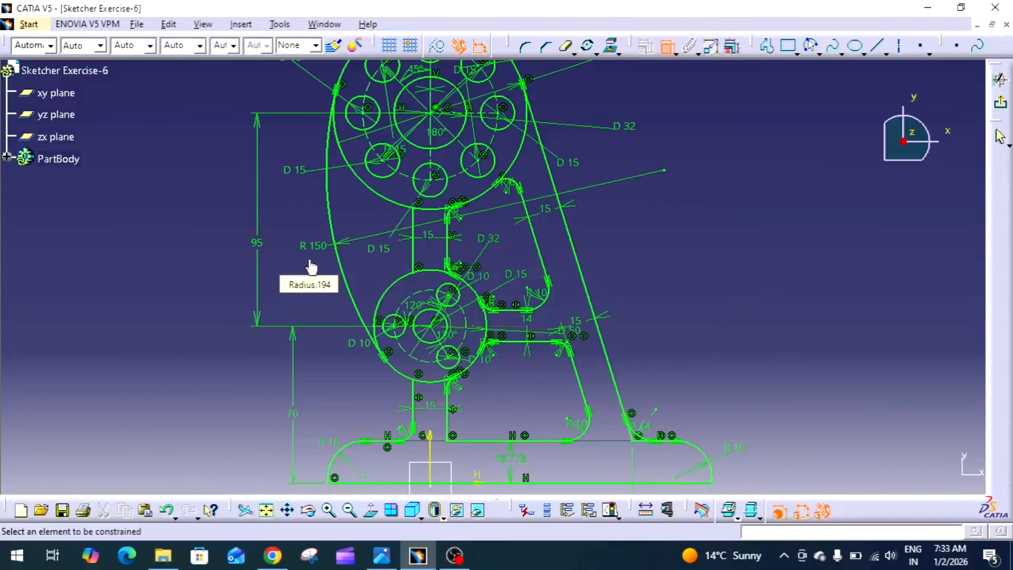
{"action": "mouse_move", "coordinate": [699, 283]}
{"action": "middle_mouse_down"}
{"action": "mouse_move", "coordinate": [699, 296]}
{"action": "mouse_move", "coordinate": [705, 282]}
{"action": "middle_mouse_up"}
Step: Check the reference drawing and draw an inner three-point arc of about 73 mm radius between the two circles, inside the 150 mm arc
{"action": "left_click", "coordinate": [382, 556]}
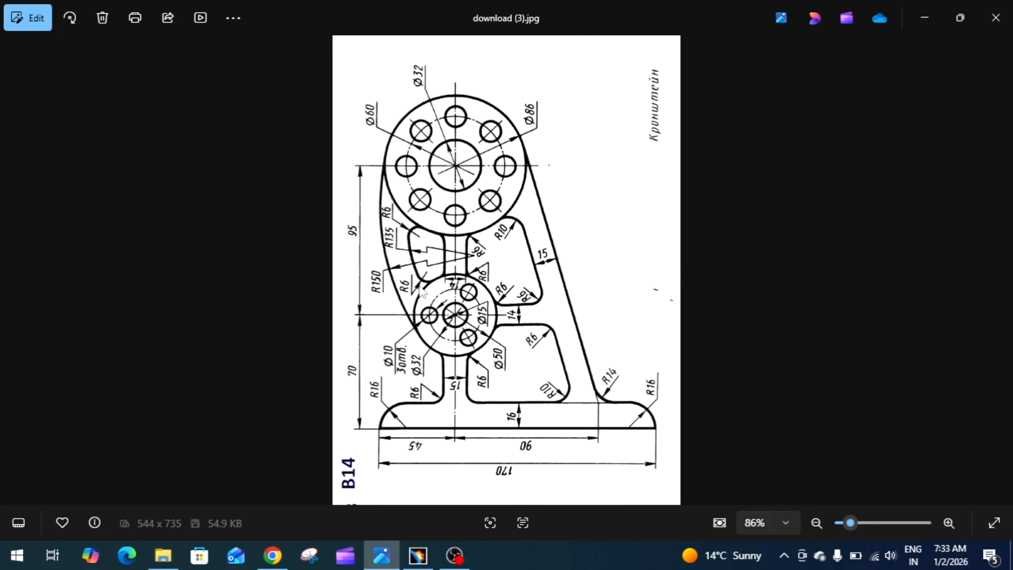
{"action": "left_click", "coordinate": [417, 556]}
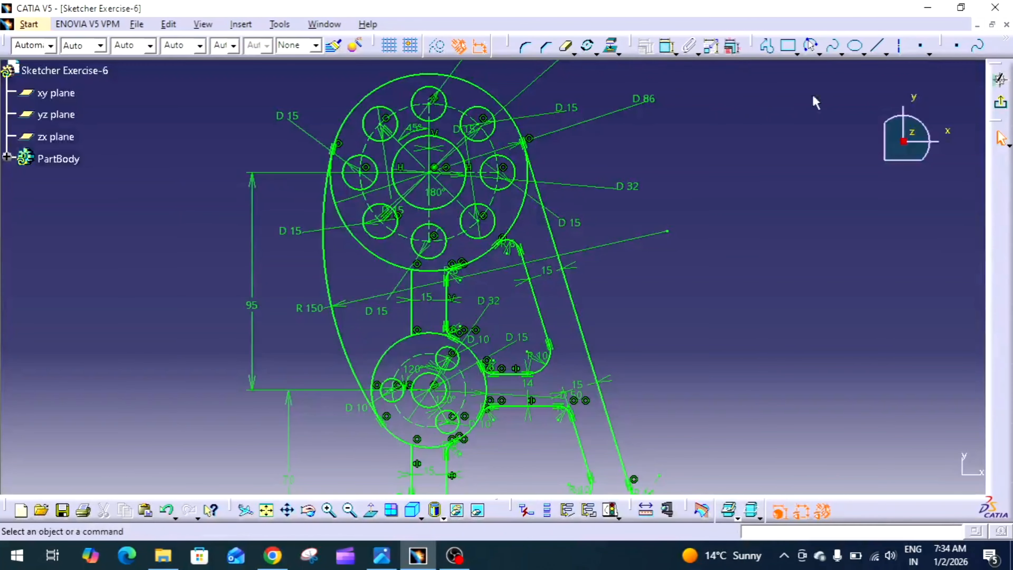
{"action": "left_click", "coordinate": [811, 48]}
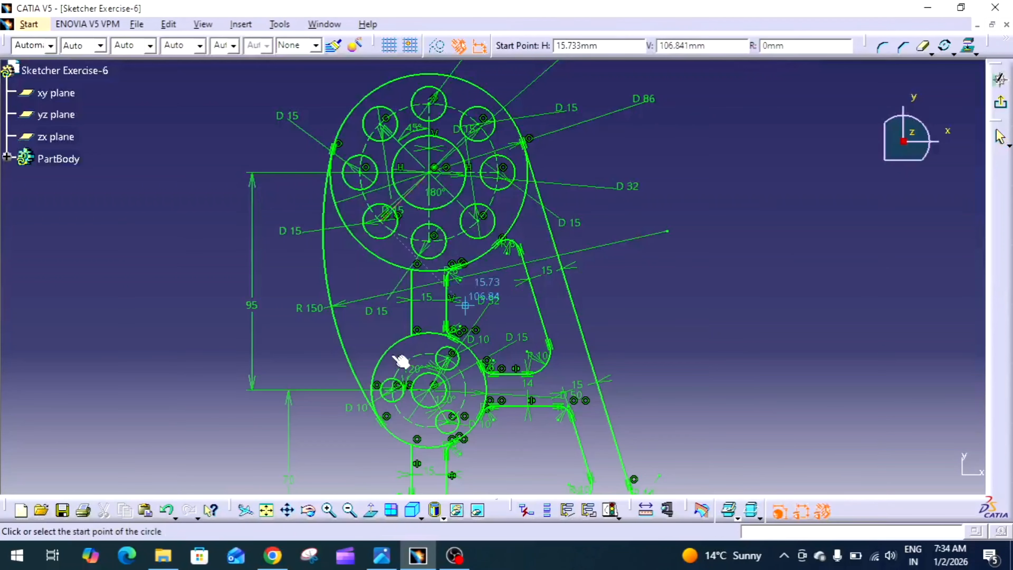
{"action": "left_click", "coordinate": [361, 245]}
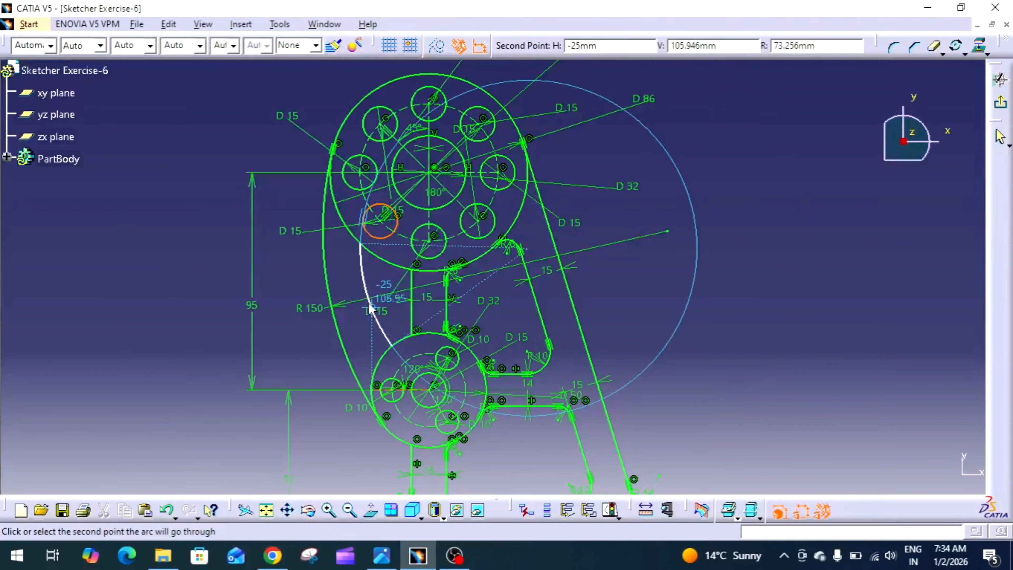
{"action": "left_click", "coordinate": [369, 308]}
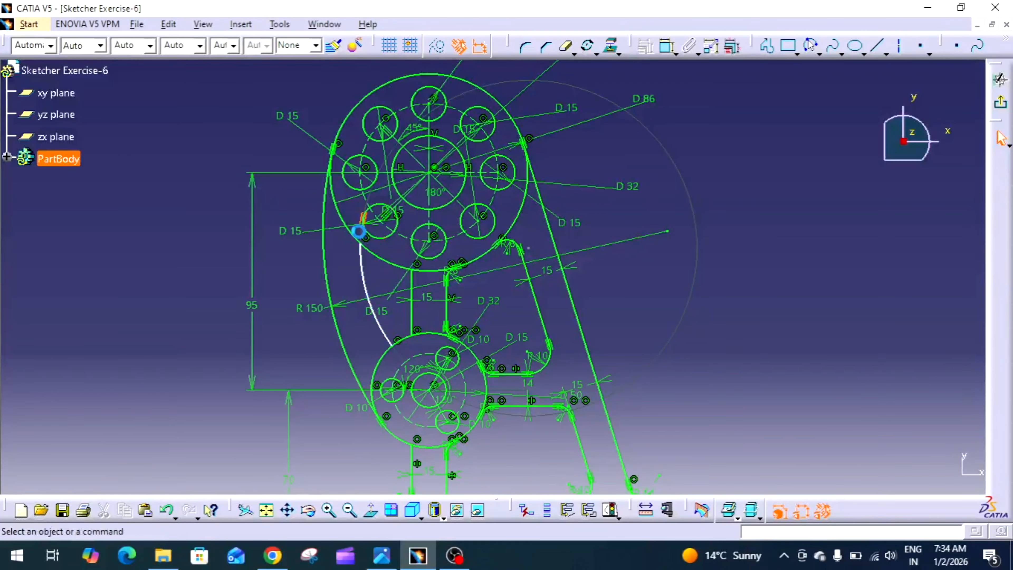
{"action": "left_click", "coordinate": [364, 249]}
{"action": "left_click", "coordinate": [364, 248]}
{"action": "left_click", "coordinate": [357, 274]}
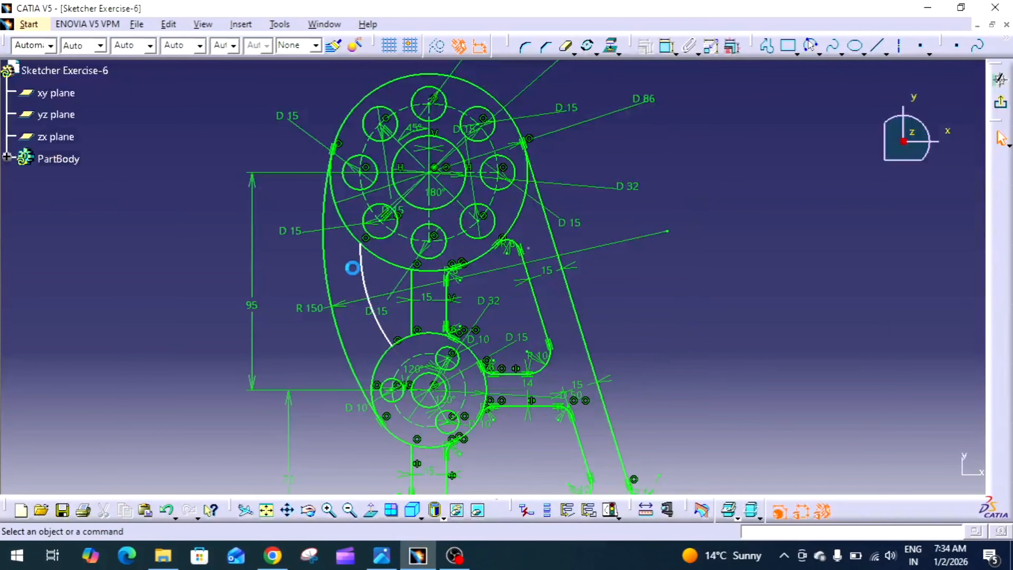
Step: Dimension the inner left arc's radius and set it to 135 mm
{"action": "left_click", "coordinate": [667, 46]}
{"action": "left_click", "coordinate": [386, 332]}
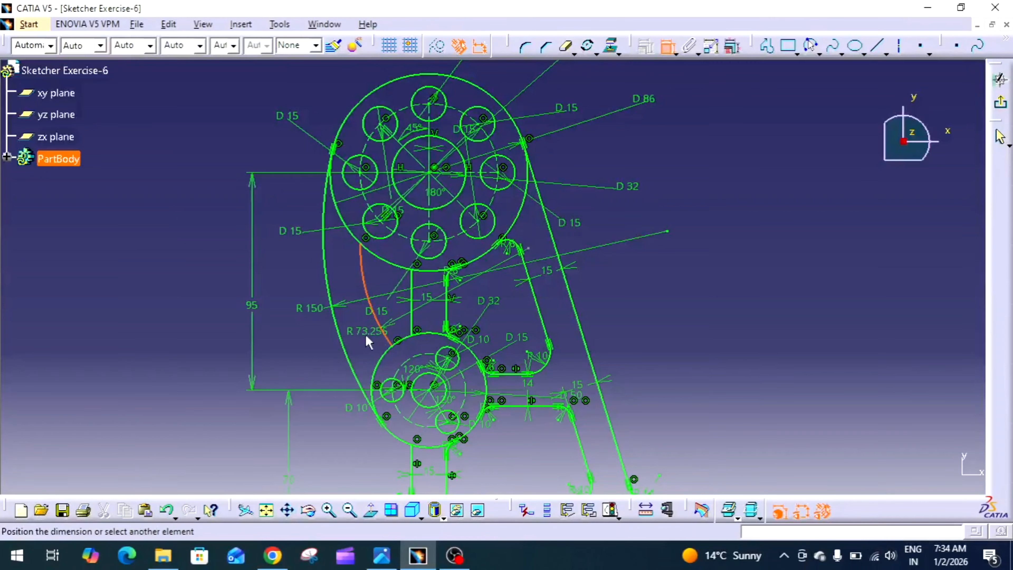
{"action": "left_click", "coordinate": [357, 333]}
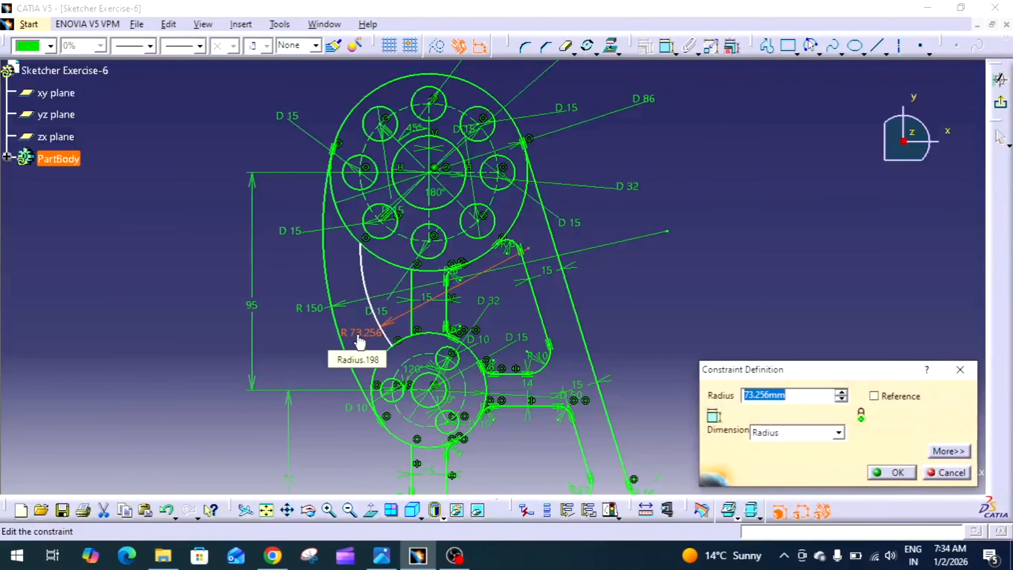
{"action": "type", "text": "135"}
{"action": "key", "text": "Return"}
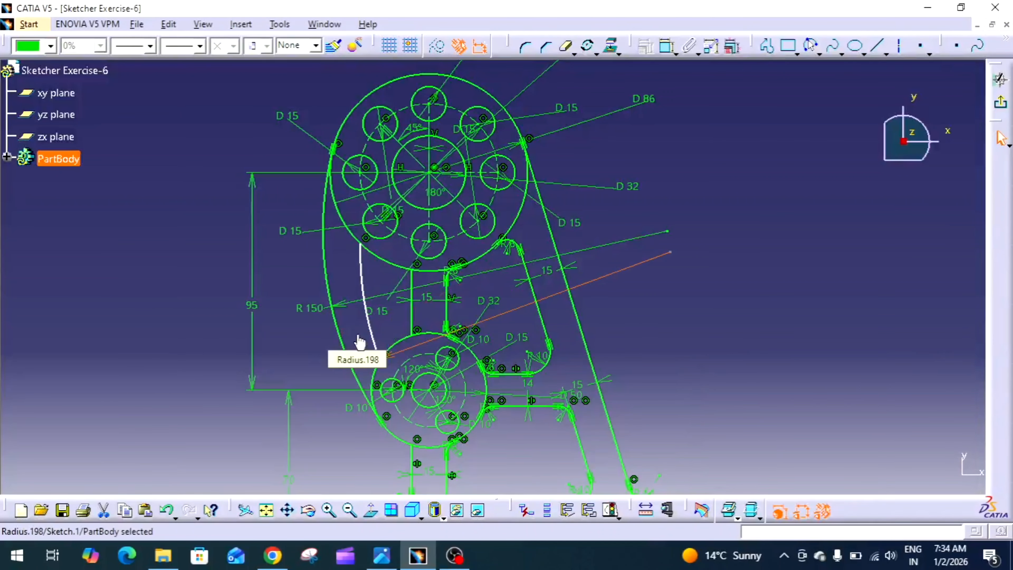
{"action": "mouse_move", "coordinate": [812, 323]}
{"action": "middle_mouse_down"}
{"action": "mouse_move", "coordinate": [825, 283]}
{"action": "mouse_move", "coordinate": [595, 301]}
{"action": "middle_mouse_up"}
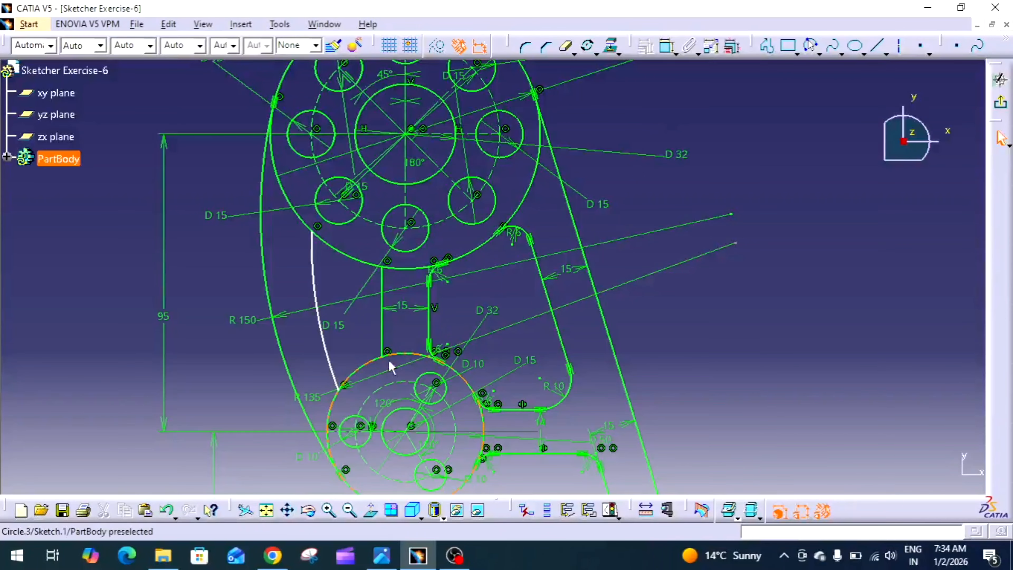
Step: Switch to the reference drawing in the image viewer to check the corner radii around the inner left arc
{"action": "left_click", "coordinate": [378, 558]}
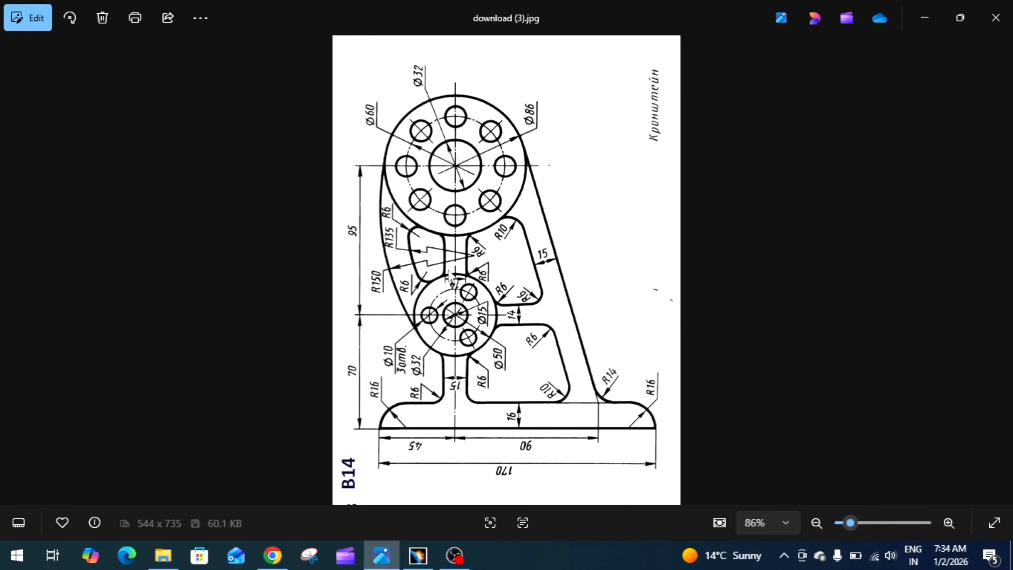
Step: Return to the CATIA sketch and round the corner between the link's left line and the large circle with about 16.8 mm radius, trimming only the line
{"action": "left_click", "coordinate": [381, 555]}
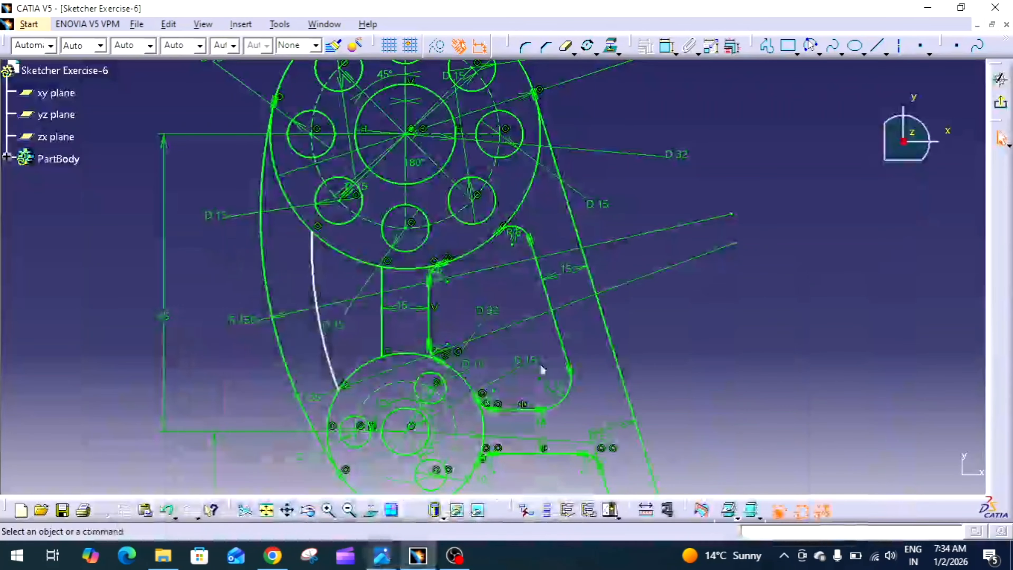
{"action": "left_click", "coordinate": [533, 51]}
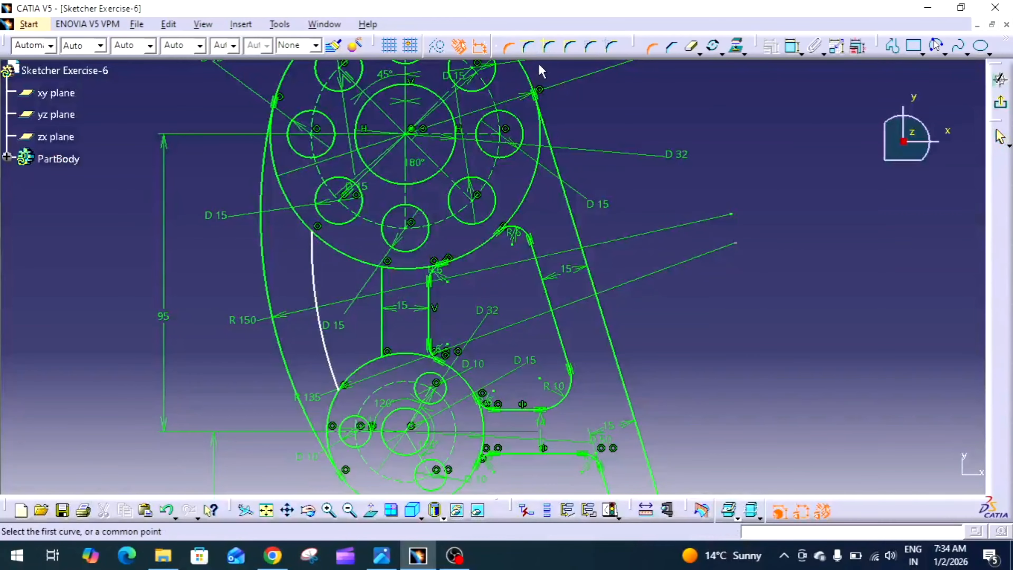
{"action": "left_click", "coordinate": [651, 50]}
{"action": "left_click", "coordinate": [533, 52]}
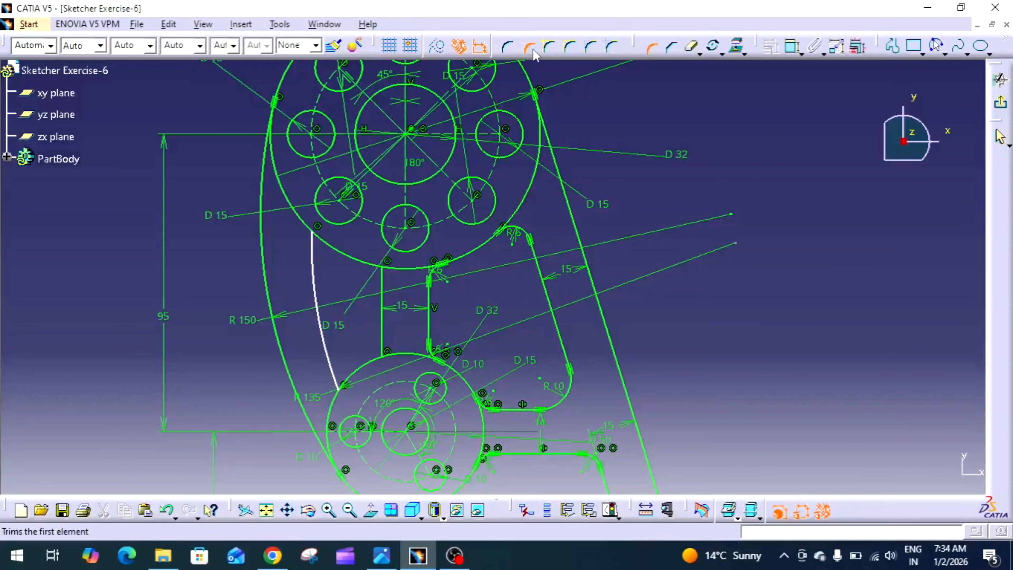
{"action": "left_click", "coordinate": [383, 281]}
{"action": "left_click", "coordinate": [376, 265]}
{"action": "left_click", "coordinate": [380, 276]}
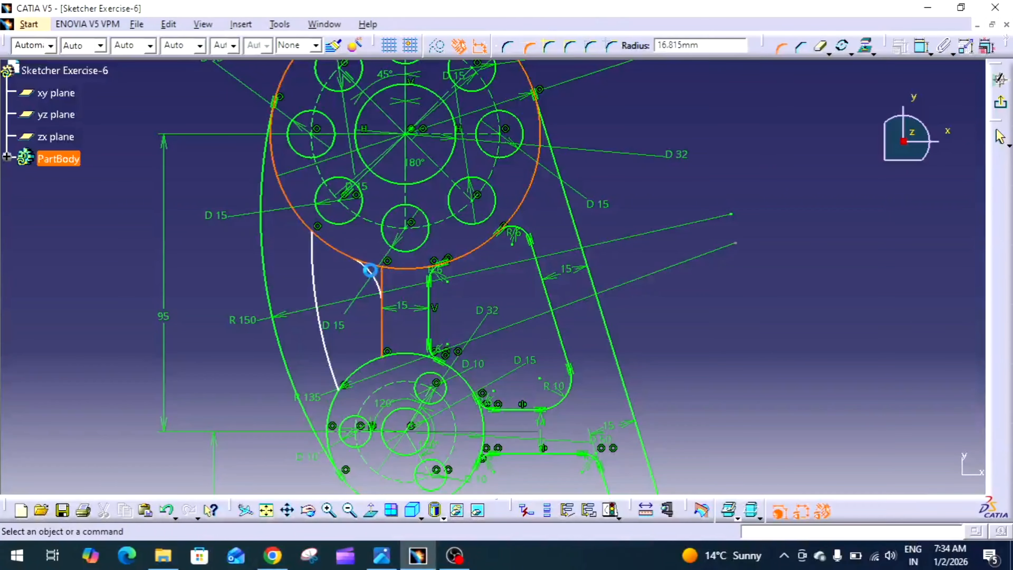
Step: Round both ends of the inner left arc against the large circle and the lower circle with radii of about 6 mm, trimming only the arc
{"action": "left_click", "coordinate": [528, 47]}
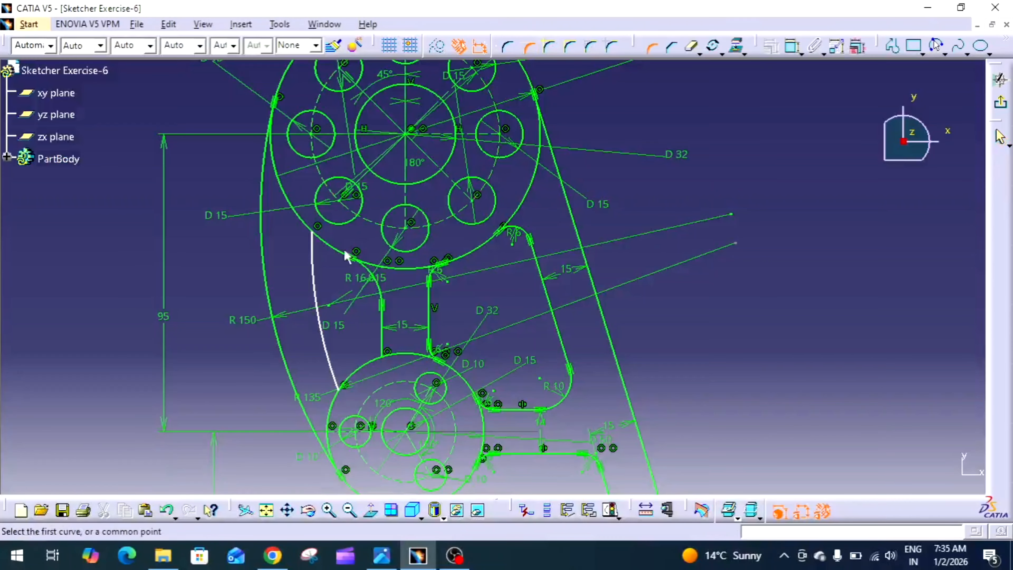
{"action": "left_click", "coordinate": [313, 263]}
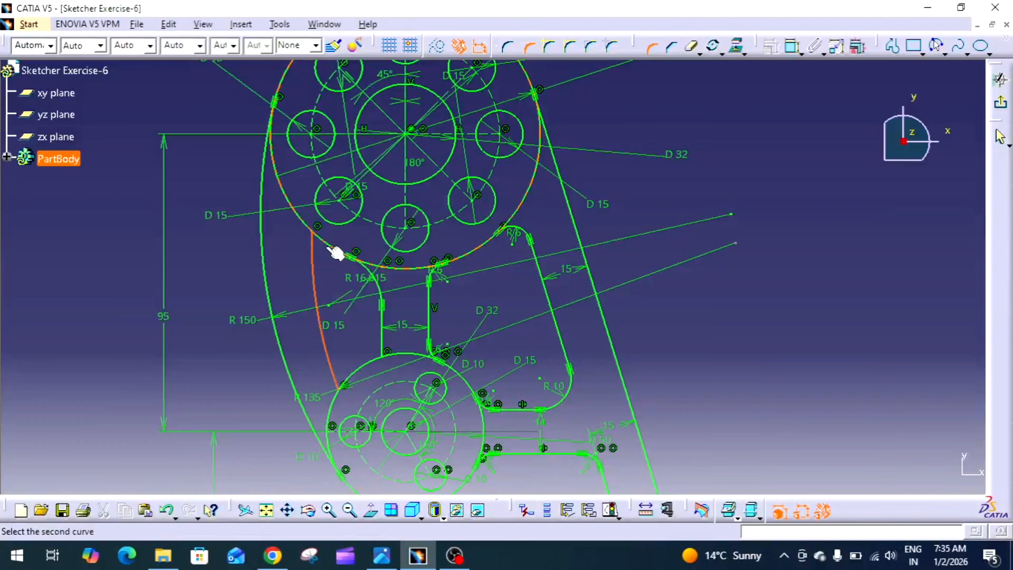
{"action": "left_click", "coordinate": [337, 252]}
{"action": "left_click", "coordinate": [319, 255]}
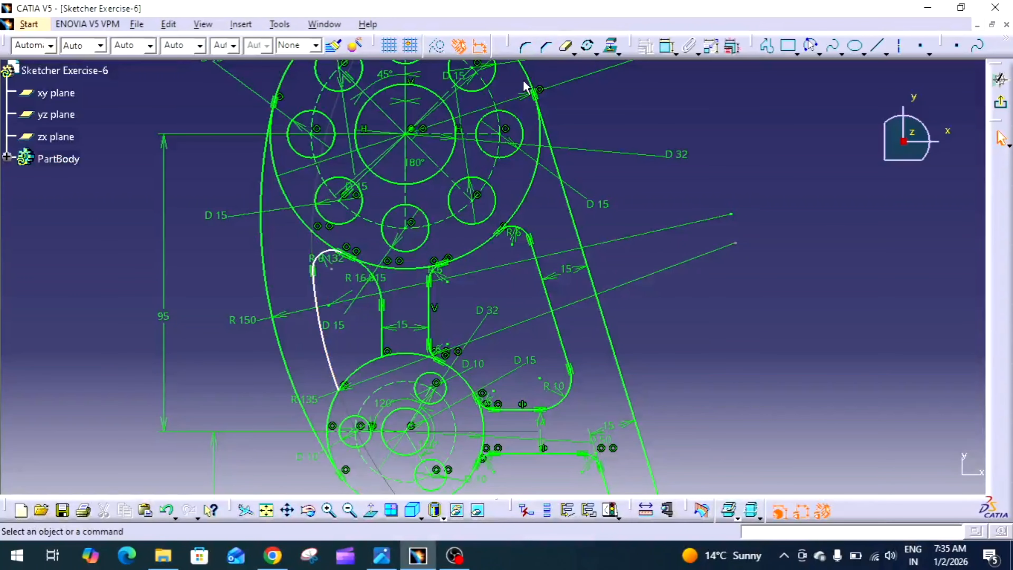
{"action": "left_click", "coordinate": [524, 47]}
{"action": "left_click", "coordinate": [340, 382]}
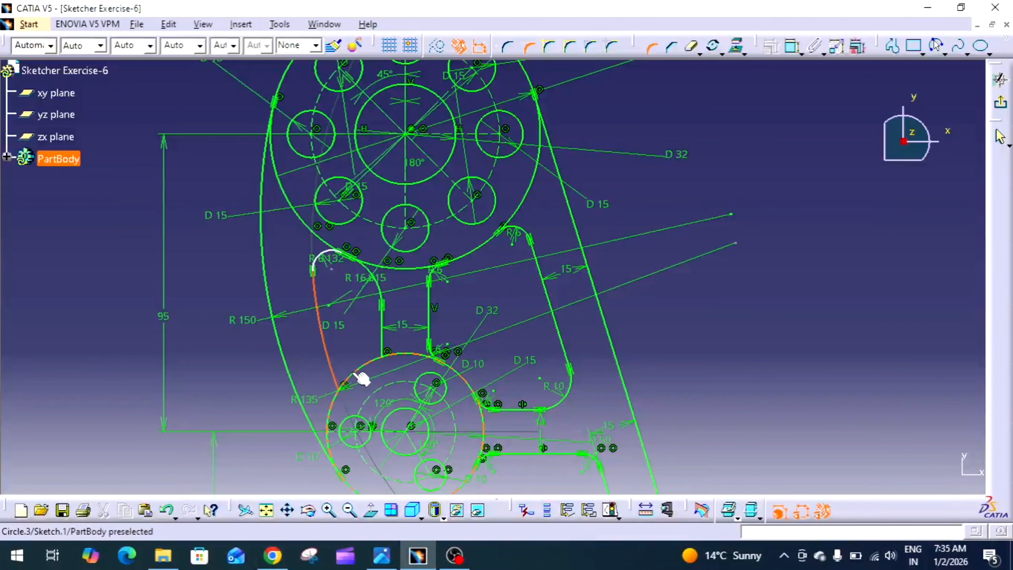
{"action": "left_click", "coordinate": [360, 377]}
{"action": "left_click", "coordinate": [336, 363]}
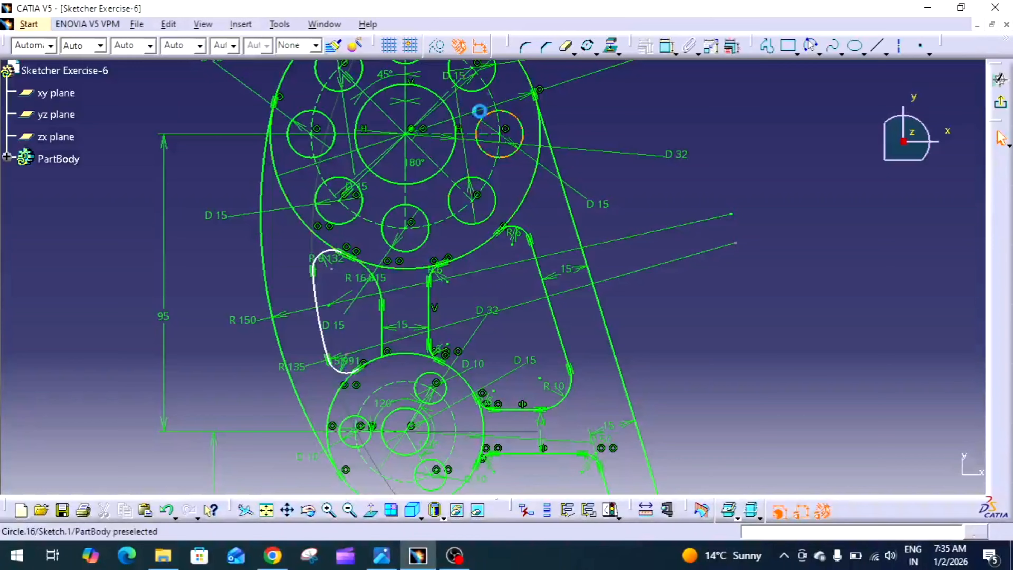
Step: Round the corner between the link's left line and the lower circle with about 10.6 mm radius, trimming only the line
{"action": "left_click", "coordinate": [525, 49]}
{"action": "left_click", "coordinate": [382, 342]}
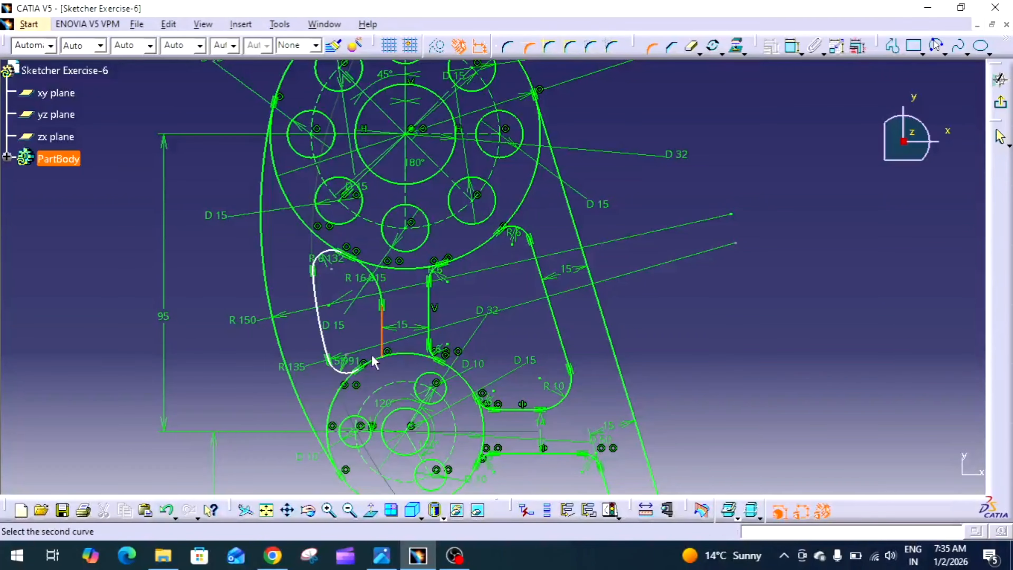
{"action": "left_click", "coordinate": [374, 361]}
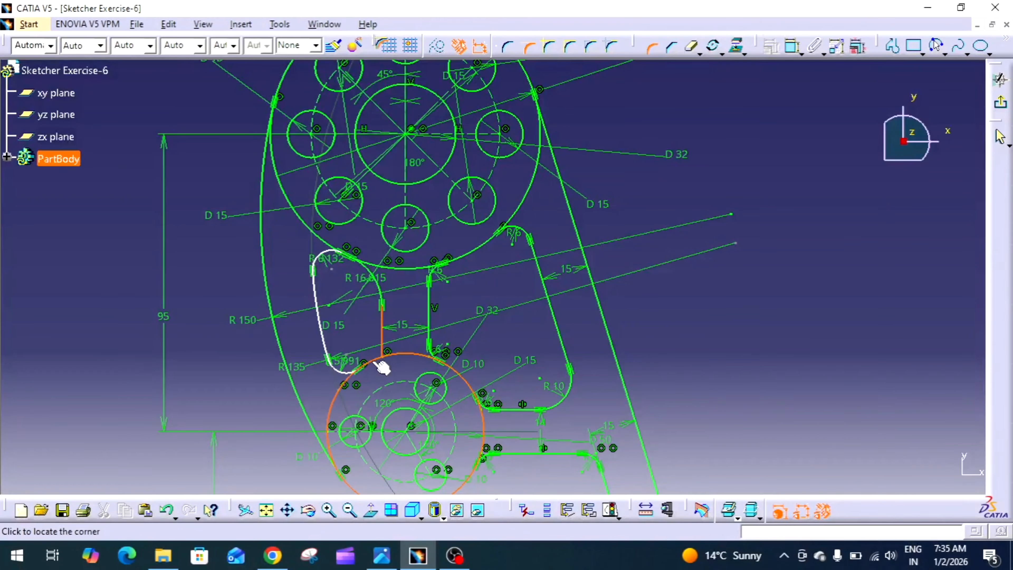
{"action": "left_click", "coordinate": [385, 353]}
Step: Set the left pocket's two upper corner radii and its lower corner radius beside the link to 6 mm
{"action": "double_click", "coordinate": [328, 257]}
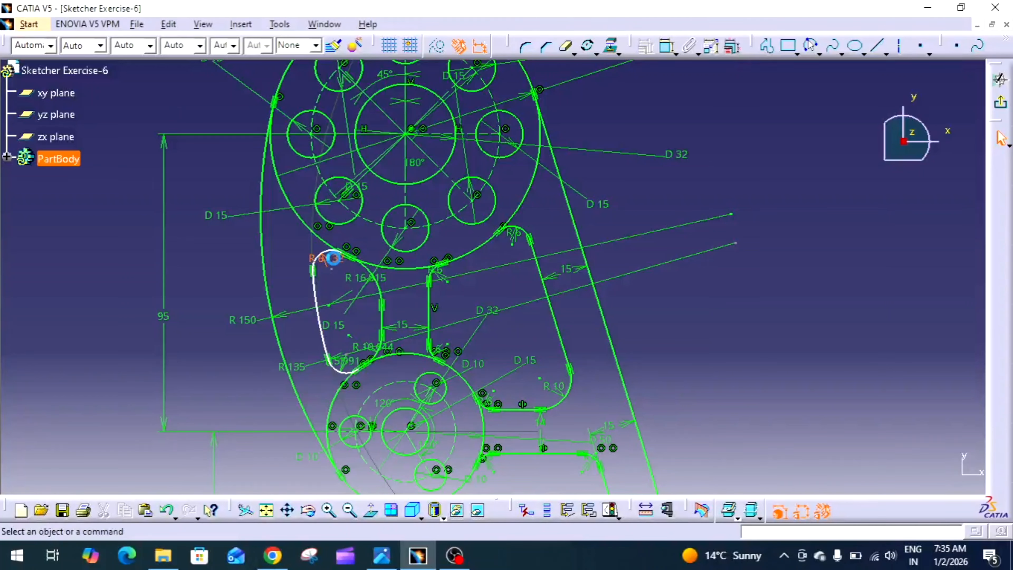
{"action": "key", "text": "Return"}
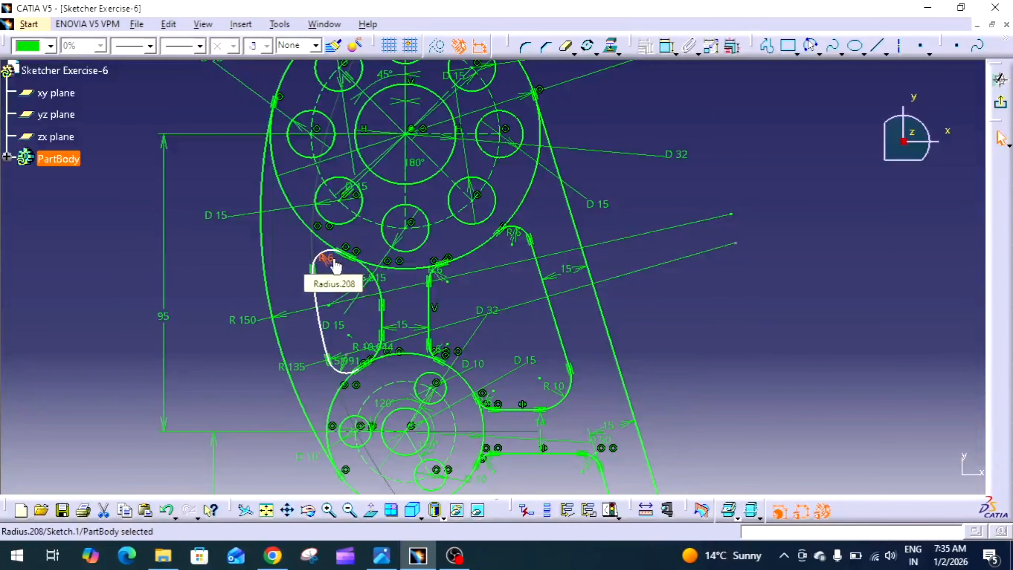
{"action": "double_click", "coordinate": [359, 277]}
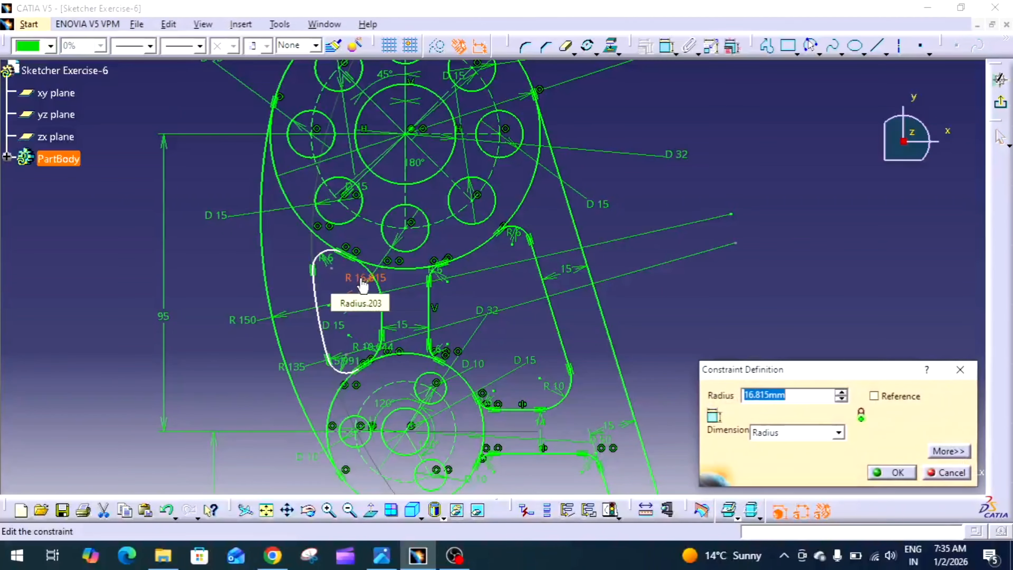
{"action": "type", "text": "6"}
{"action": "key", "text": "Return"}
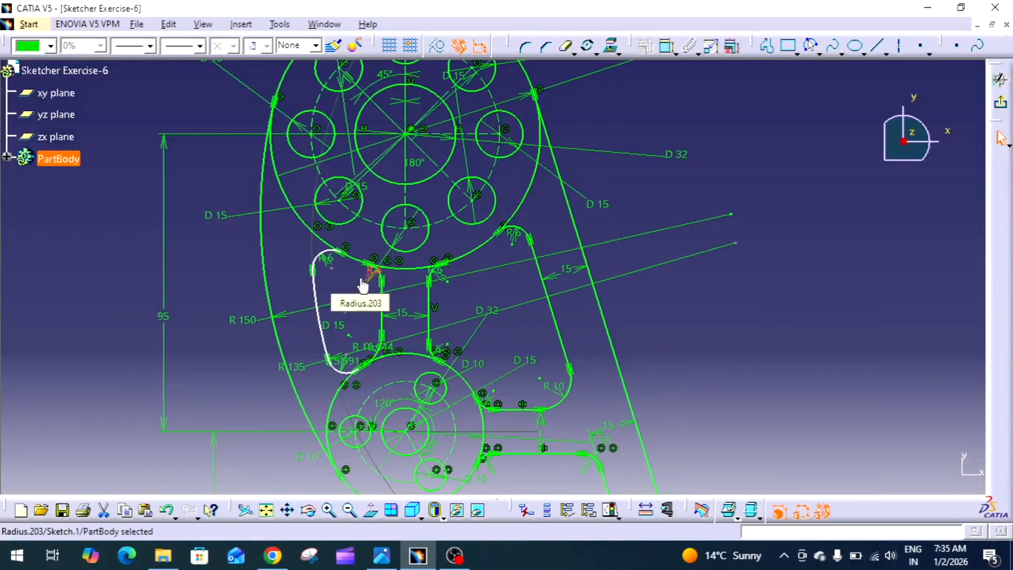
{"action": "double_click", "coordinate": [370, 345]}
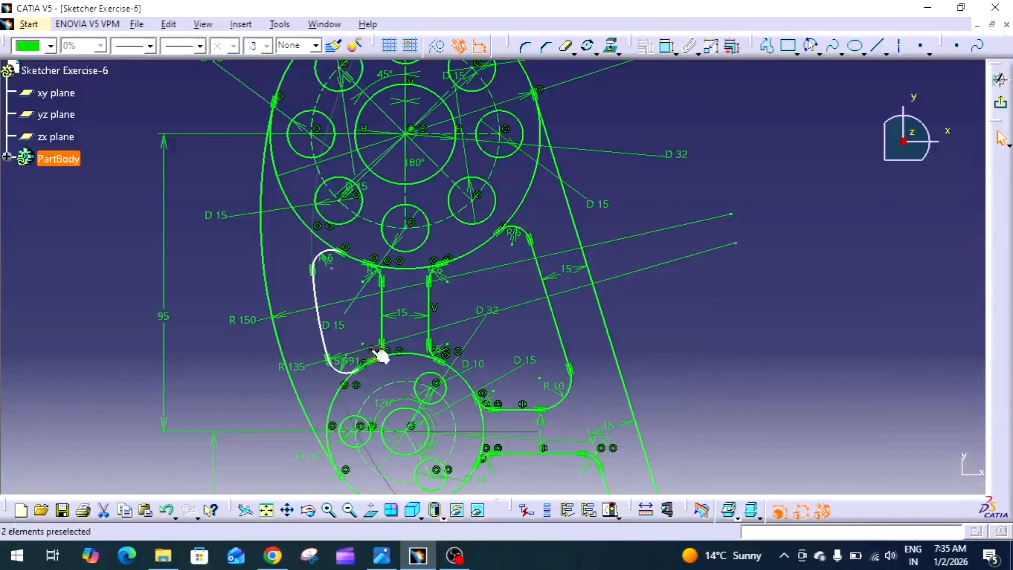
{"action": "double_click", "coordinate": [342, 361]}
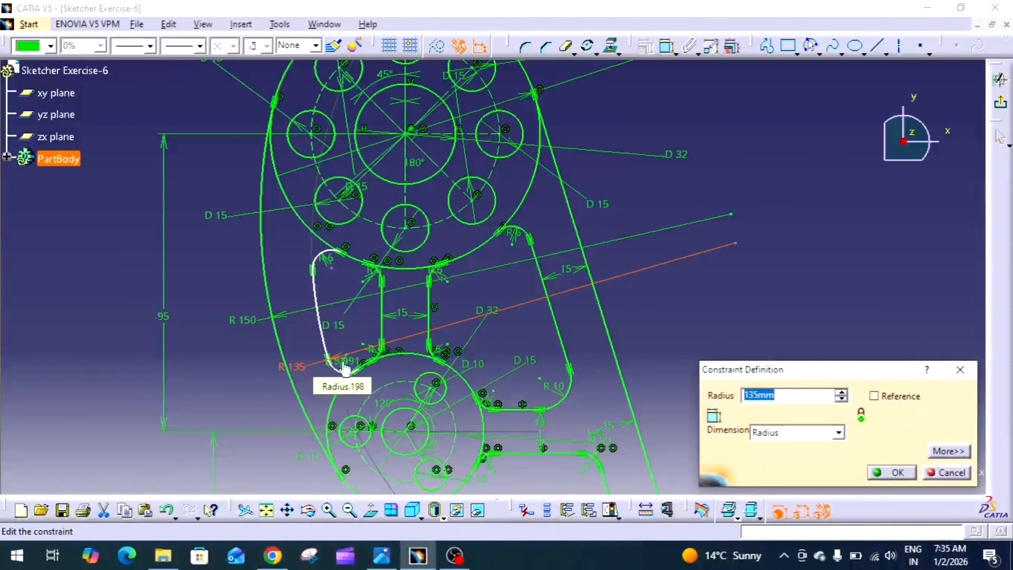
{"action": "type", "text": "6"}
{"action": "key", "text": "Return"}
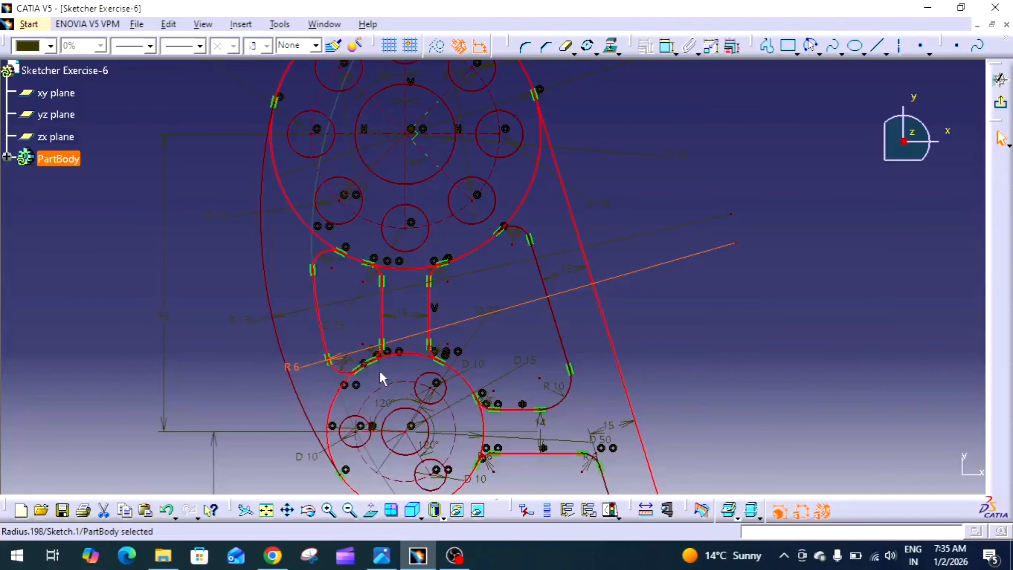
{"action": "key", "text": "ctrl+z"}
{"action": "double_click", "coordinate": [344, 356]}
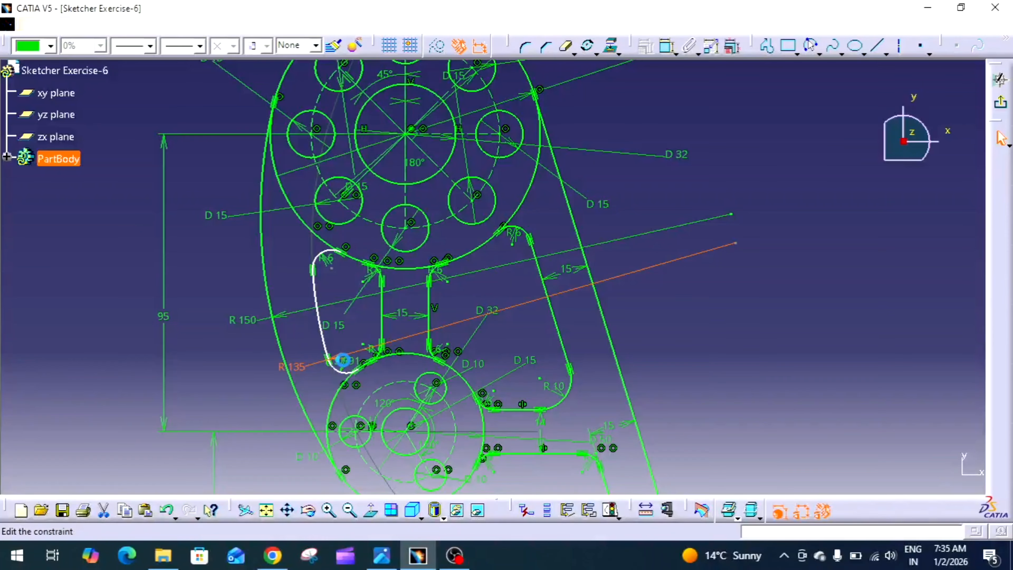
{"action": "key", "text": "Return"}
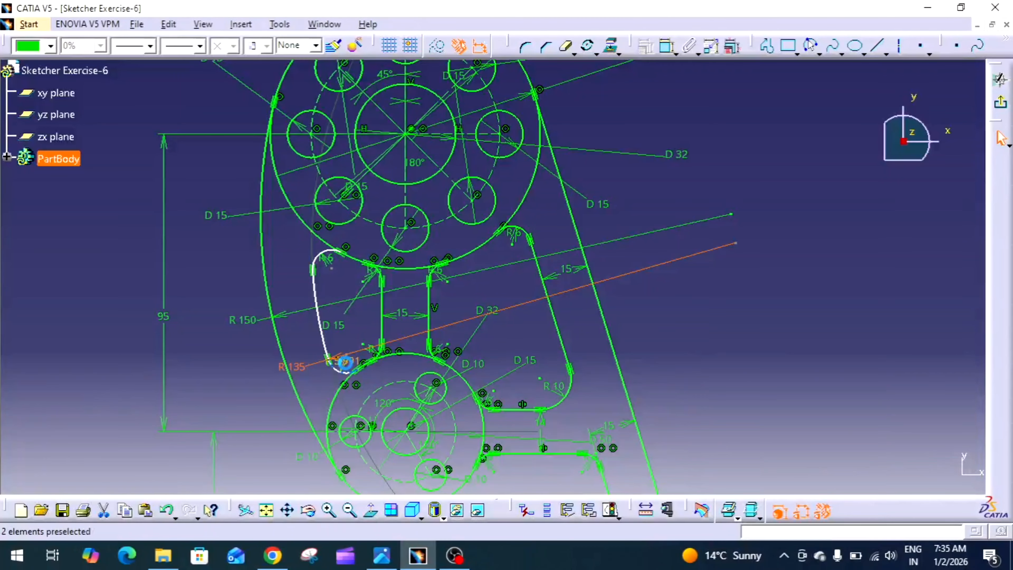
Step: Set the corner radius between the inner left arc and the lower circle to 6 mm
{"action": "double_click", "coordinate": [350, 371]}
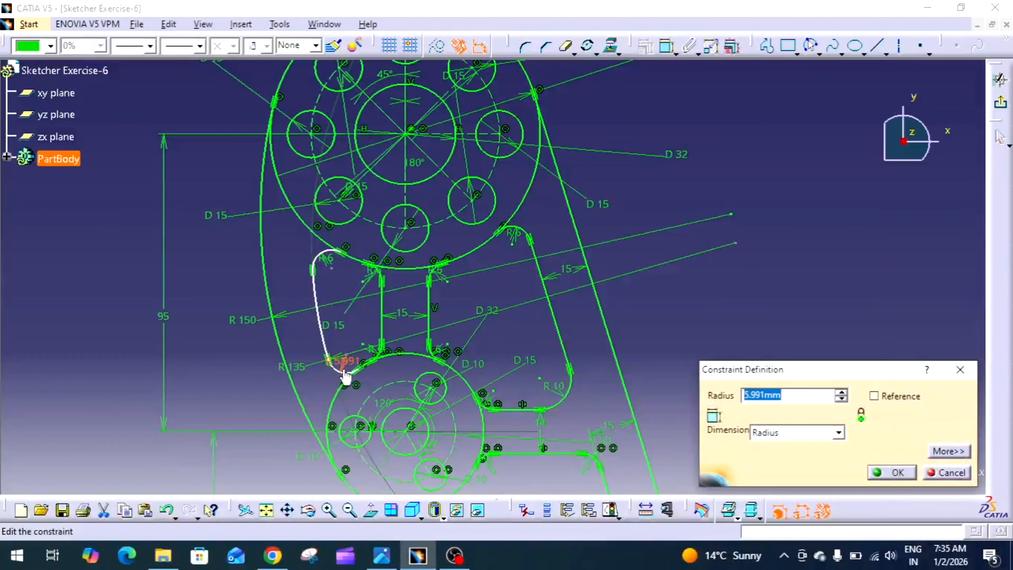
{"action": "type", "text": "6"}
{"action": "key", "text": "Return"}
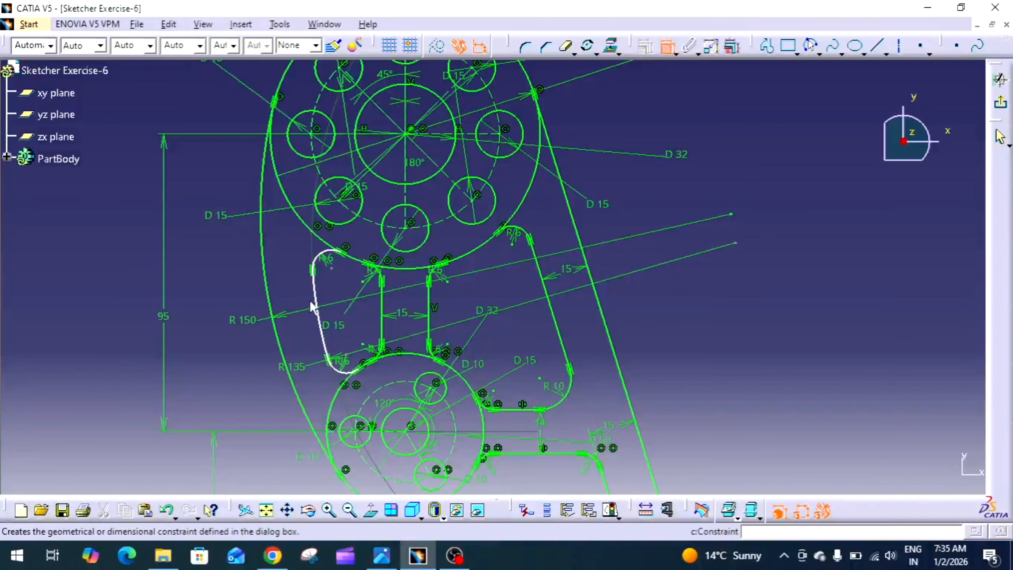
Step: Constrain the inner left arc tangent to the lower-left 15 mm hole of the large circle's hole pattern
{"action": "left_click", "coordinate": [325, 294]}
{"action": "left_click", "coordinate": [330, 194]}
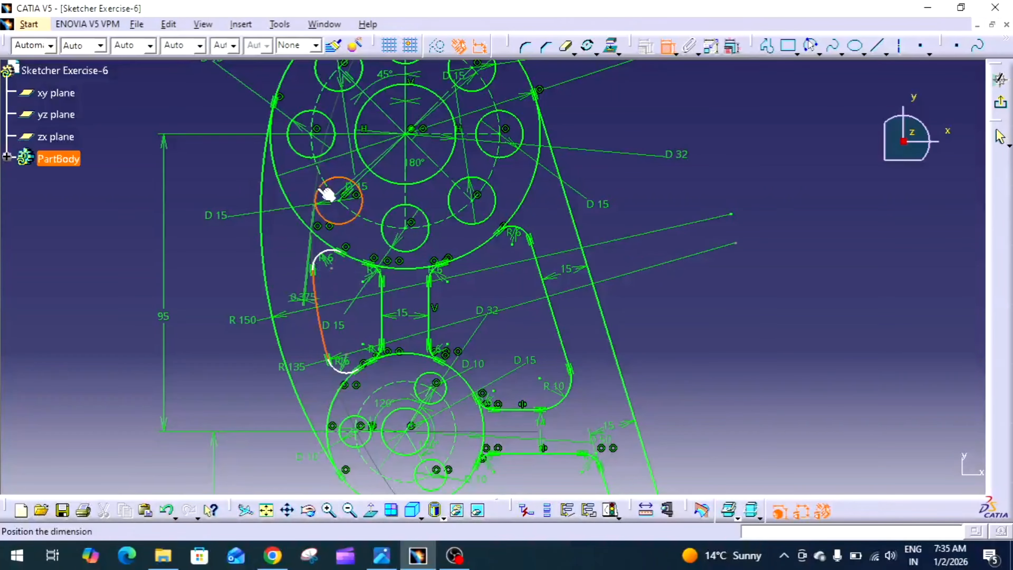
{"action": "right_click", "coordinate": [338, 205]}
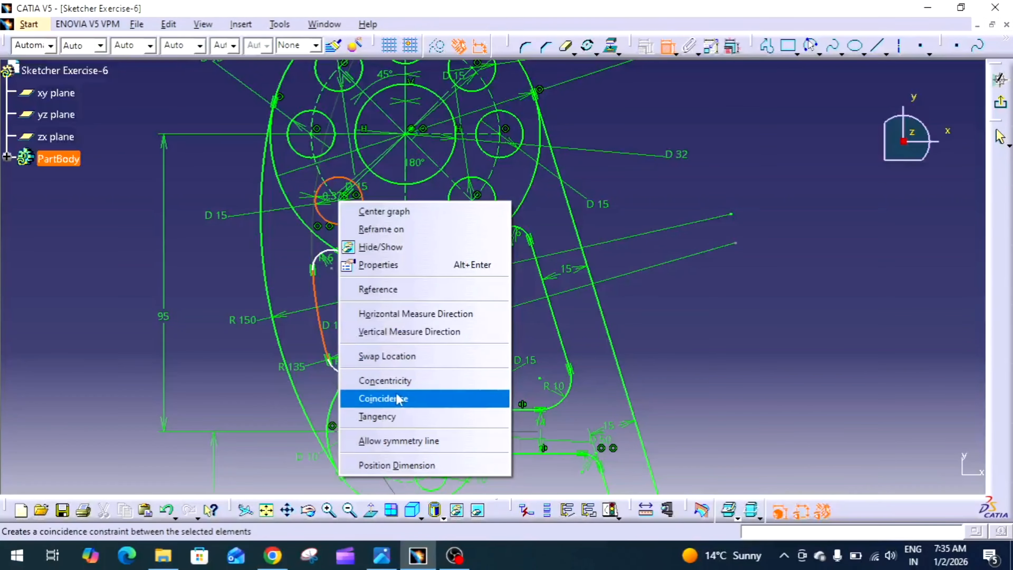
{"action": "left_click", "coordinate": [399, 416]}
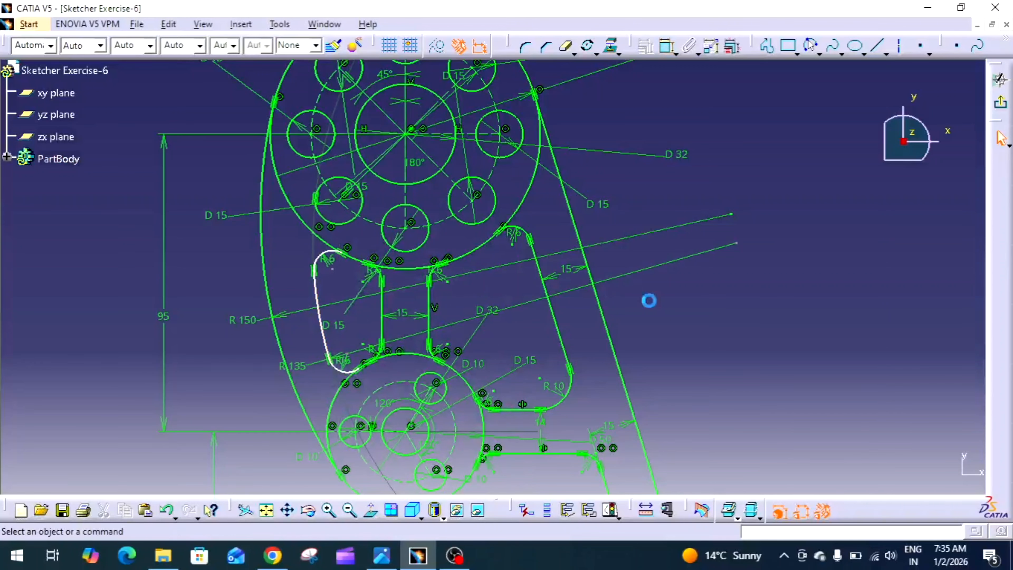
Step: Try to constrain the left pocket's upper corner arc to the large circle, and shift the inner left arc slightly toward the link
{"action": "mouse_move", "coordinate": [776, 302]}
{"action": "middle_mouse_down"}
{"action": "mouse_move", "coordinate": [628, 310]}
{"action": "mouse_move", "coordinate": [644, 290]}
{"action": "mouse_move", "coordinate": [384, 305]}
{"action": "middle_mouse_up"}
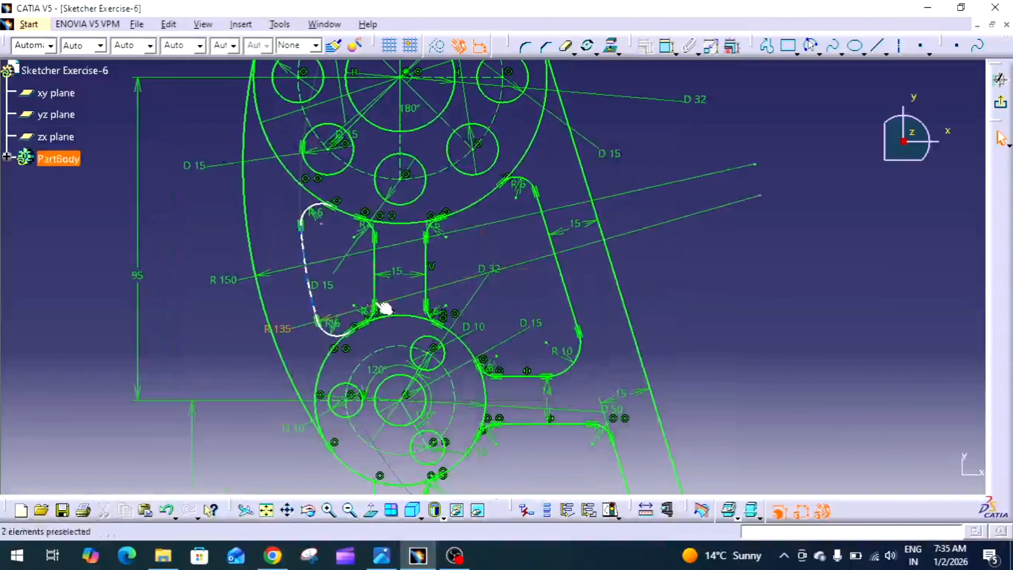
{"action": "left_click", "coordinate": [667, 46]}
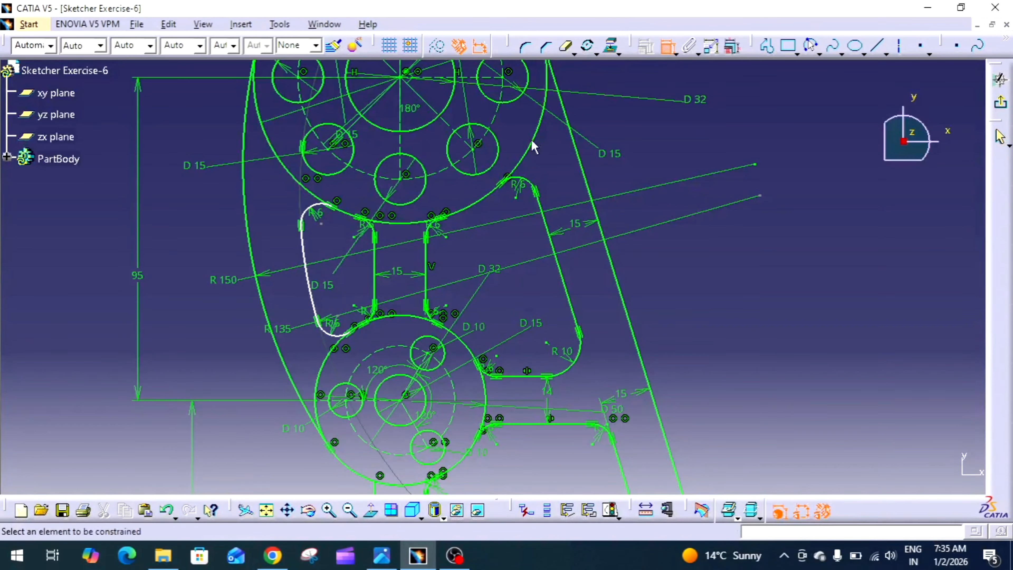
{"action": "left_click", "coordinate": [325, 202]}
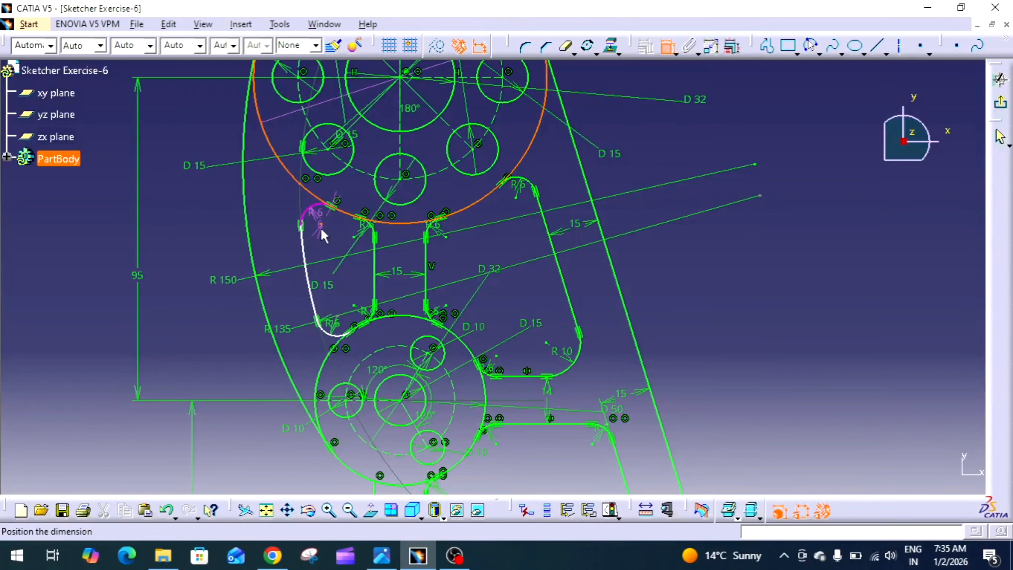
{"action": "left_click", "coordinate": [371, 233]}
{"action": "mouse_move", "coordinate": [311, 261]}
{"action": "left_mouse_down"}
{"action": "mouse_move", "coordinate": [287, 261]}
{"action": "mouse_move", "coordinate": [322, 261]}
{"action": "left_mouse_up"}
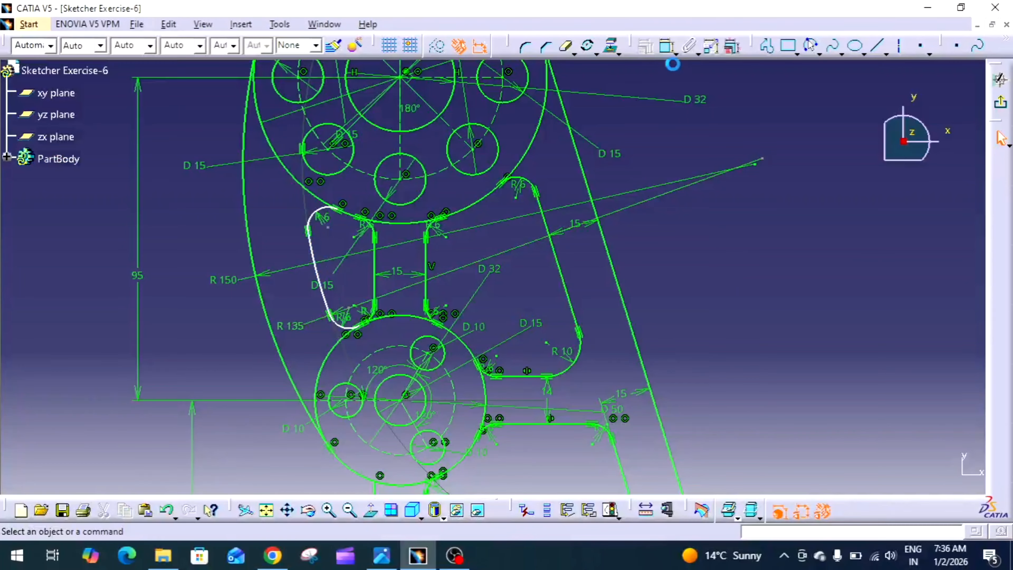
Step: Constrain the inner left arc tangent to the 15 mm hole at the centre of the lower circle
{"action": "left_click", "coordinate": [666, 46]}
{"action": "left_click", "coordinate": [328, 301]}
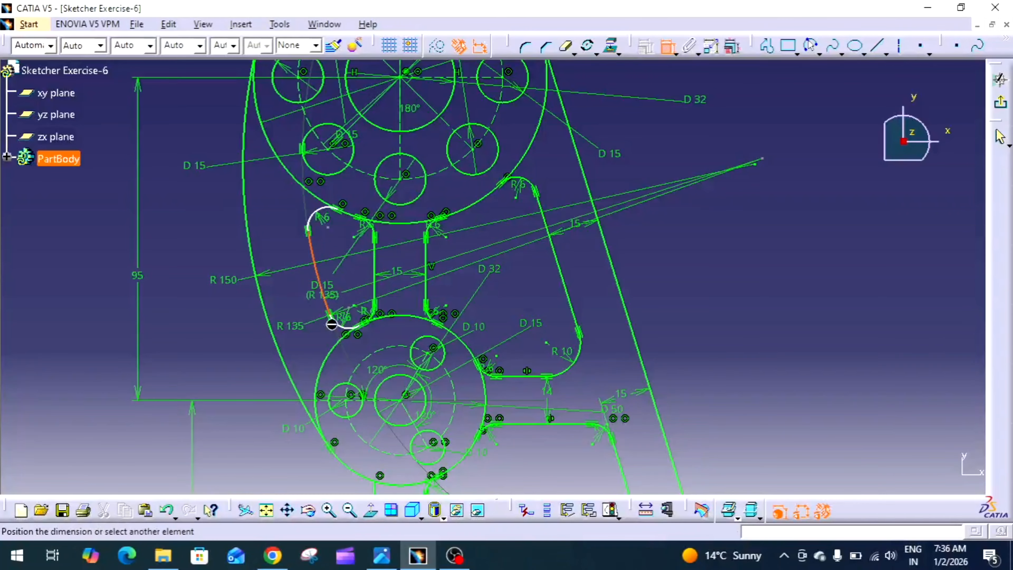
{"action": "left_click", "coordinate": [380, 421]}
{"action": "right_click", "coordinate": [379, 420]}
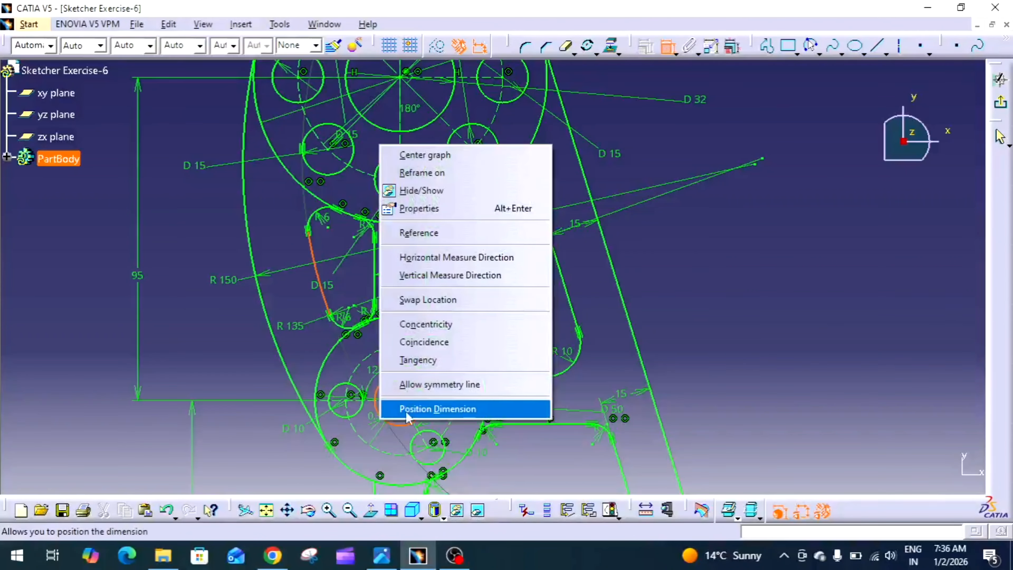
{"action": "left_click", "coordinate": [430, 364]}
Step: Compare the whole bracket sketch with the reference drawing in the image viewer and return to CATIA
{"action": "mouse_move", "coordinate": [731, 320]}
{"action": "middle_mouse_down"}
{"action": "mouse_move", "coordinate": [728, 346]}
{"action": "mouse_move", "coordinate": [714, 351]}
{"action": "mouse_move", "coordinate": [714, 327]}
{"action": "mouse_move", "coordinate": [709, 351]}
{"action": "middle_mouse_up"}
{"action": "left_click", "coordinate": [382, 554]}
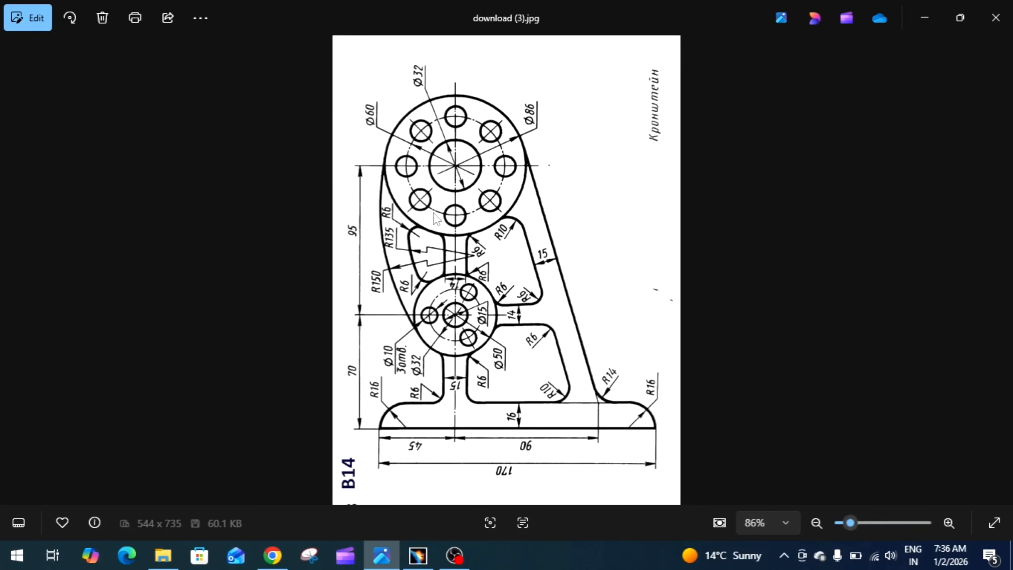
{"action": "left_click", "coordinate": [418, 555]}
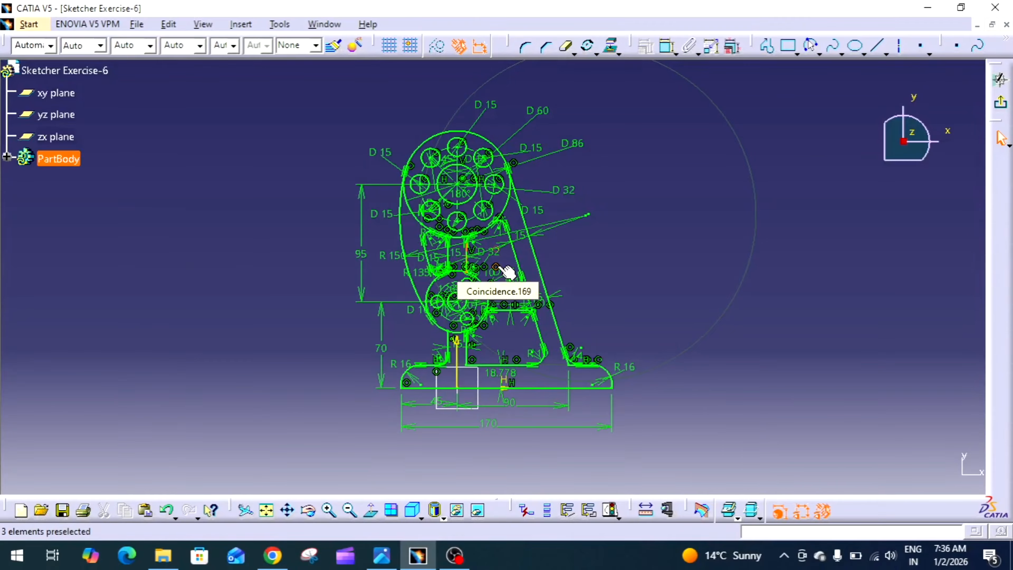